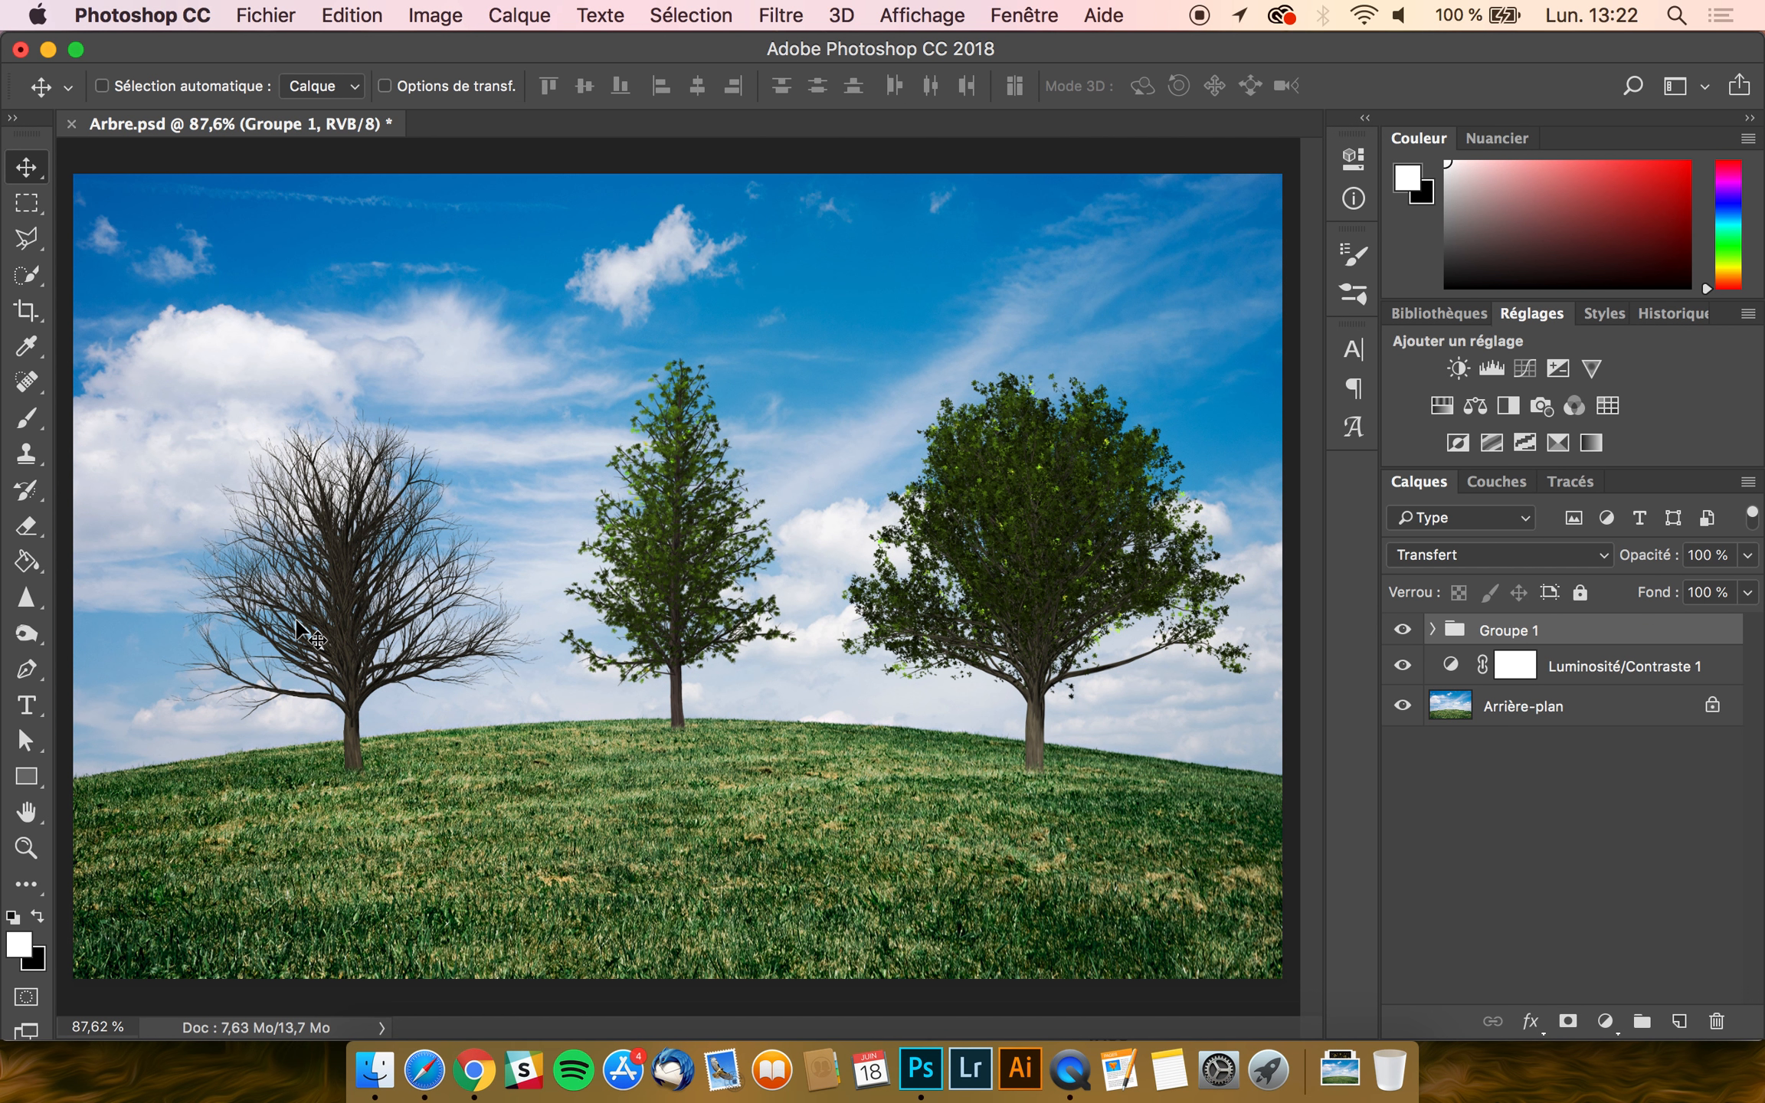
- Open the grassy hill photo from the Dock's file stack as a separate document and resize it to 2000 pixels wide
left_click(1349, 1065)
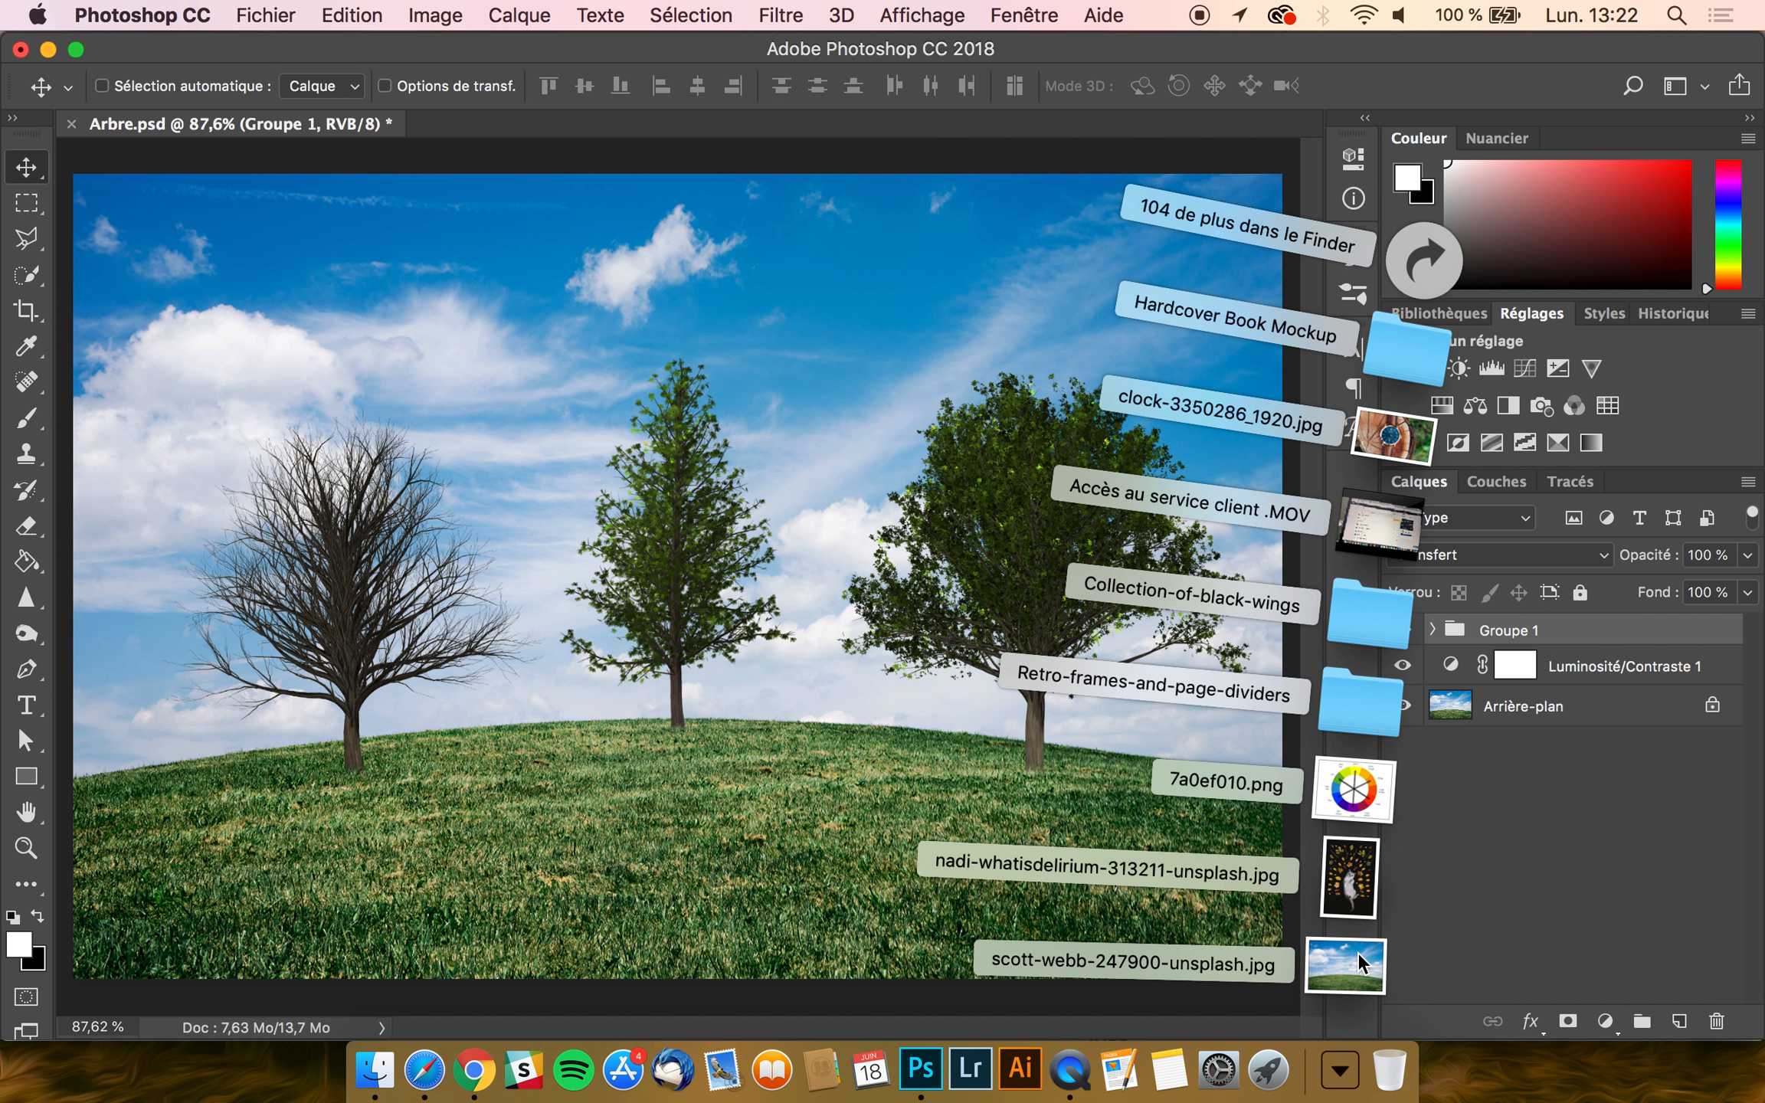
left_click_drag(1346, 962, 611, 127)
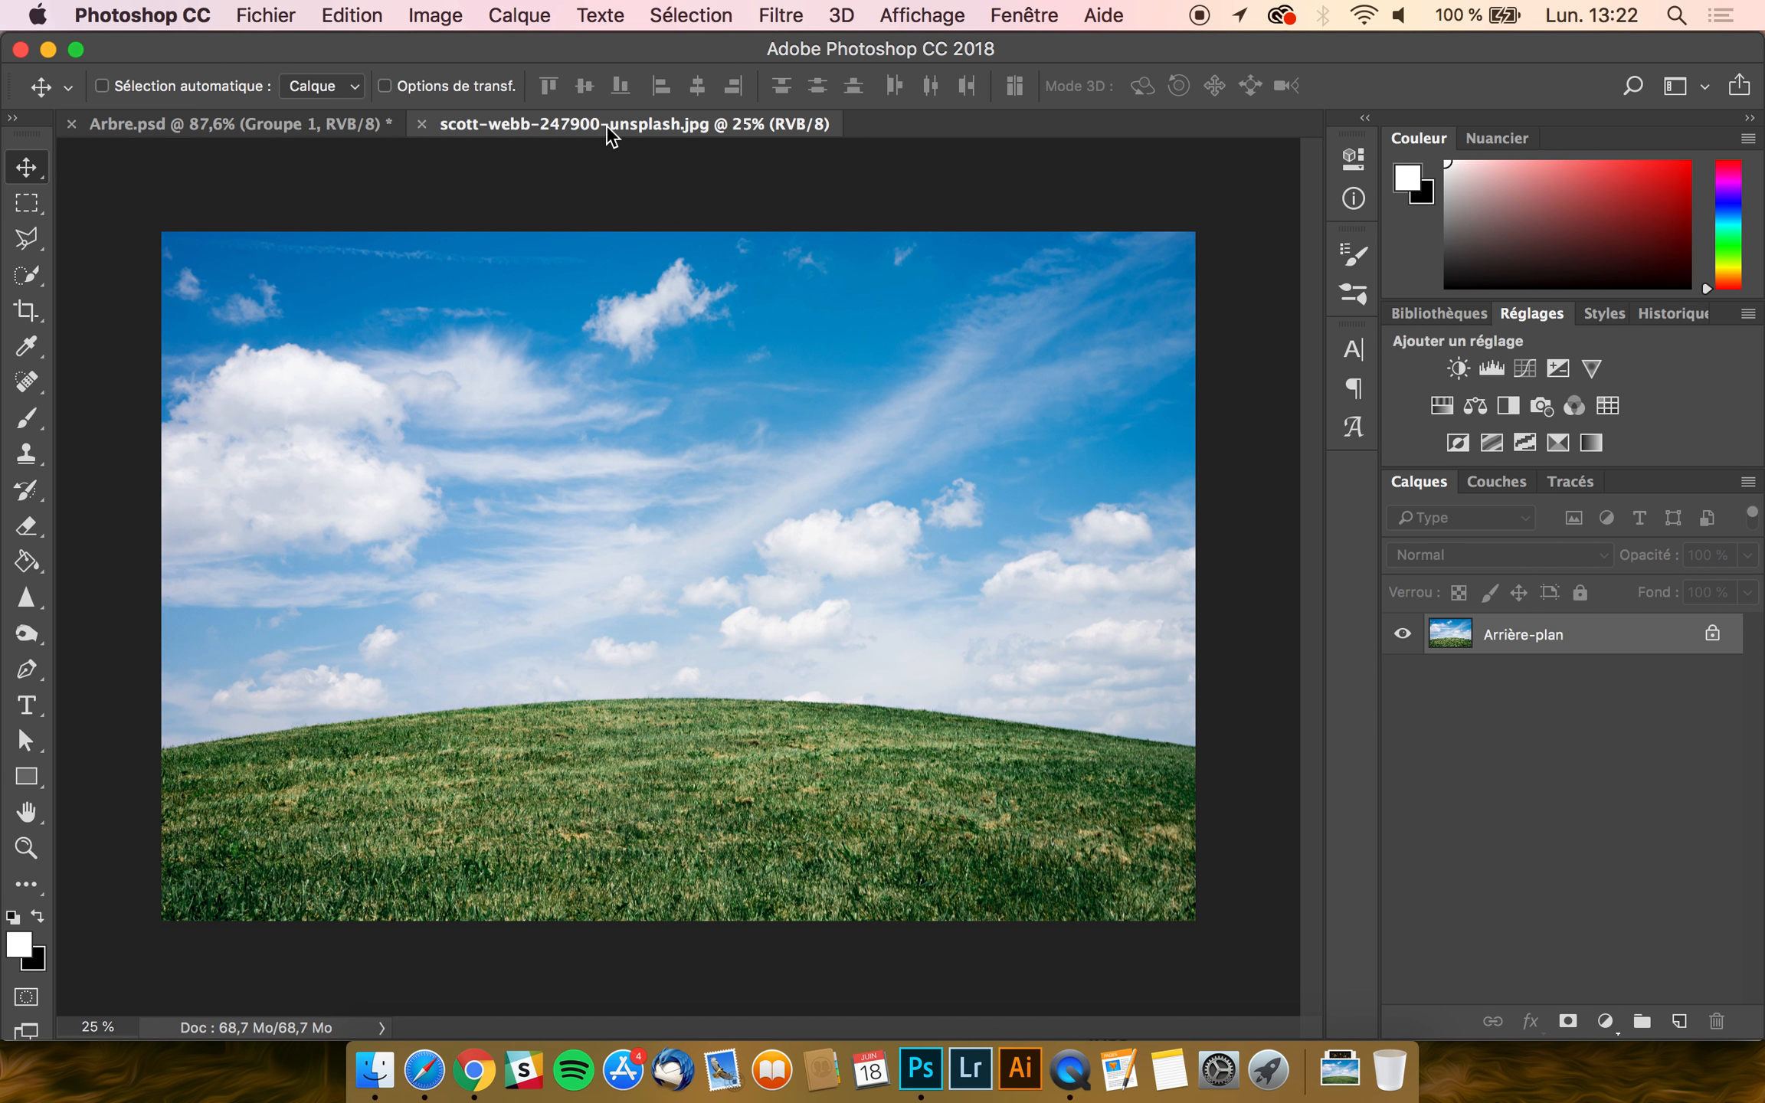
left_click(409, 11)
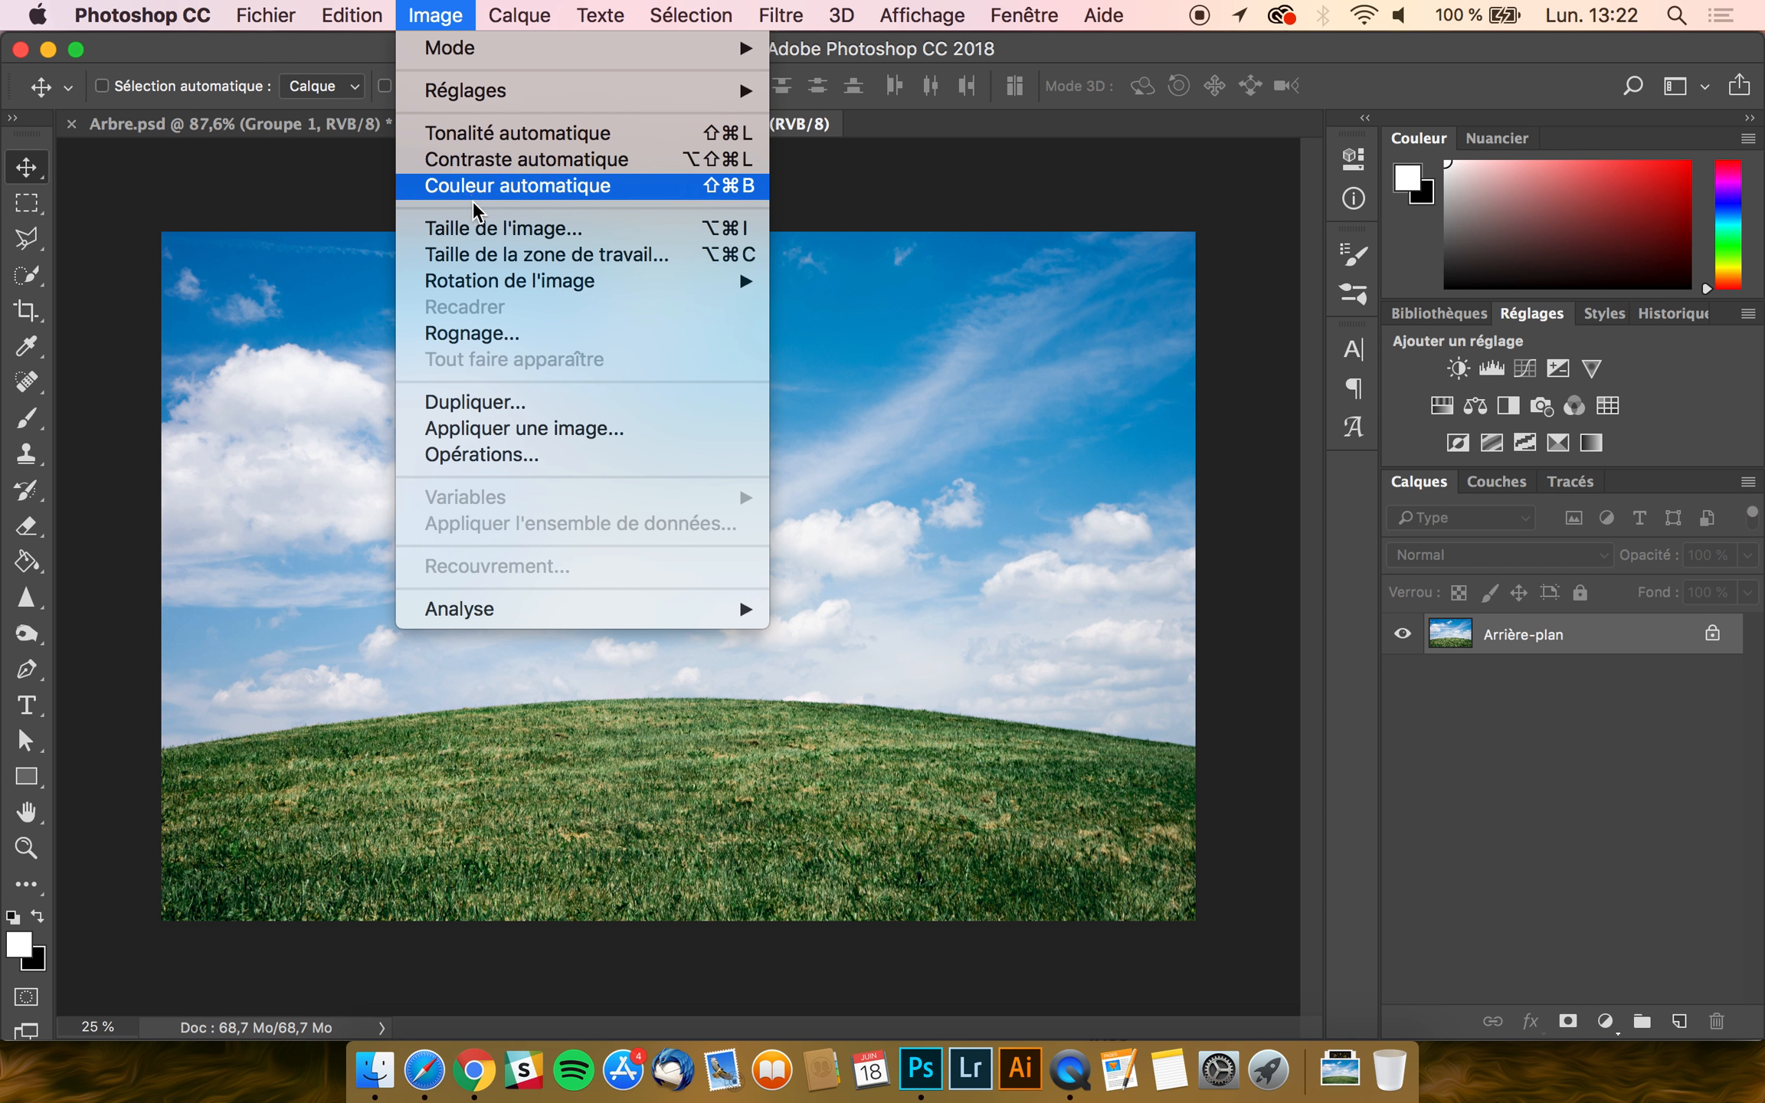
left_click(479, 230)
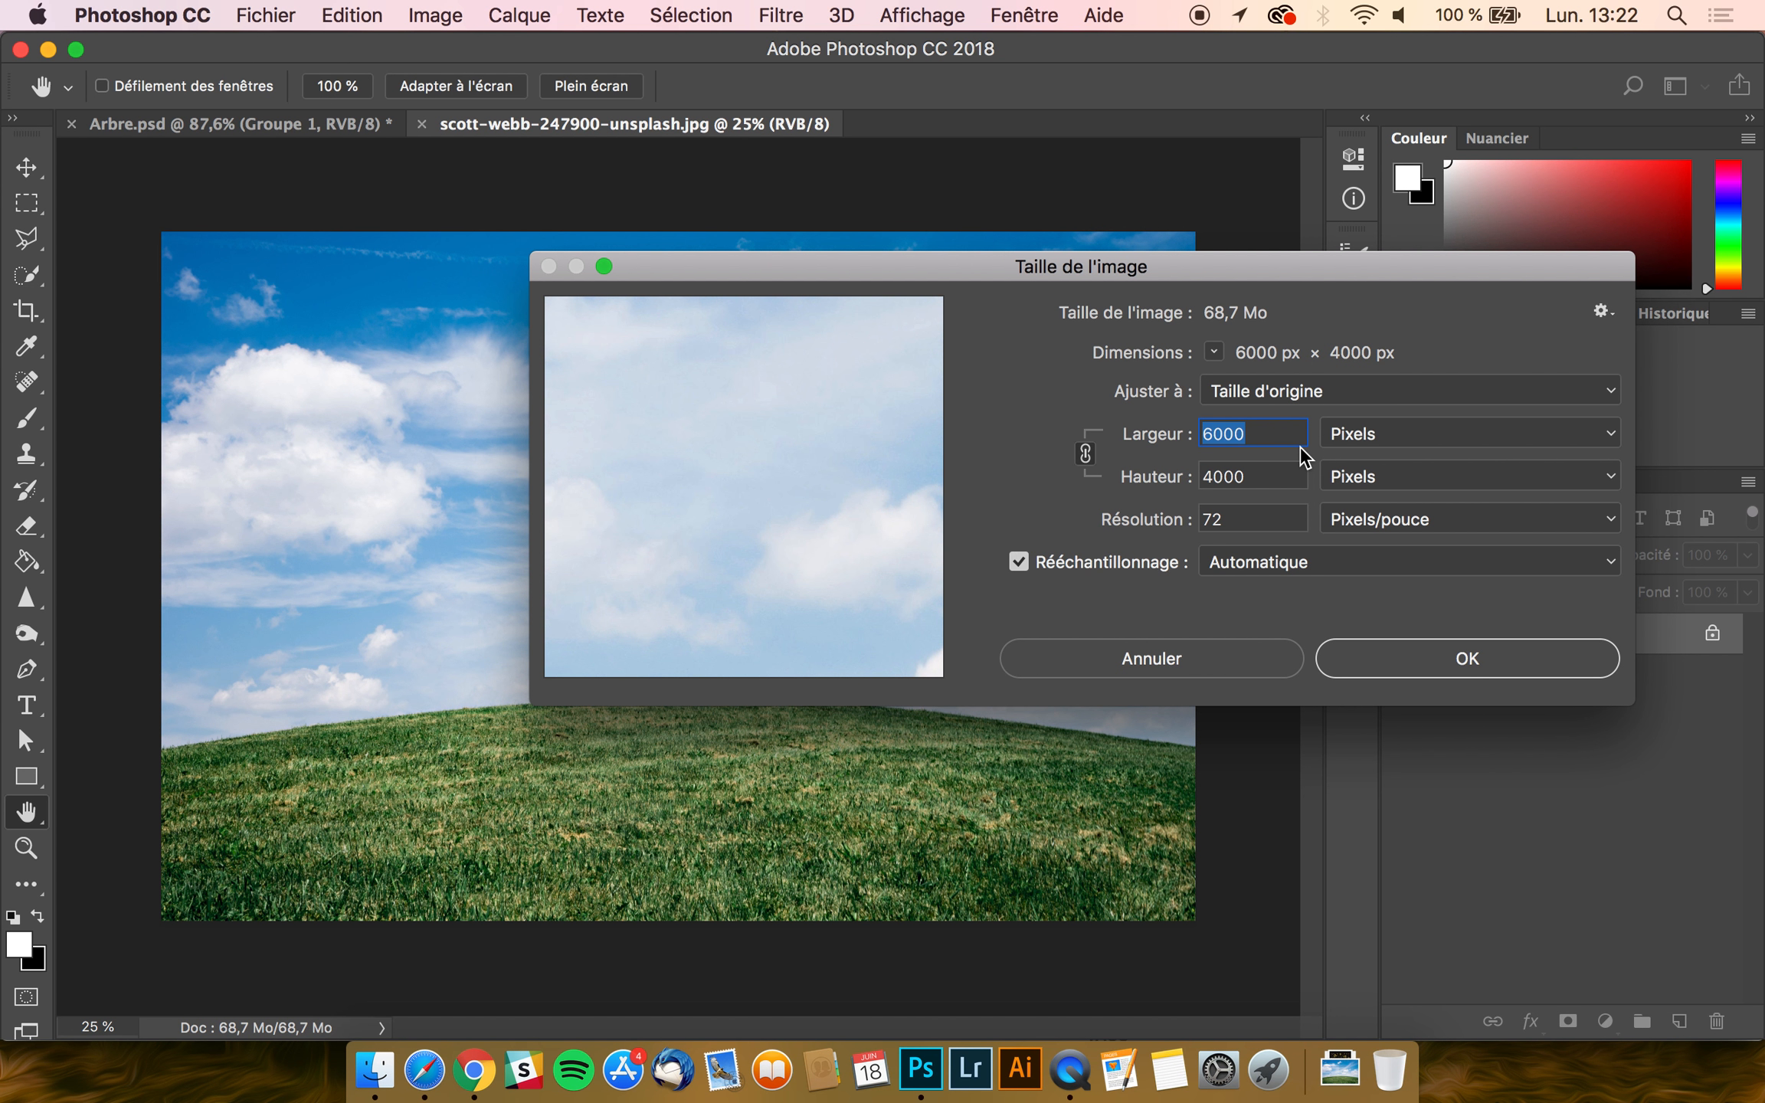
type("200")
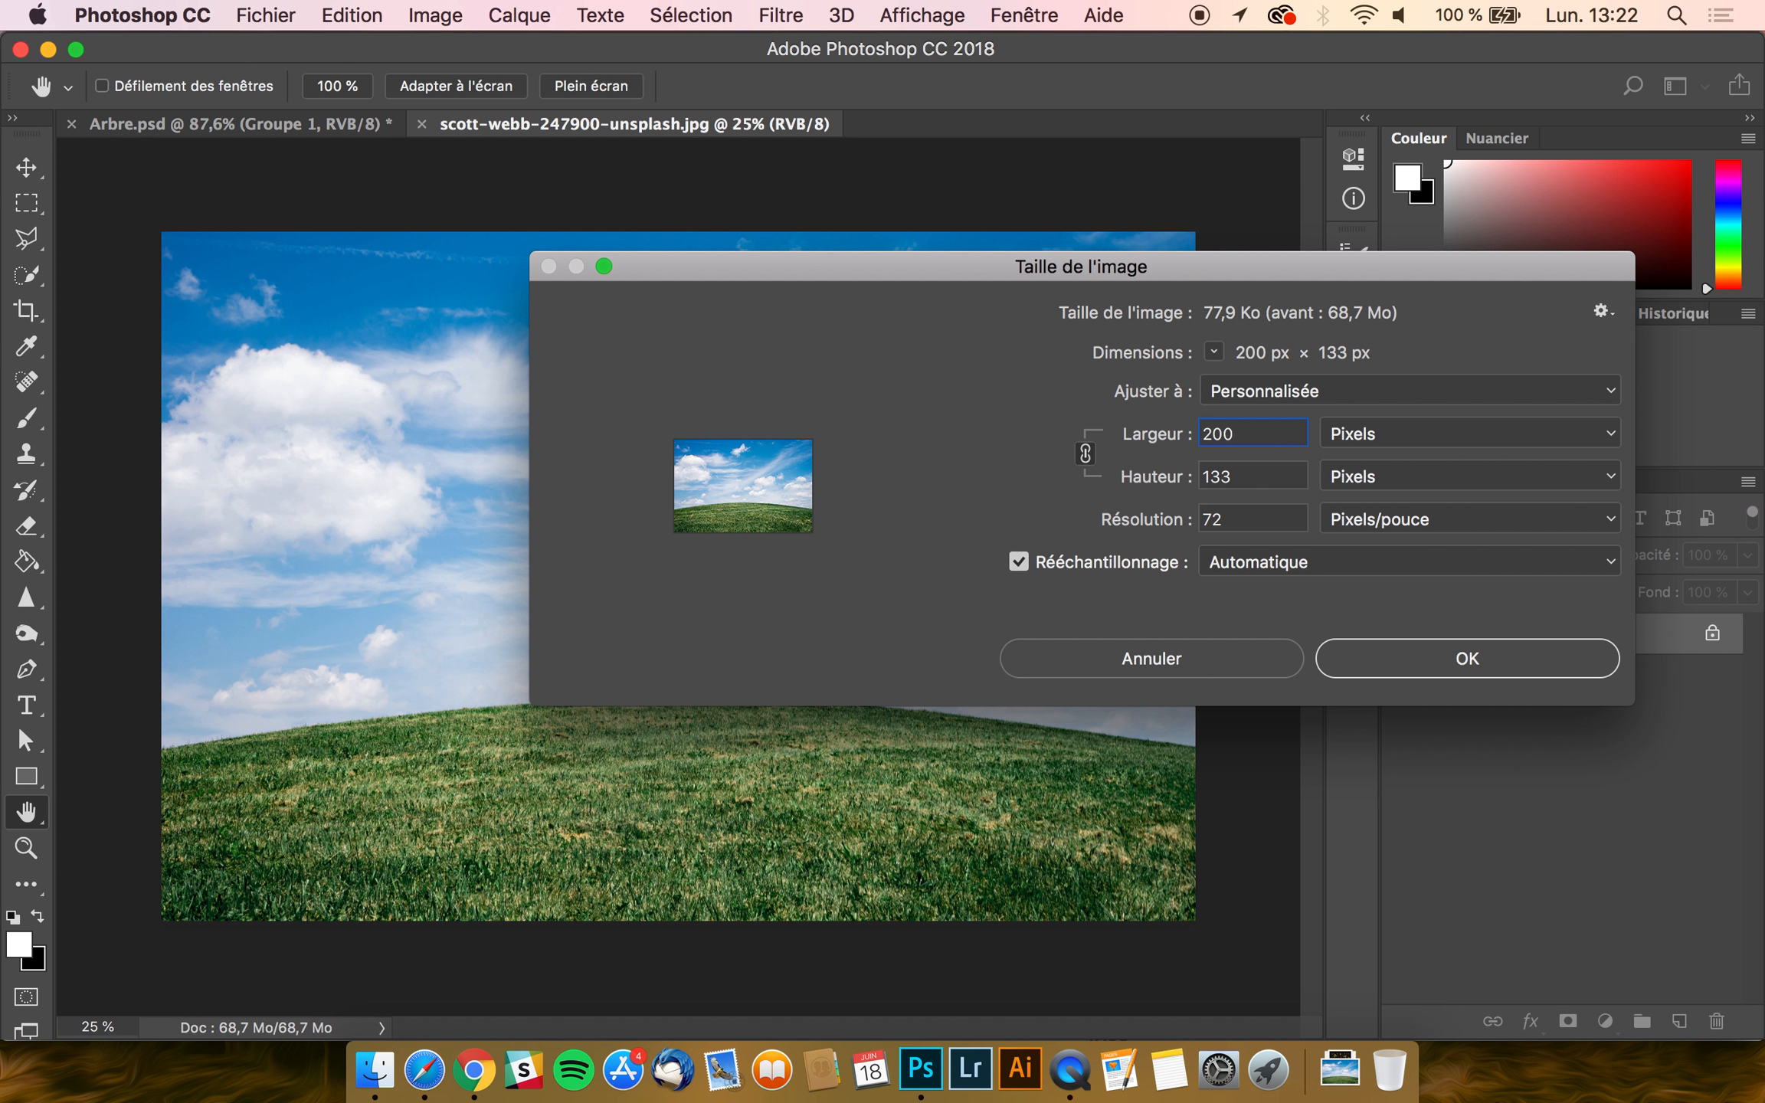
type("0")
left_click(1467, 659)
key("v")
scroll(882, 486, "up", 2)
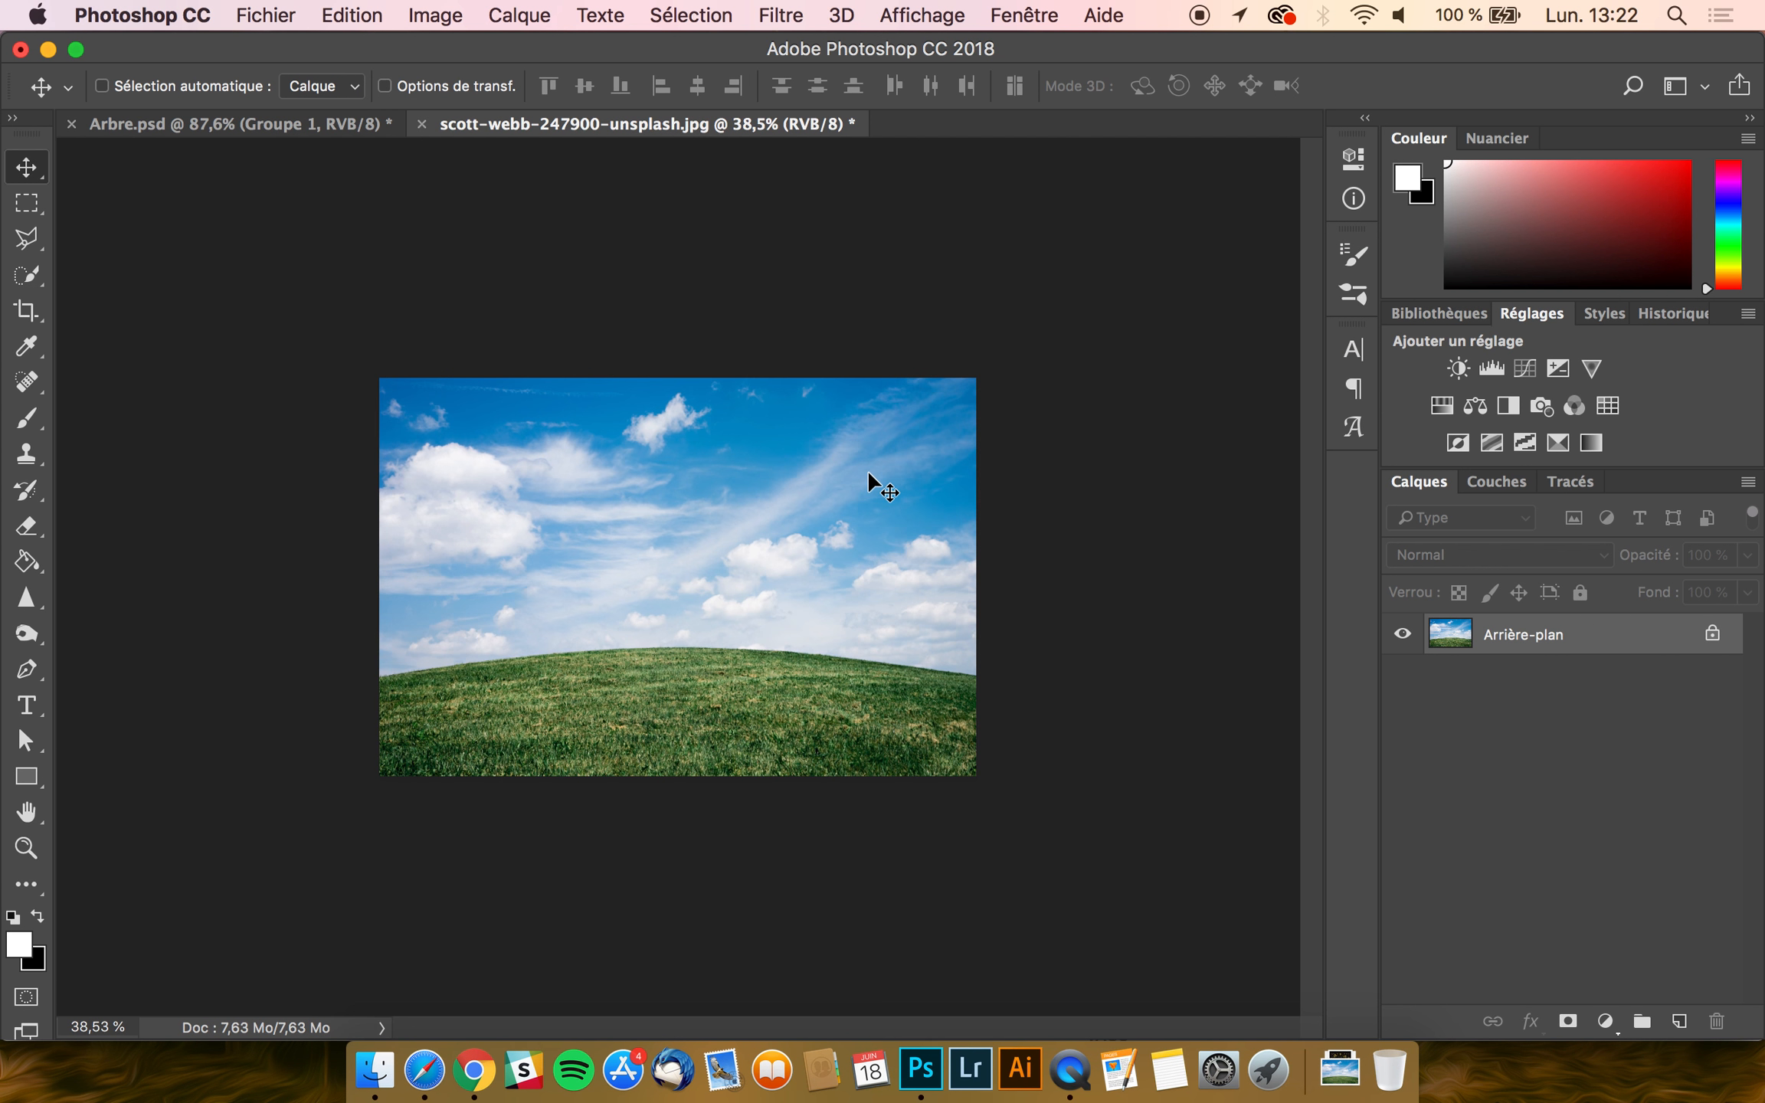
scroll(868, 475, "up", 3)
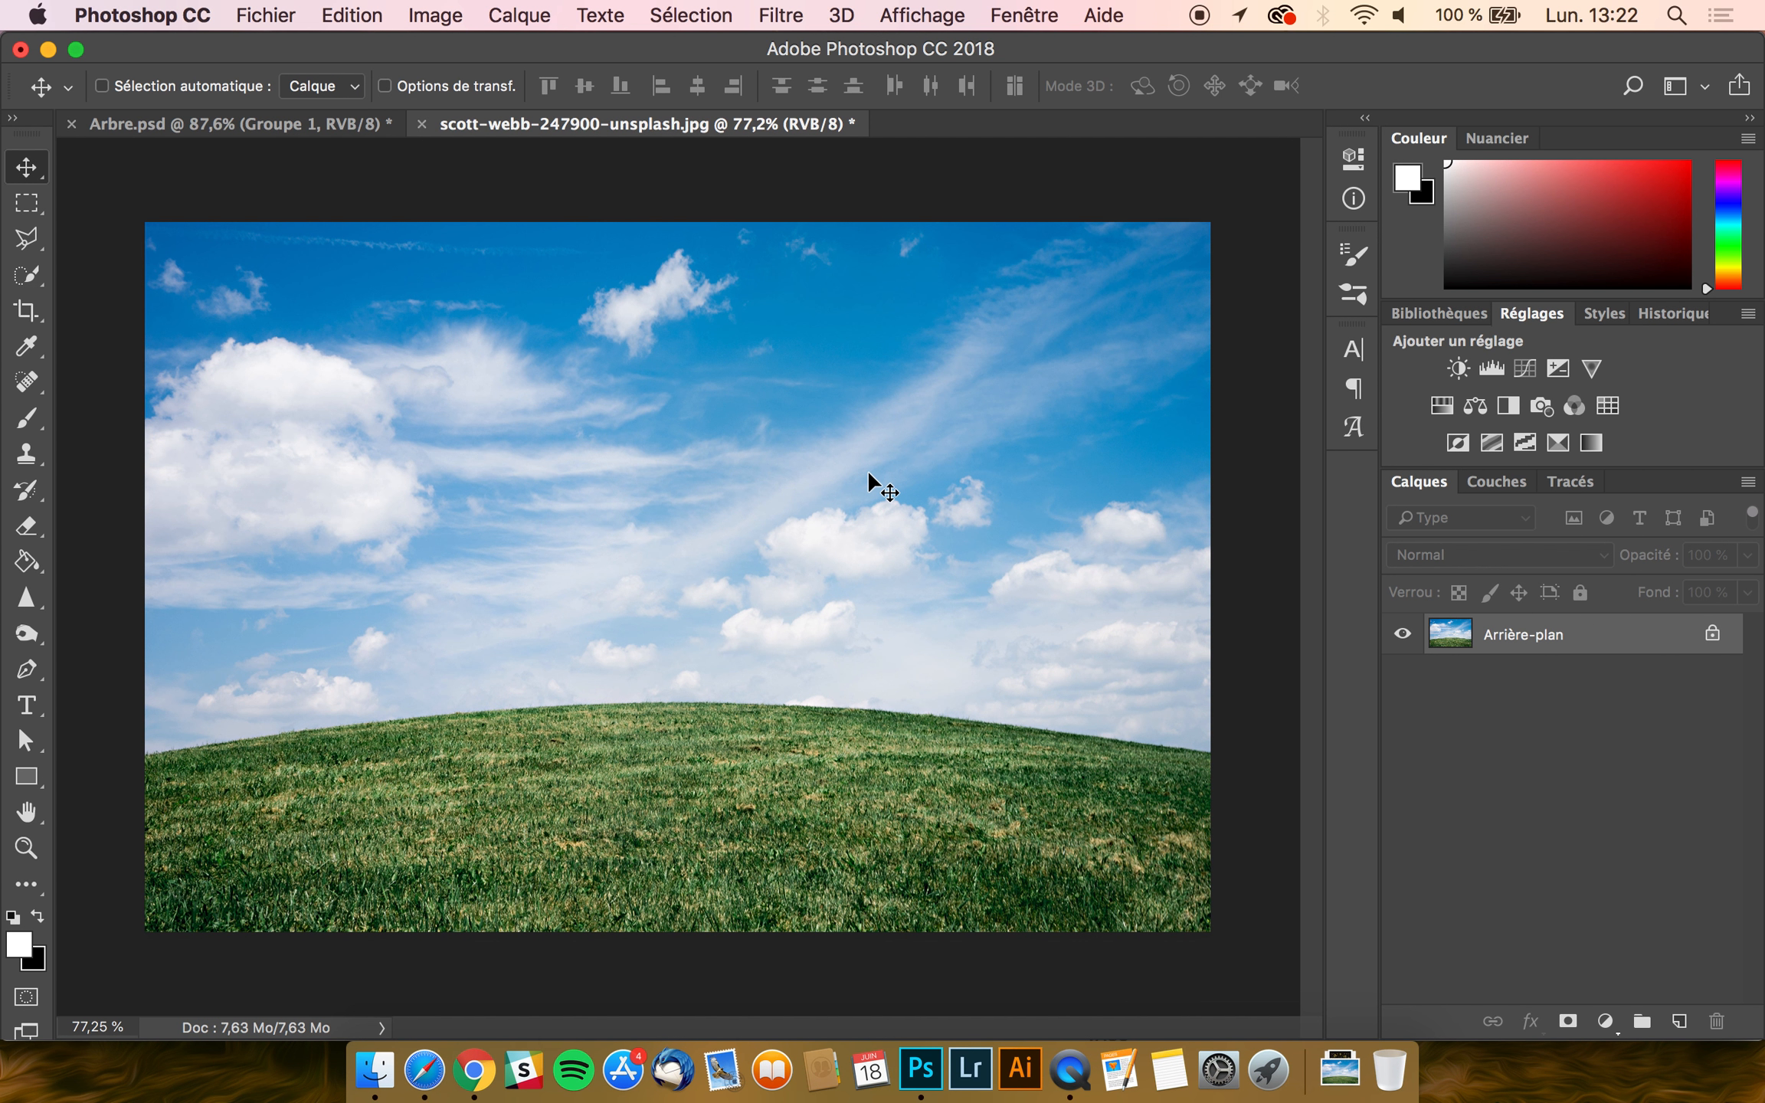
scroll(868, 473, "up", 2)
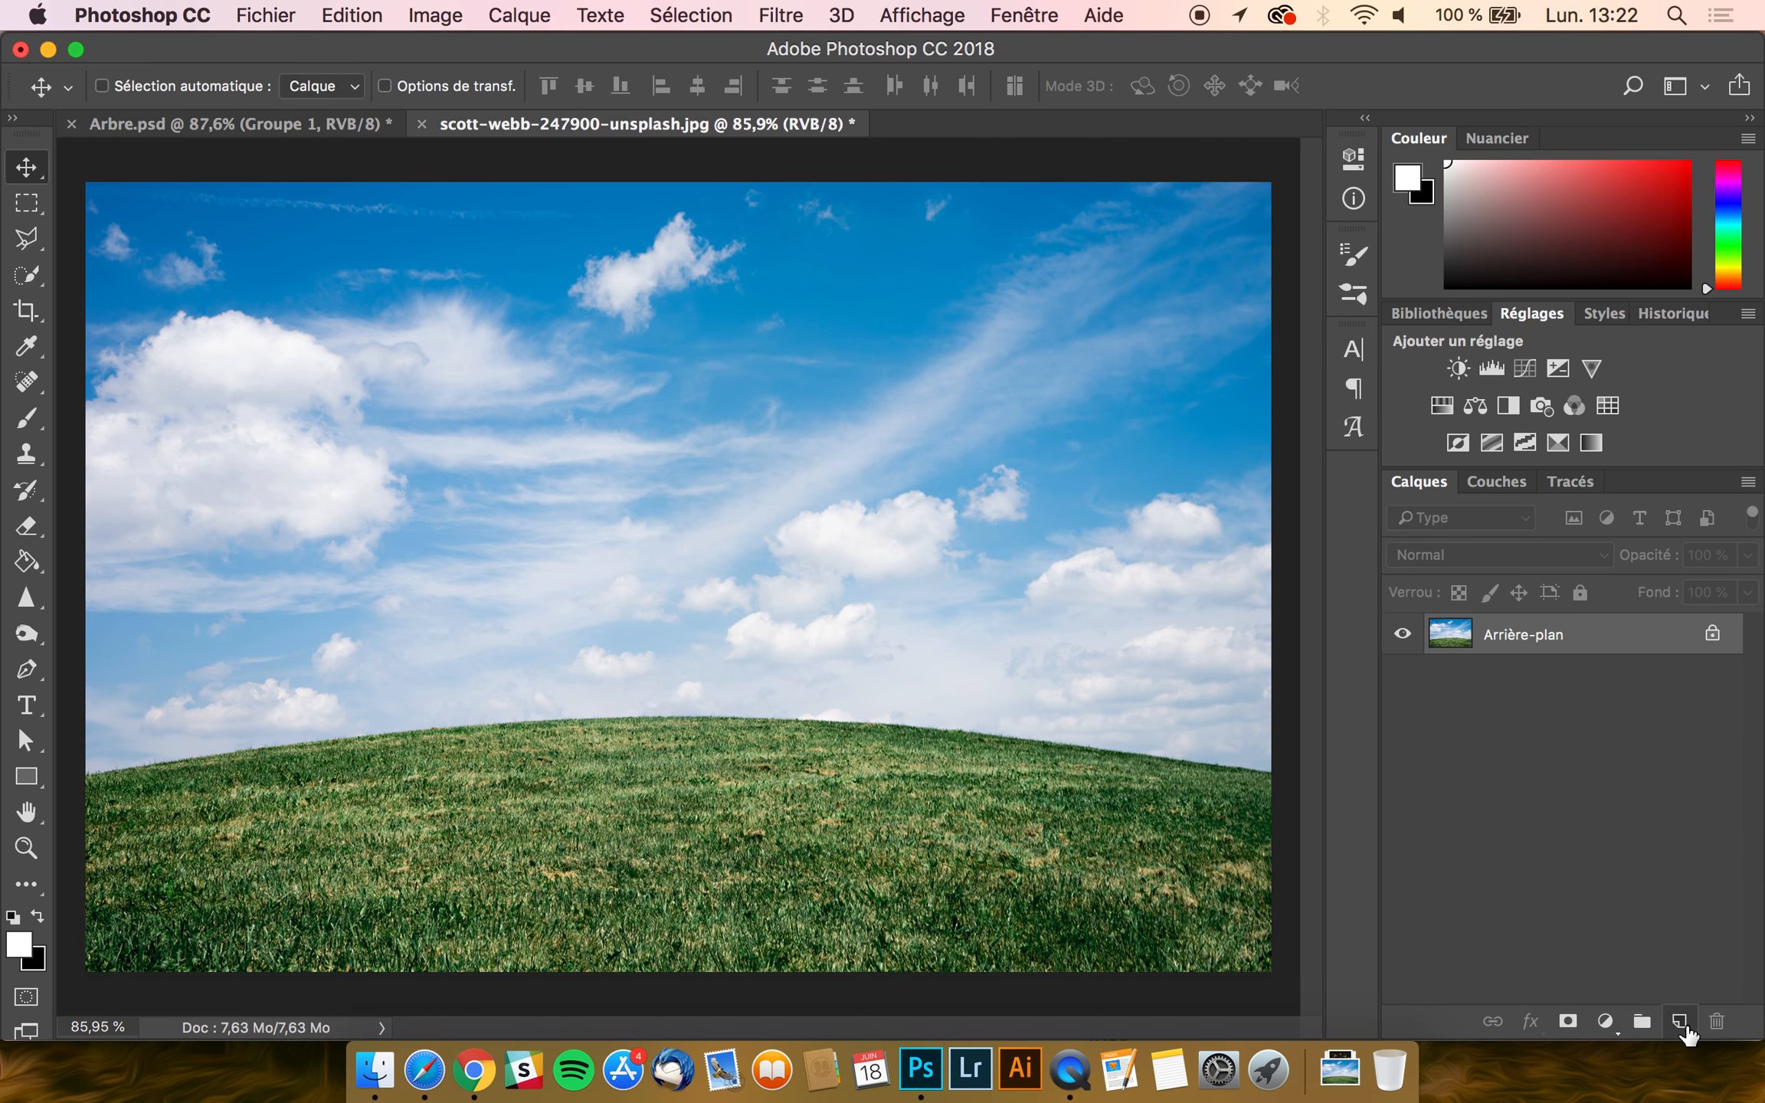
- Add an empty layer above the background and open the Tree (Arbre) render filter on it
left_click(1680, 1021)
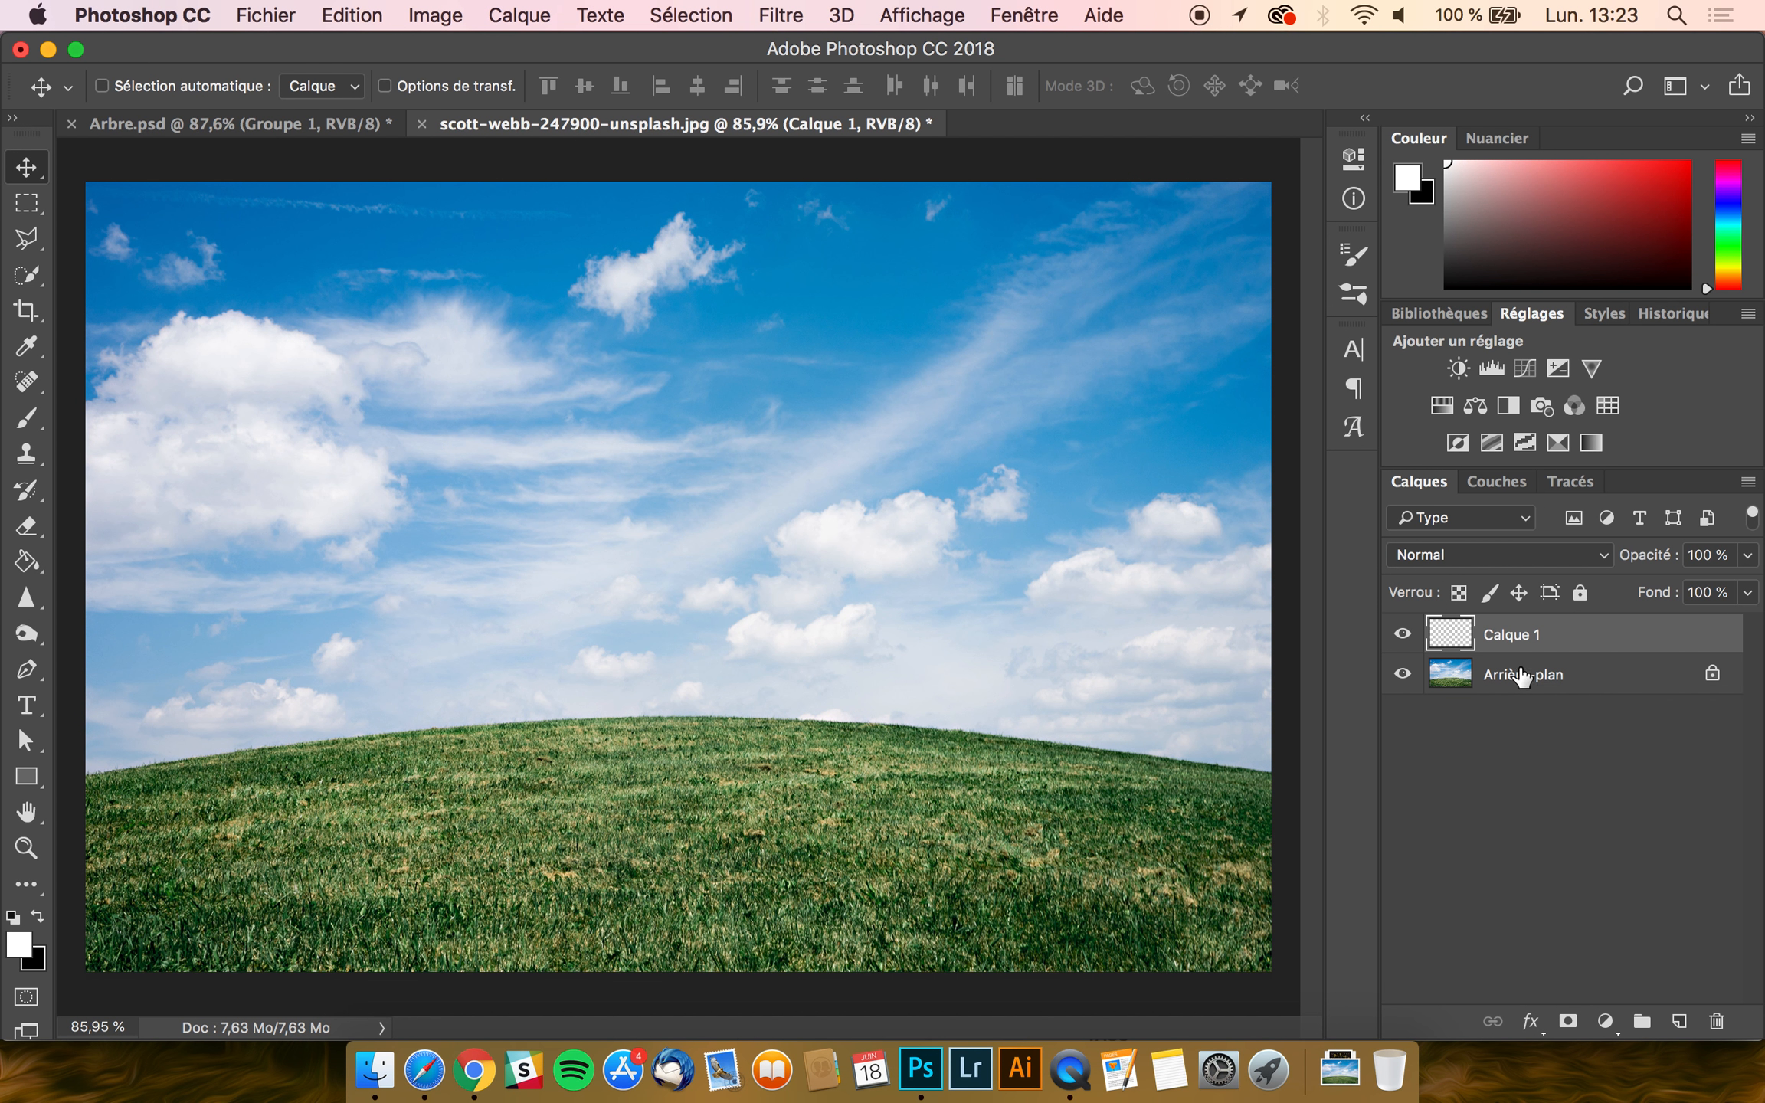
left_click(1521, 676)
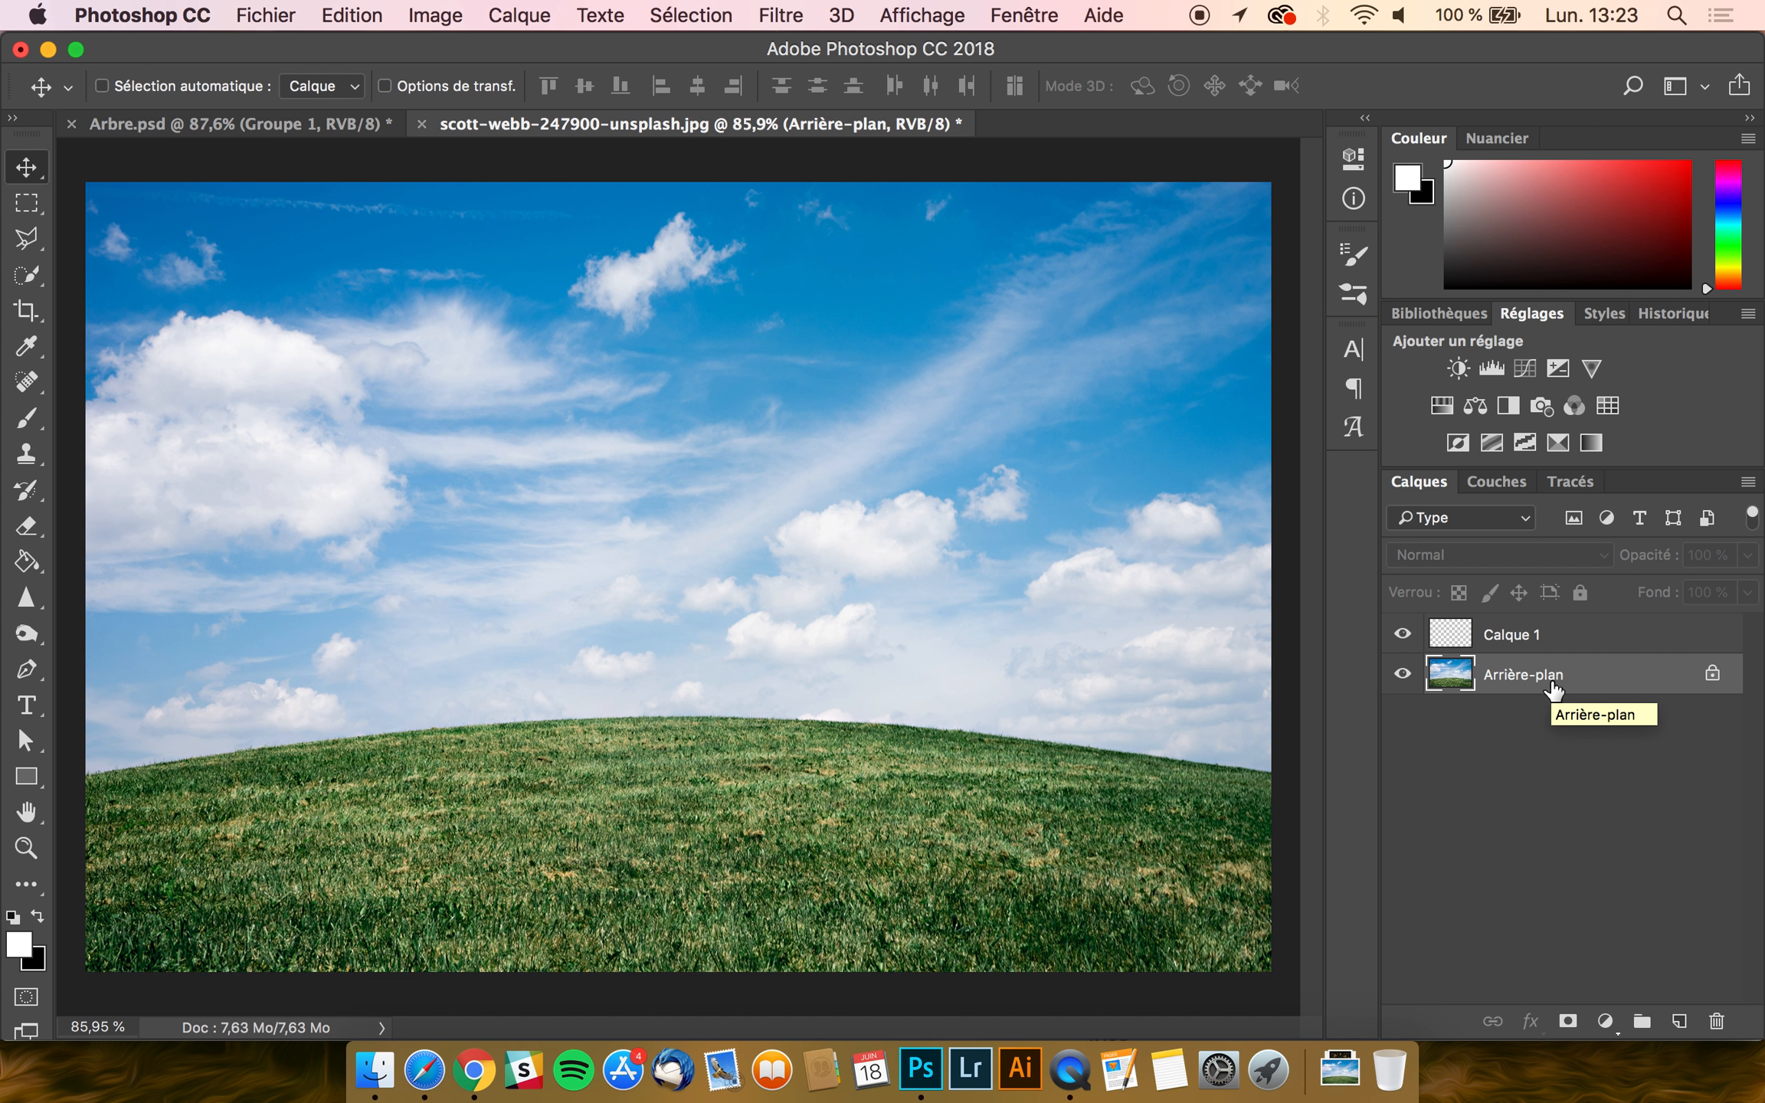
left_click(1524, 650)
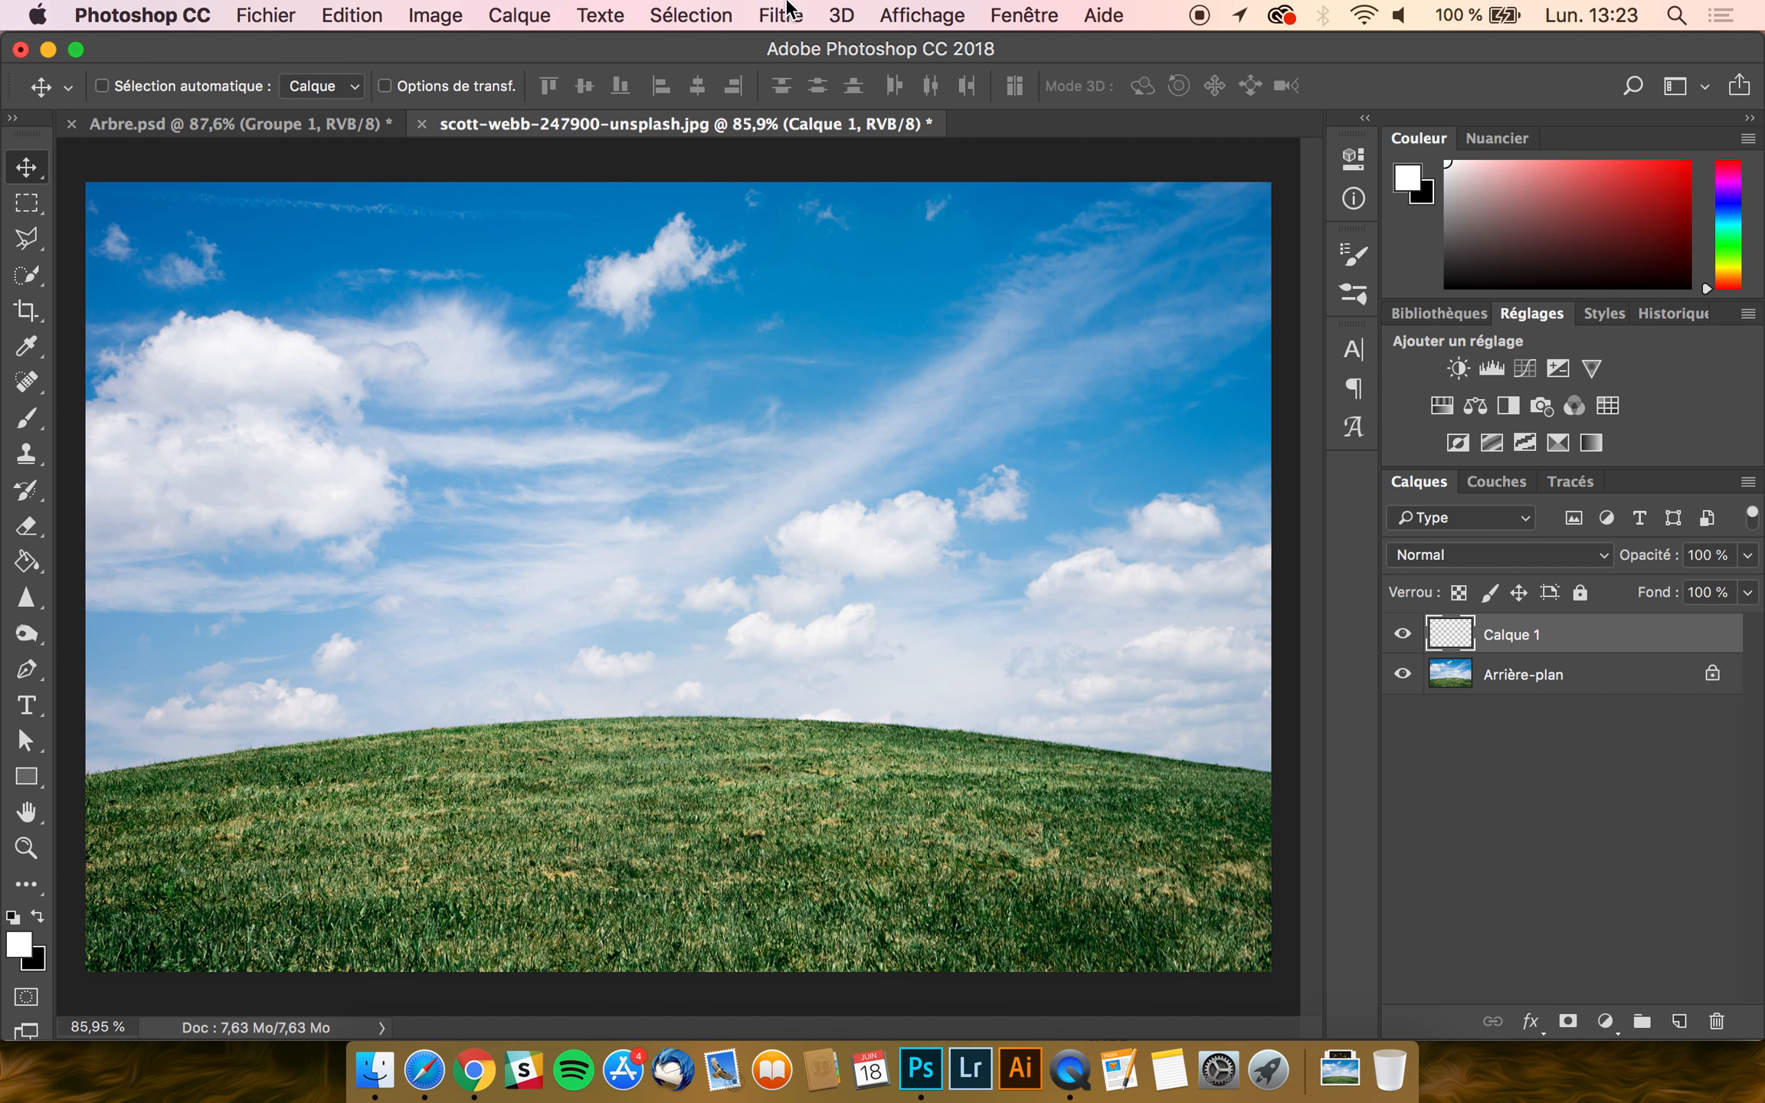
left_click(789, 11)
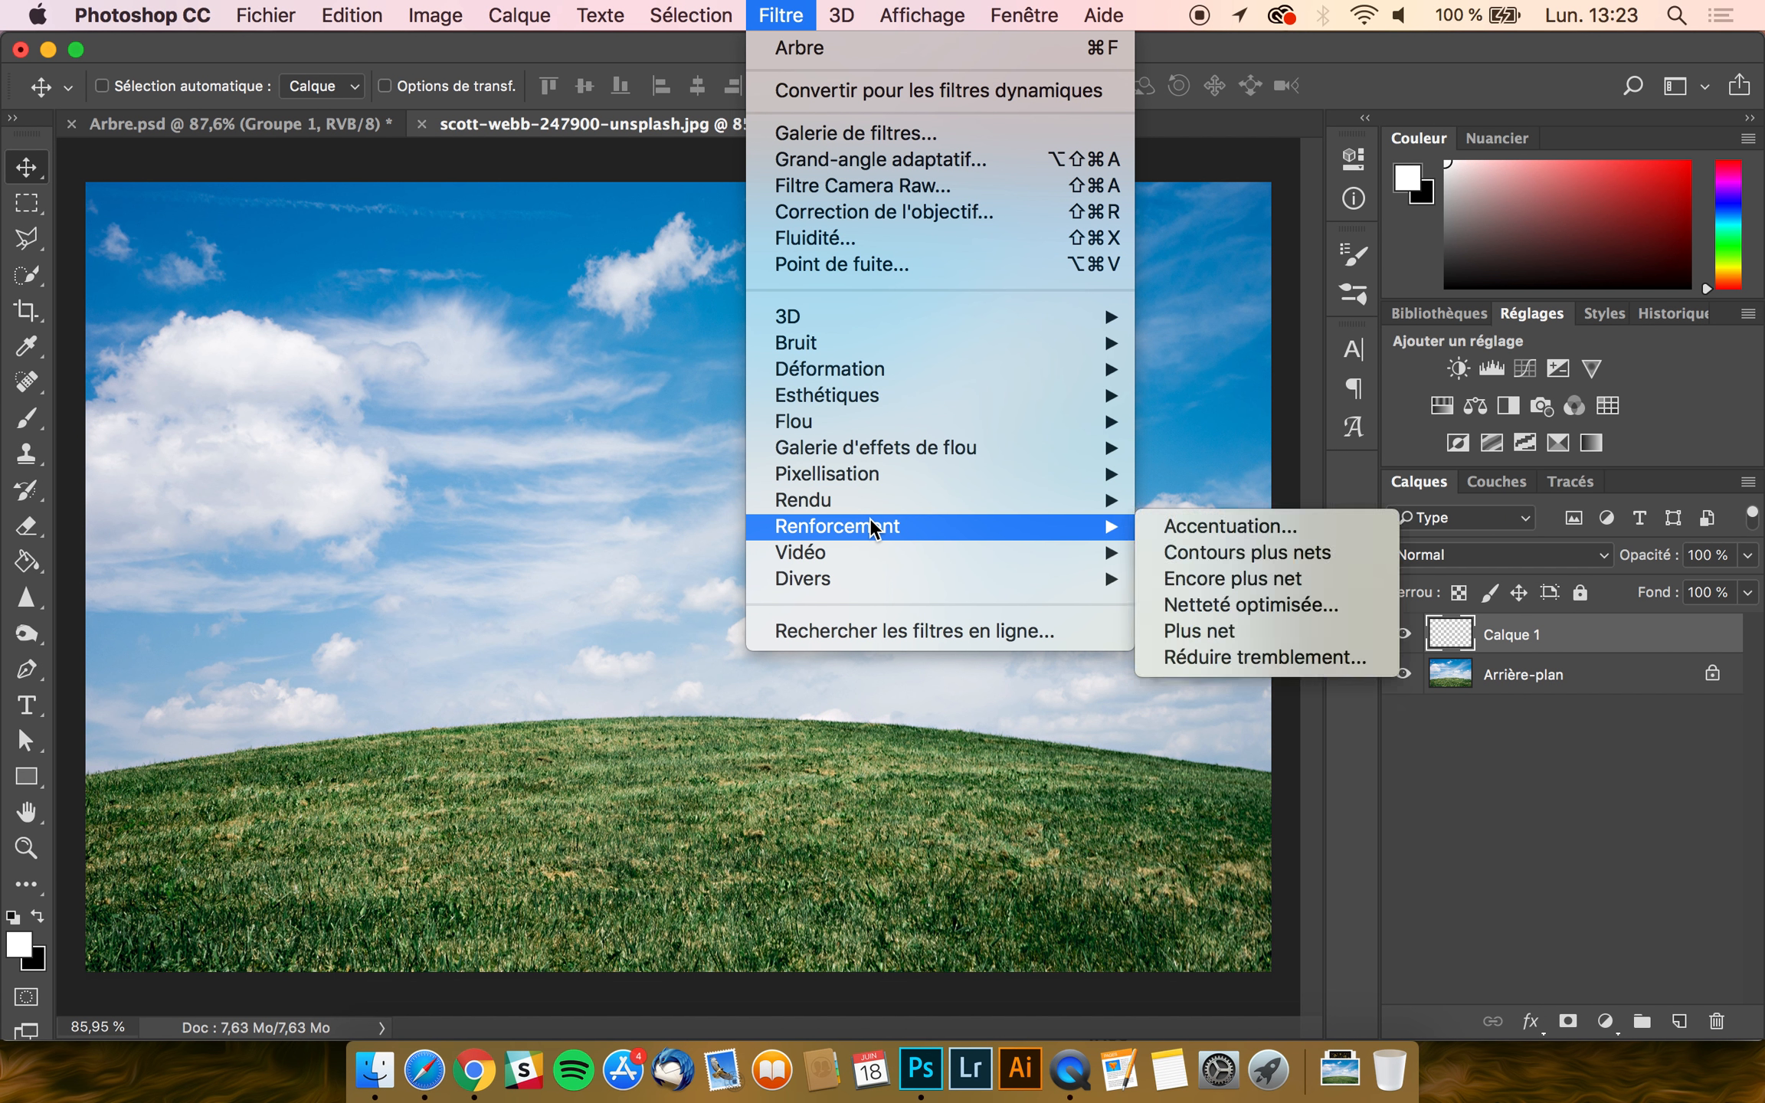
mouse_move(865, 505)
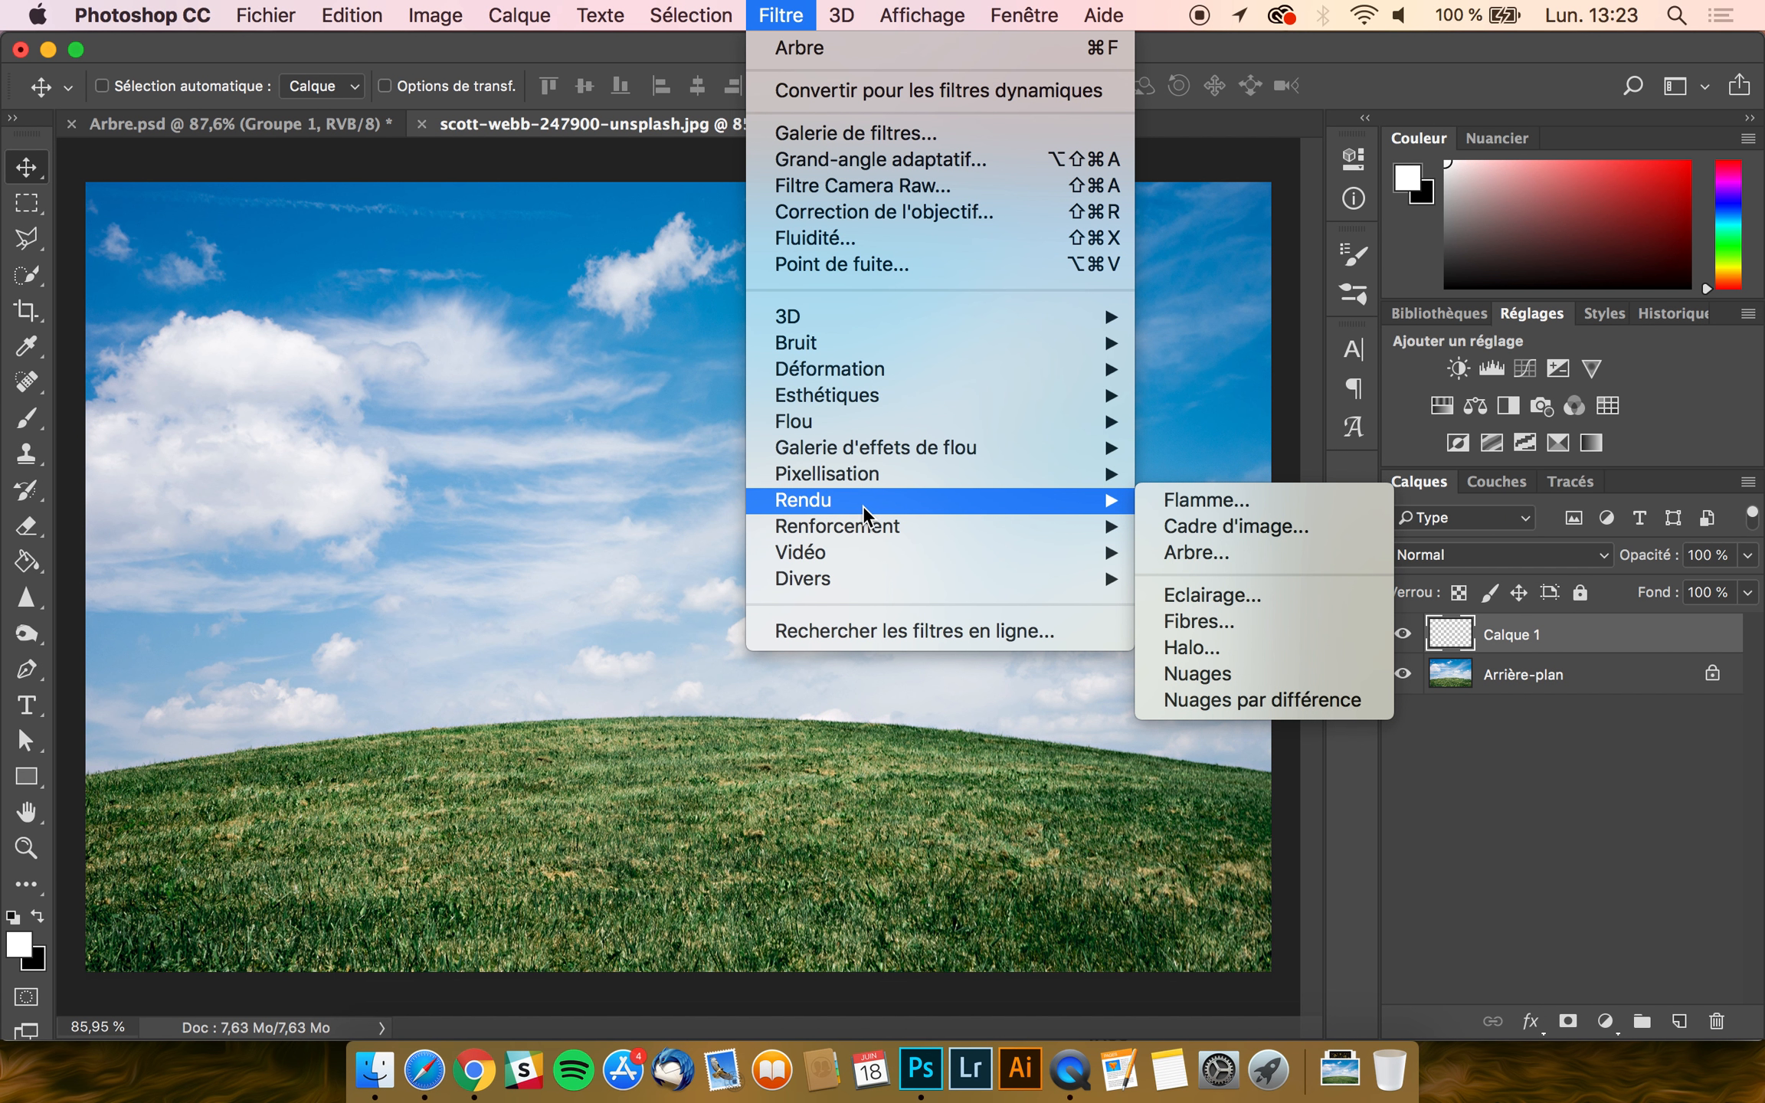
left_click(1241, 558)
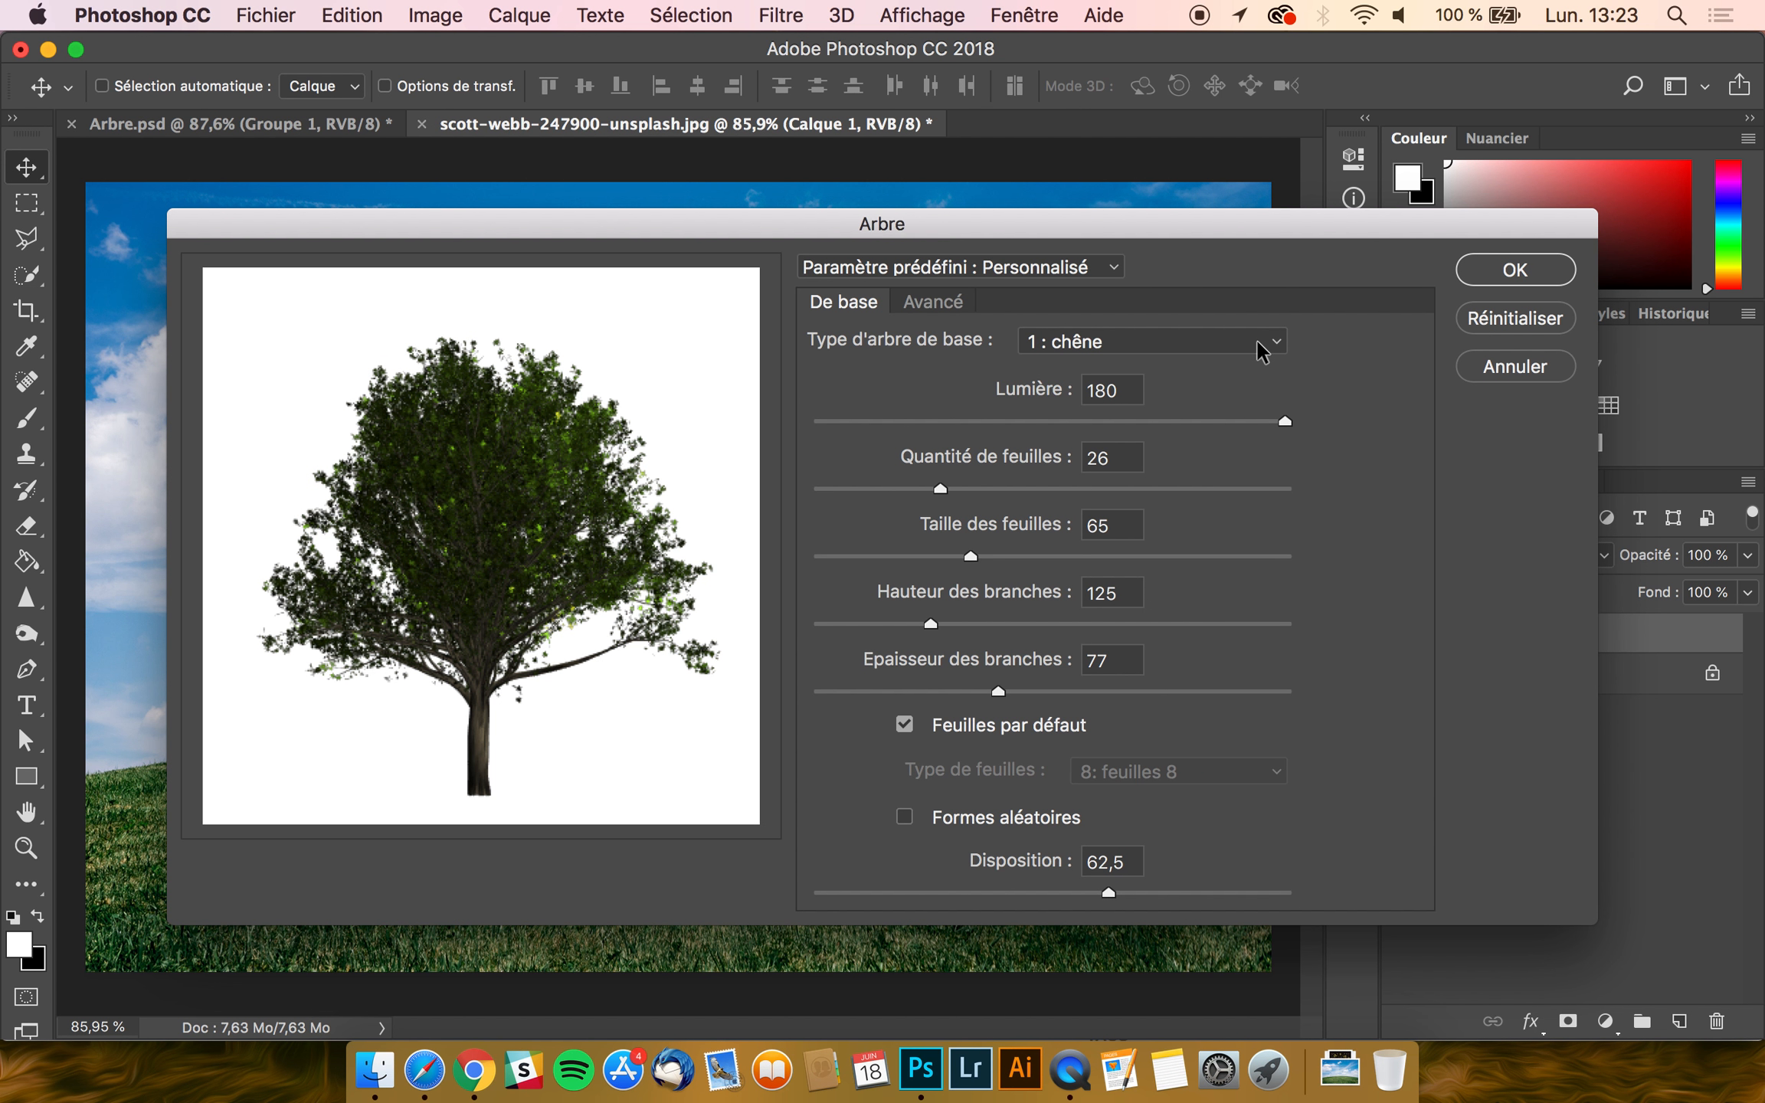
- Preview the base tree types 12 : frêne, 24 : bambou and 26 : cyprès 2, and return to 1 : chêne
left_click(1217, 351)
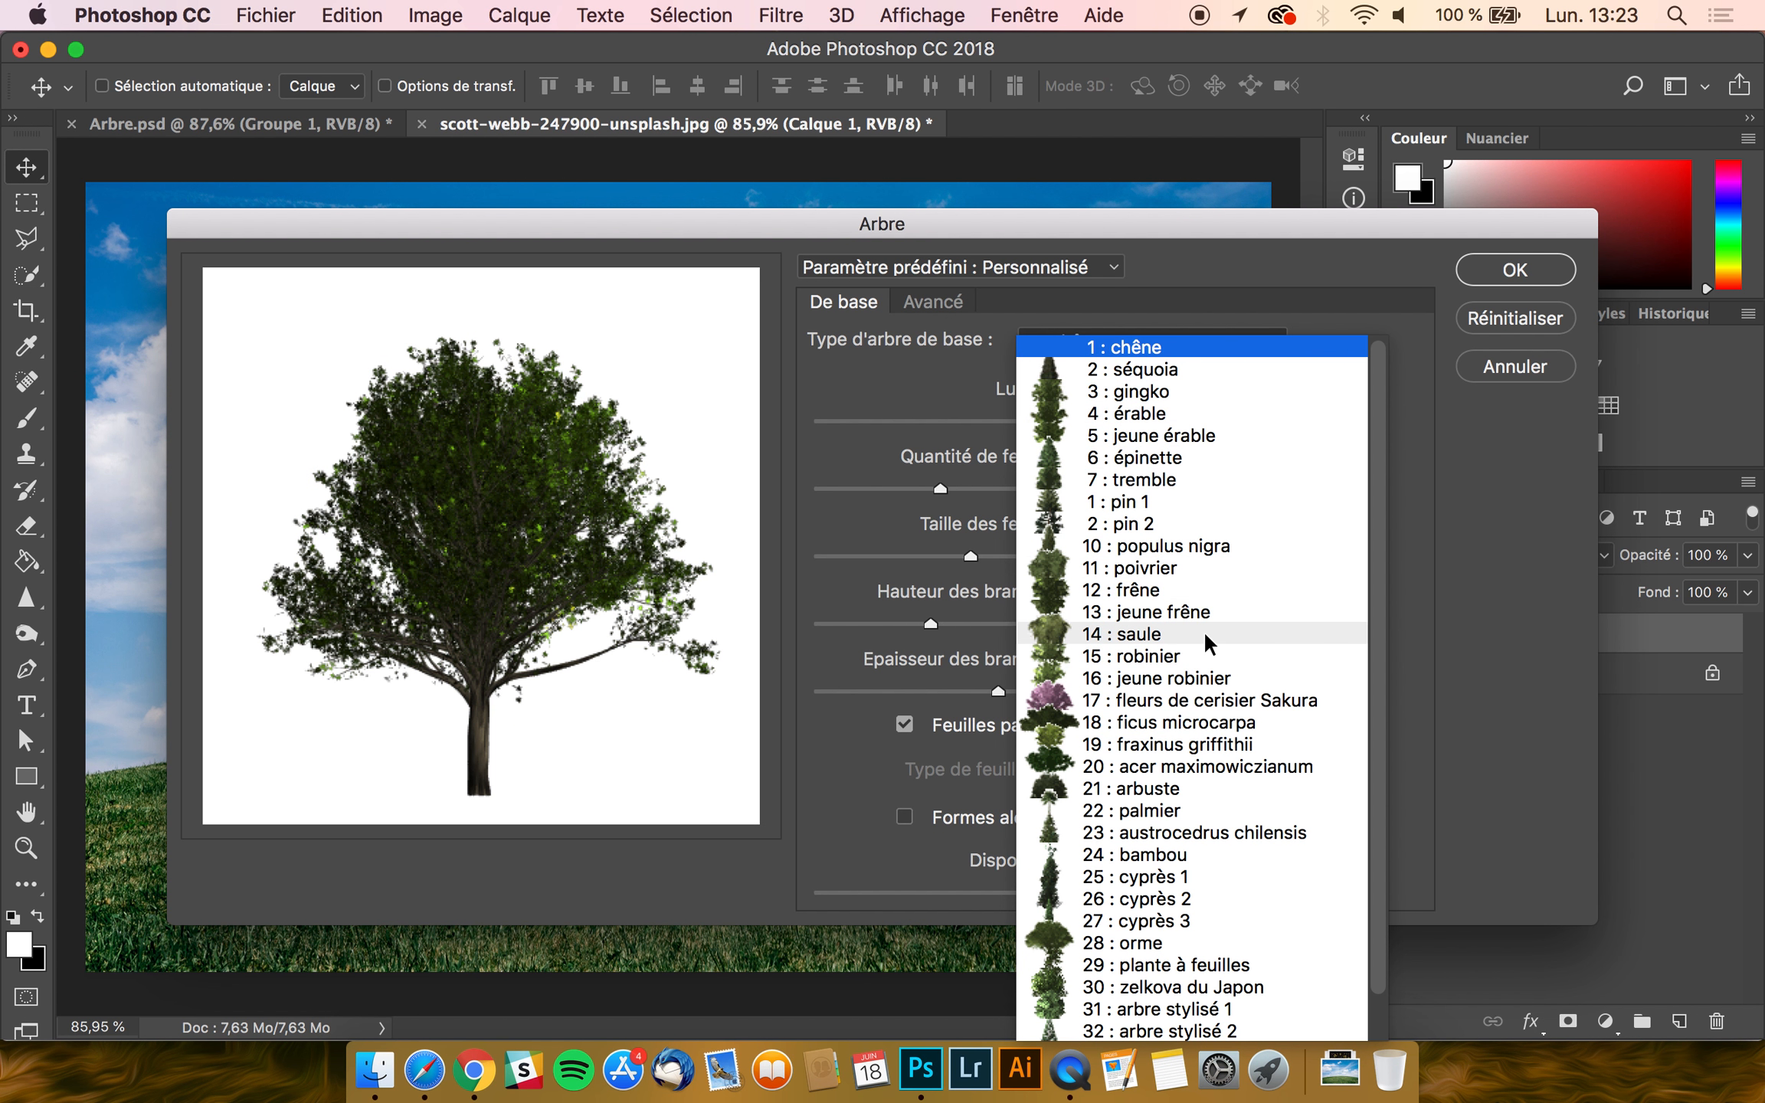
scroll(1207, 640, "down", 1)
scroll(1203, 613, "up", 2)
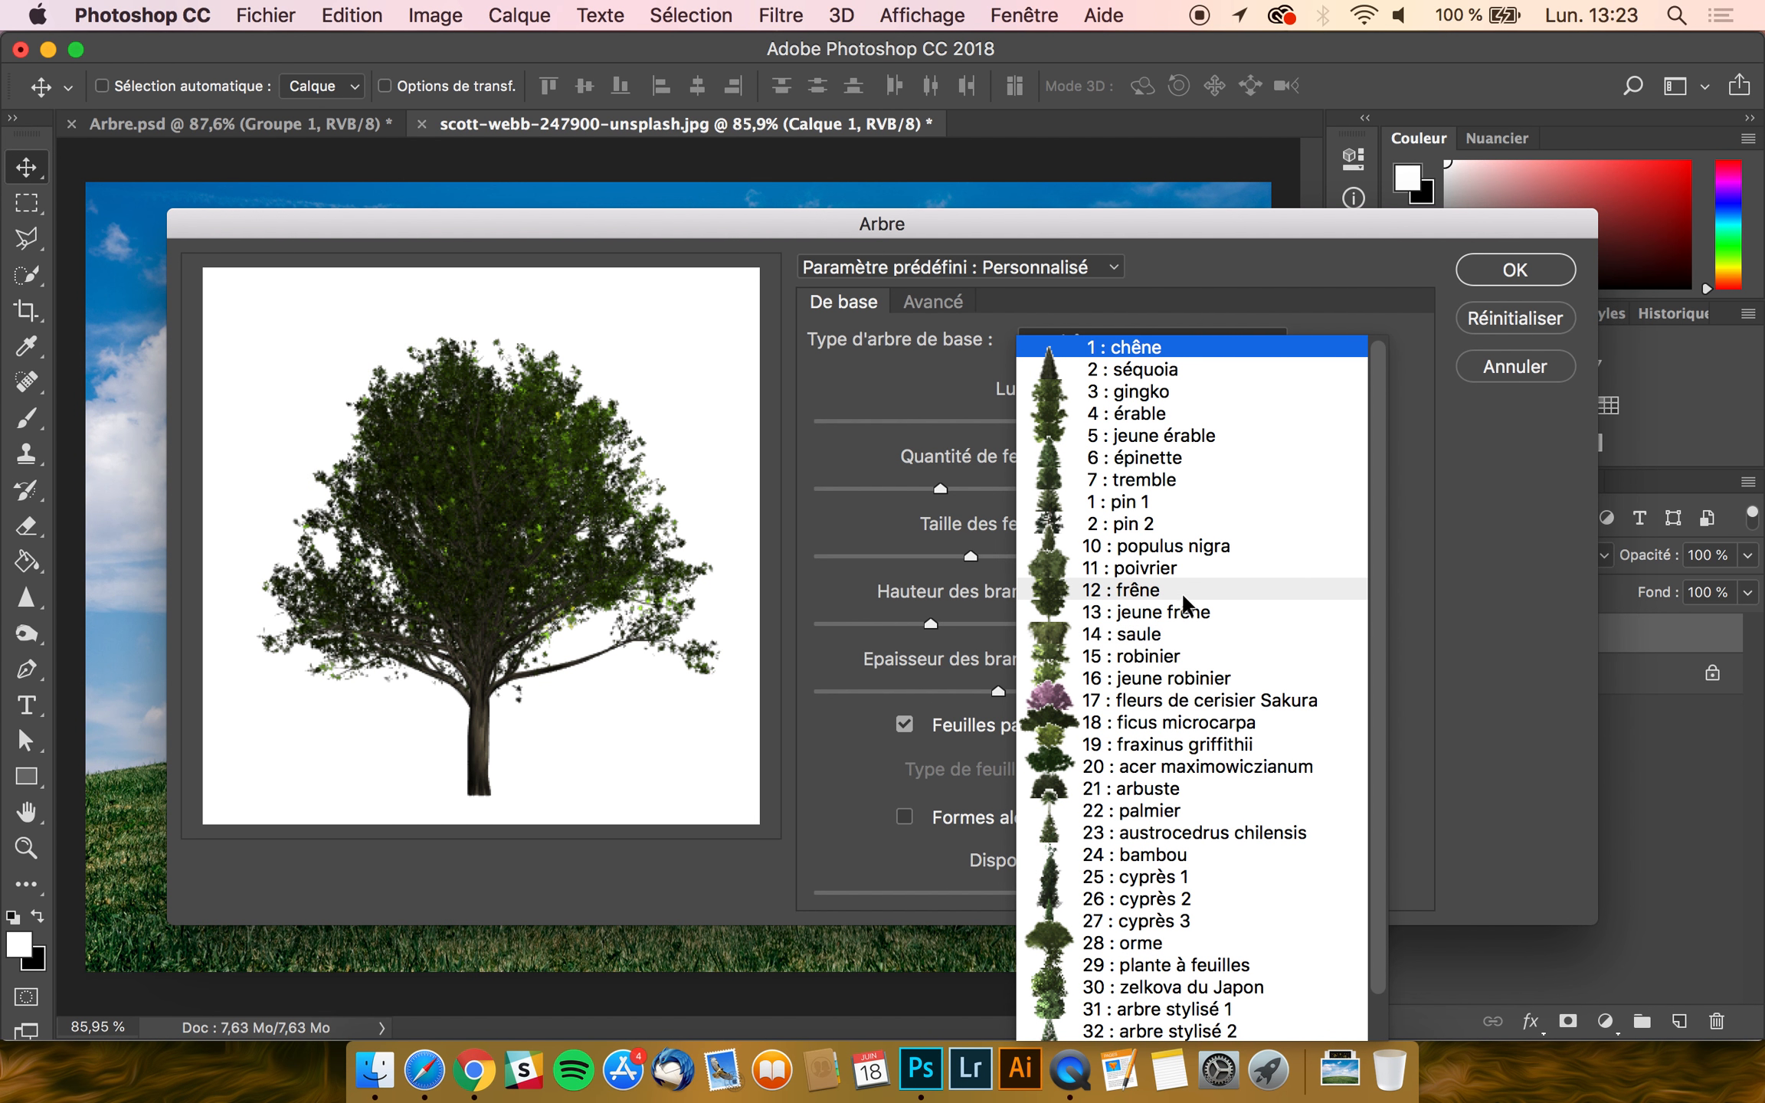
left_click(1184, 590)
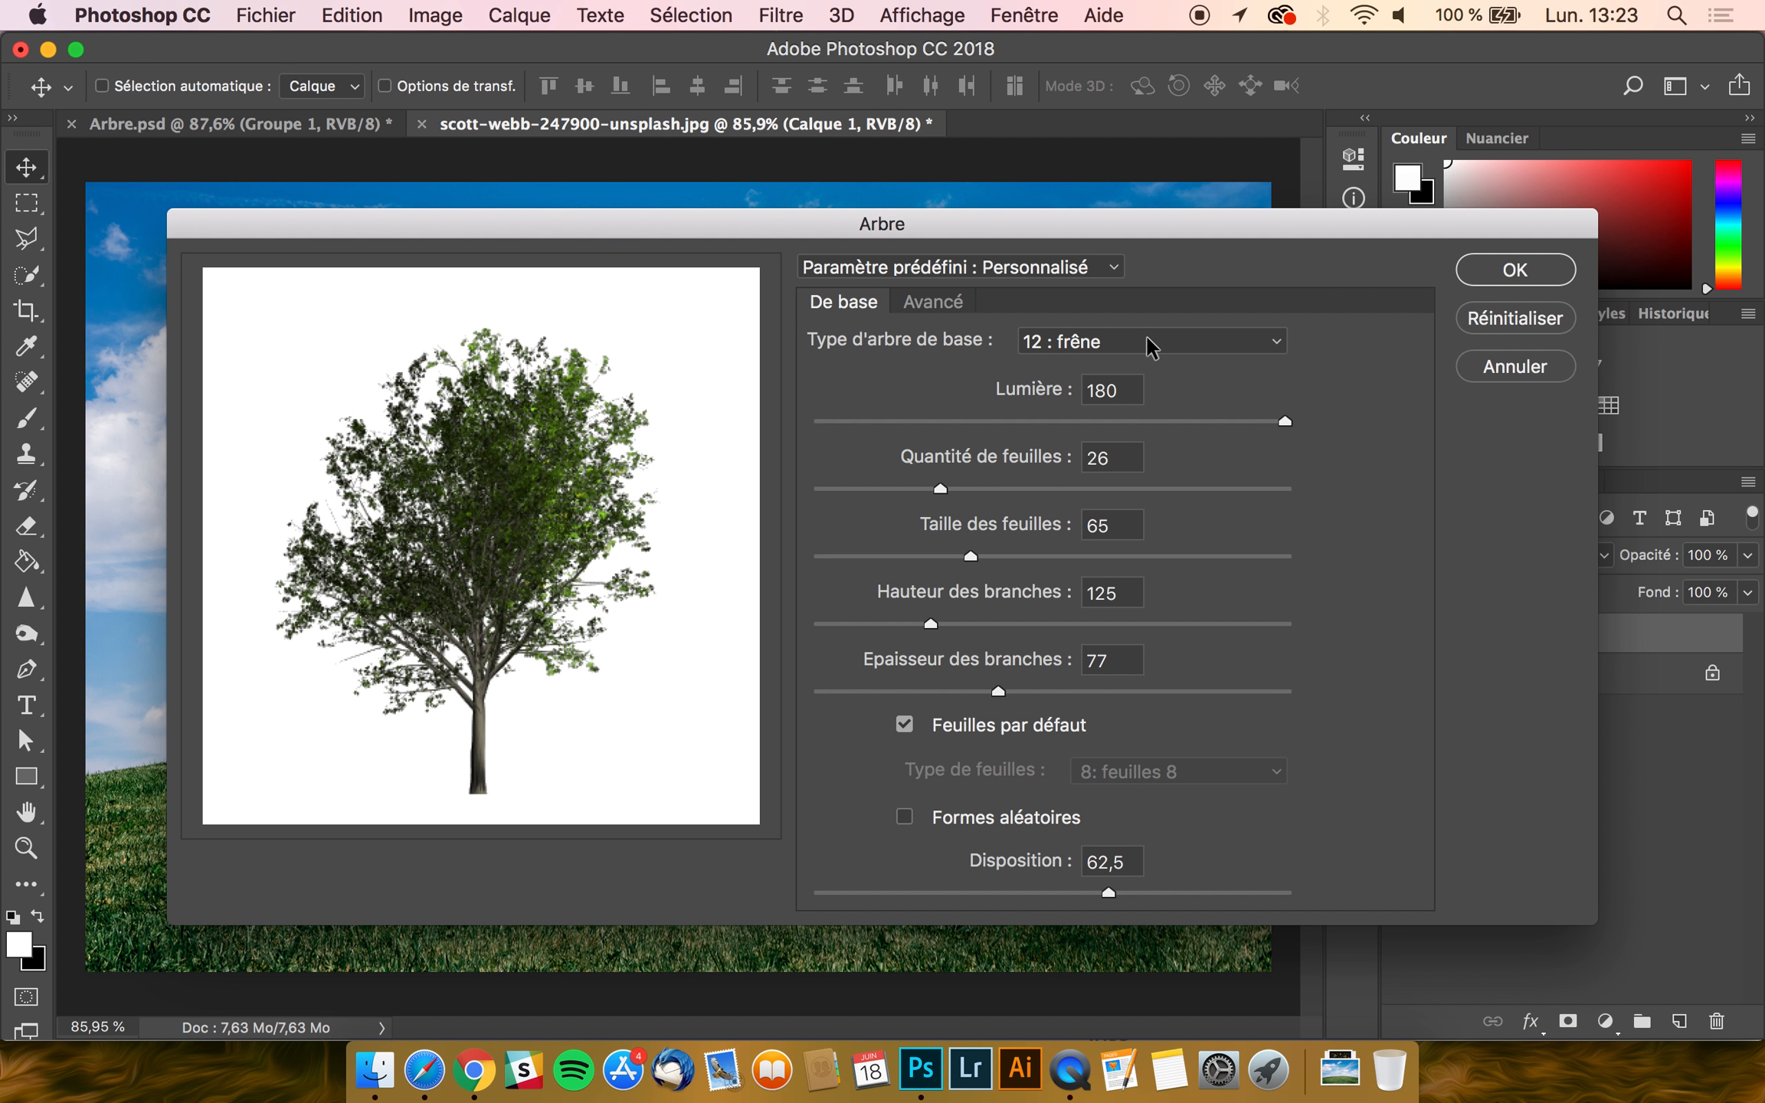
left_click(1143, 341)
left_click(1218, 857)
left_click(1149, 345)
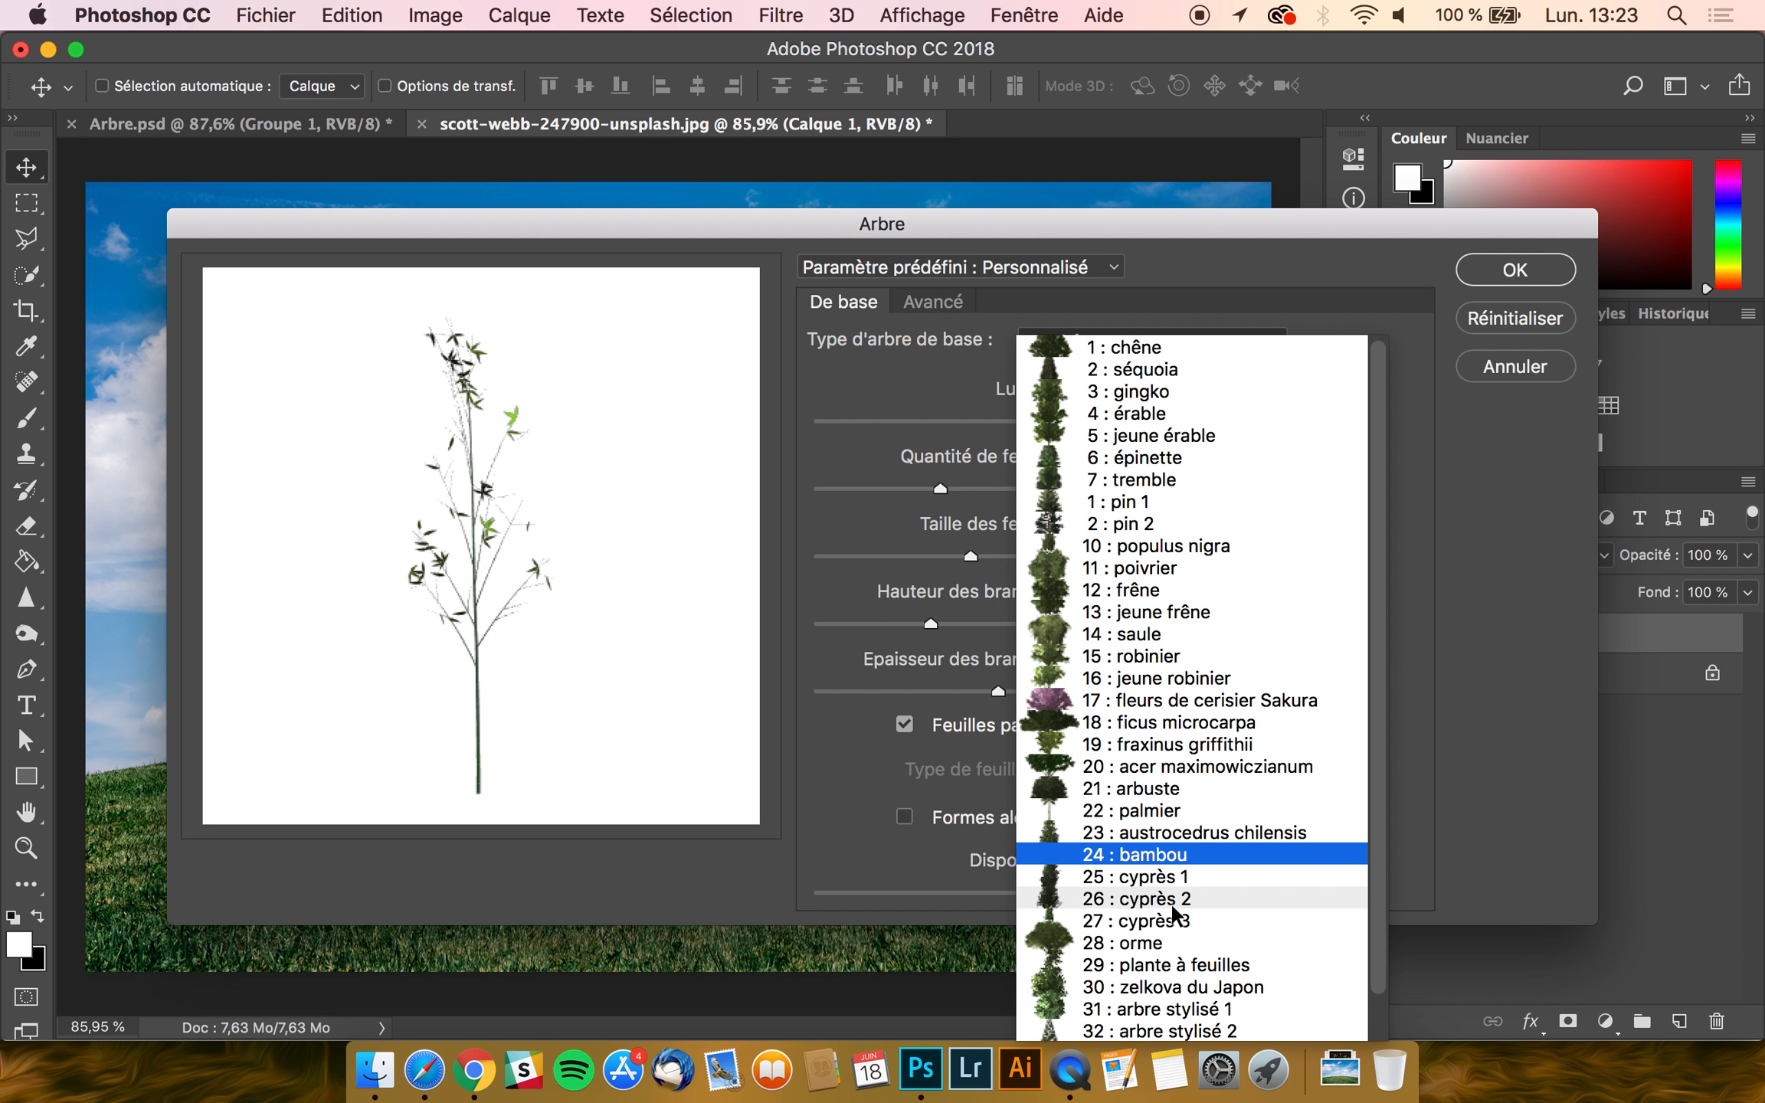
left_click(1146, 899)
left_click(1135, 342)
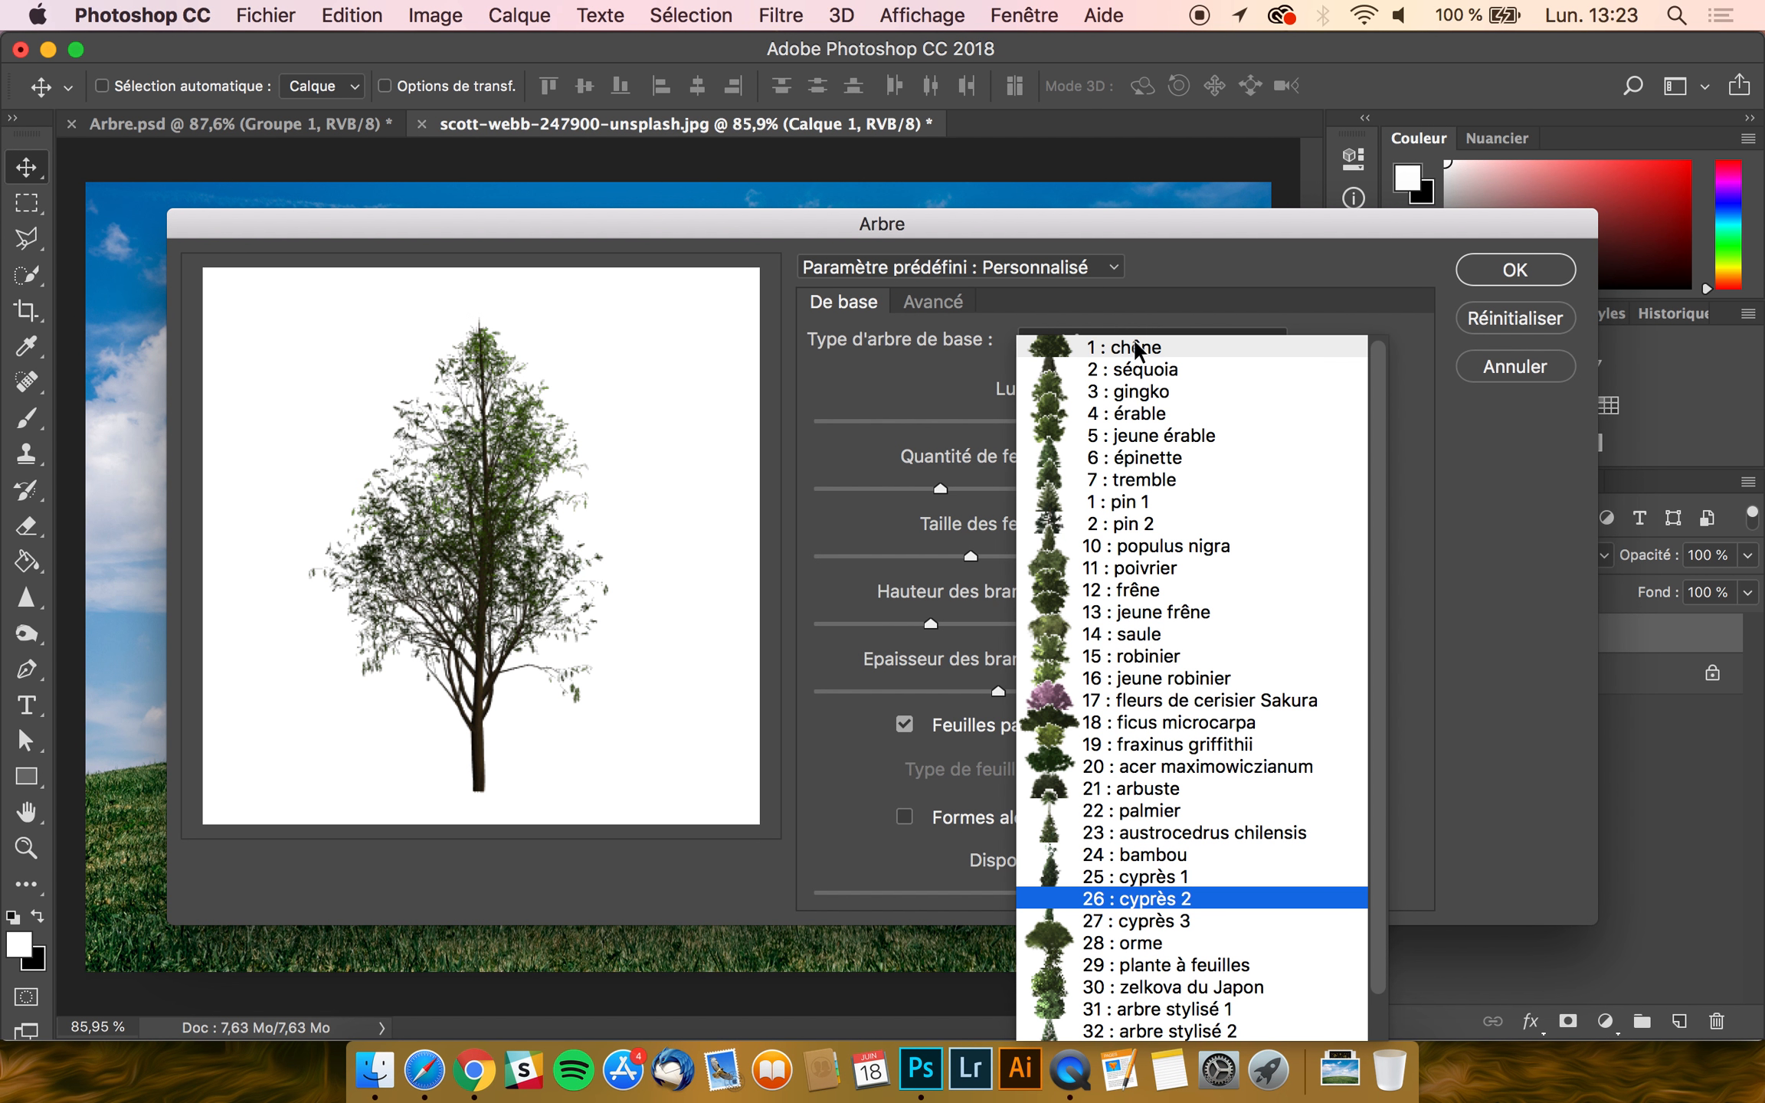
left_click(1159, 351)
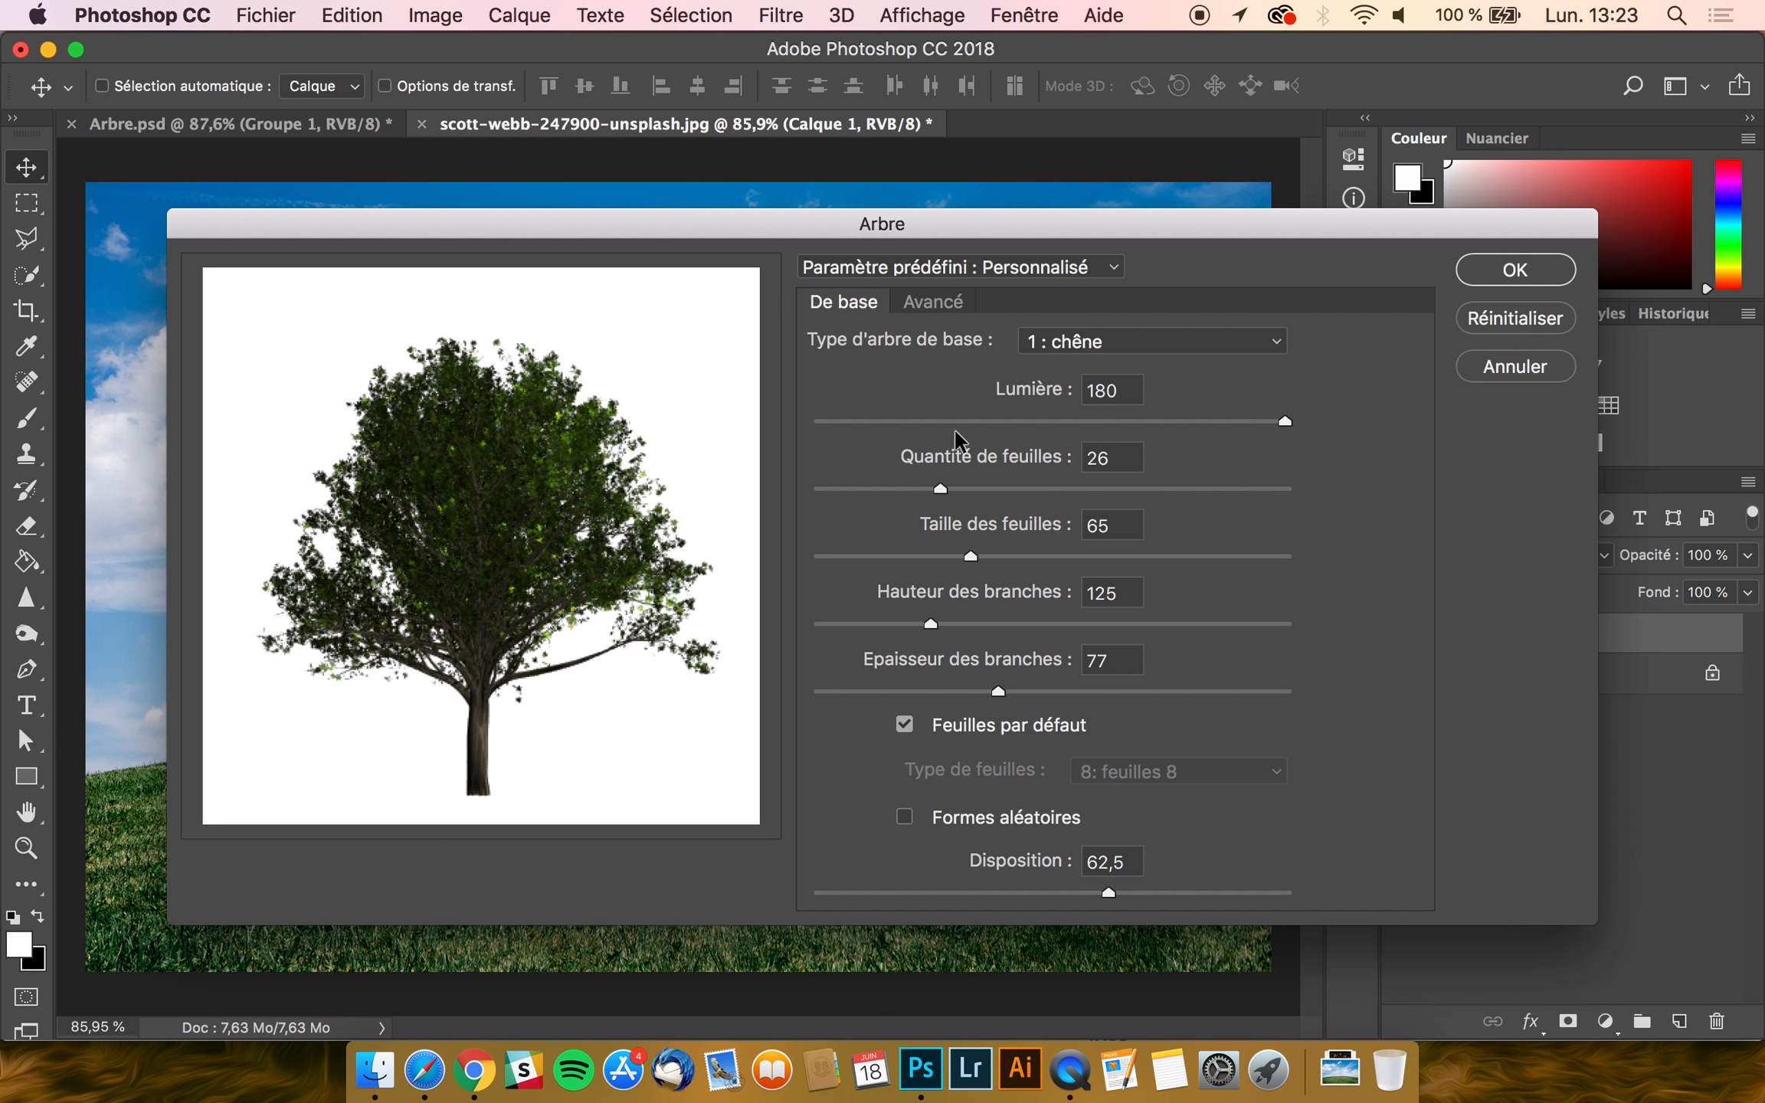
- Preview the oak's light direction (Lumière) at 22, 0 and 180, and set it to 97
left_click(876, 421)
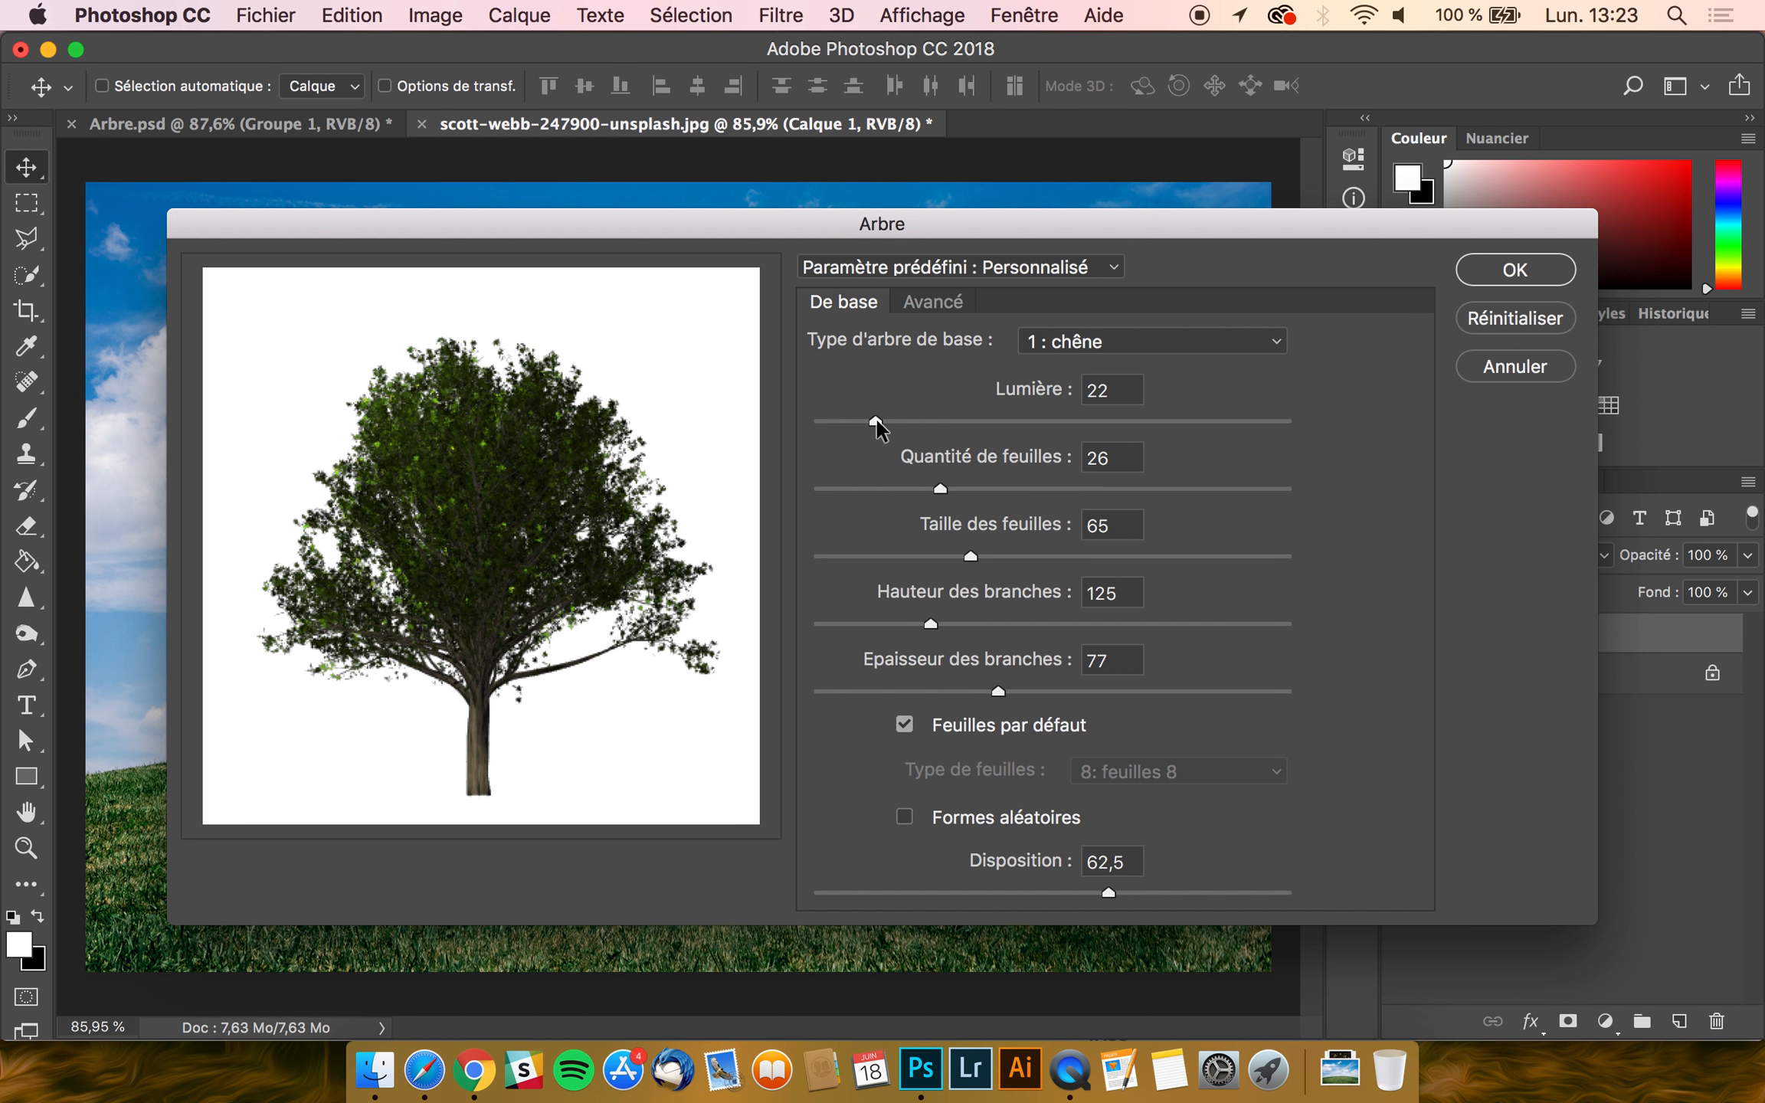
left_click_drag(875, 420, 743, 420)
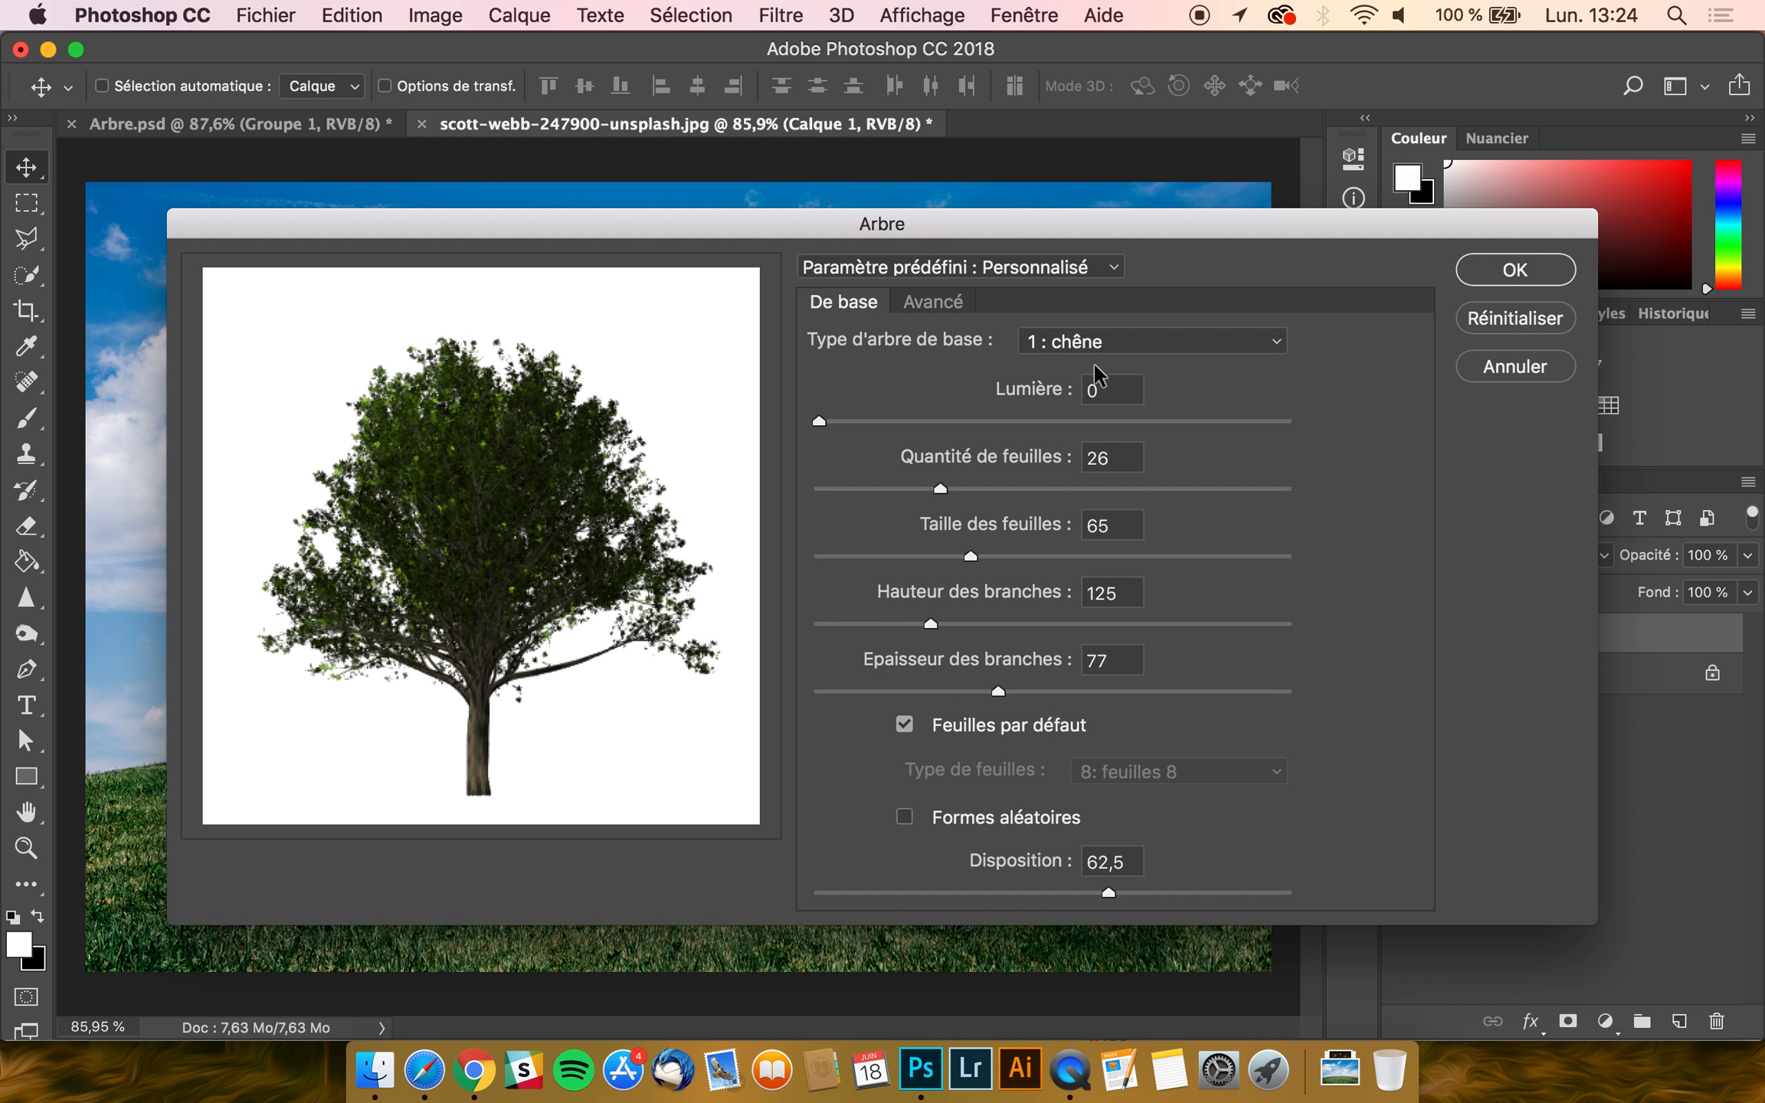
left_click(1072, 421)
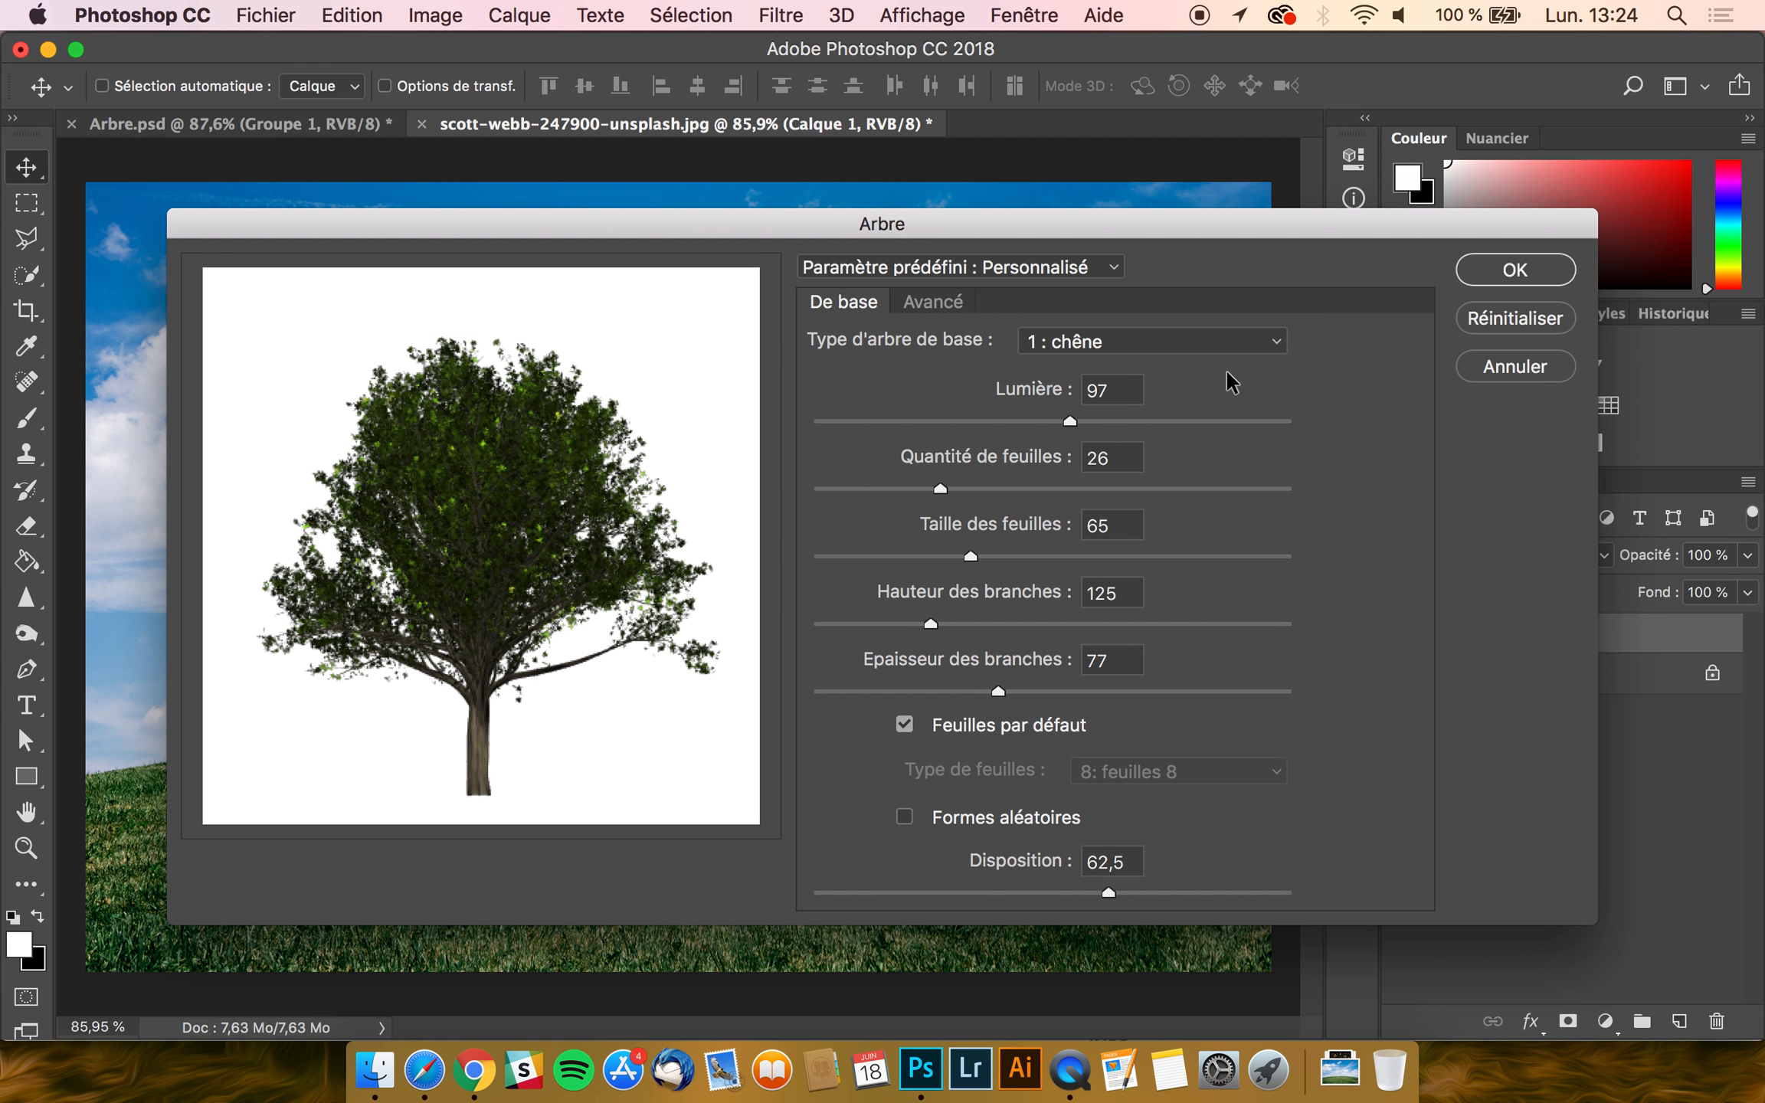
left_click(1286, 421)
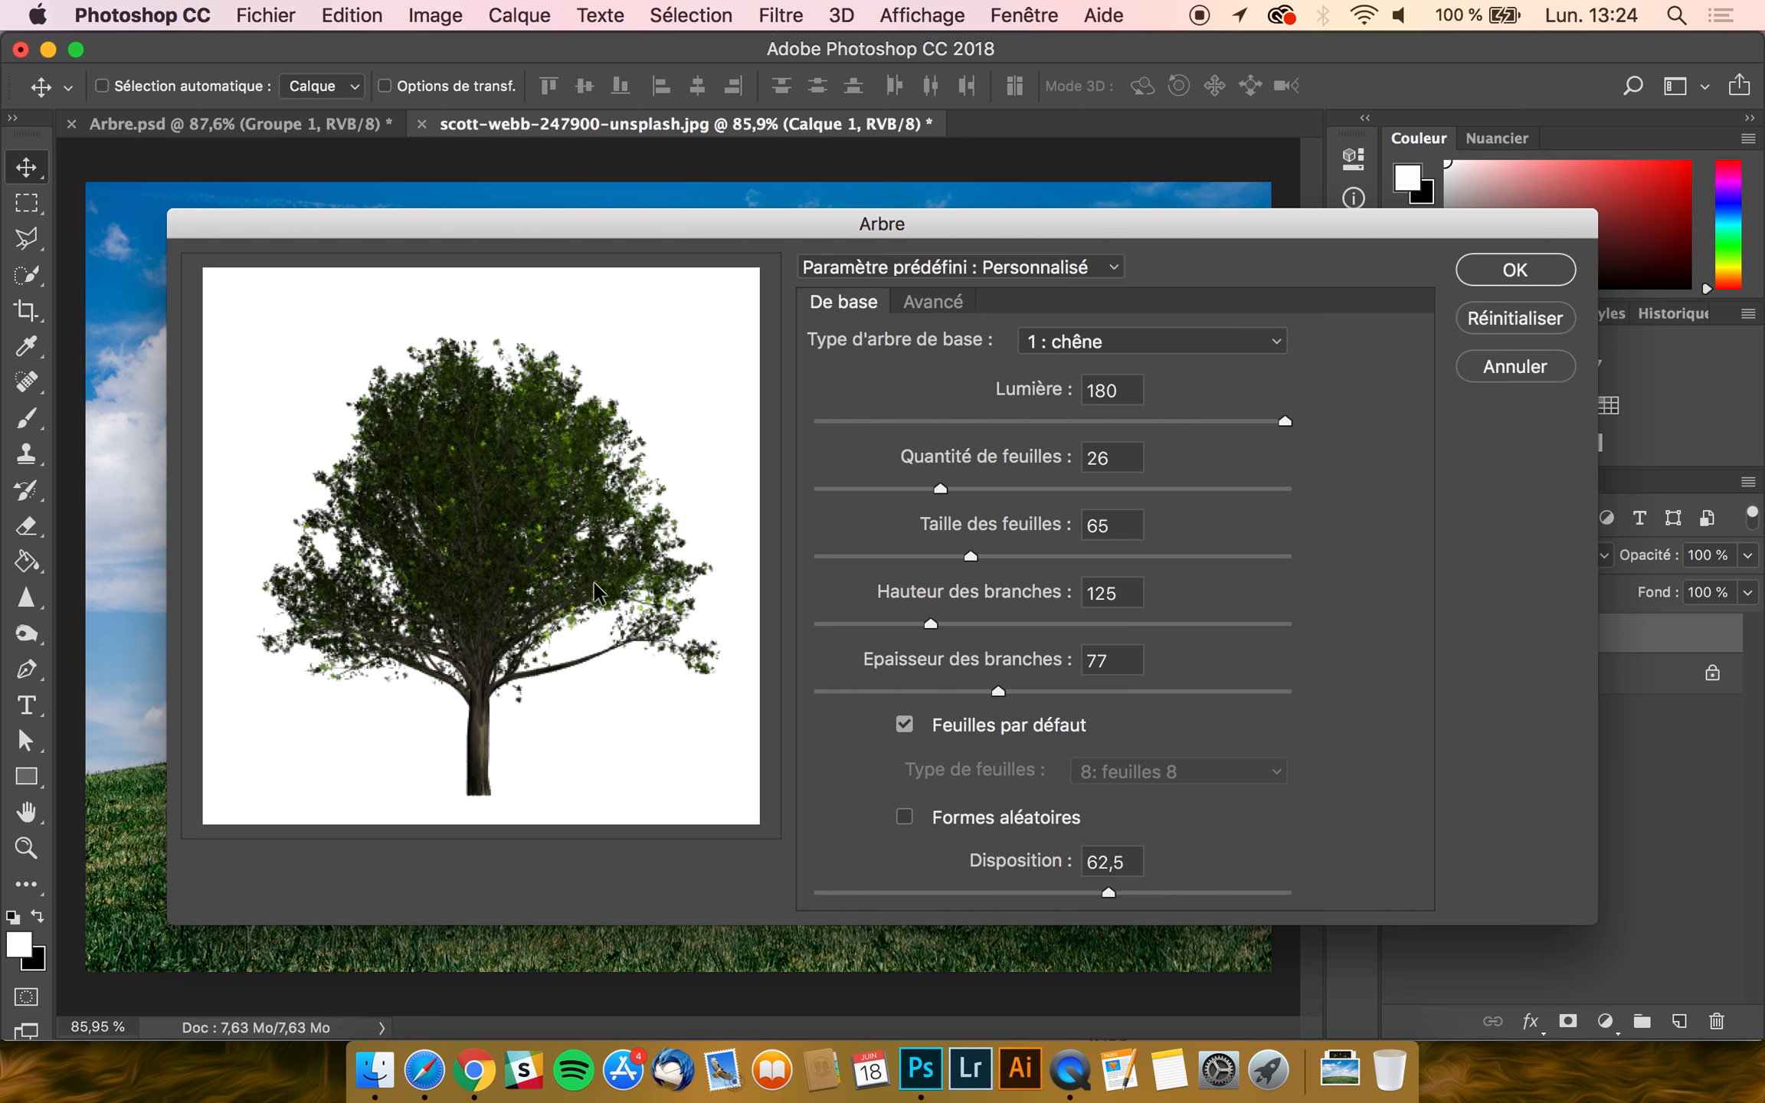
left_click(1134, 344)
left_click(894, 421)
left_click(1068, 420)
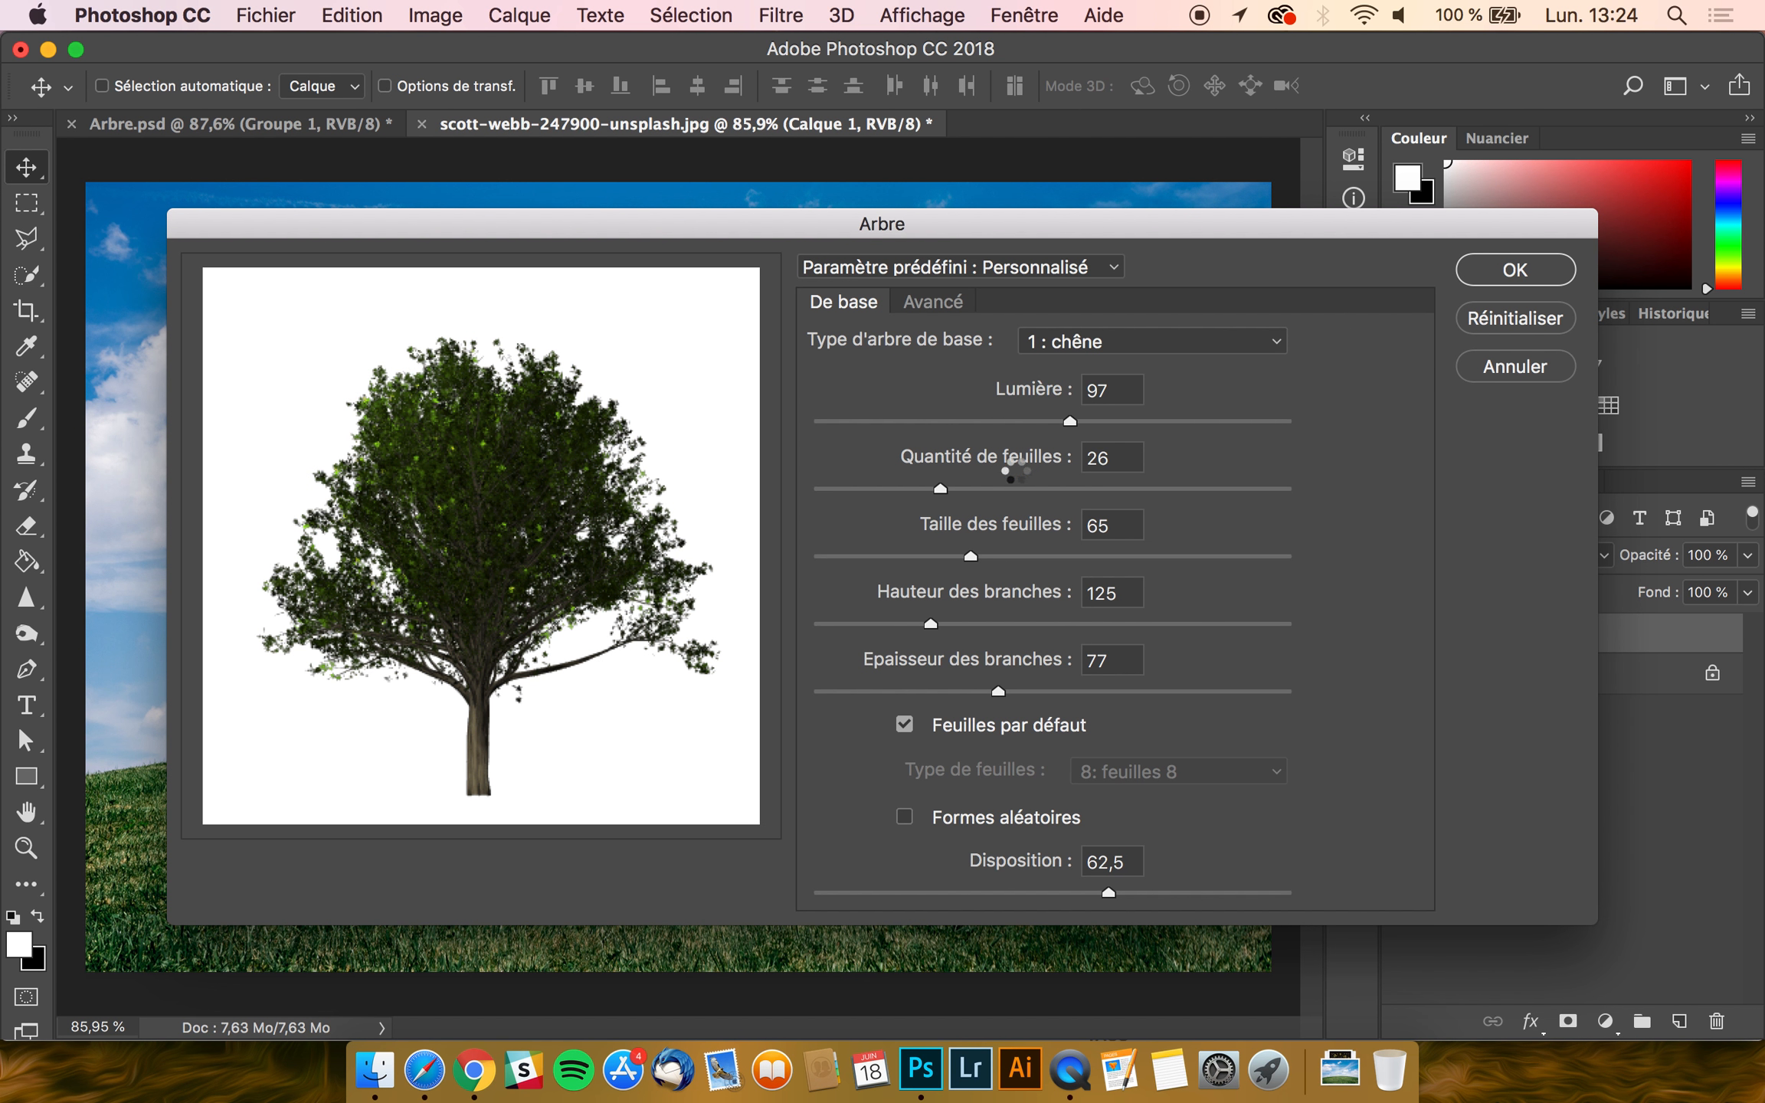
- Test the oak's leaf quantity (Quantité de feuilles) at 51, 15, 0, 14 and 5, and set it to 39
left_click_drag(941, 490, 1058, 490)
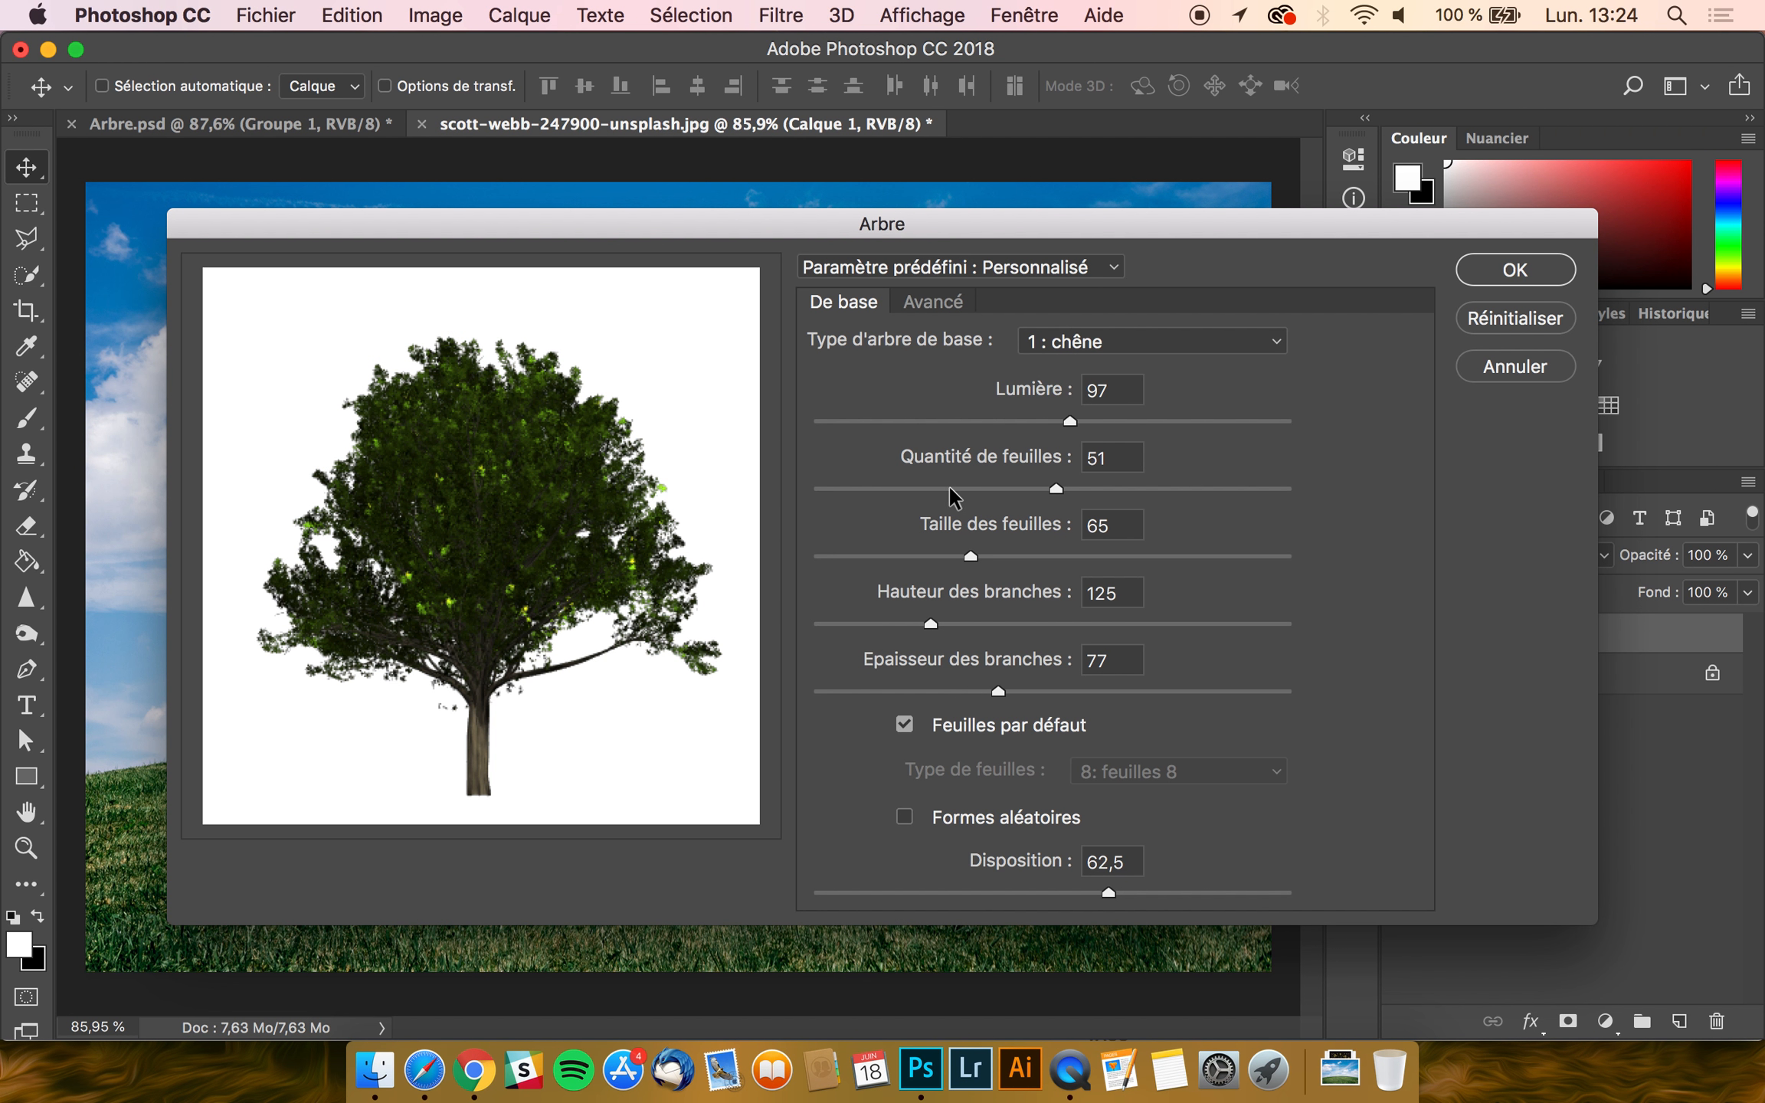
left_click(888, 490)
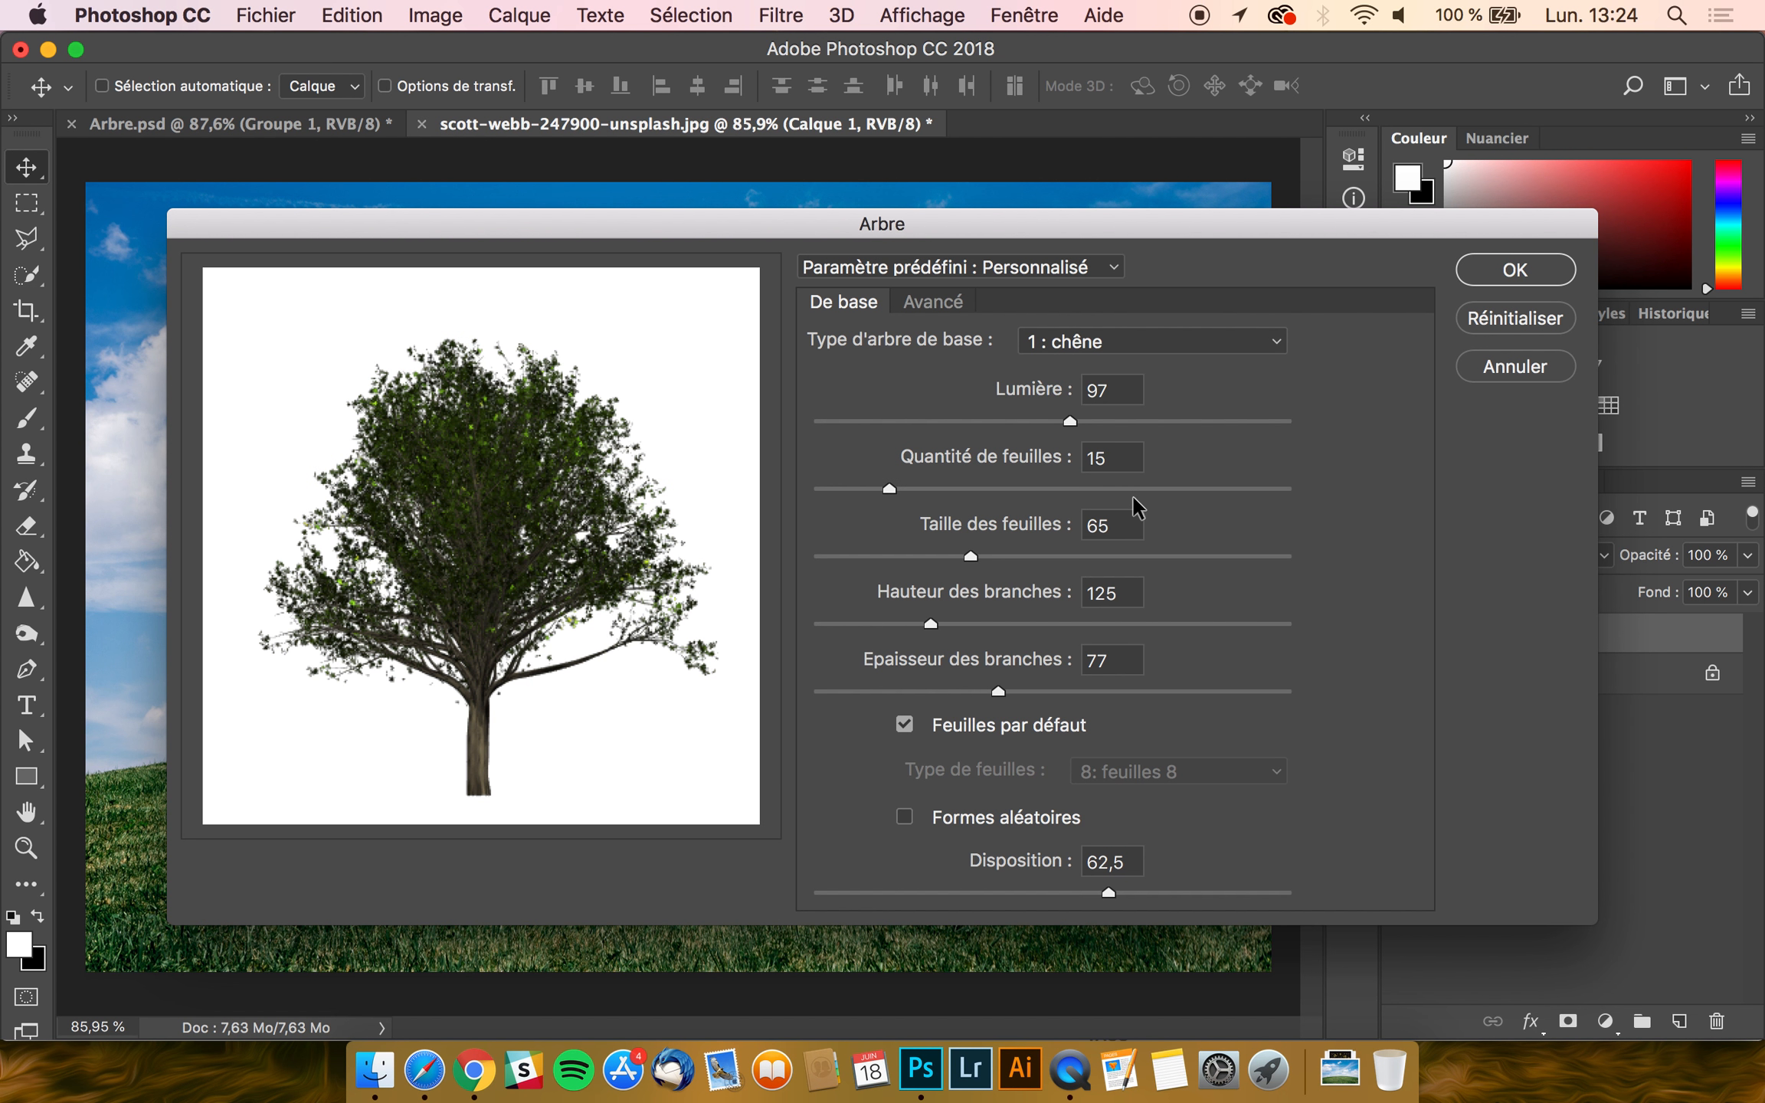
left_click(822, 490)
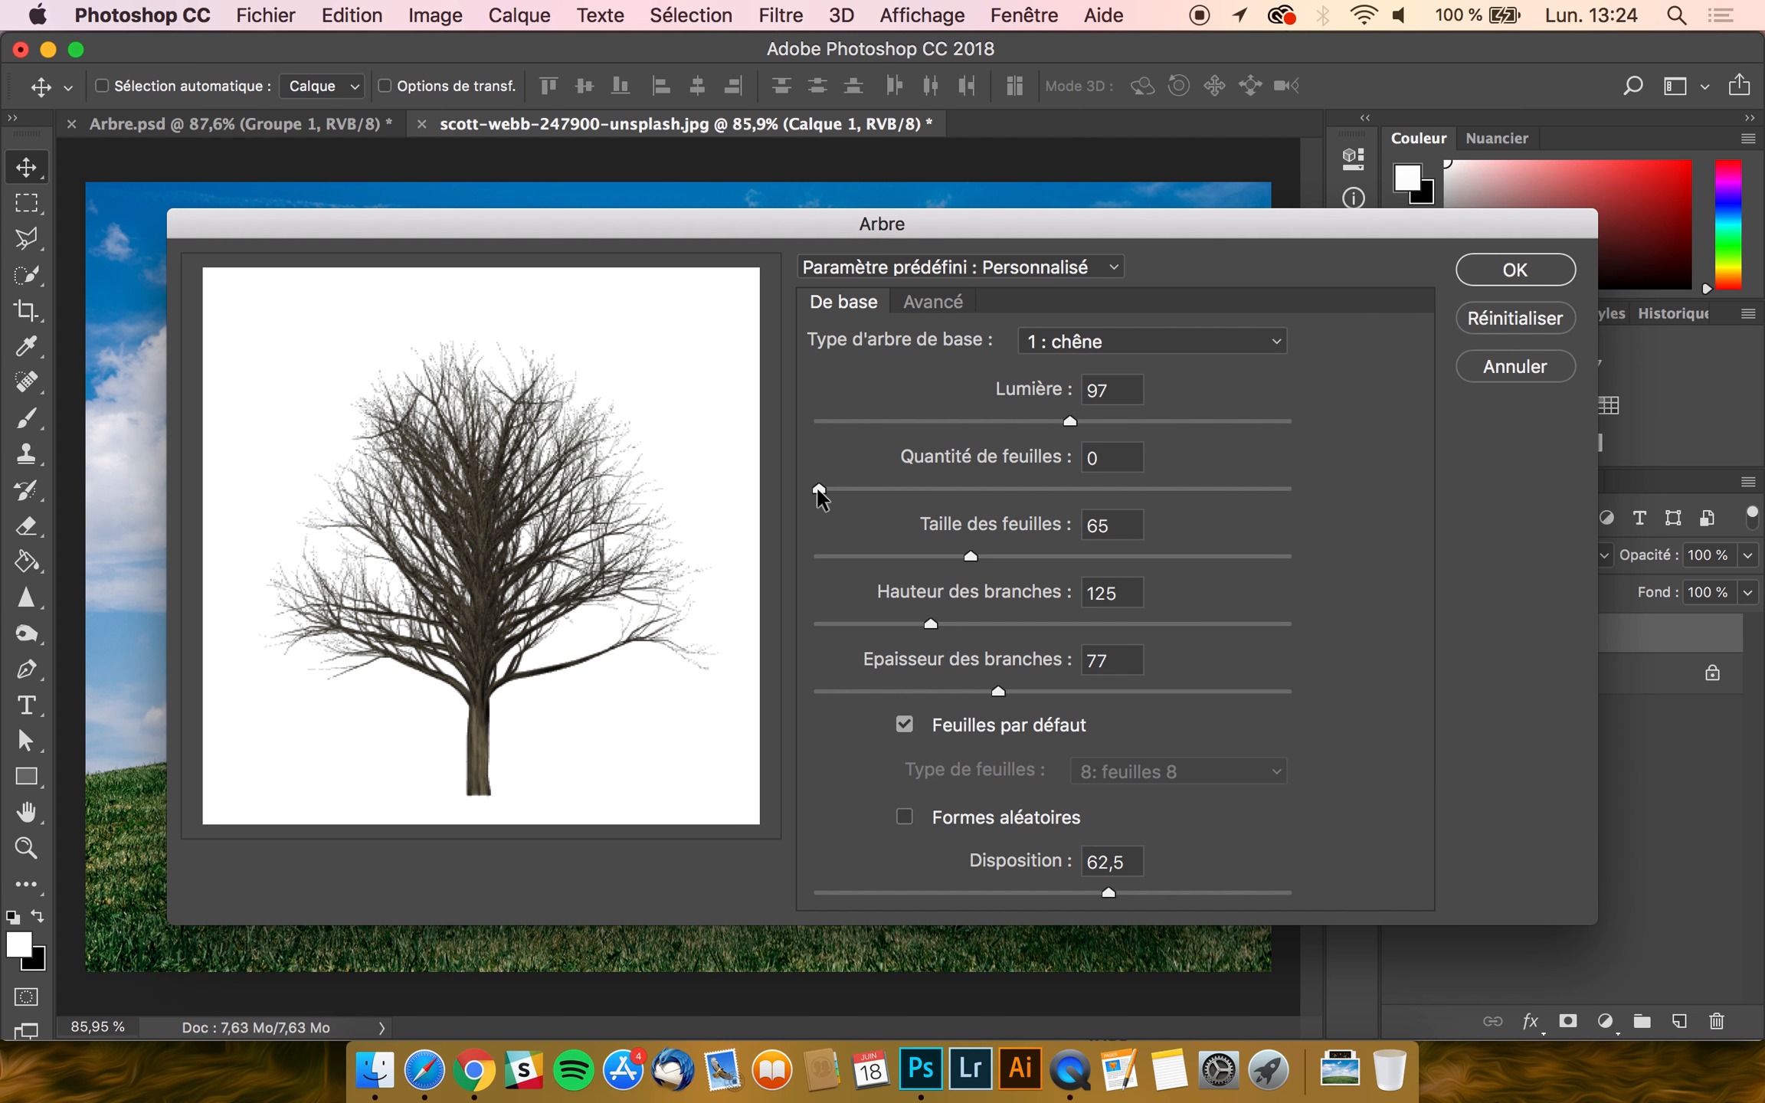
left_click_drag(425, 225, 462, 222)
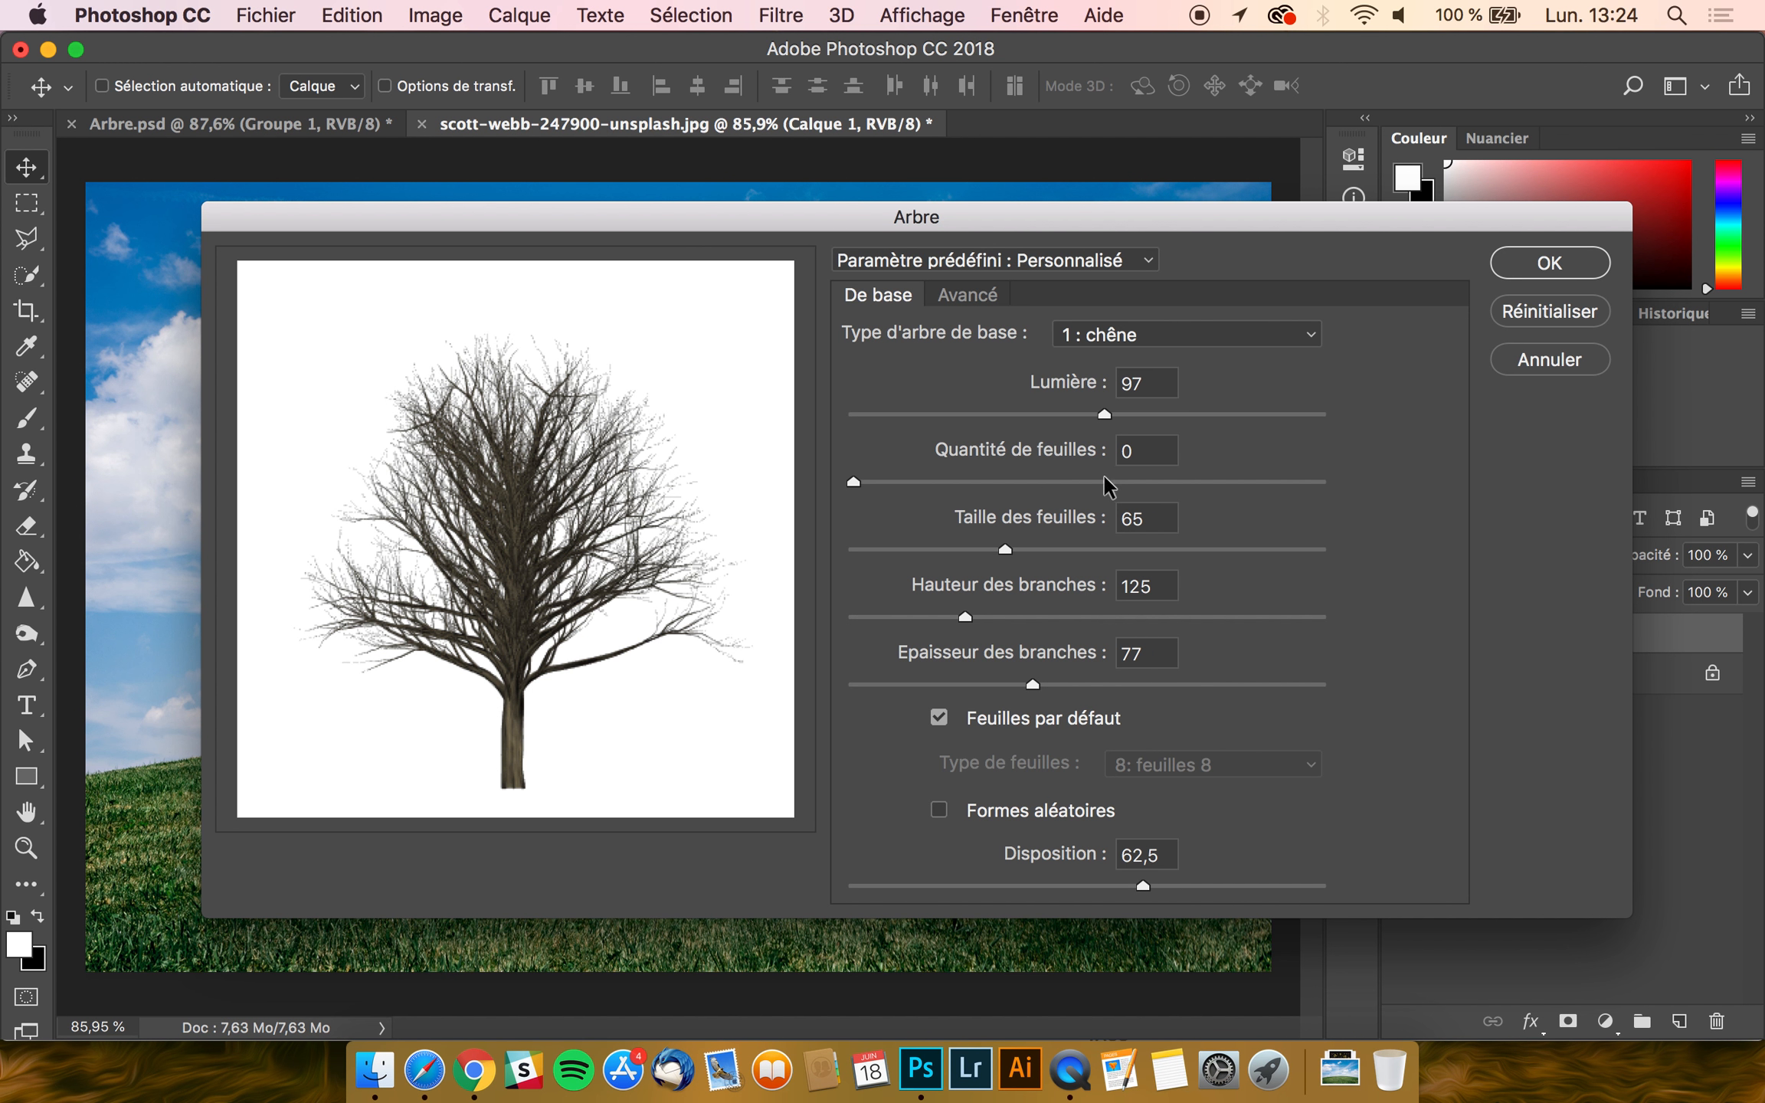
left_click(918, 482)
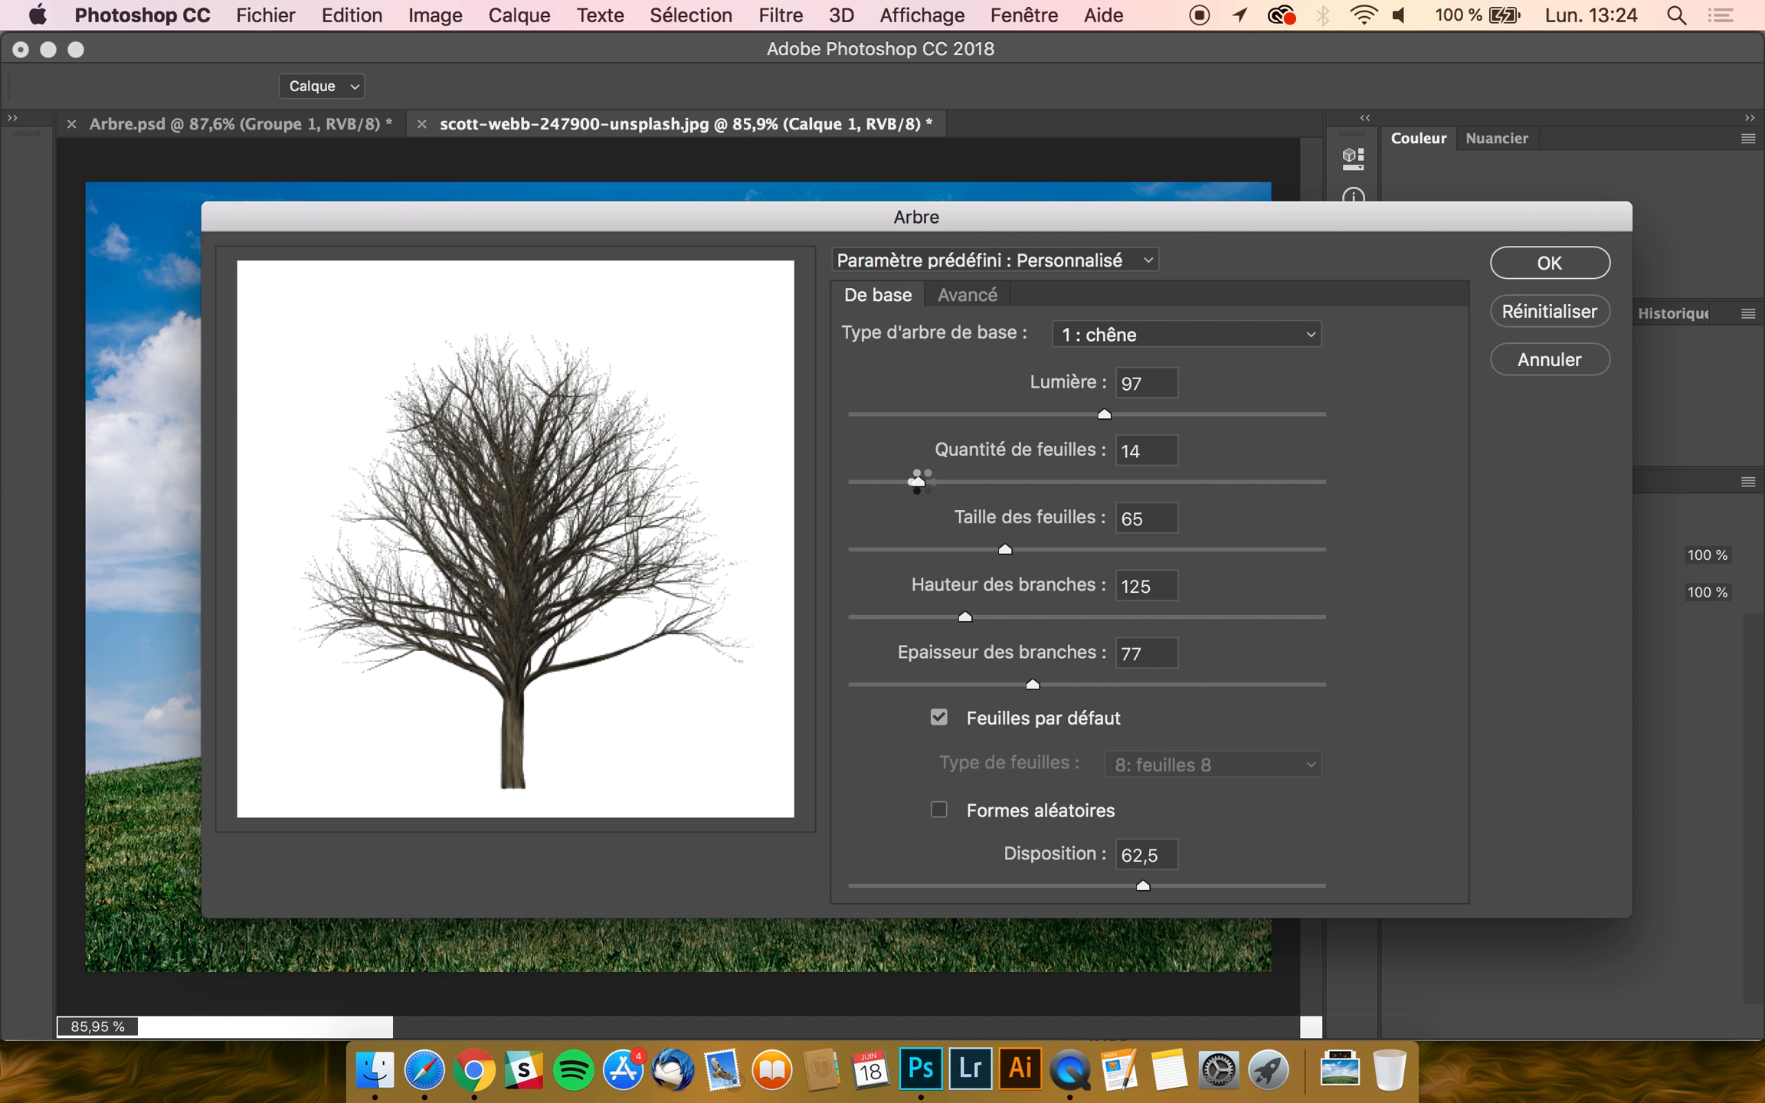
left_click(877, 482)
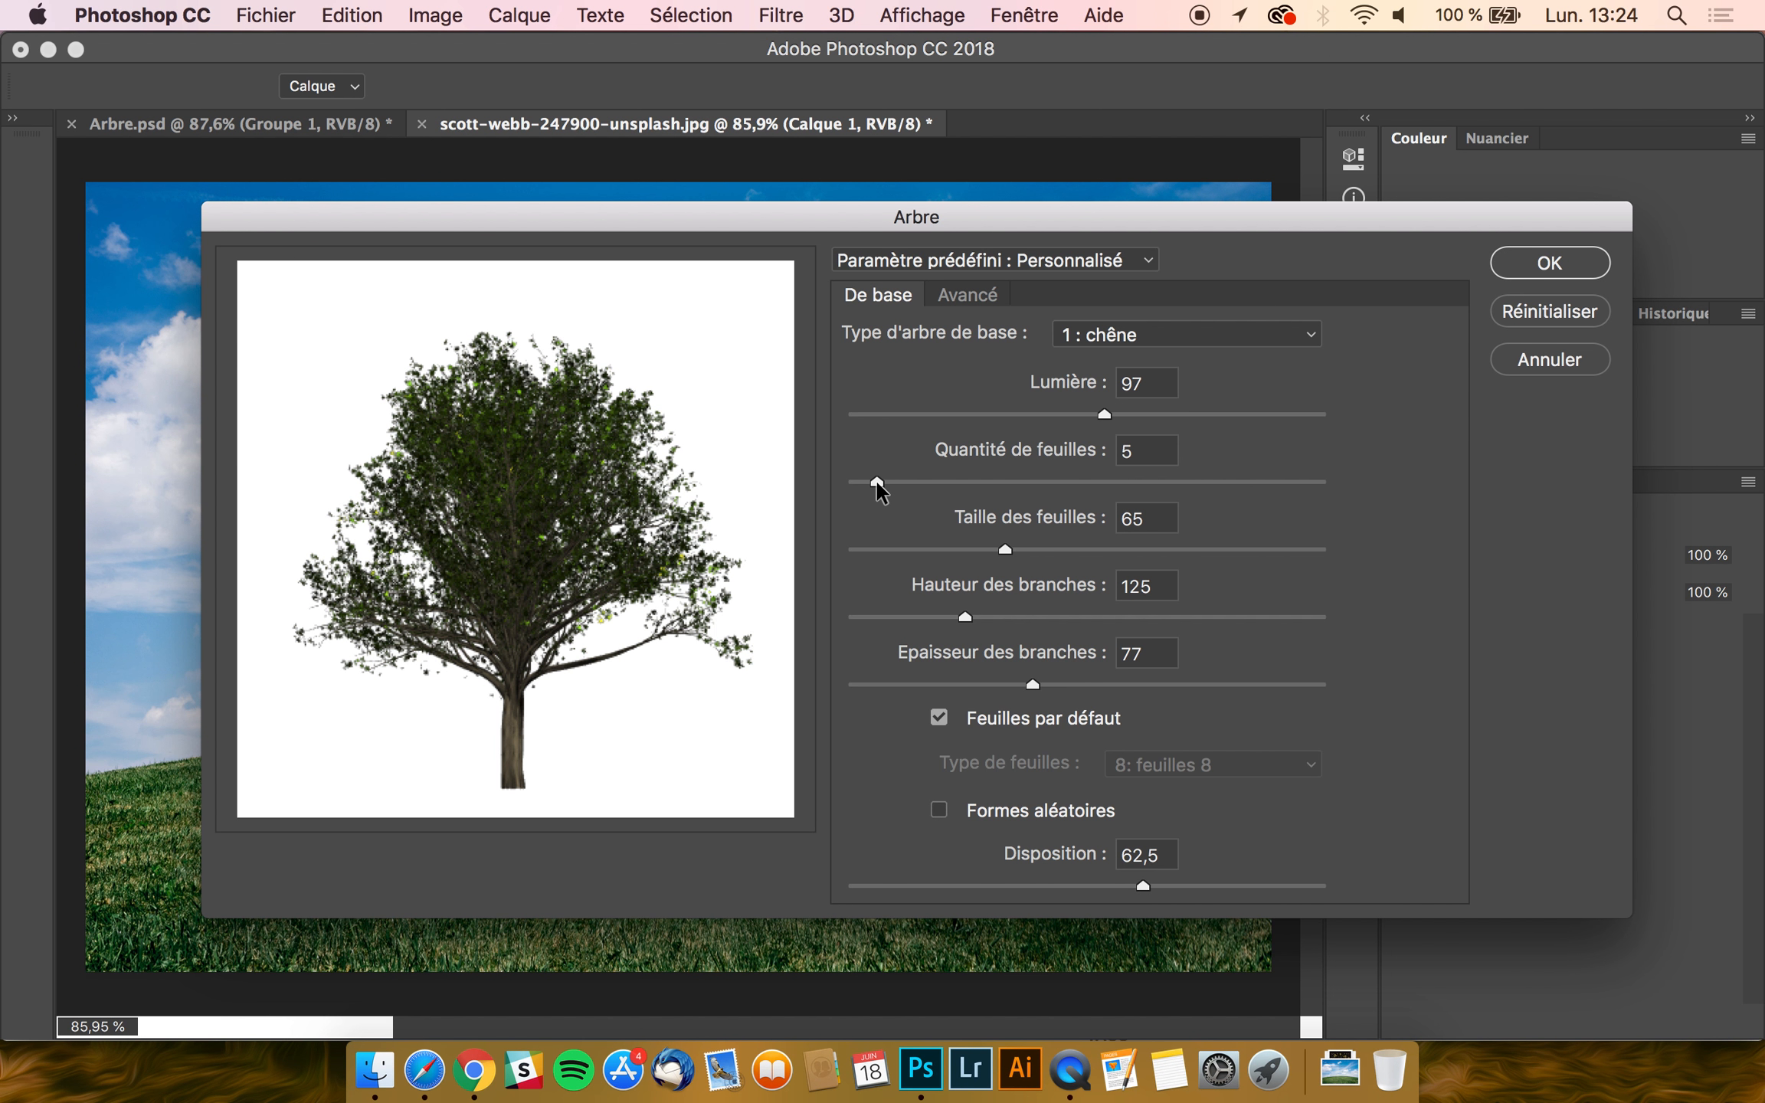
left_click(1036, 482)
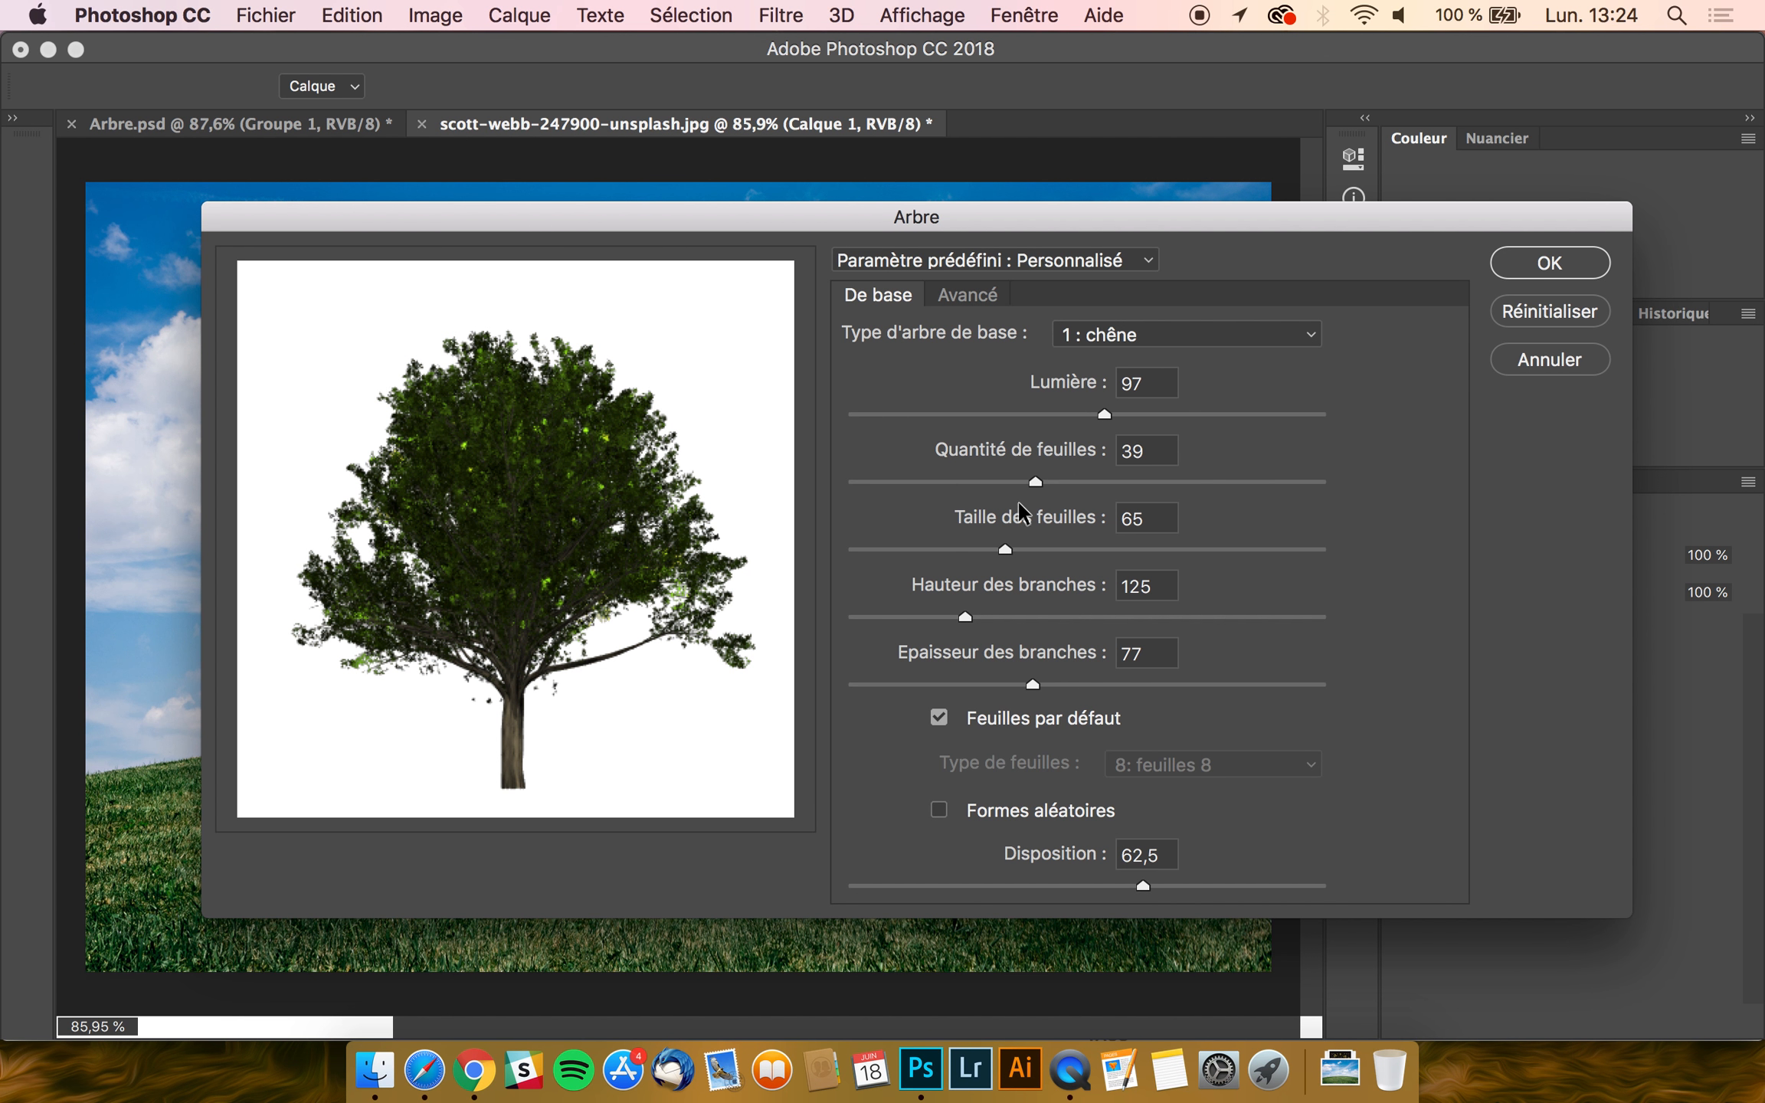
- Try larger leaf sizes (Taille des feuilles) of 116 and 159, and set the oak's leaf size to 66
left_click(1123, 549)
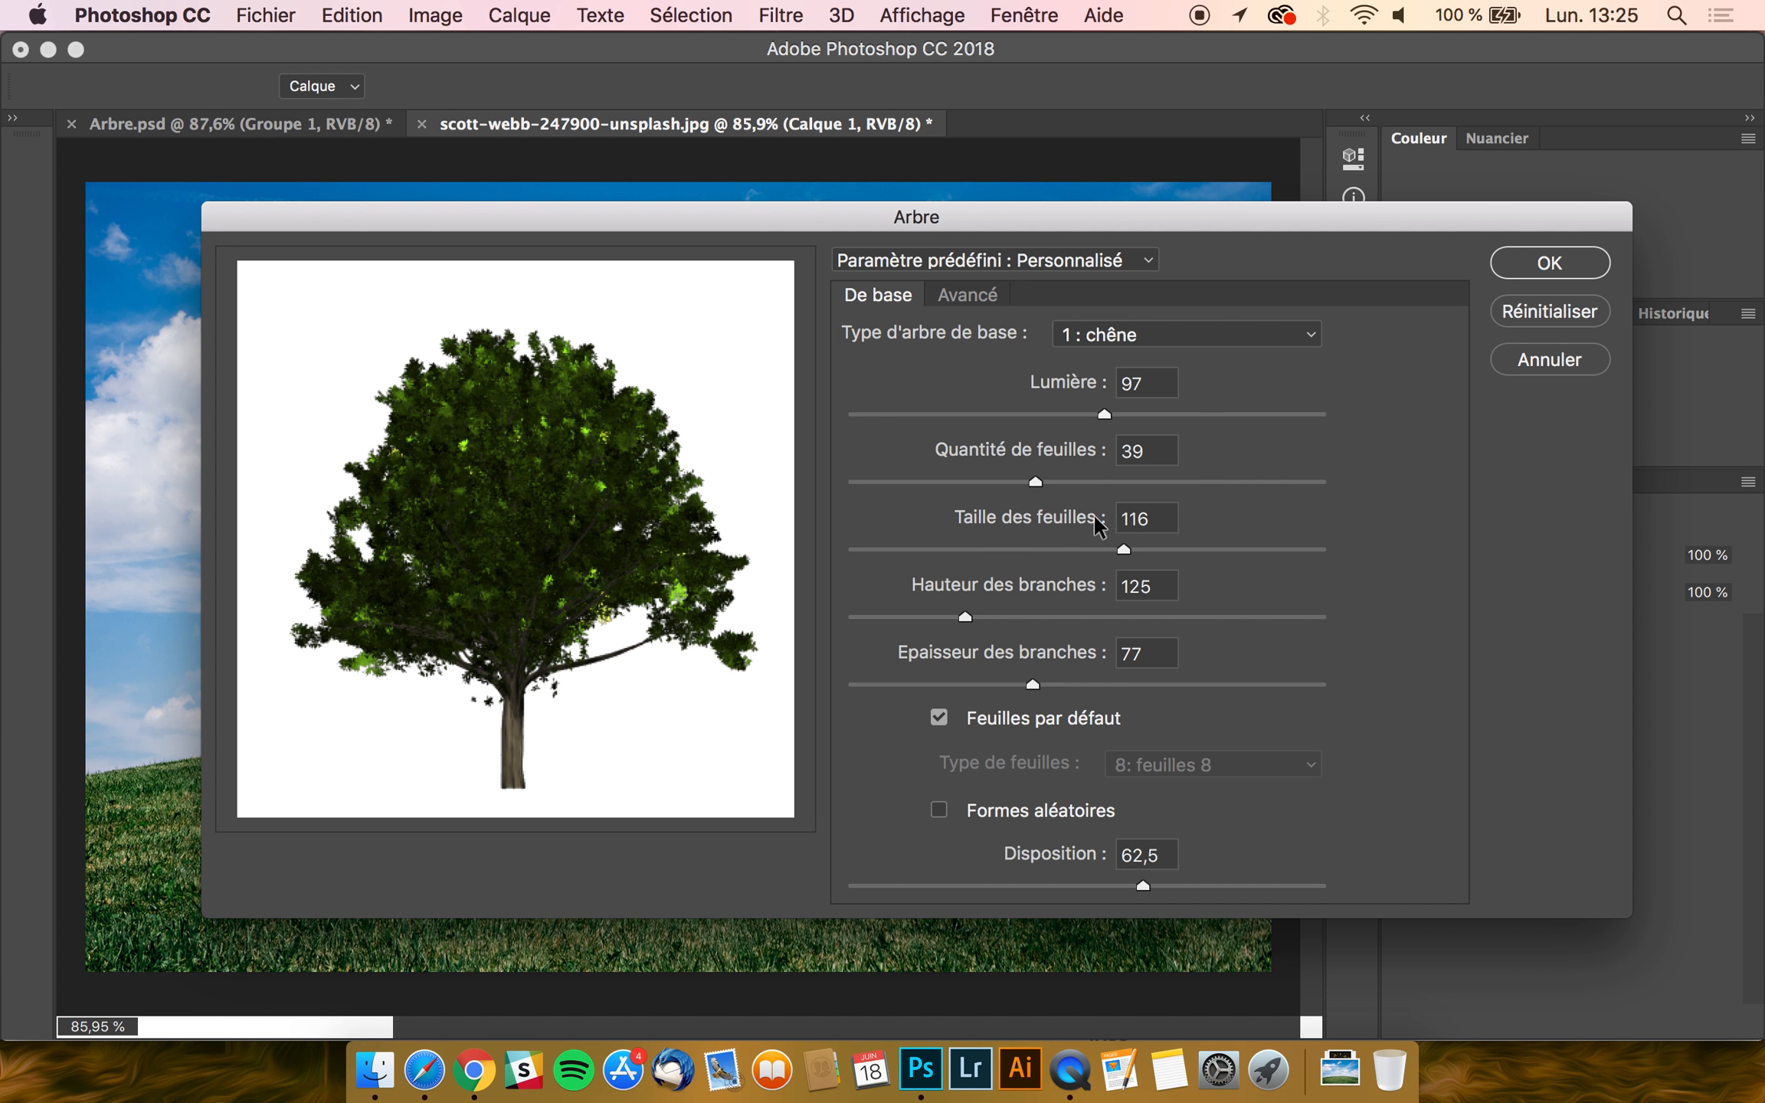
left_click(1224, 549)
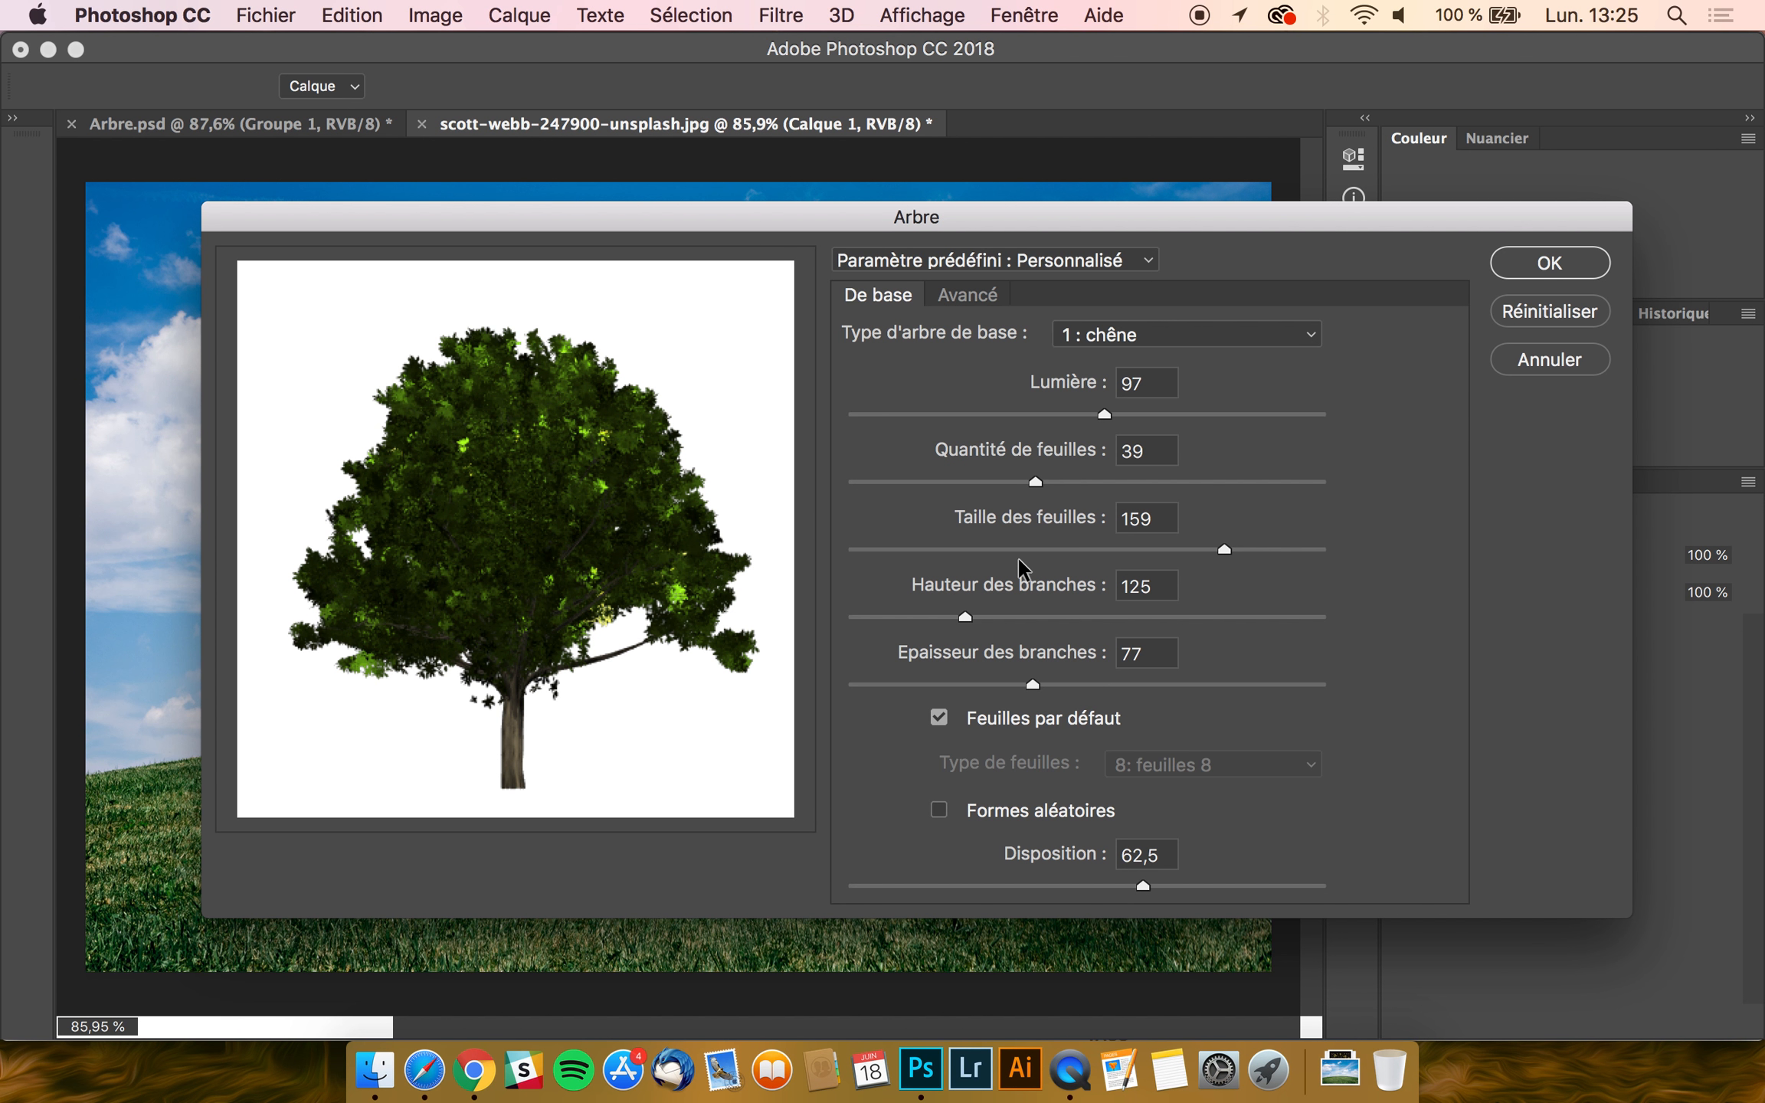
left_click(949, 550)
left_click(1010, 549)
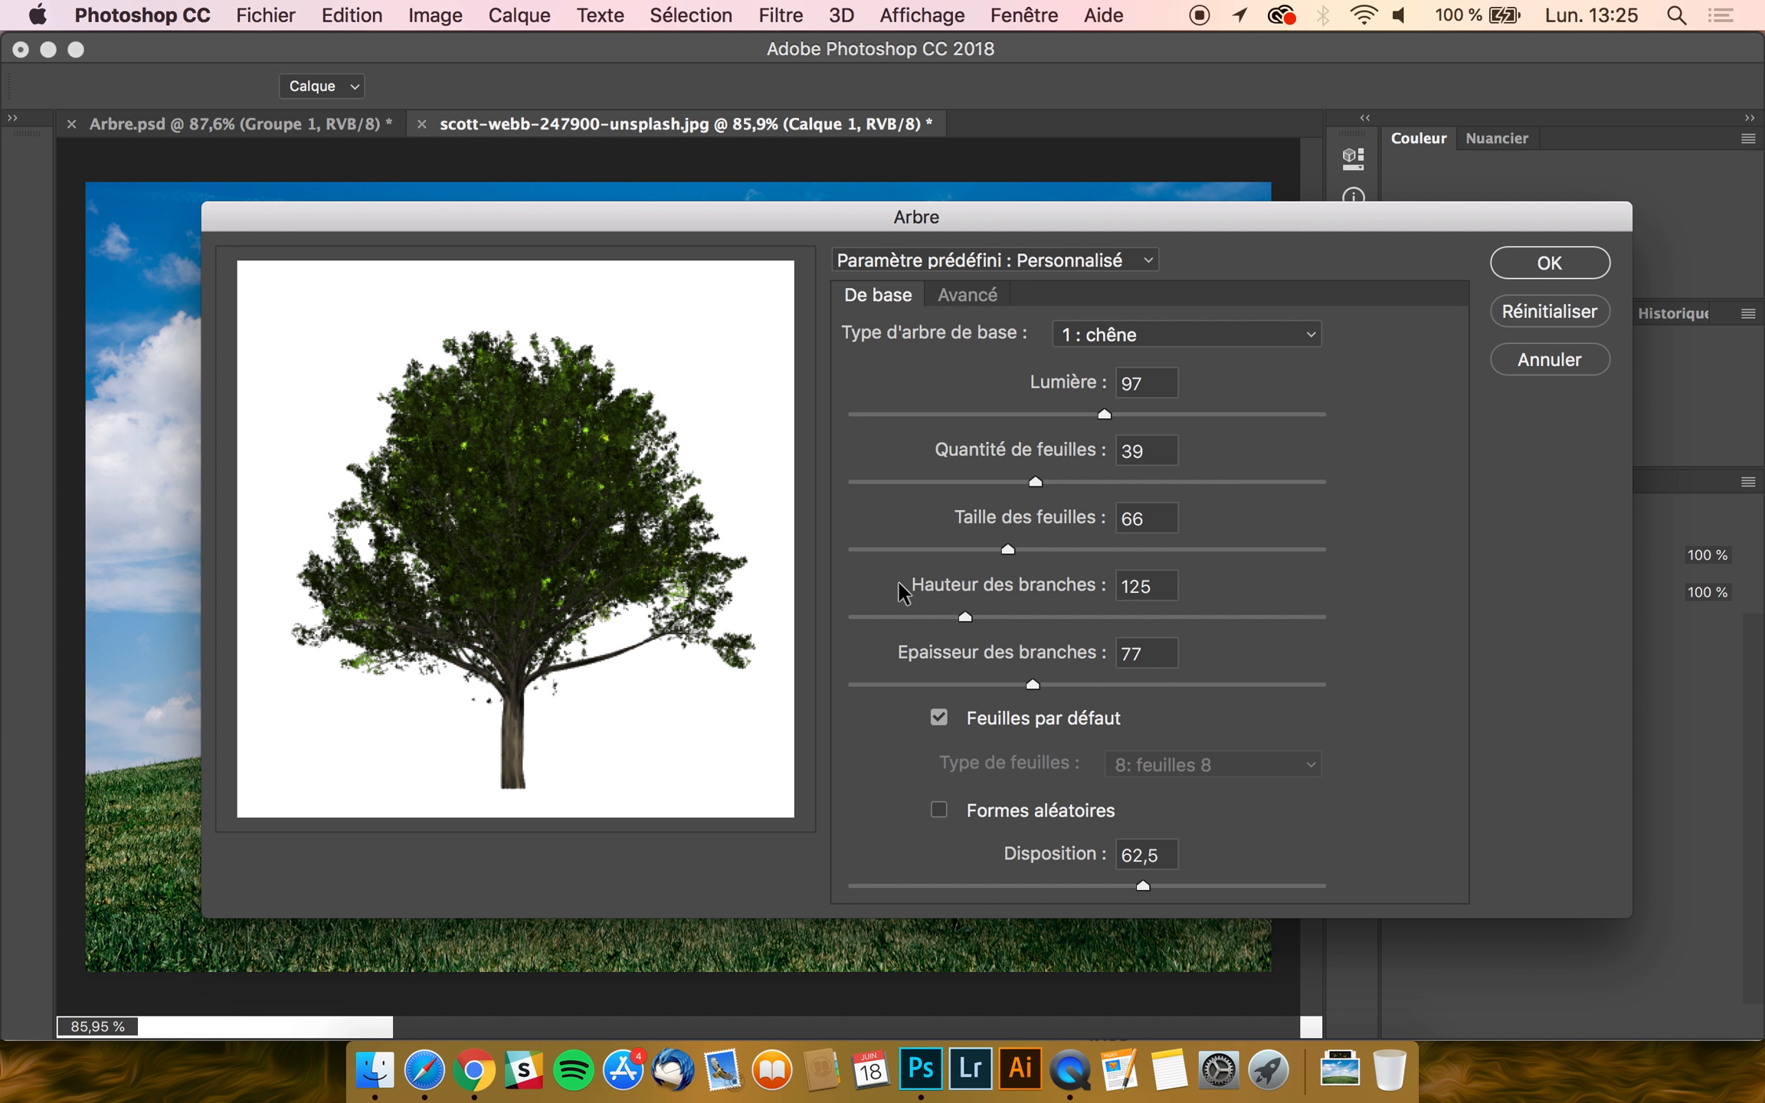
- Try branch heights (Hauteur des branches) of 205 and 283, and set the oak's branch height to 109
left_click_drag(966, 617, 1128, 617)
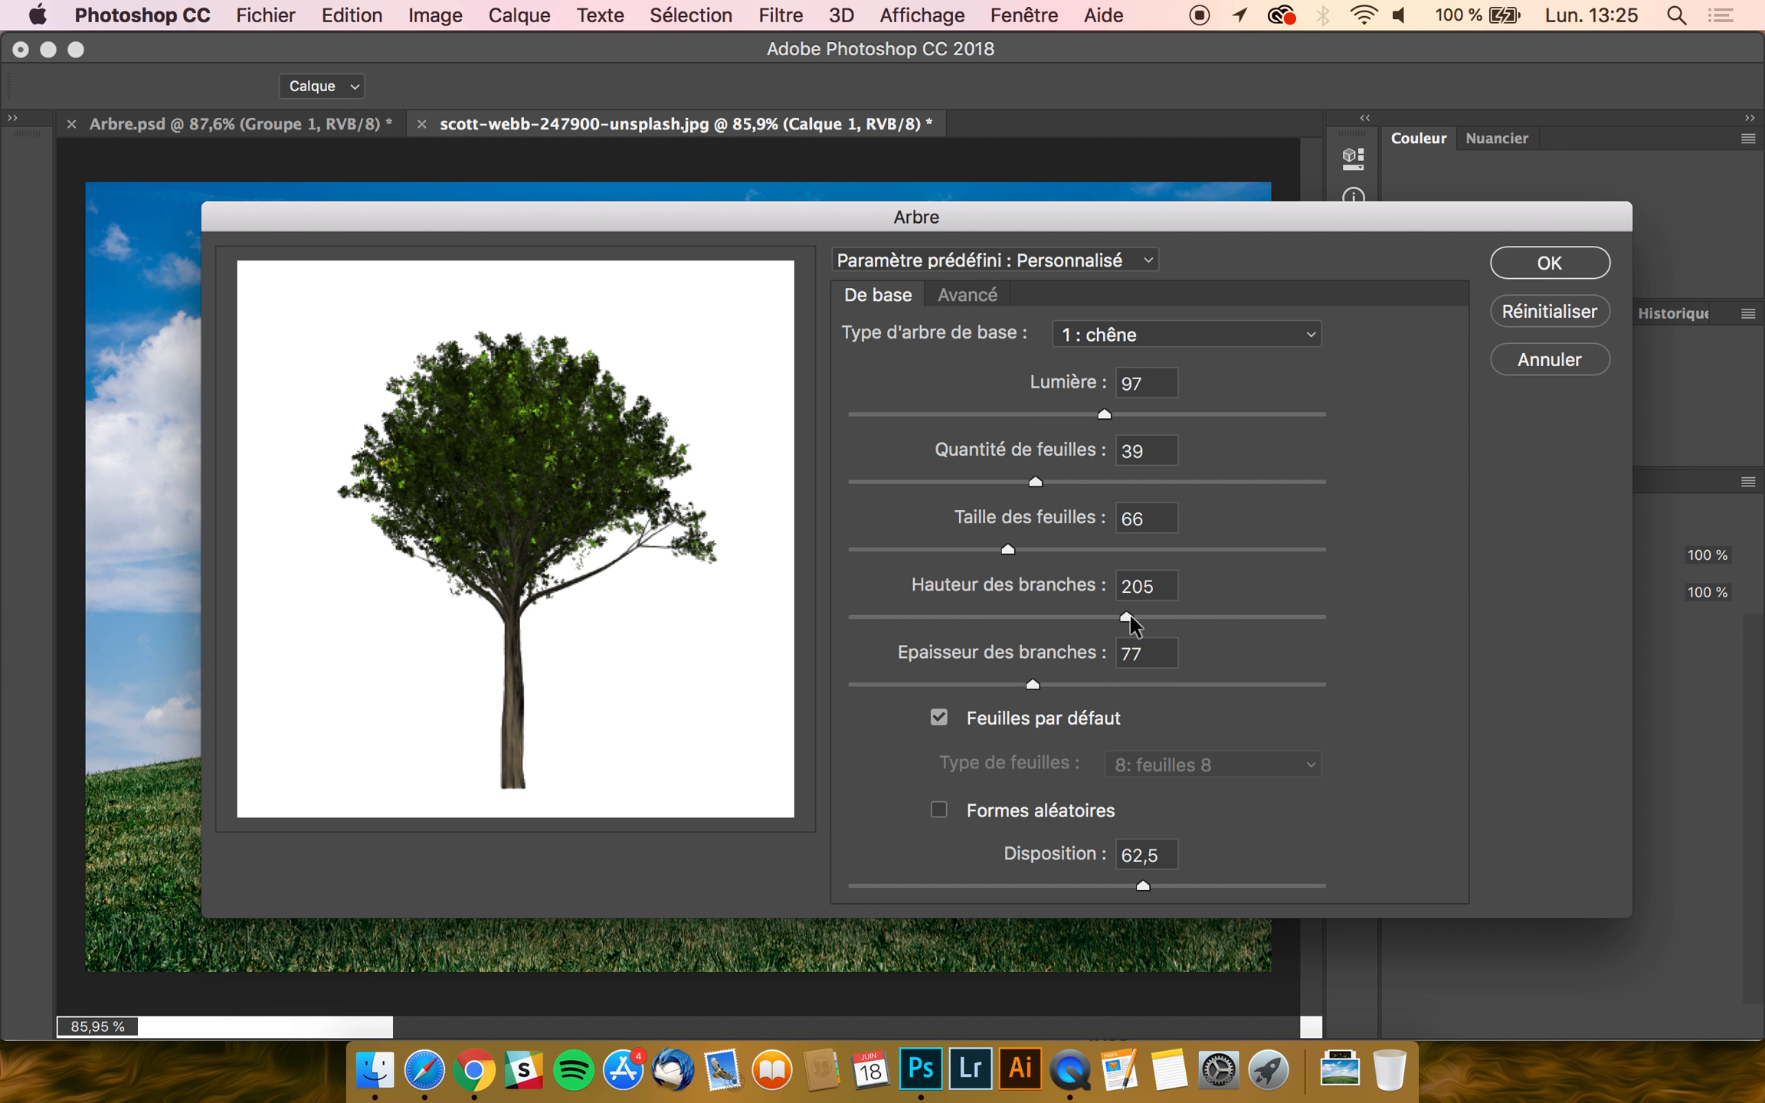
left_click_drag(1131, 619, 1287, 619)
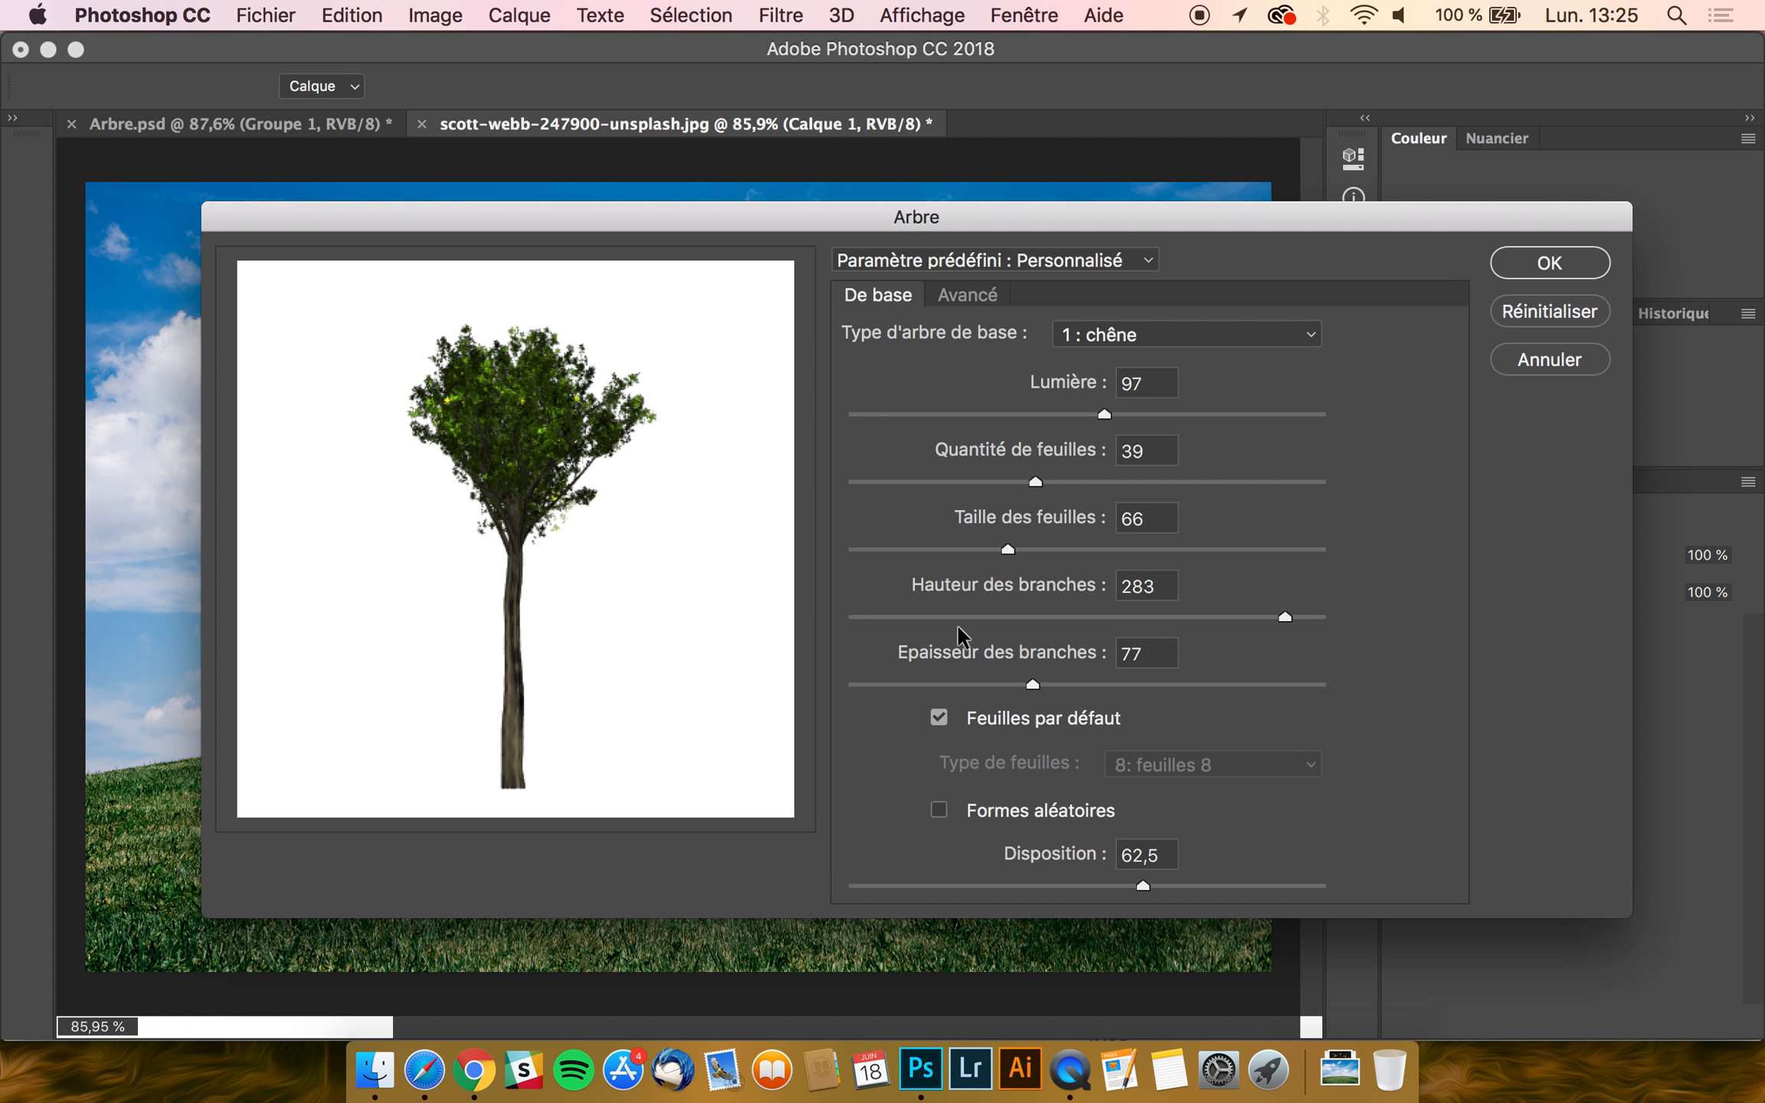
left_click(891, 618)
left_click(932, 618)
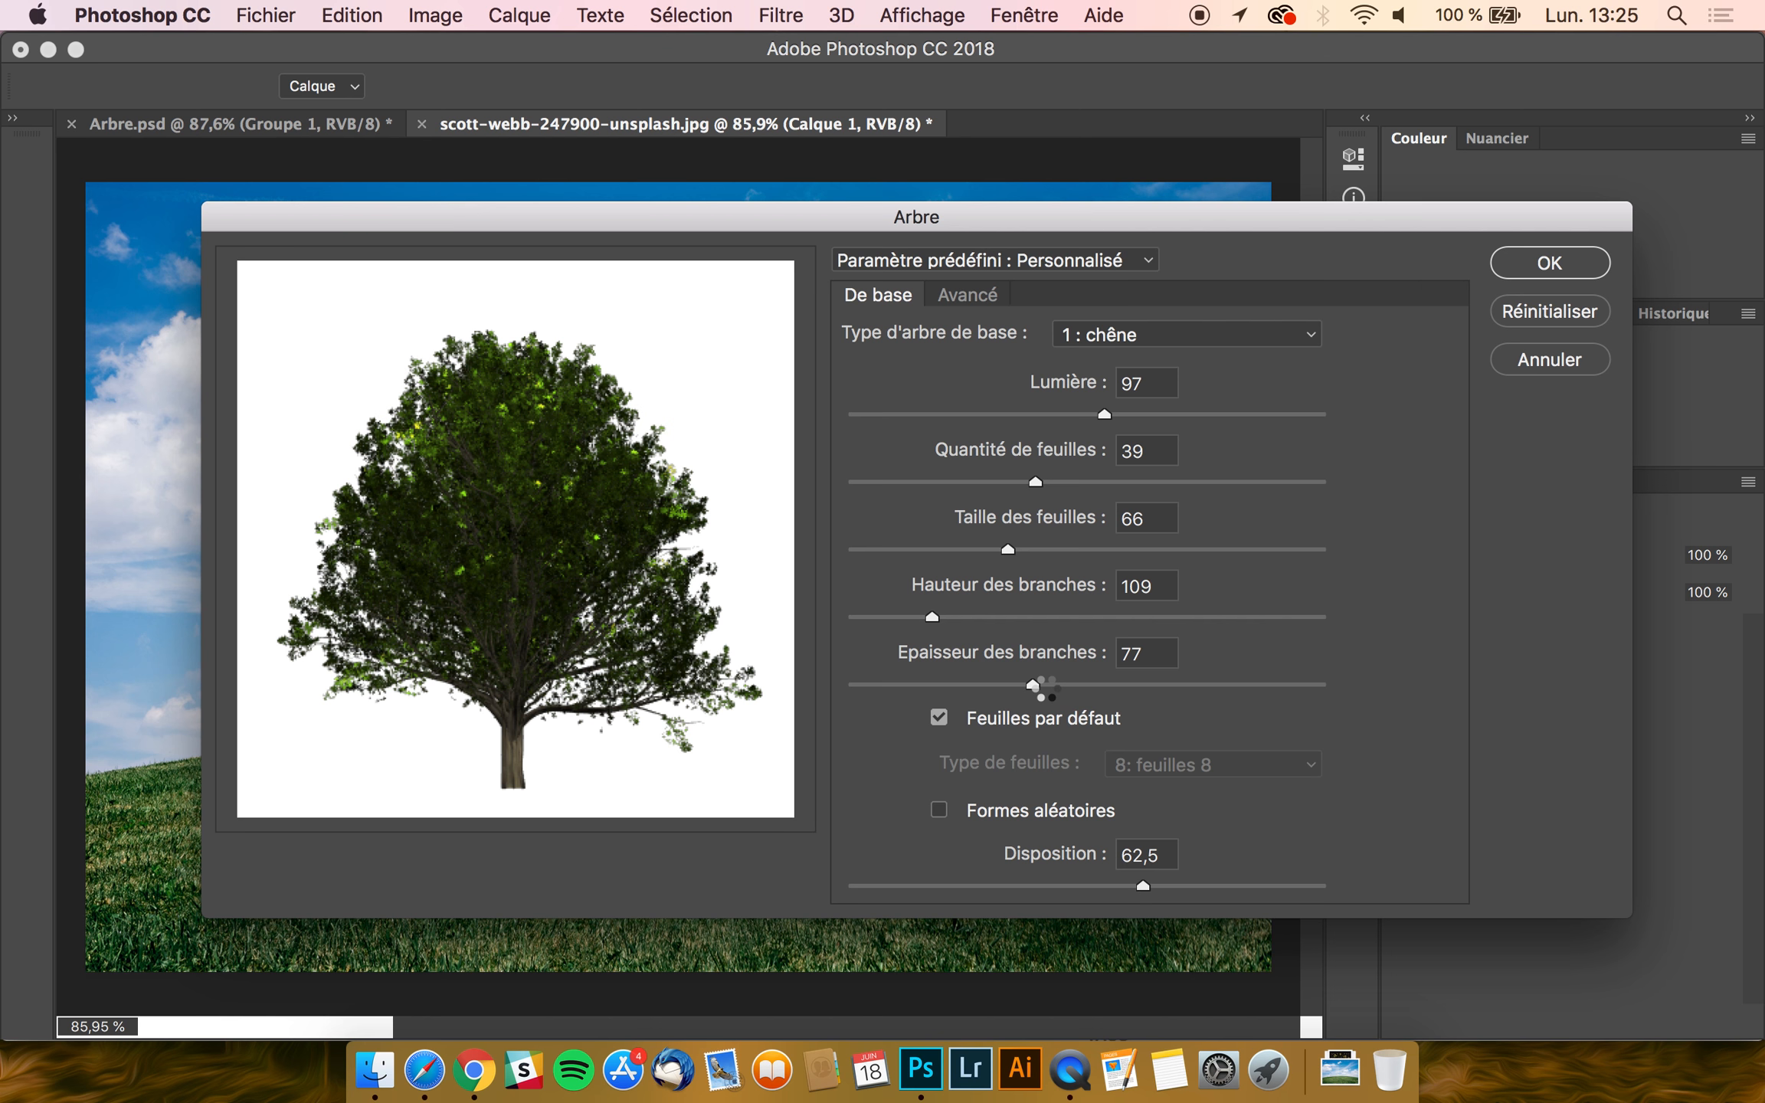
- Test the branch thickness (Epaisseur des branches) at 146, 24 and 51, and set it to 72
left_click(1195, 685)
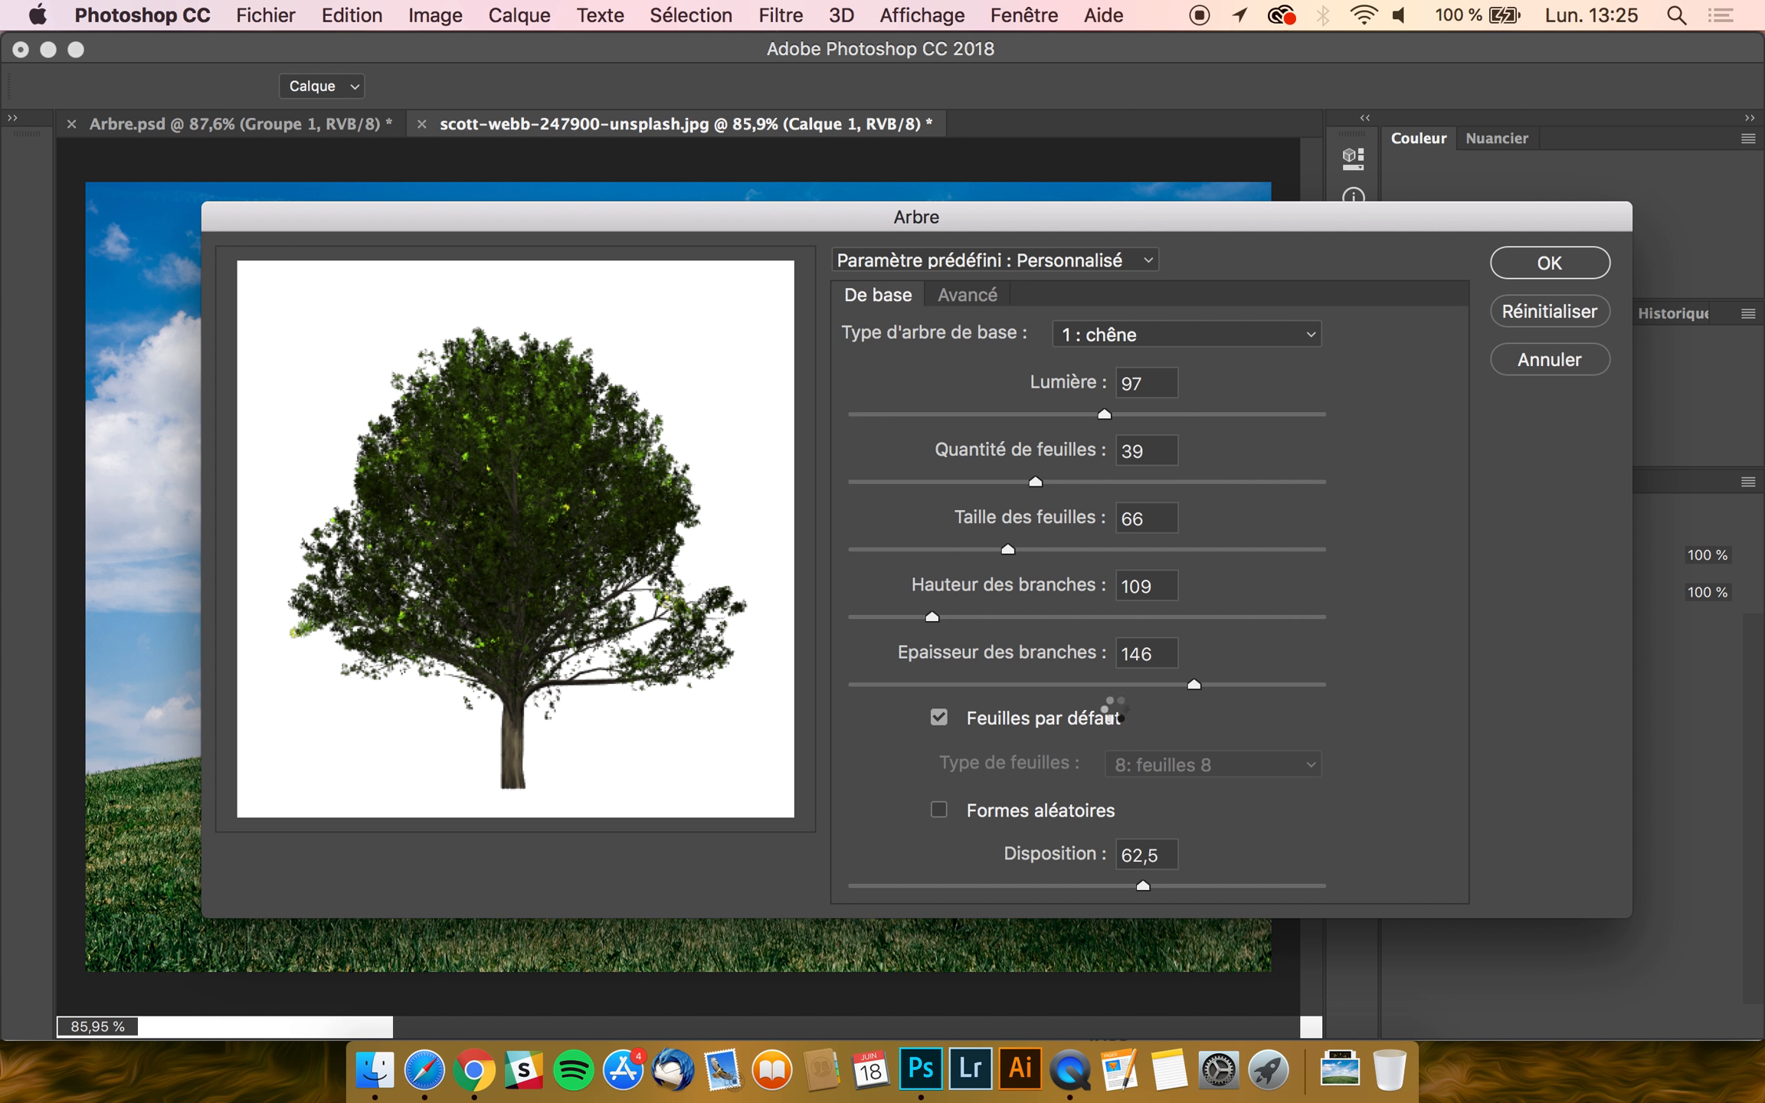
left_click(910, 685)
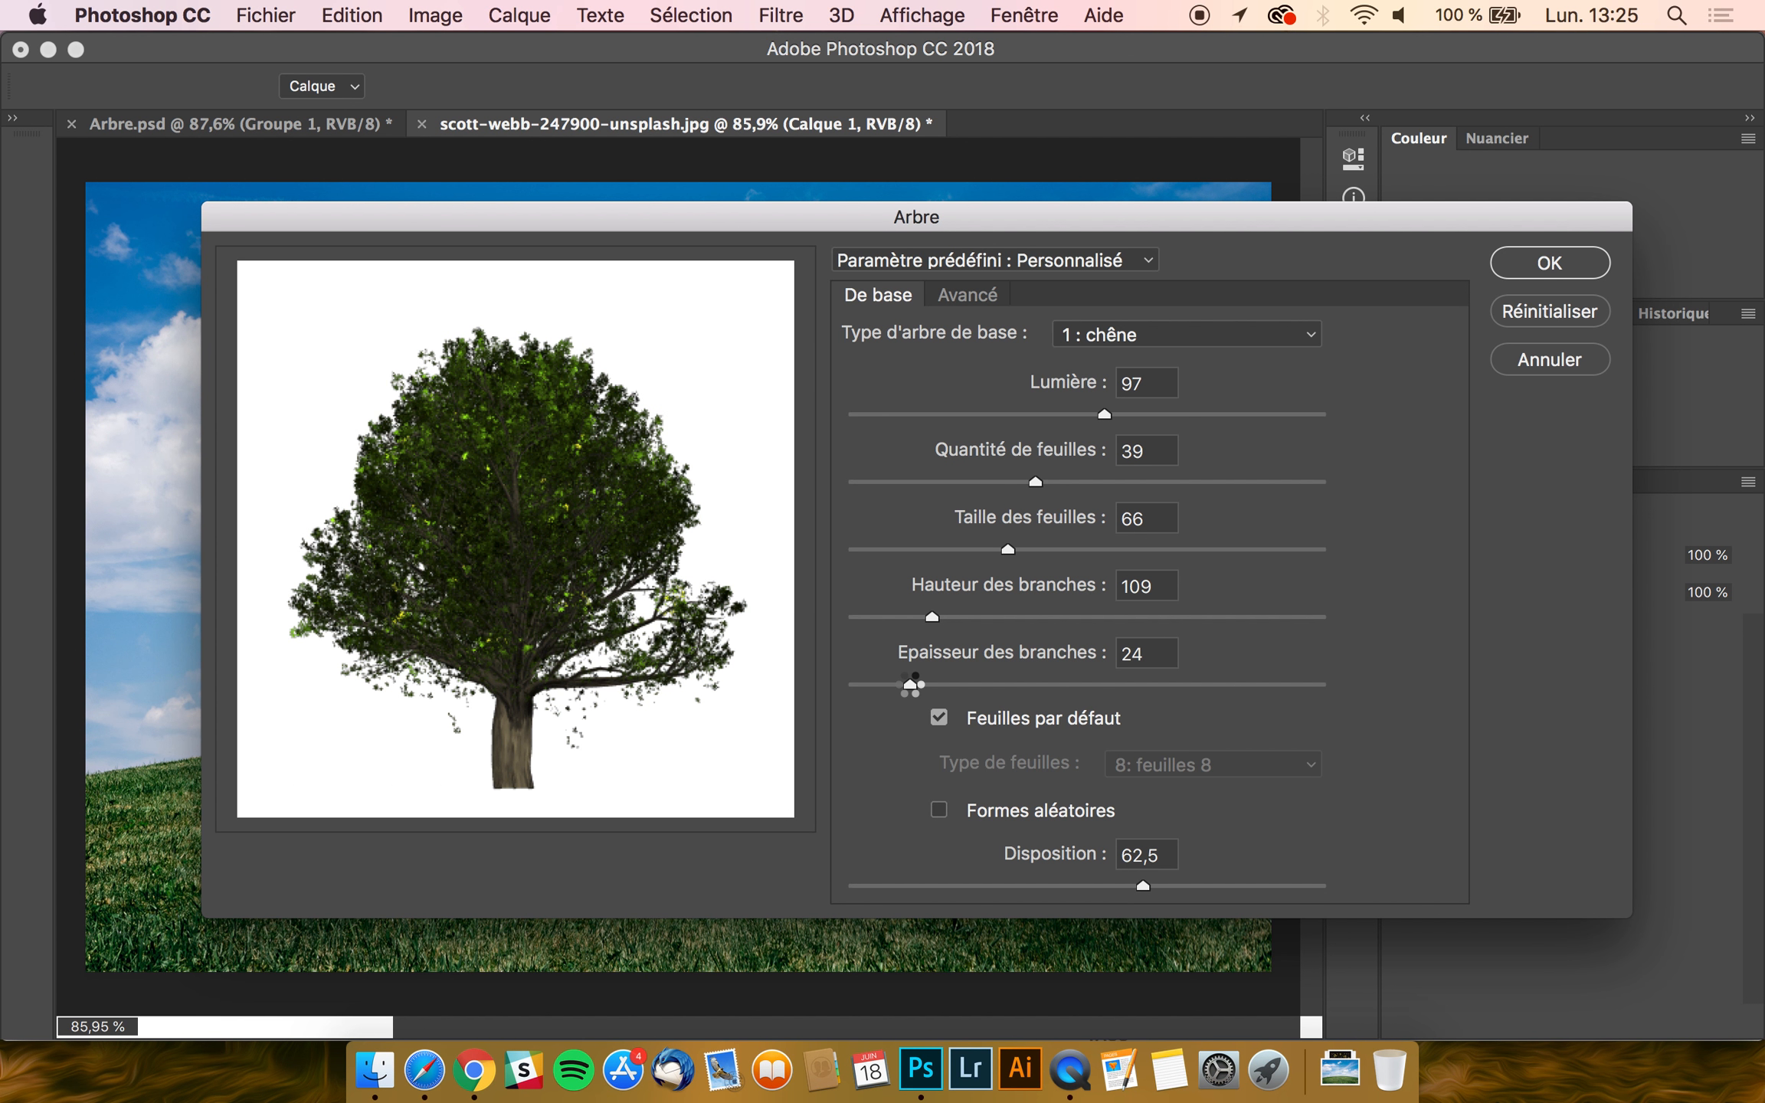
left_click_drag(911, 684, 973, 684)
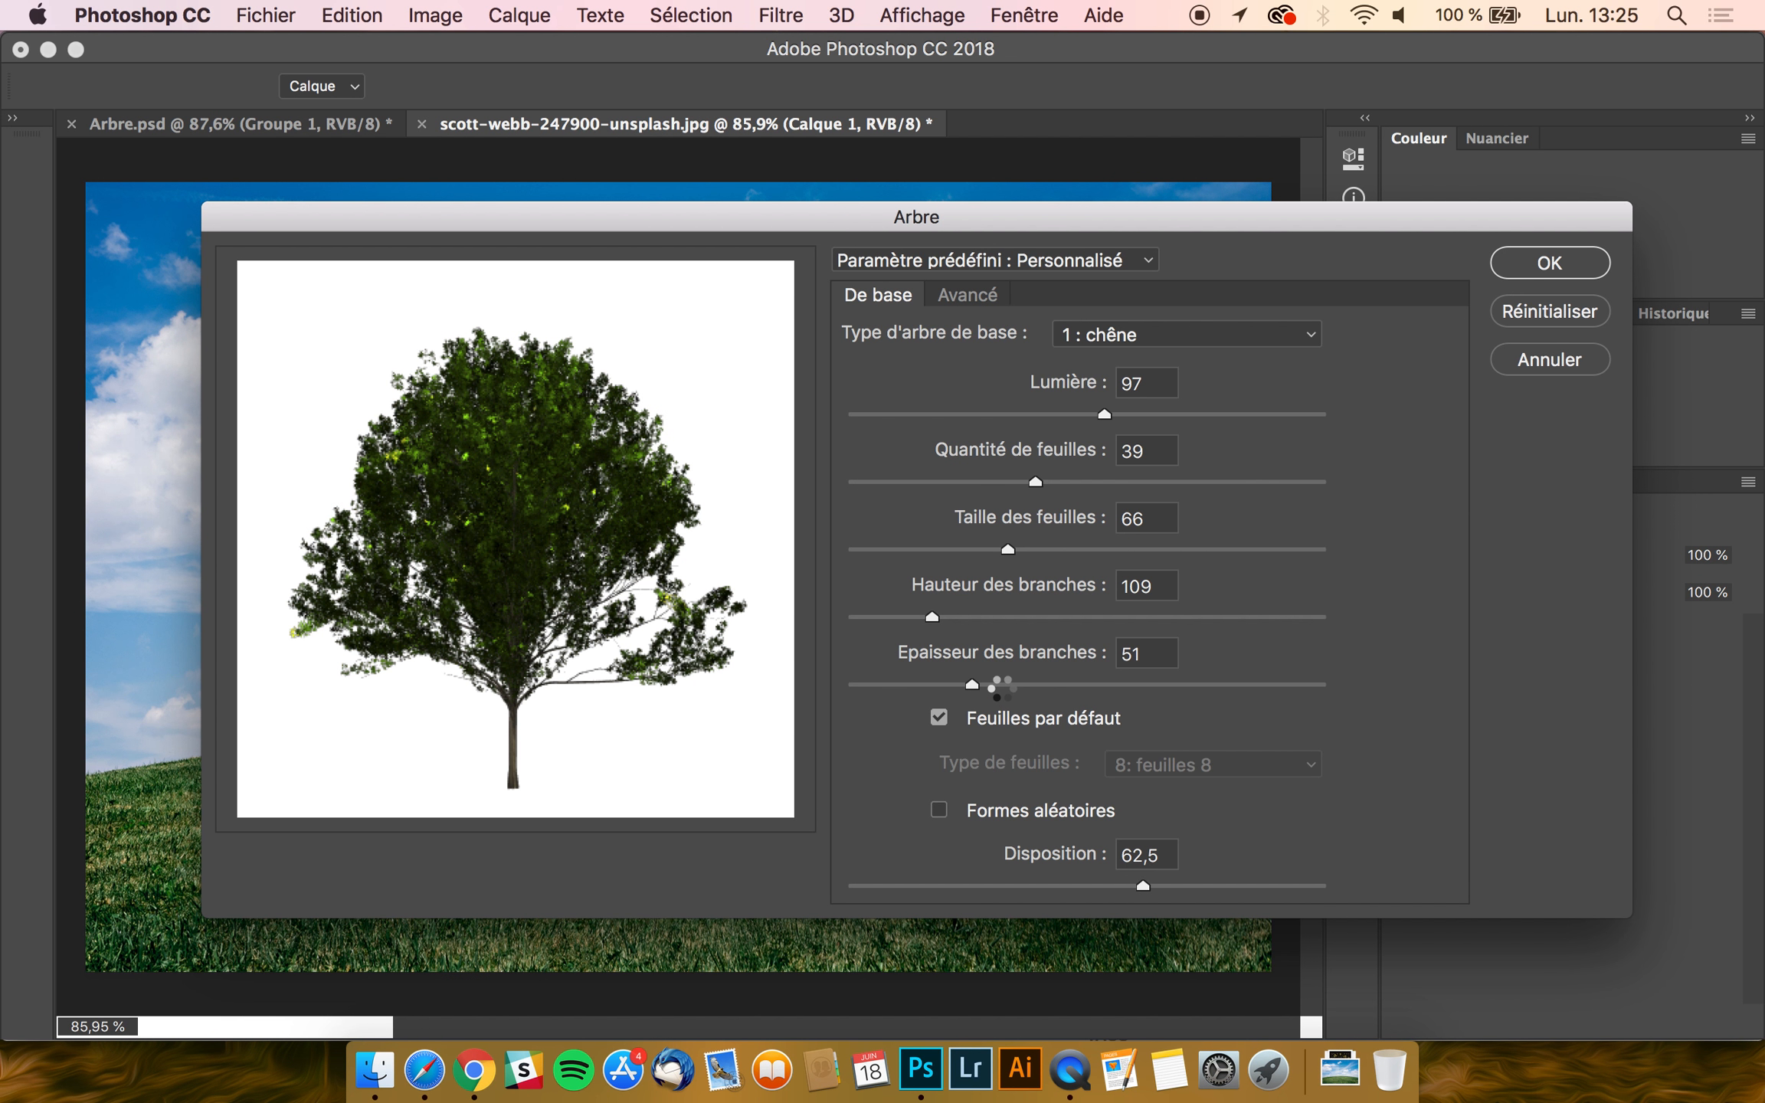
left_click(1021, 685)
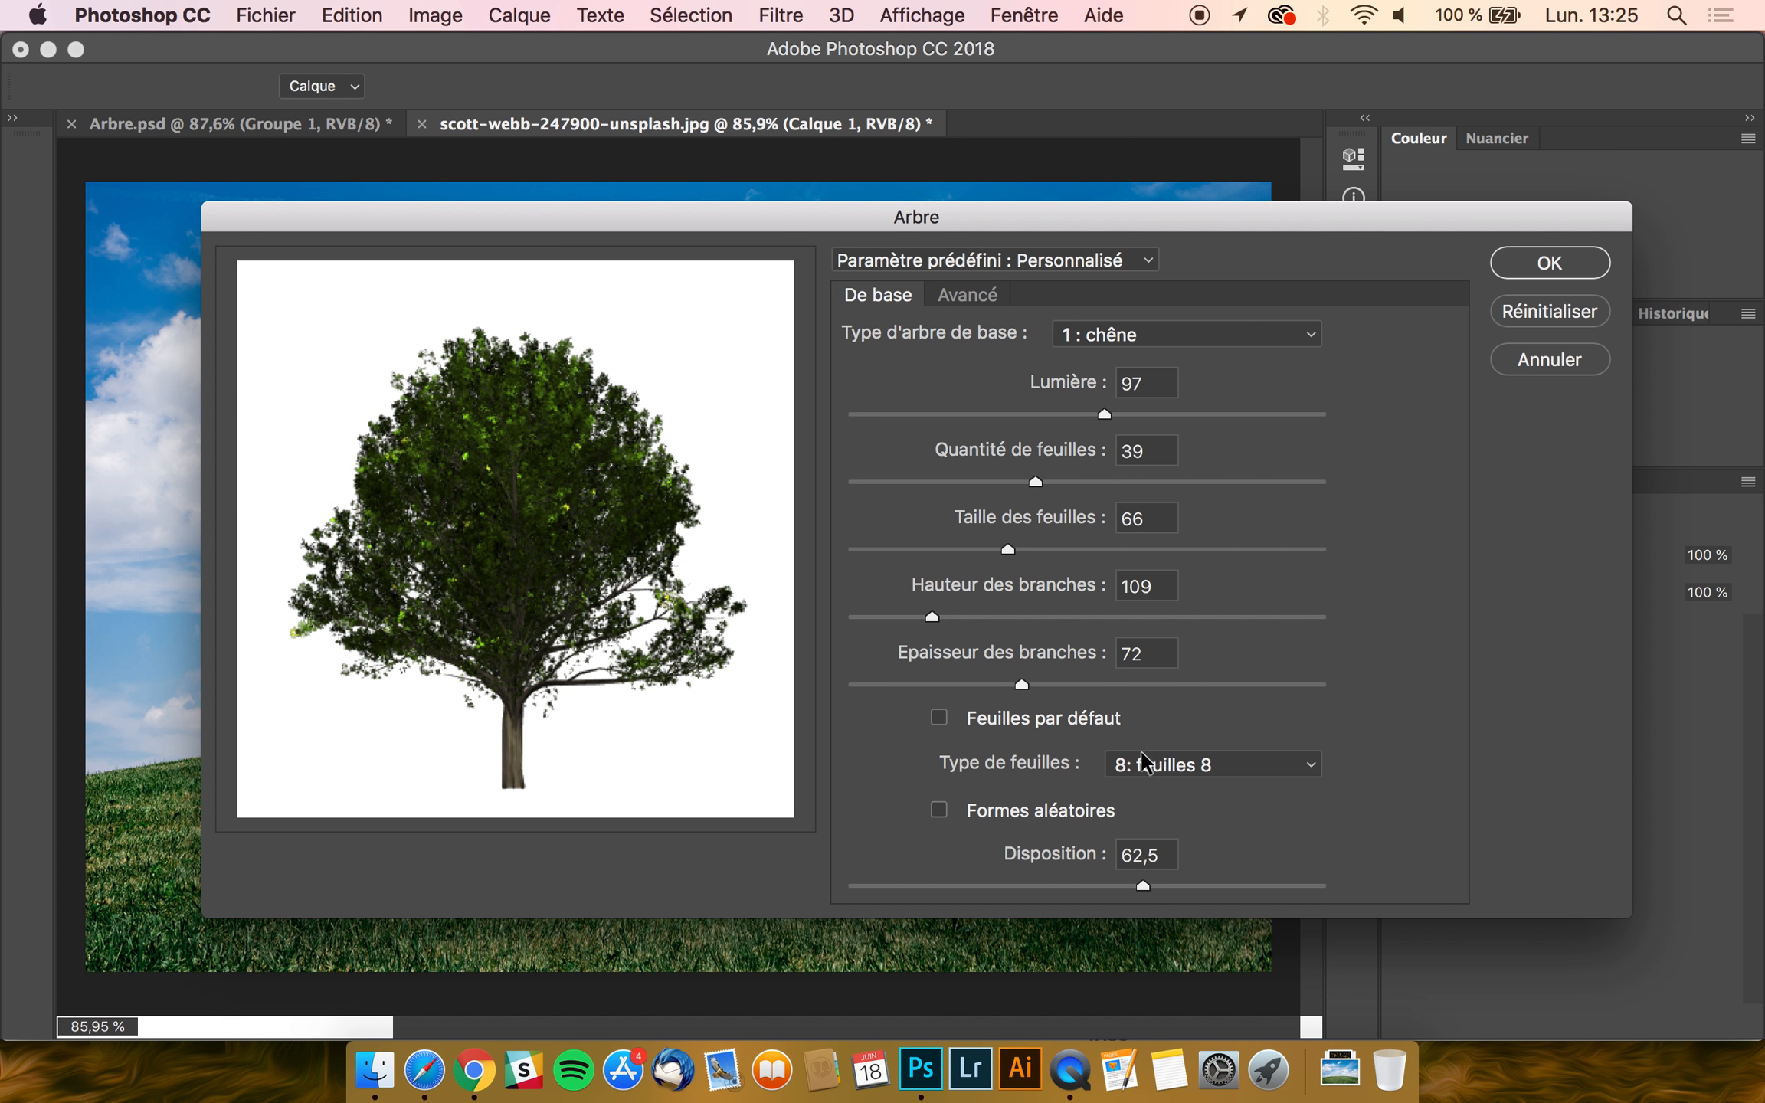
- Preview the leaf types 2 : feuilles 2 and 13: feuilles 13 on the oak, and return to 8: feuilles 8
left_click(1197, 768)
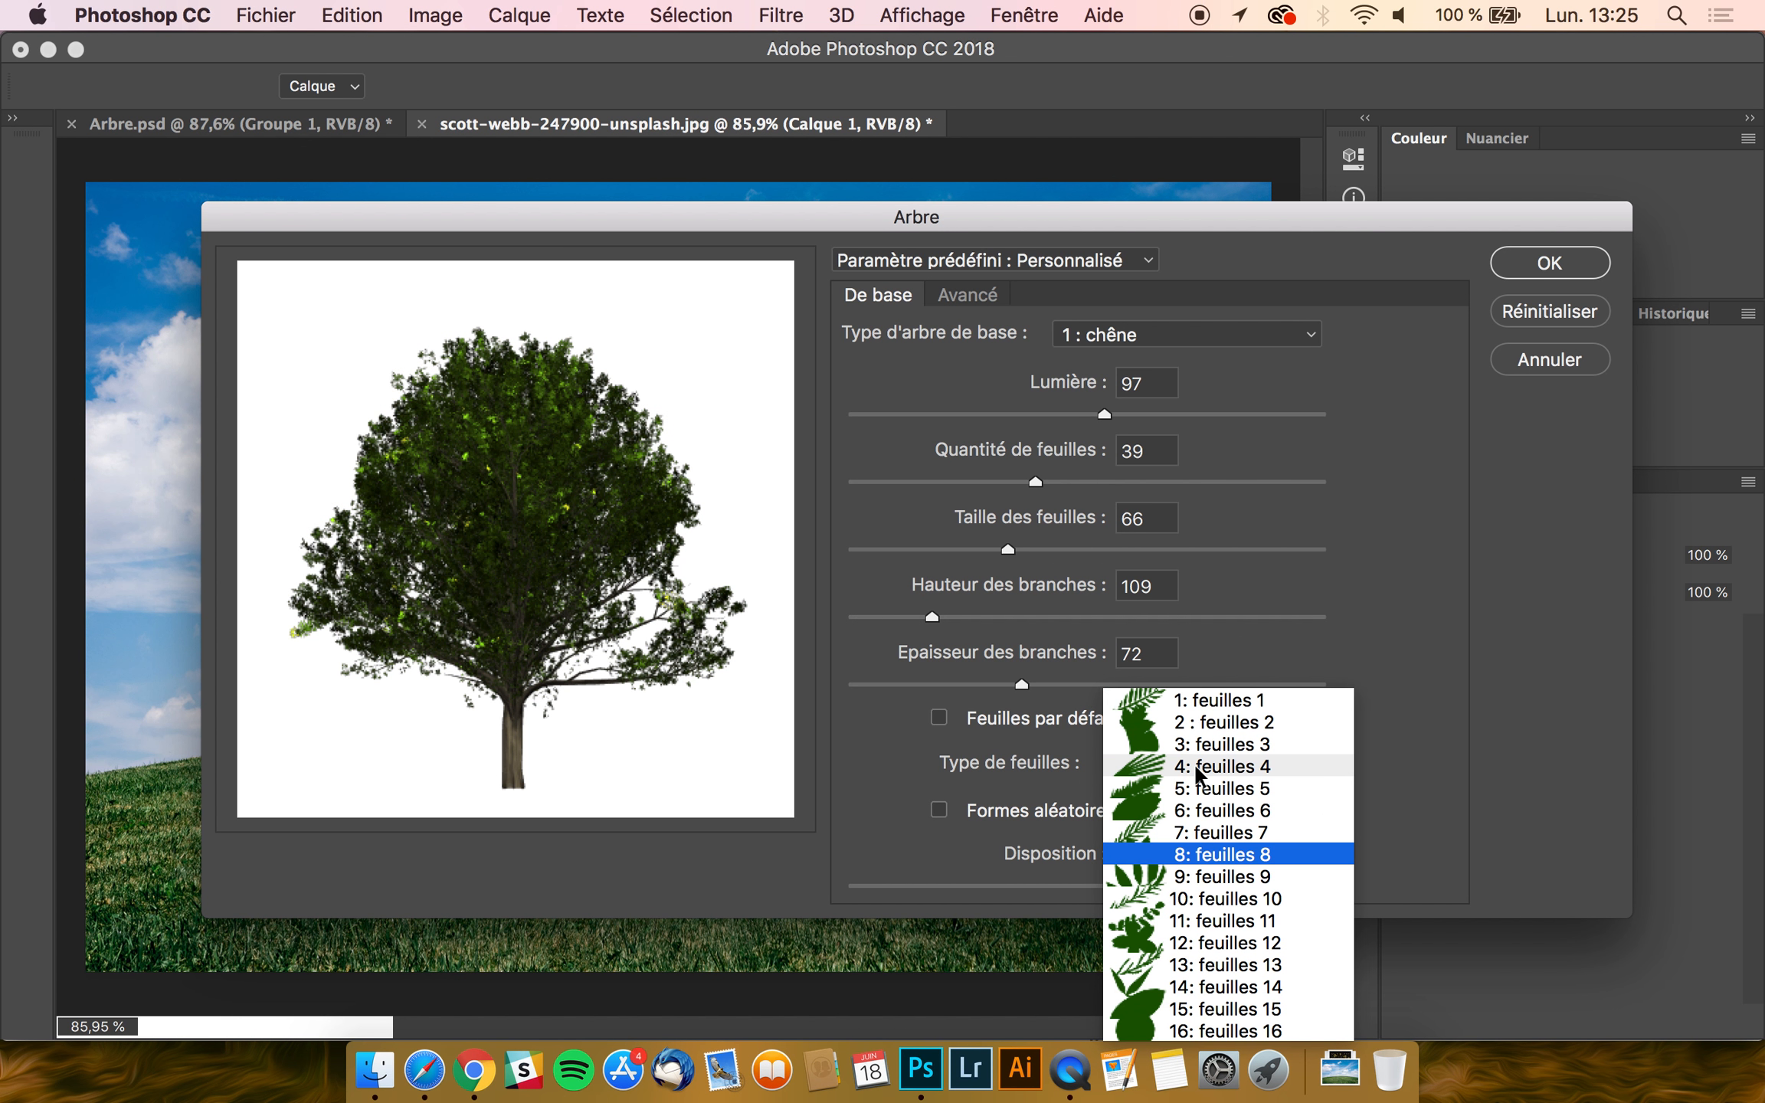
left_click(1233, 722)
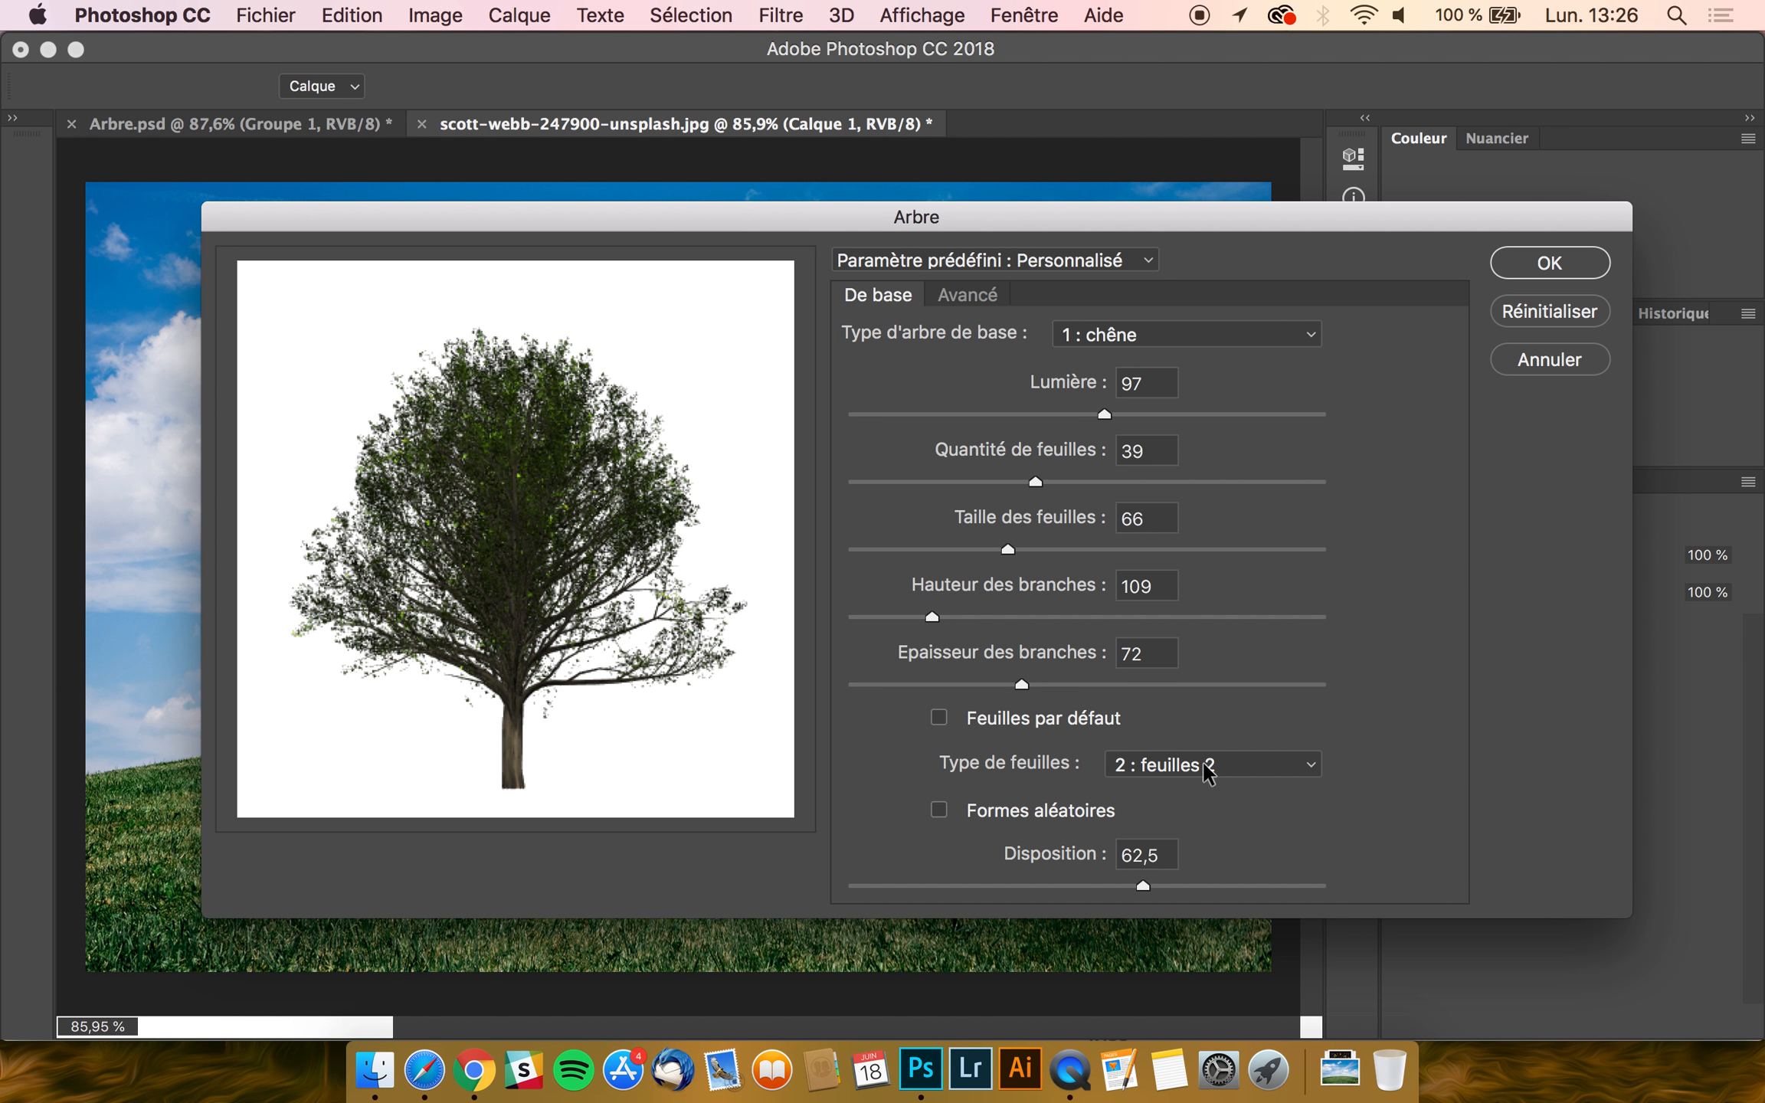
left_click(1206, 765)
left_click(1235, 967)
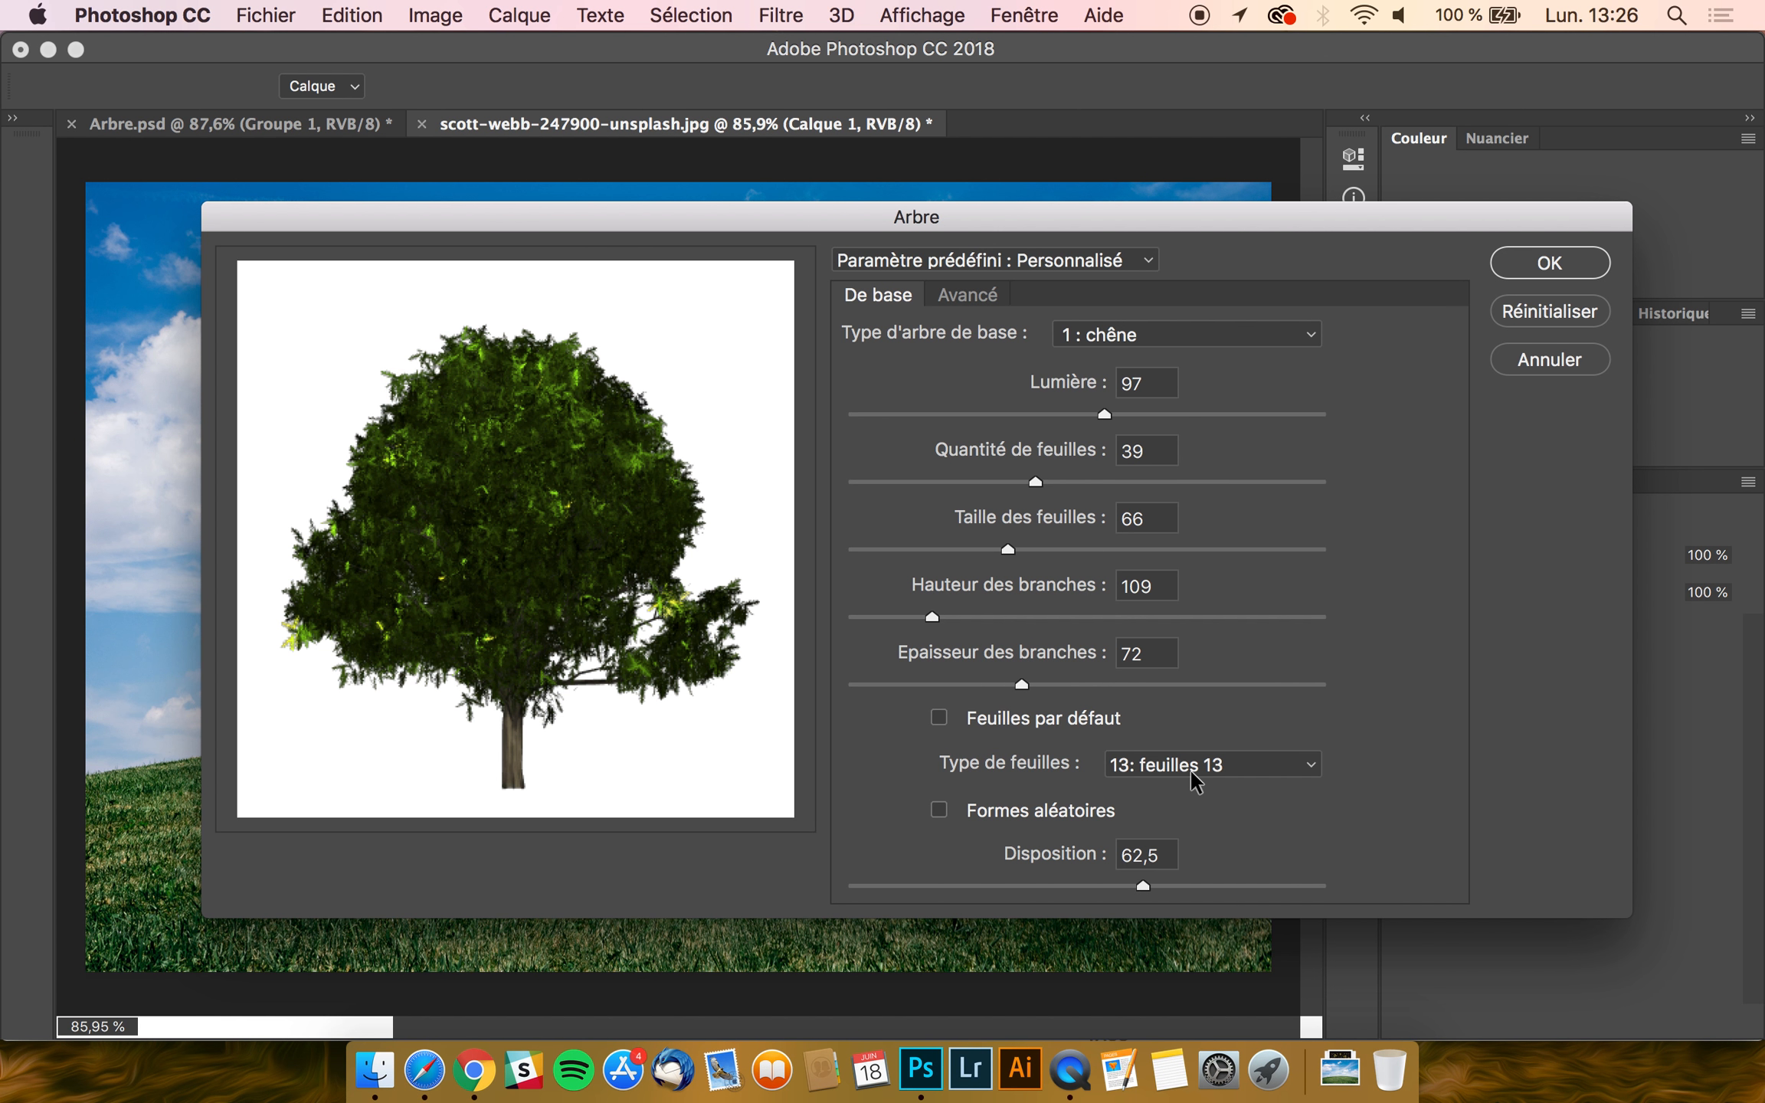
left_click(1193, 775)
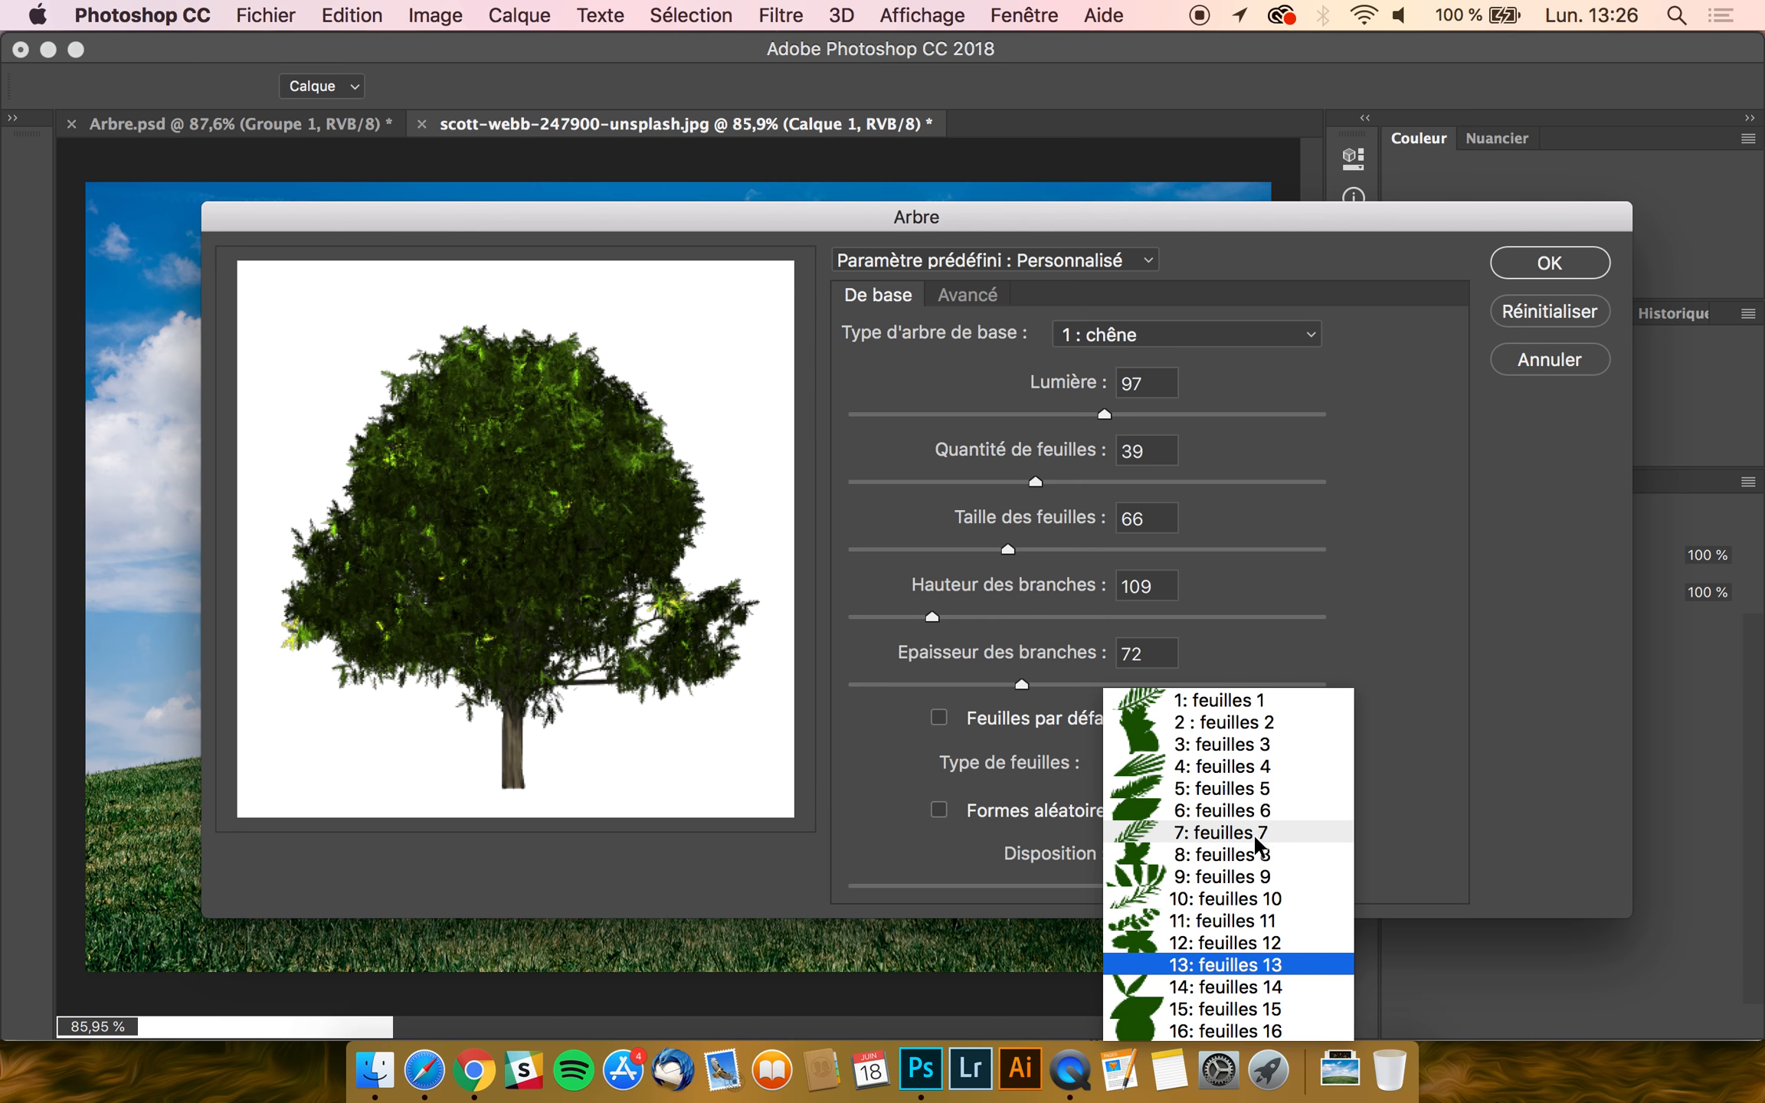
left_click(1282, 854)
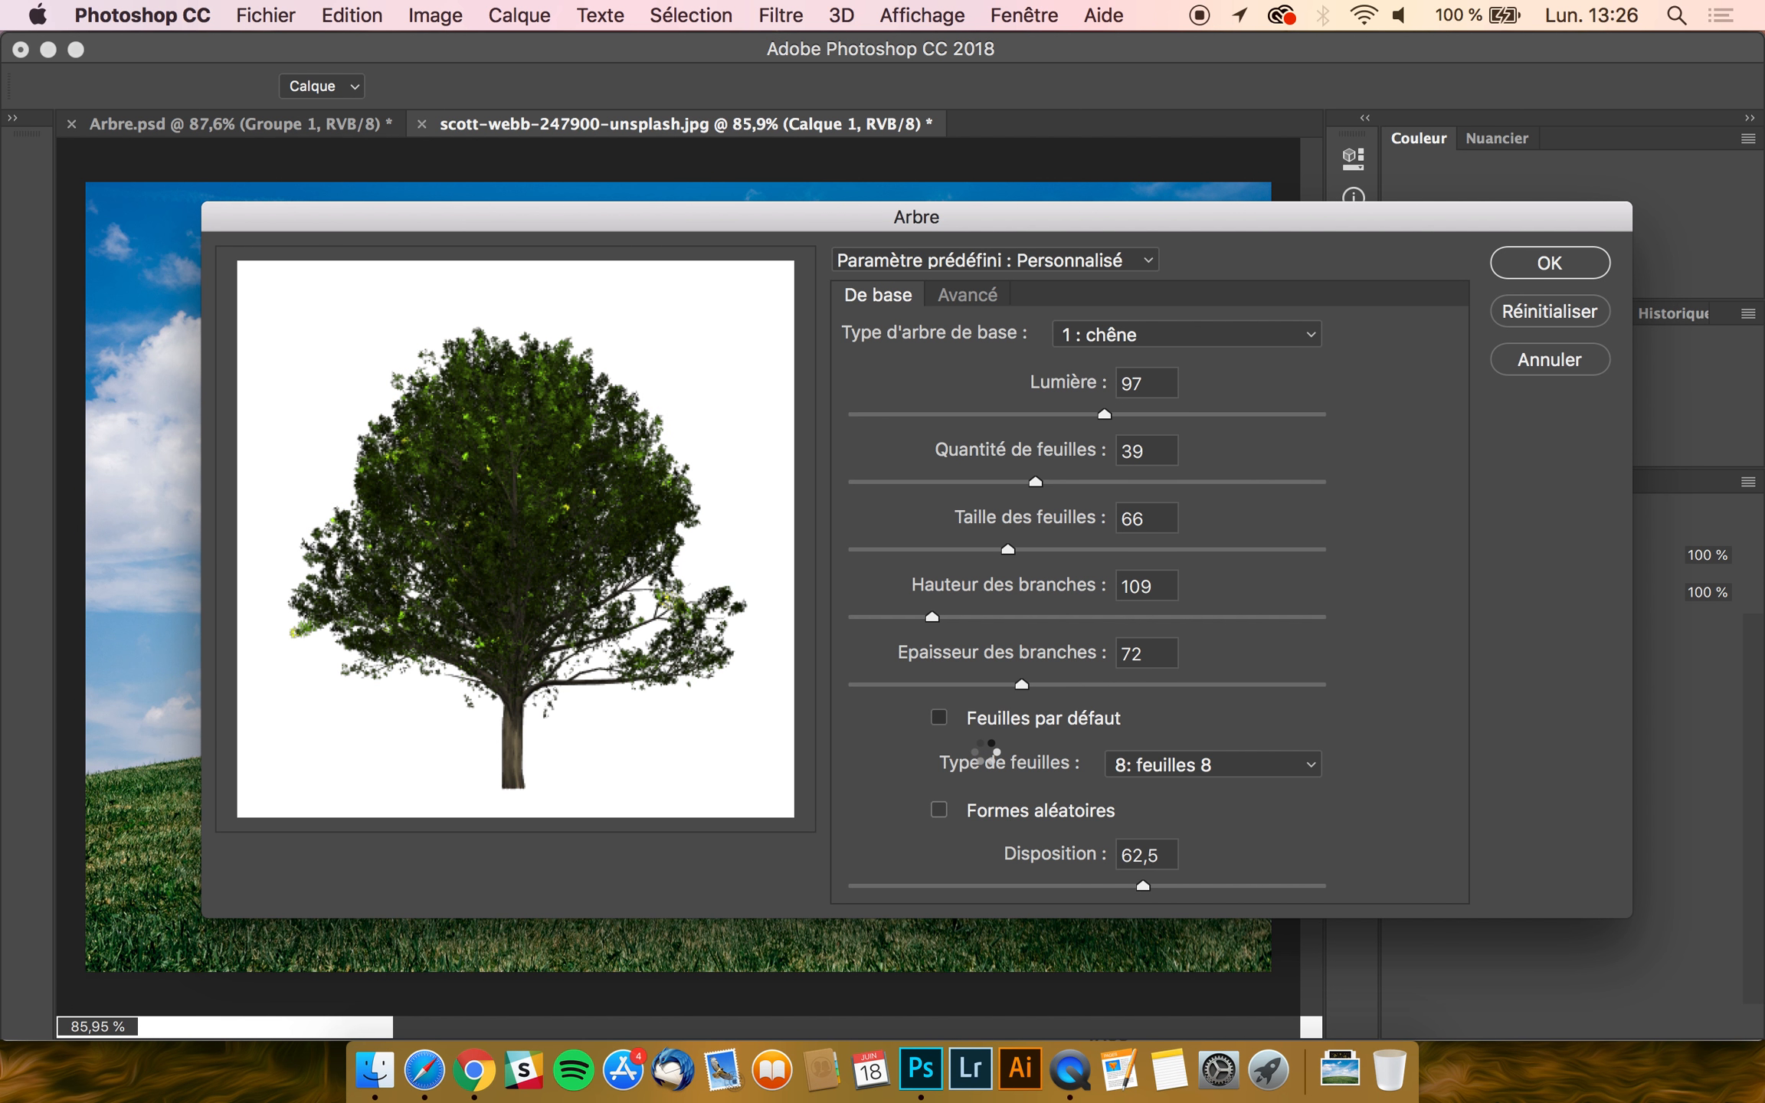
- Preview random shapes (Formes aléatoires), test the arrangement (Disposition) at 25,9 and 95,3, and set it to 11,8
left_click(938, 812)
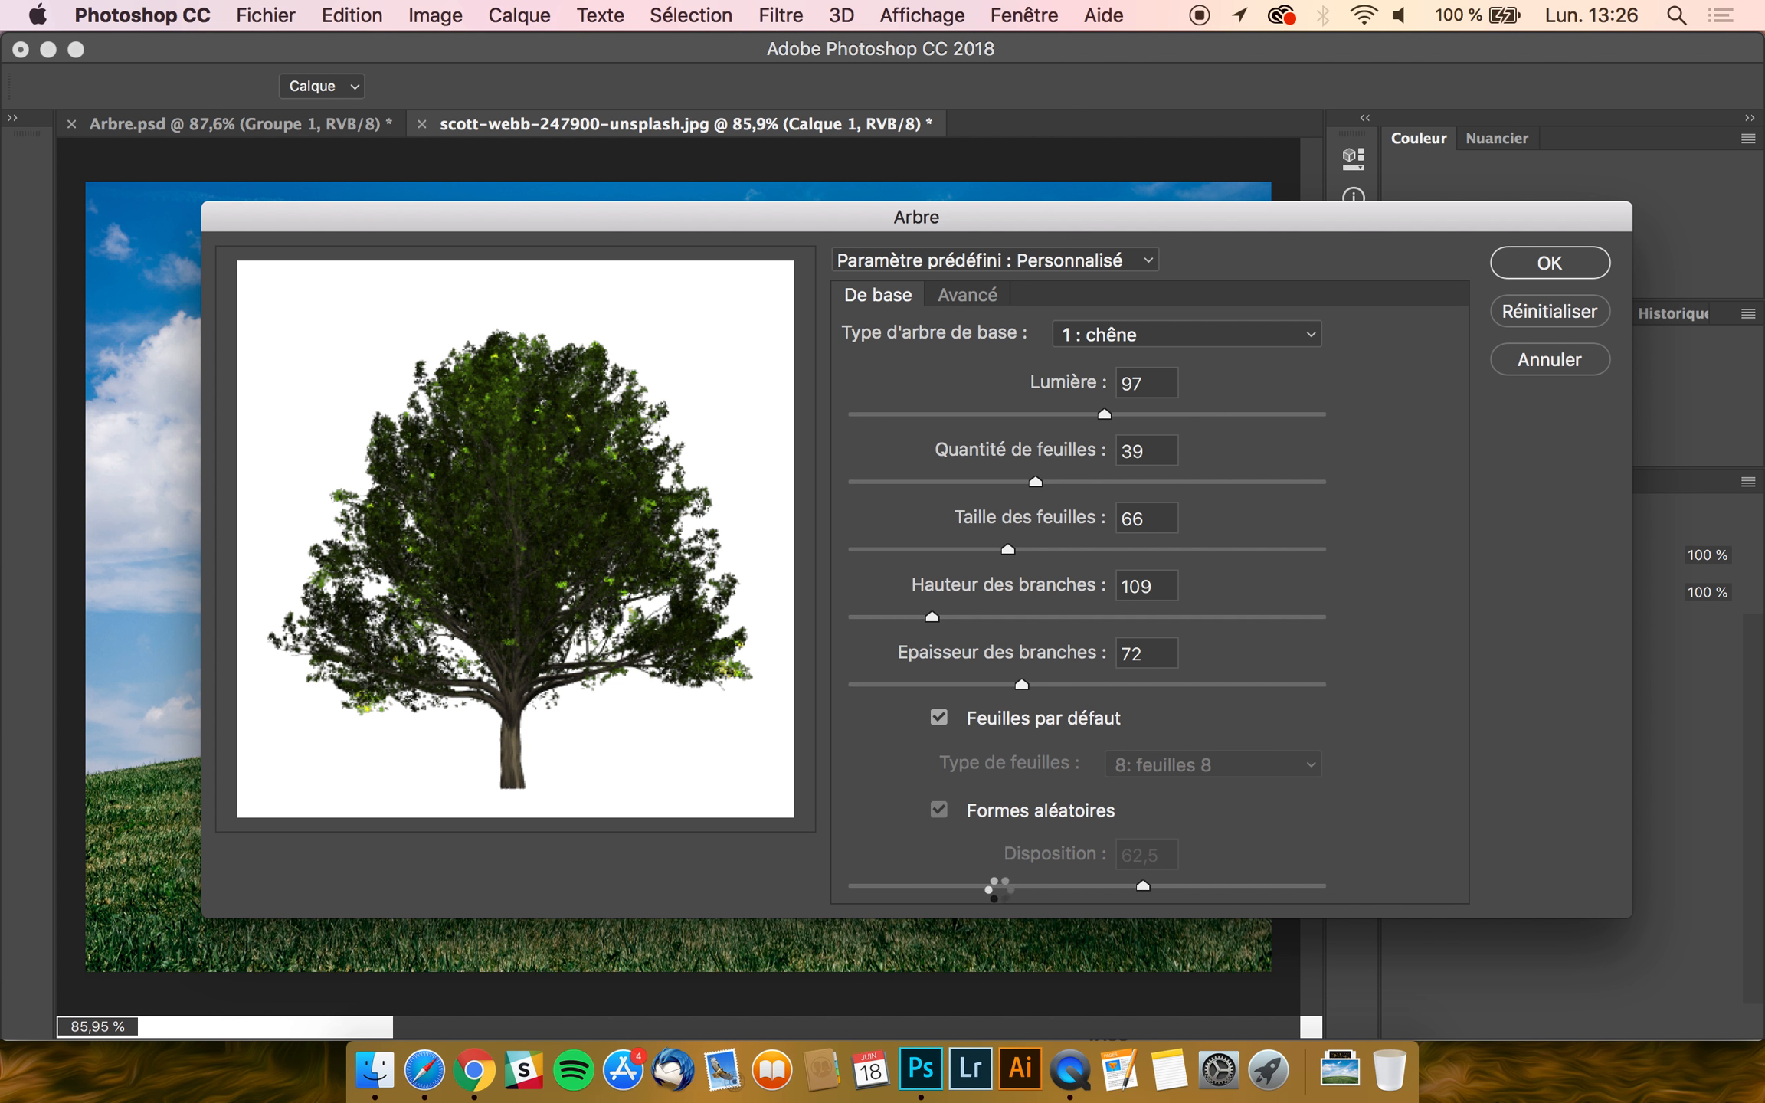
left_click(971, 886)
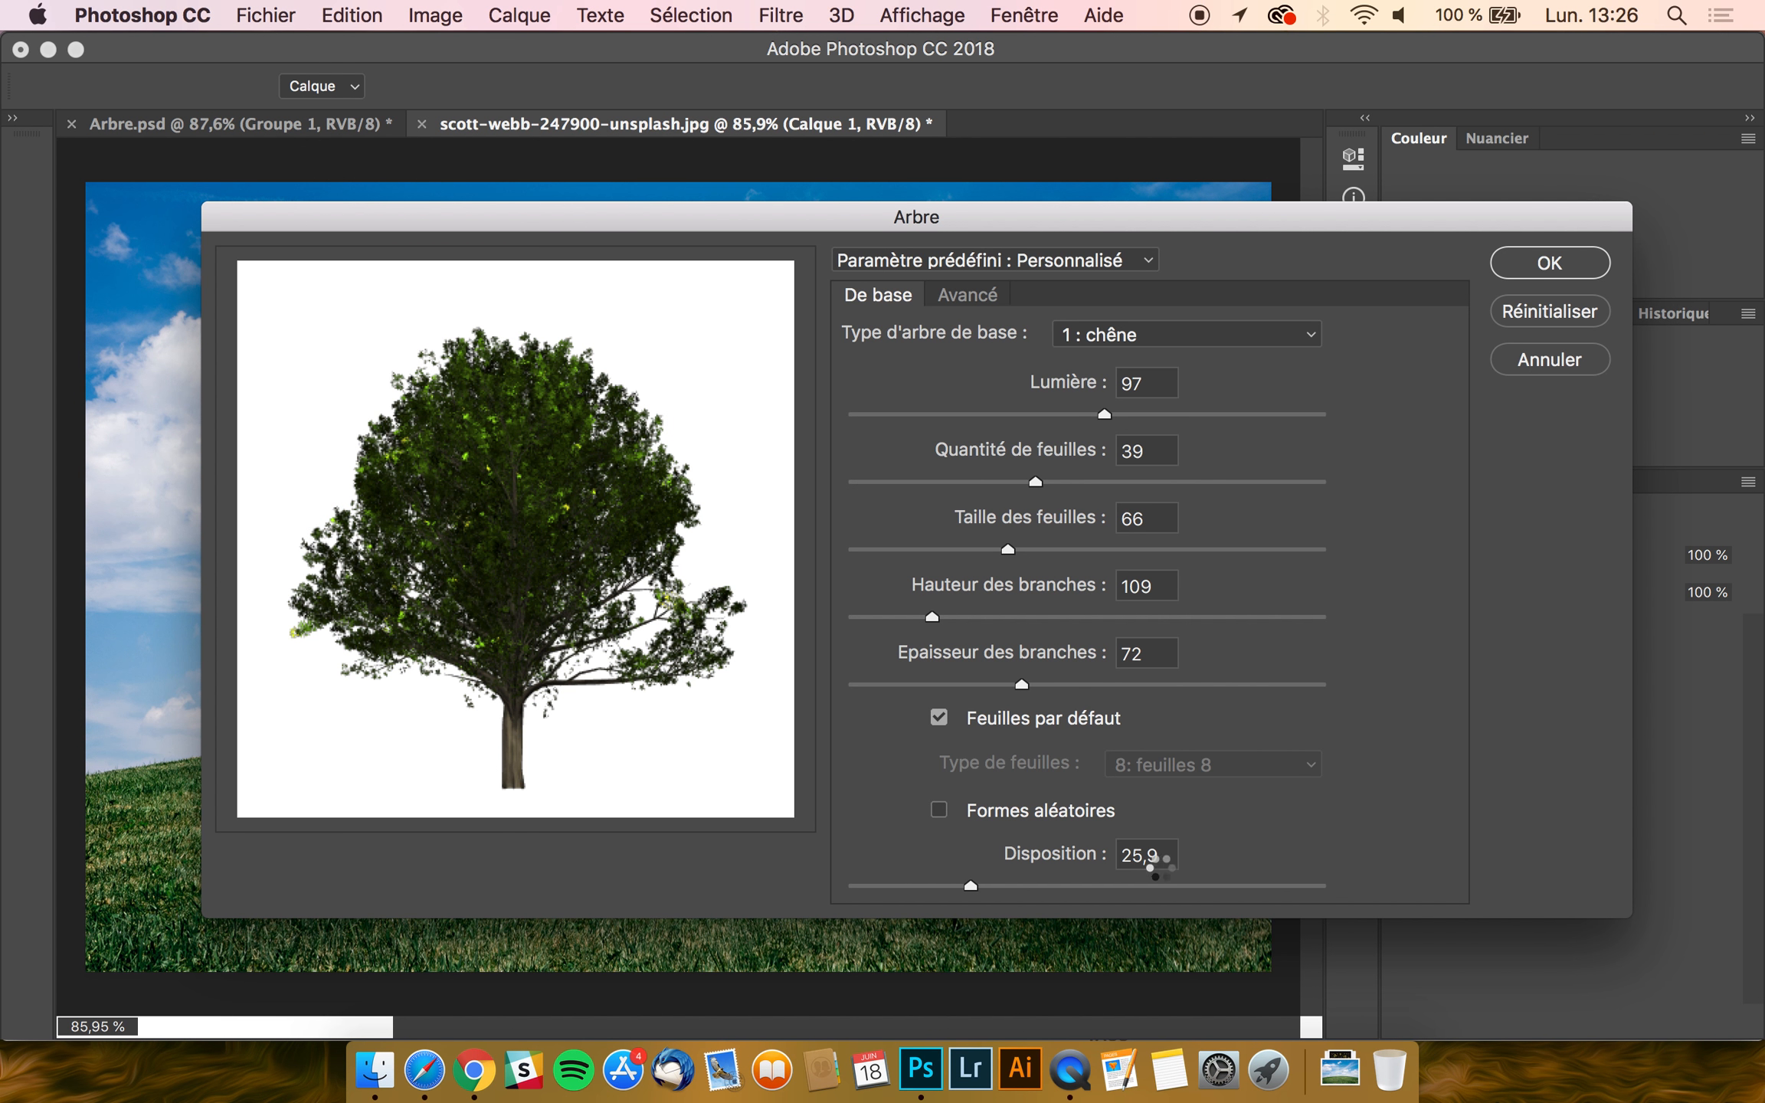
left_click(1300, 886)
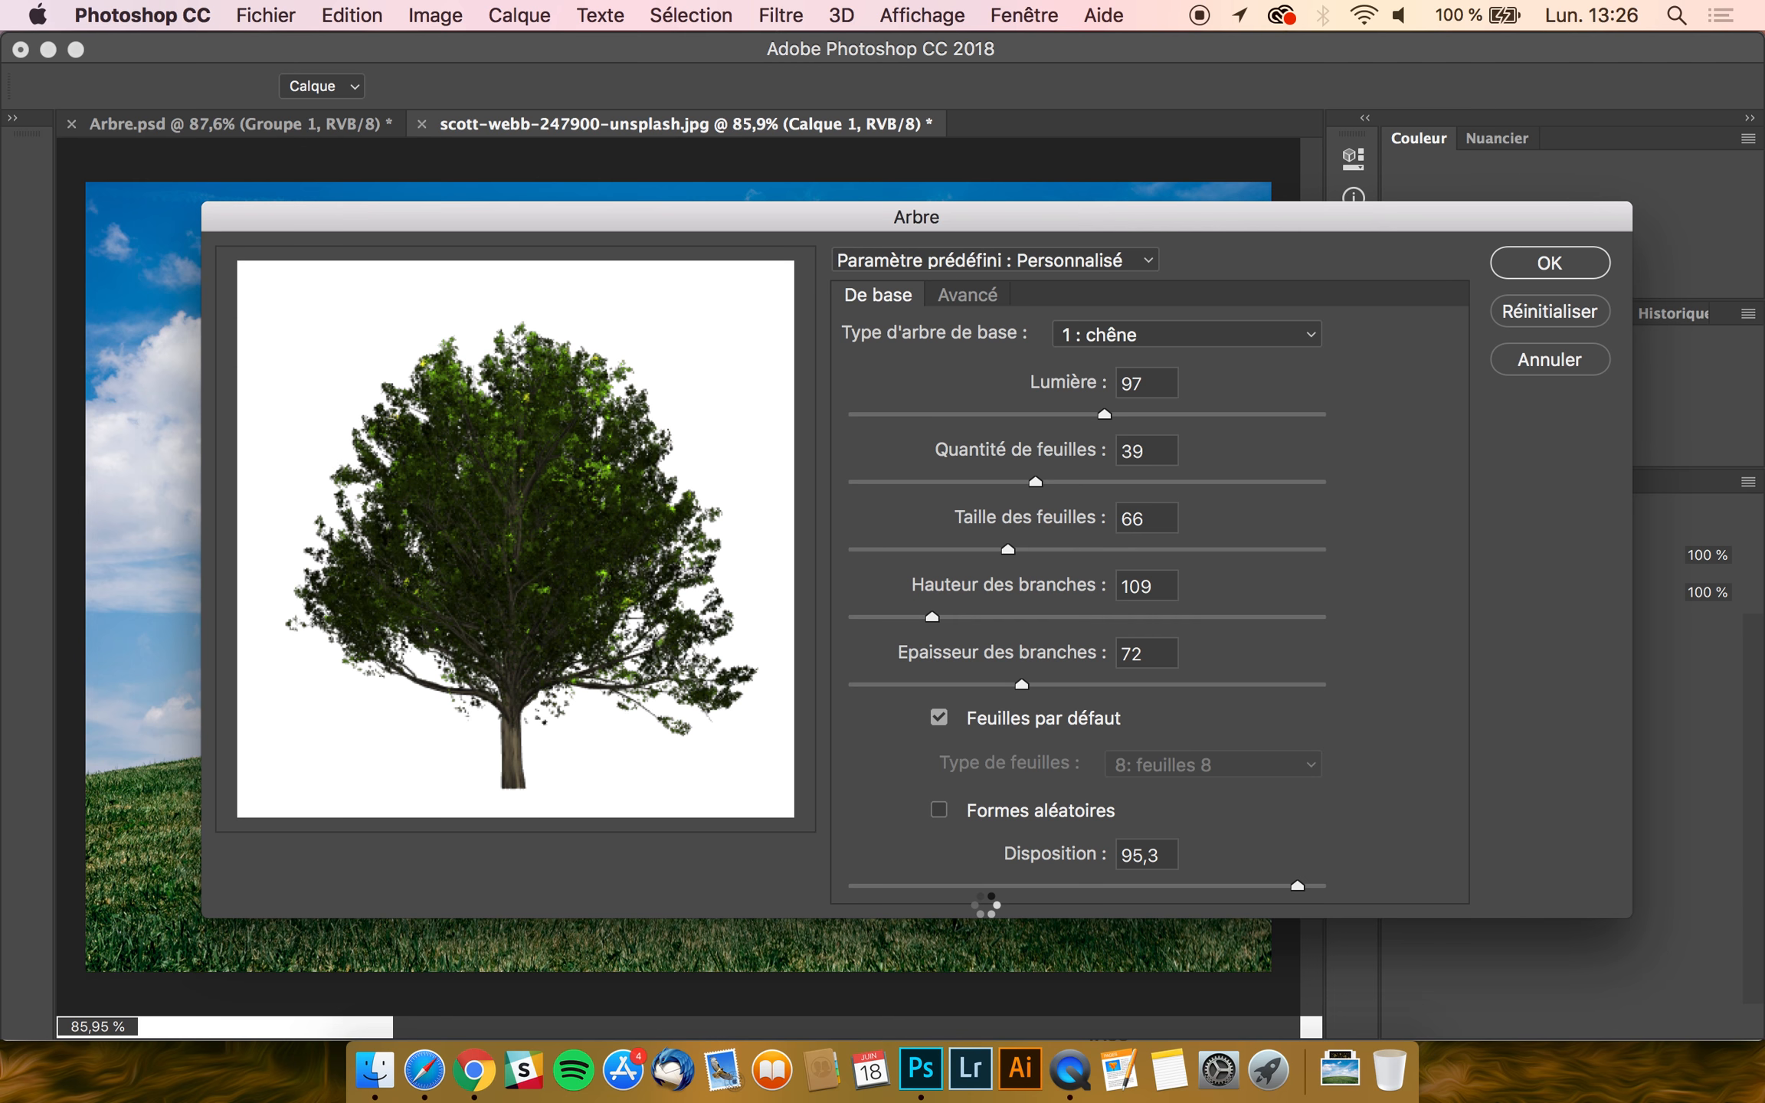
left_click(904, 886)
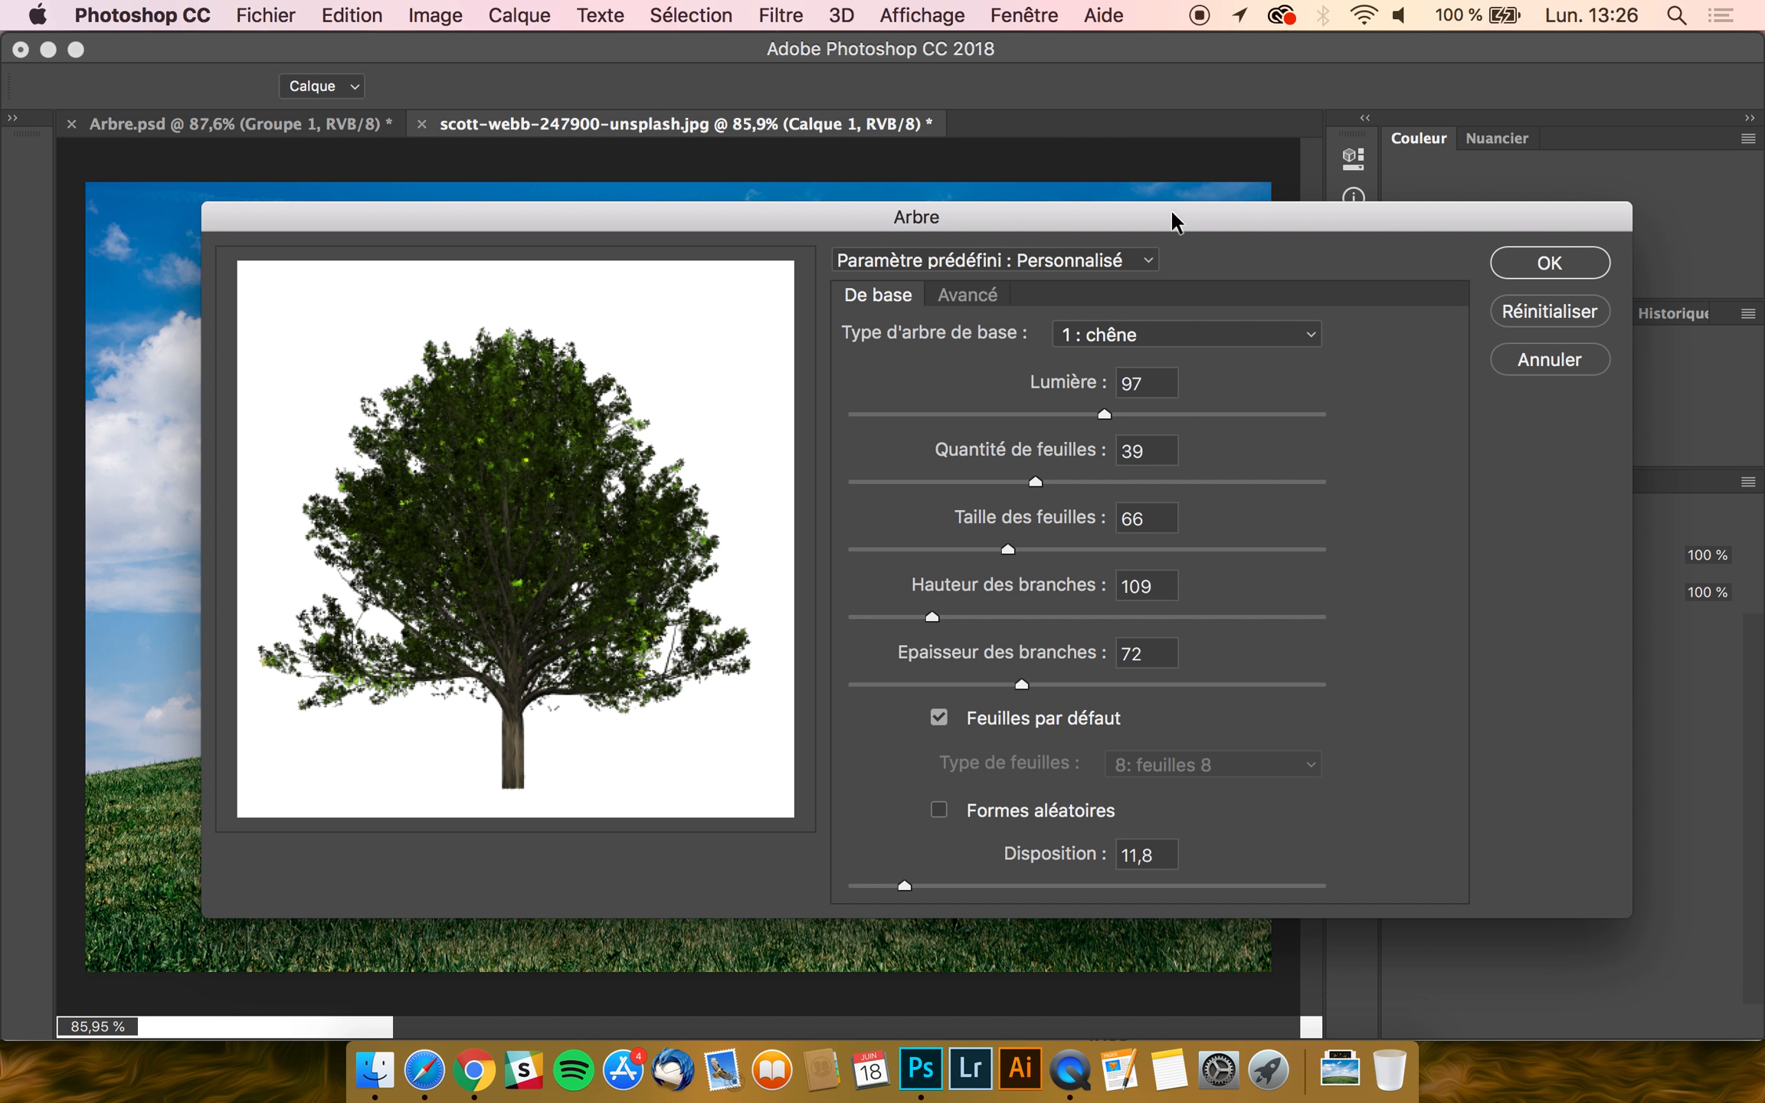
- Preview the camera tilt (Inclinaison de l'appareil photo) at 24 and 17, and return it to 0
left_click(973, 299)
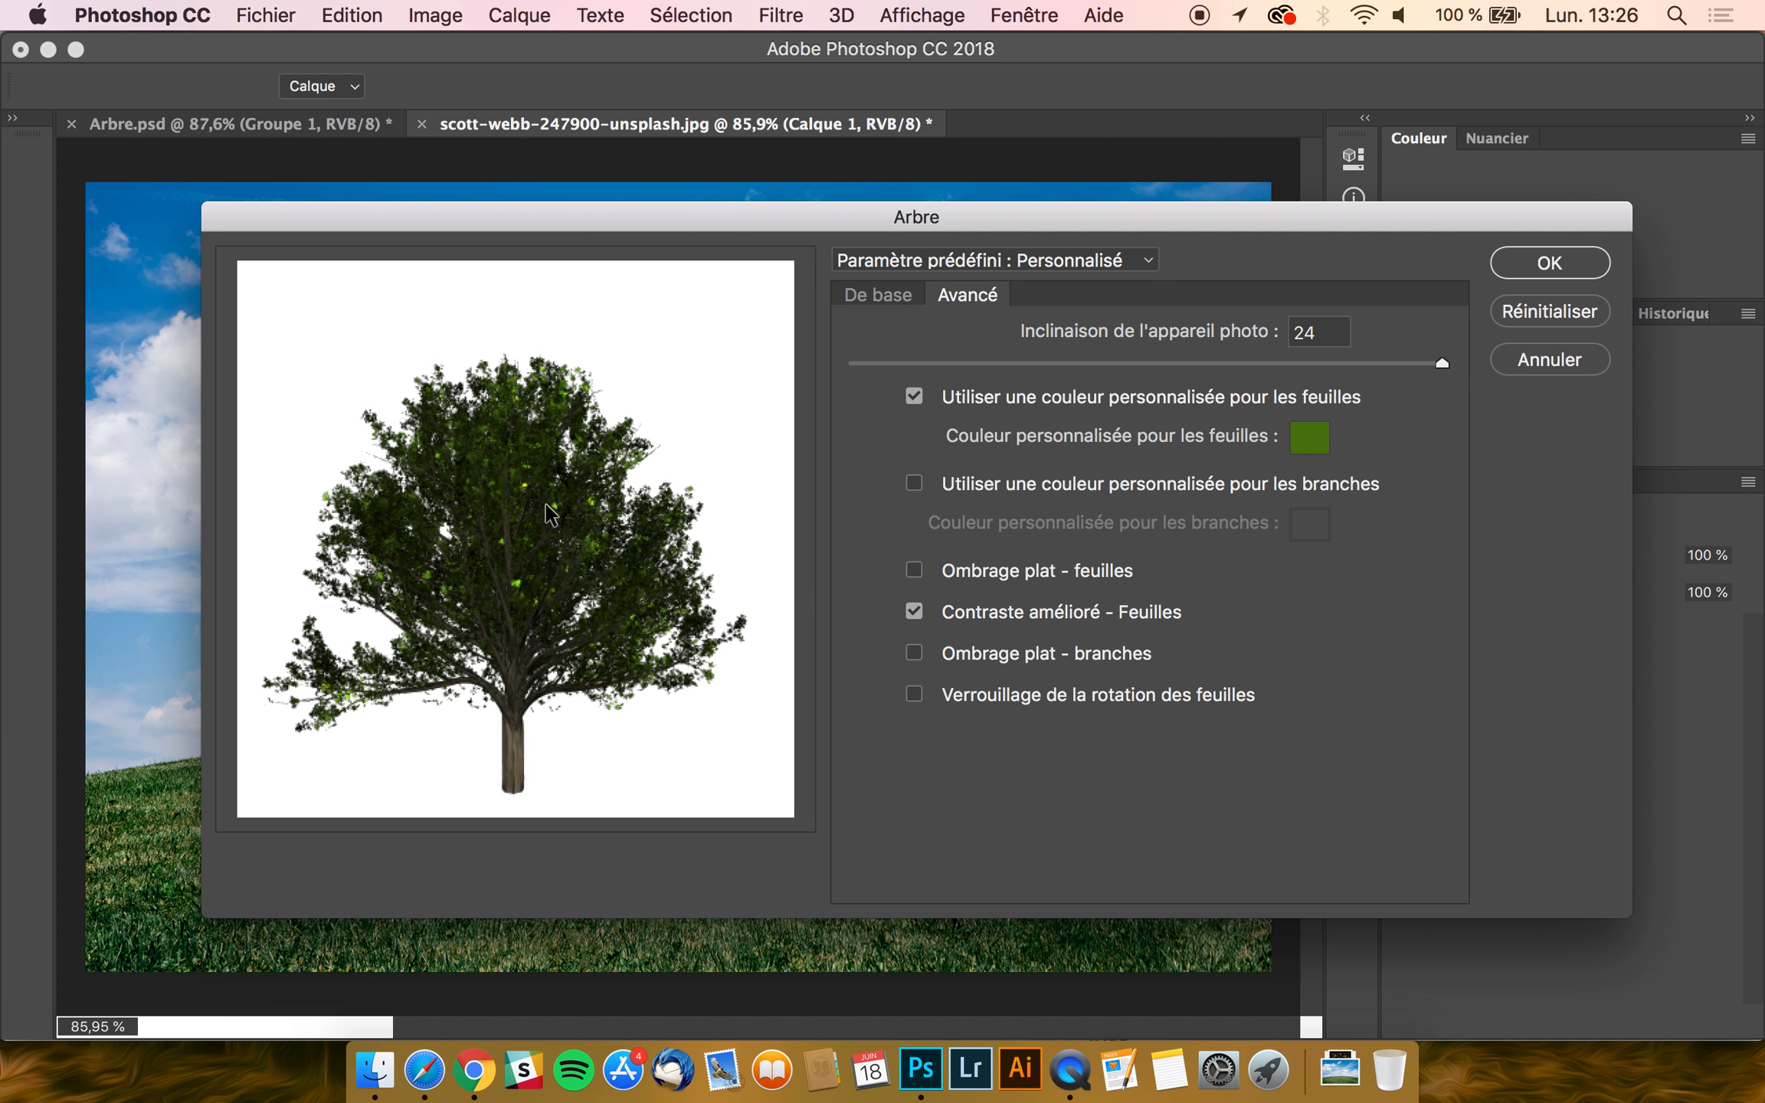
left_click(1273, 363)
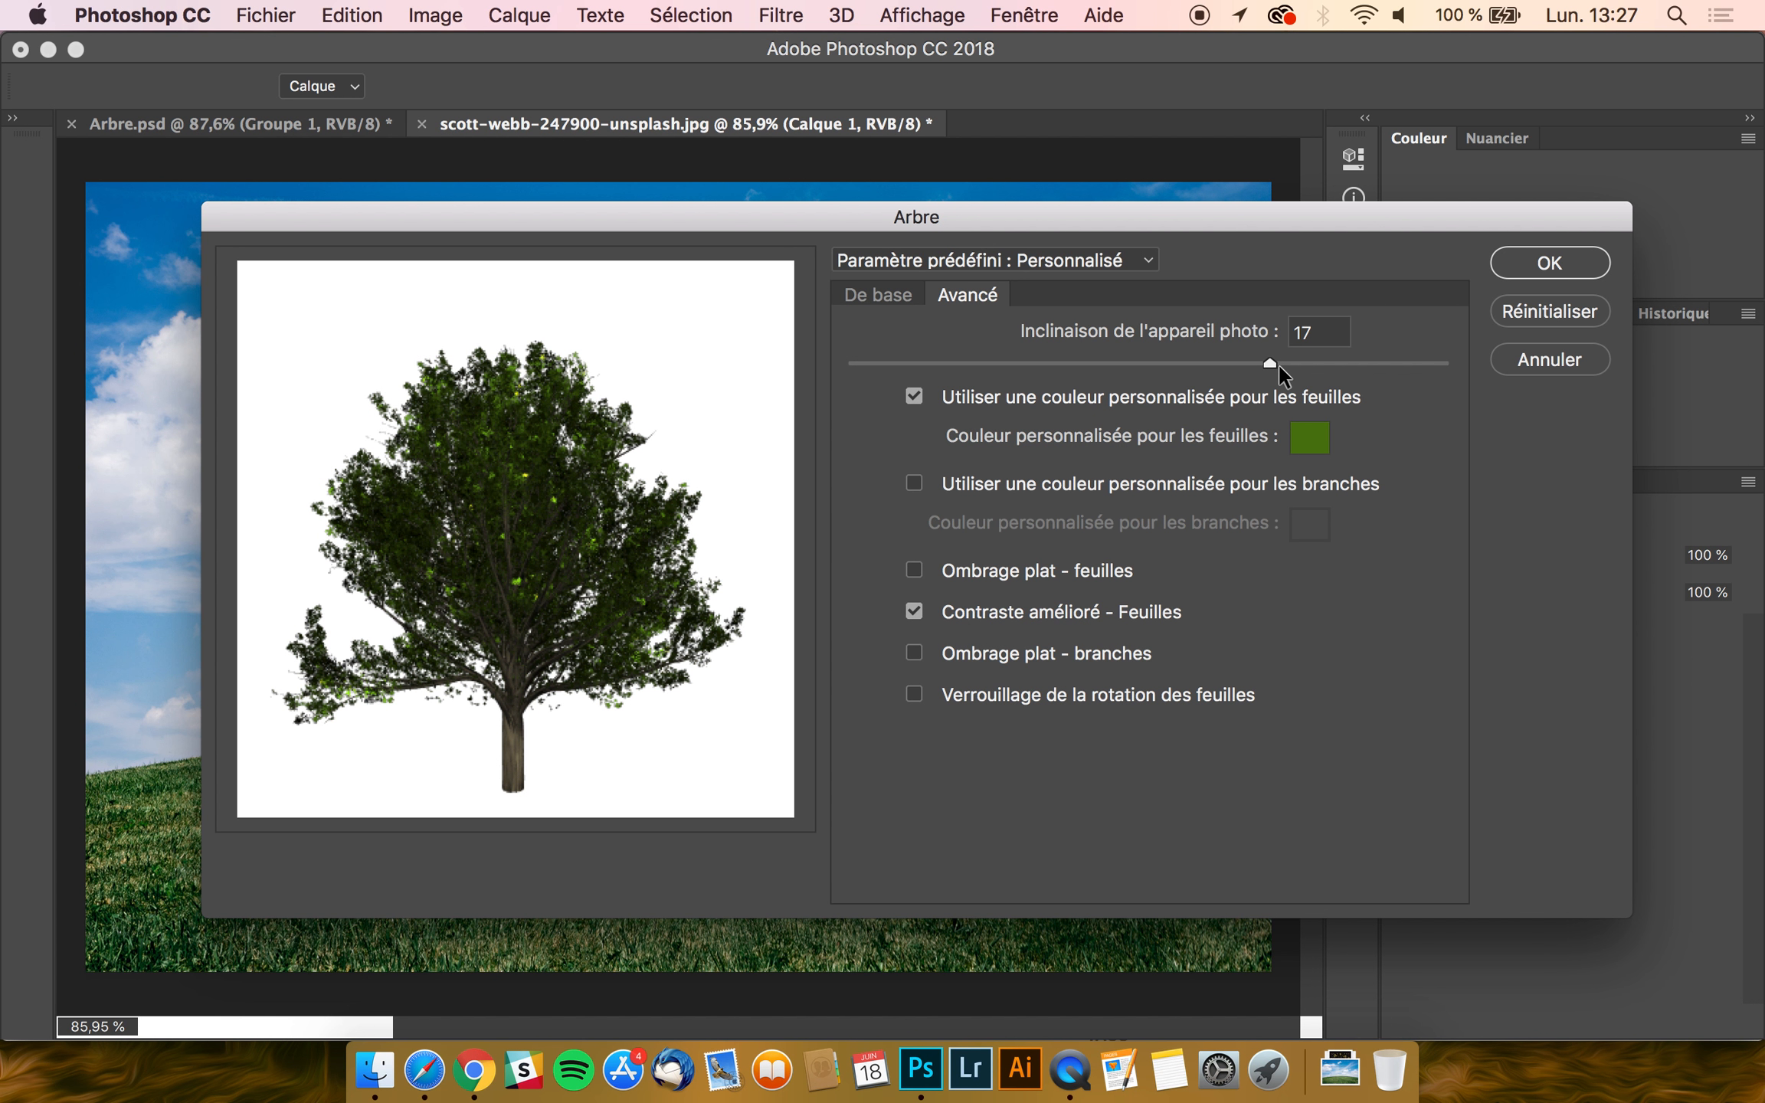
left_click_drag(1256, 365, 805, 377)
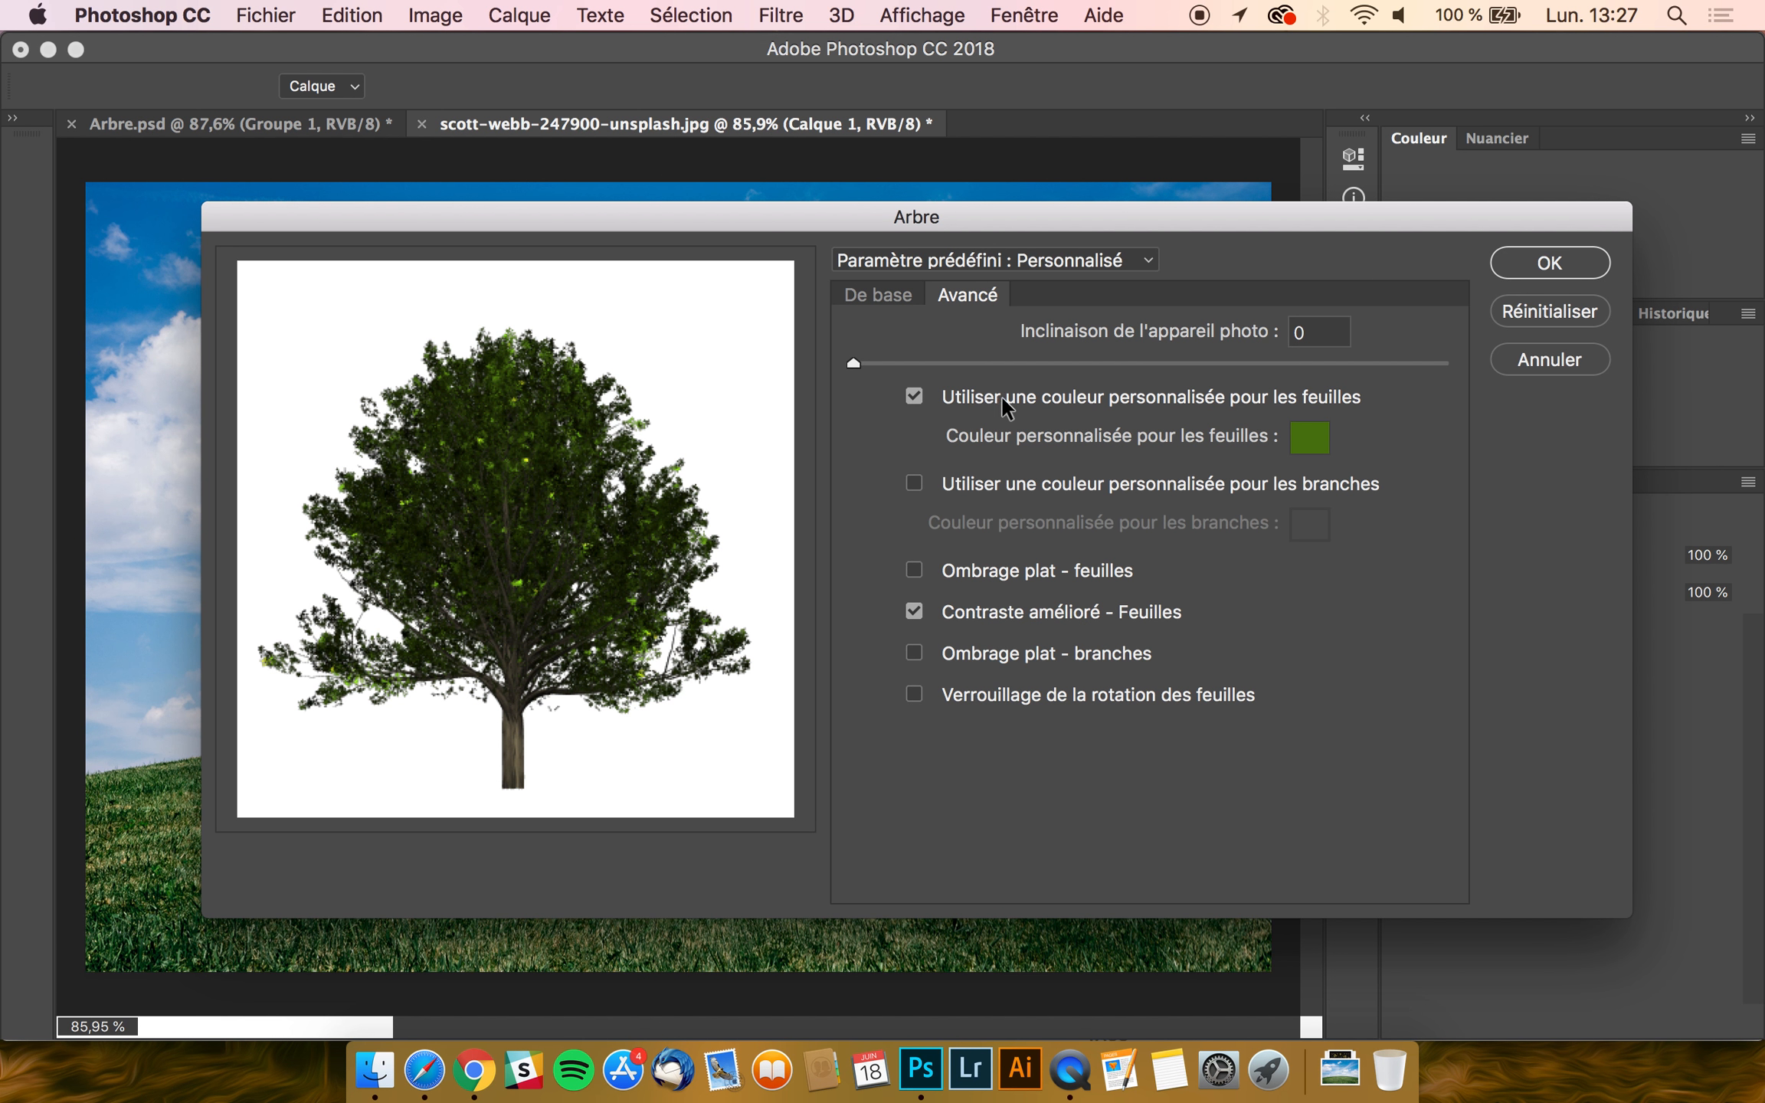
- Compare the oak with and without a custom leaf colour, try a brown for the leaves, and change it to red
left_click(915, 397)
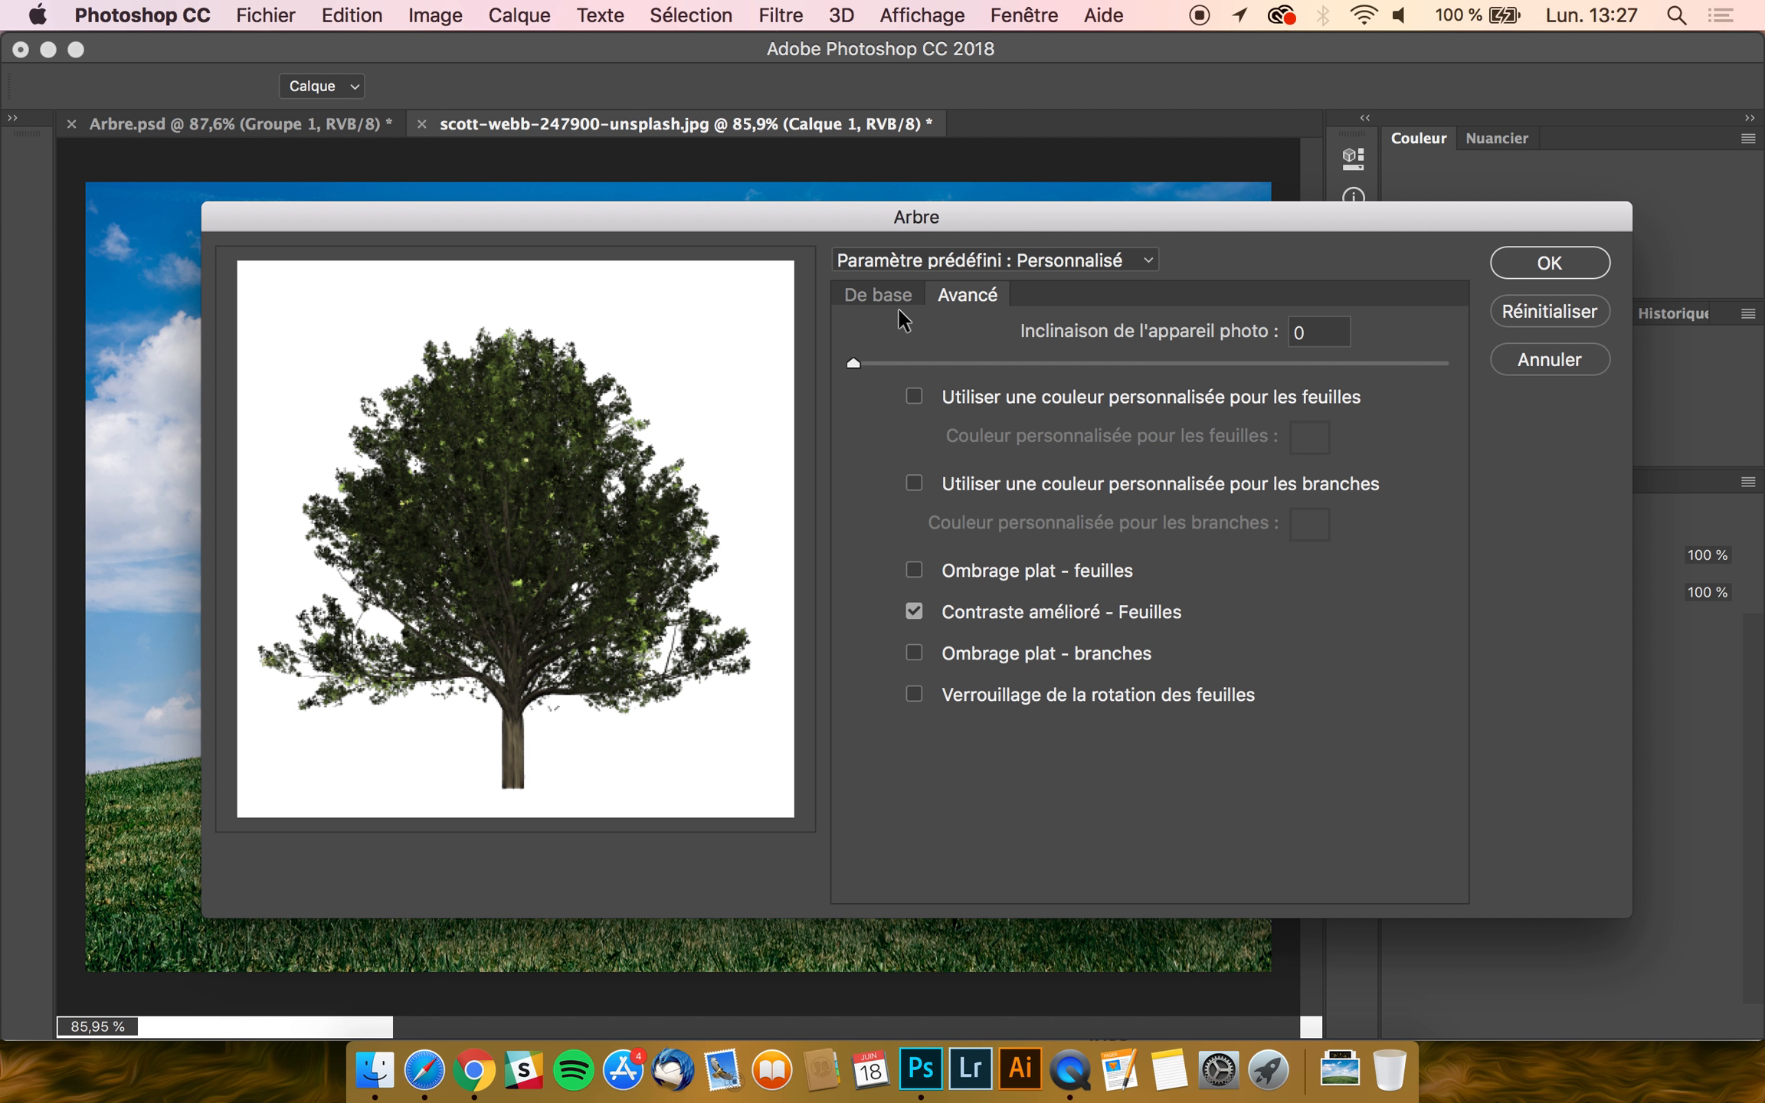
left_click(915, 397)
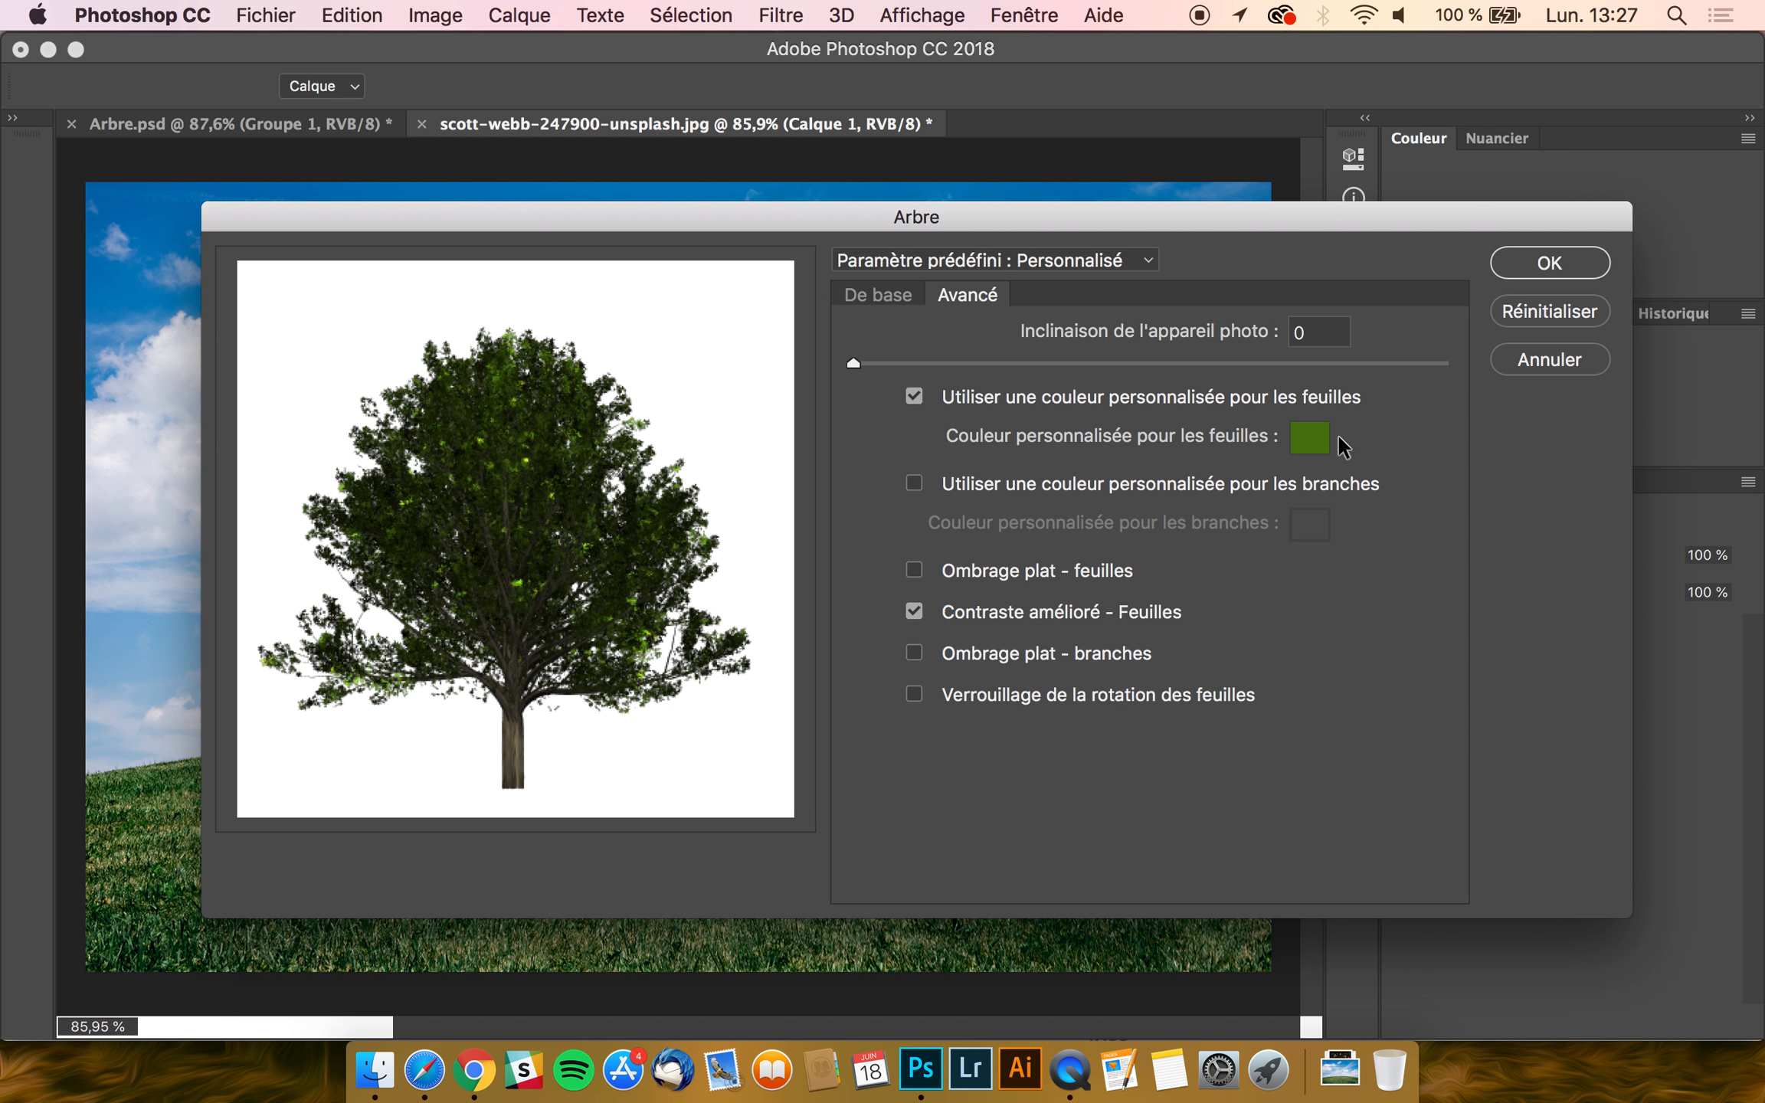
left_click(1318, 441)
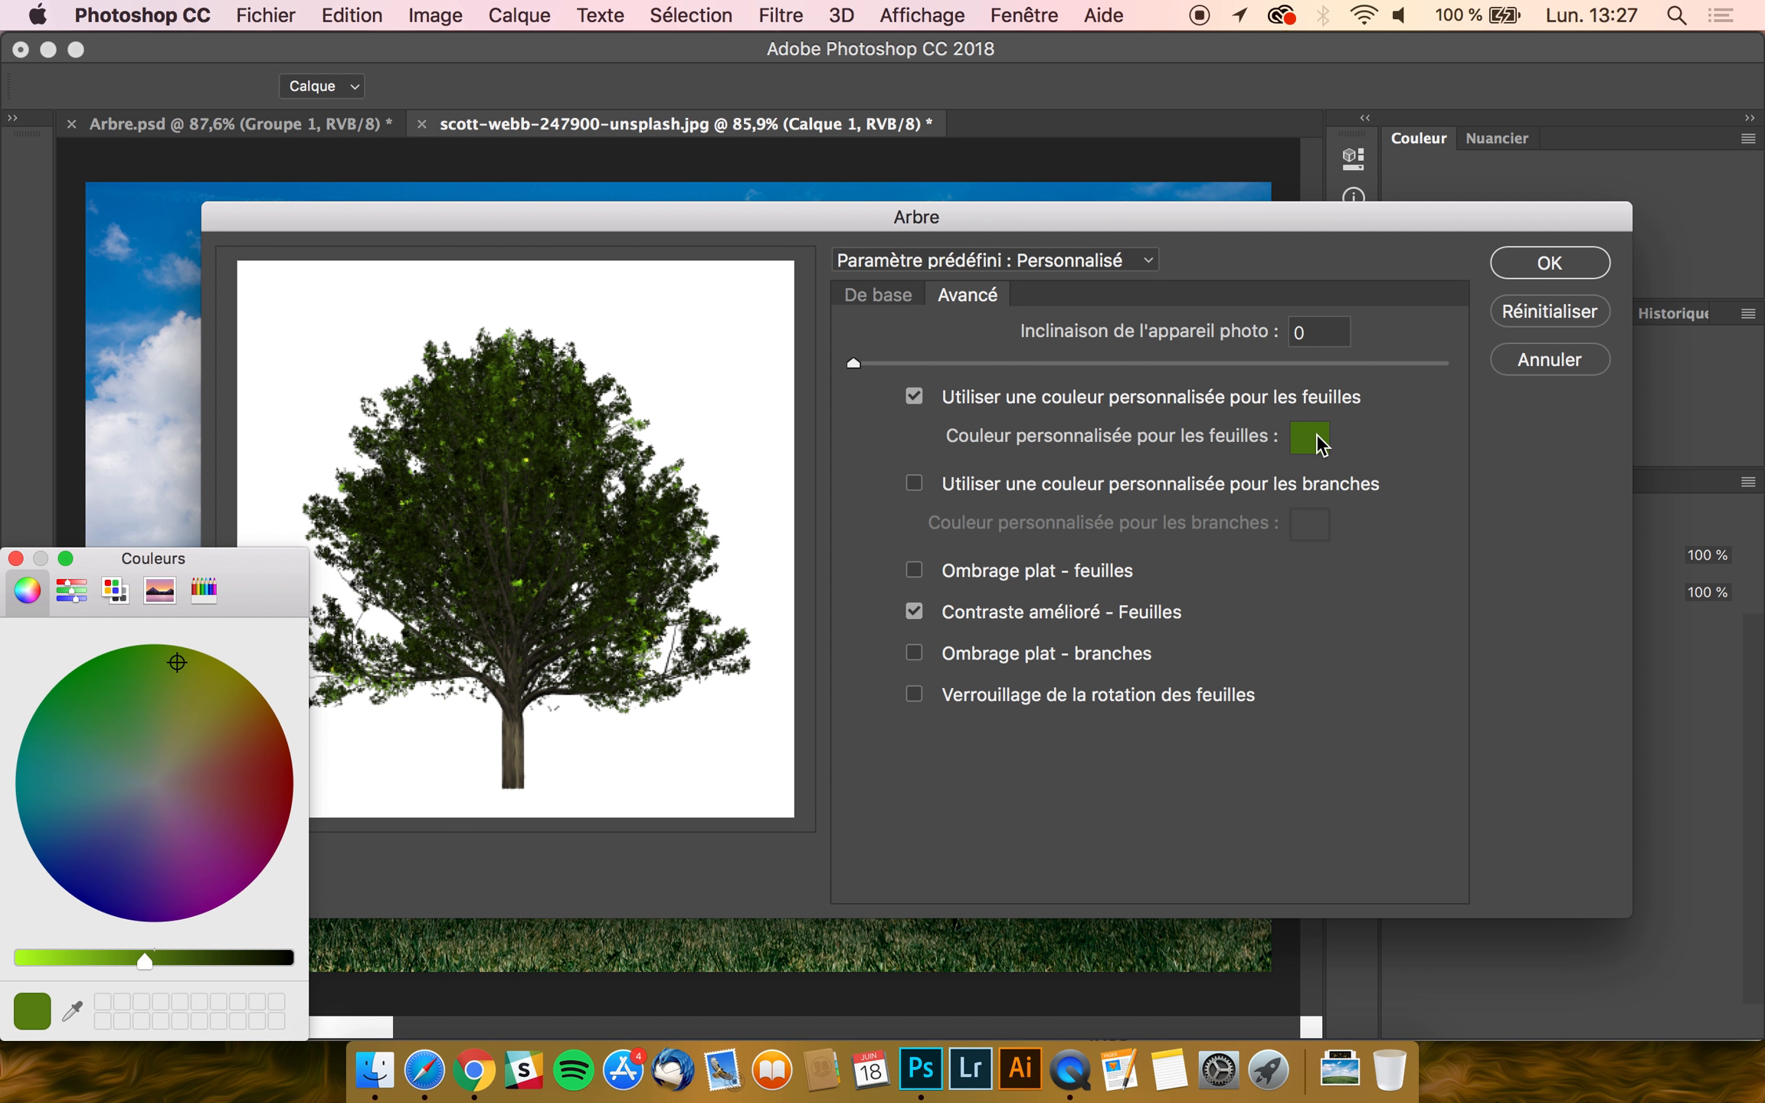
left_click(225, 758)
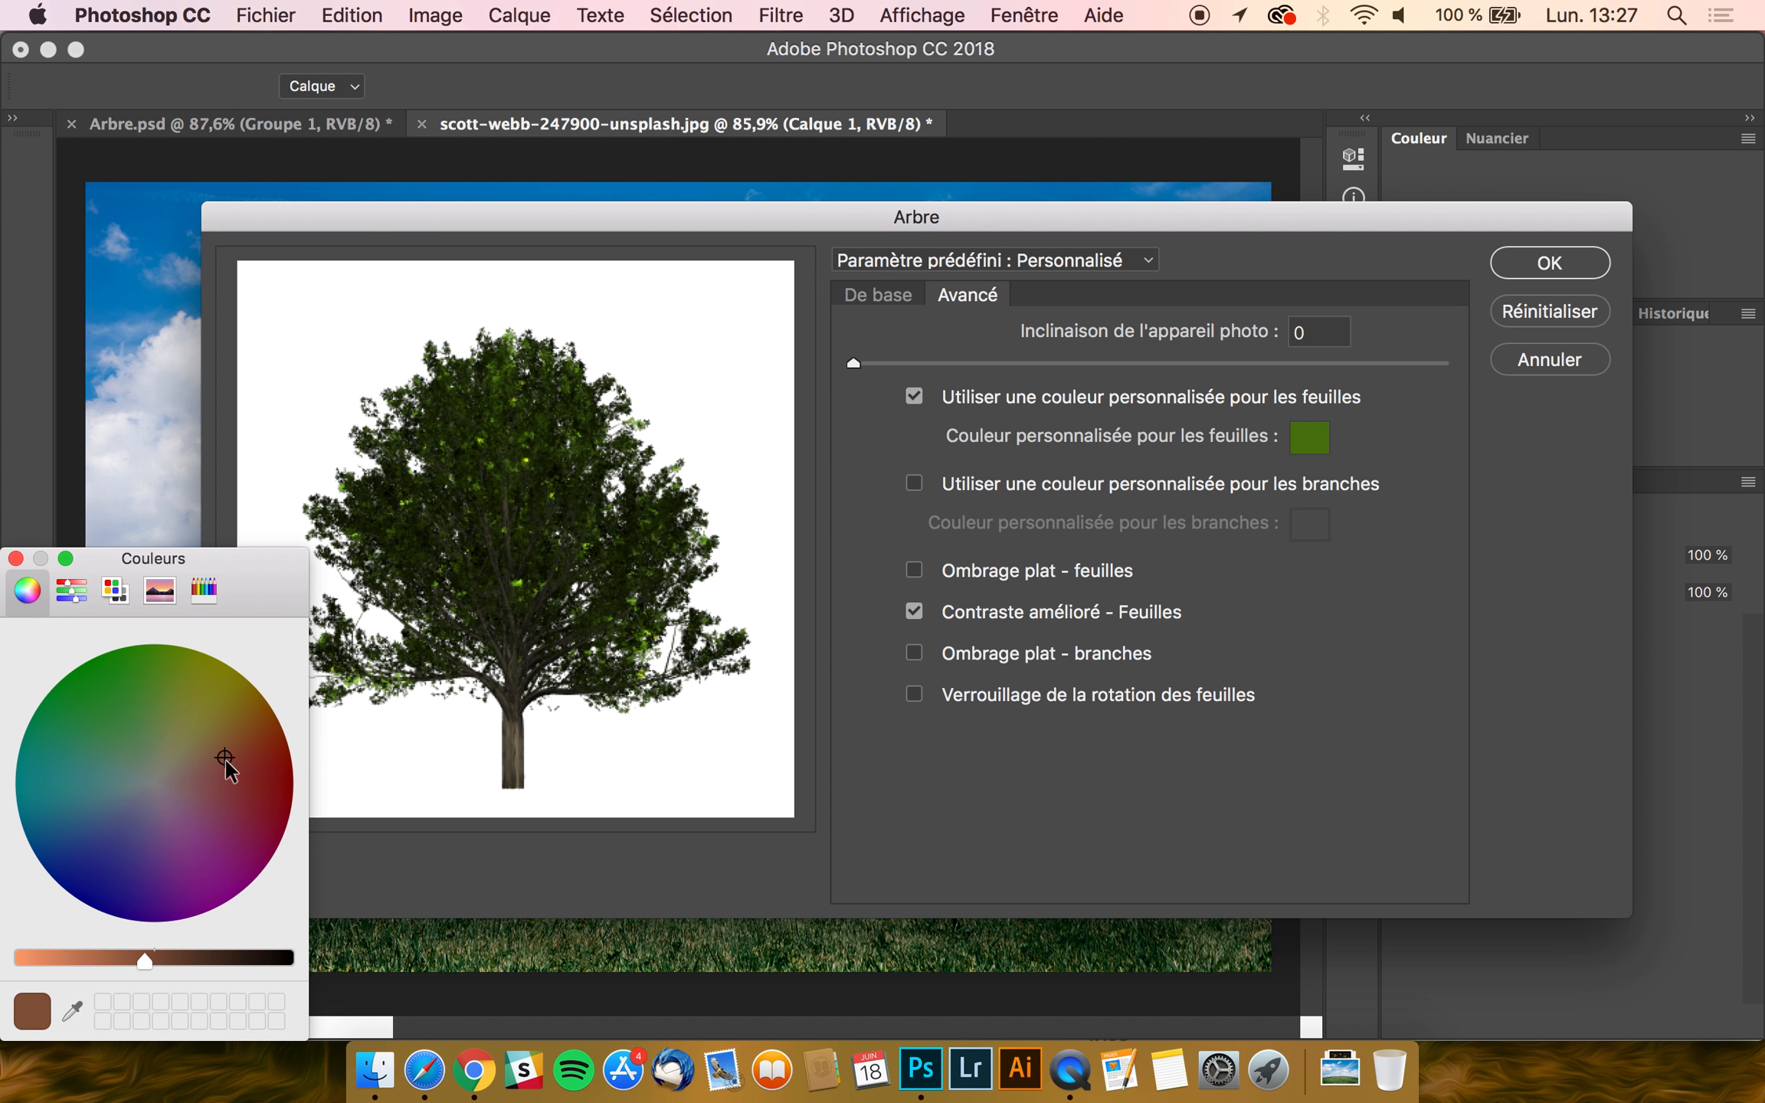
left_click(108, 959)
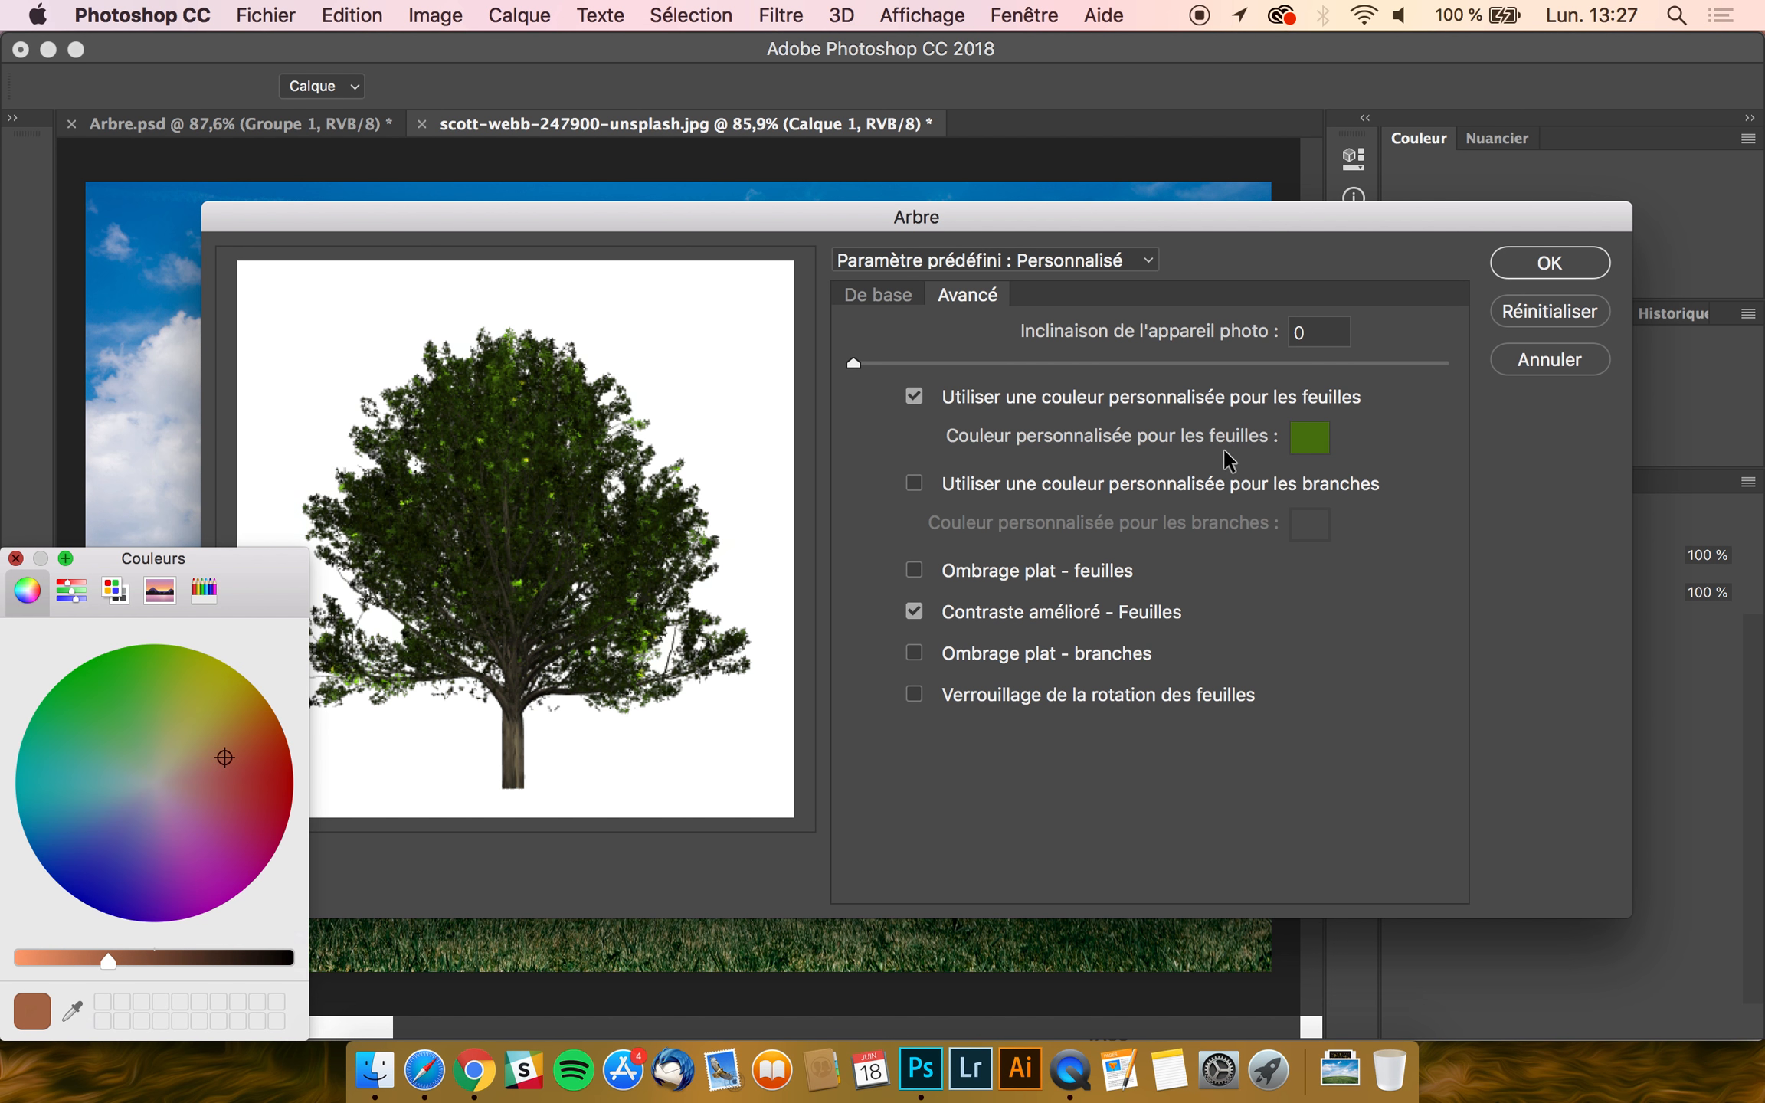
left_click(1308, 443)
left_click(73, 960)
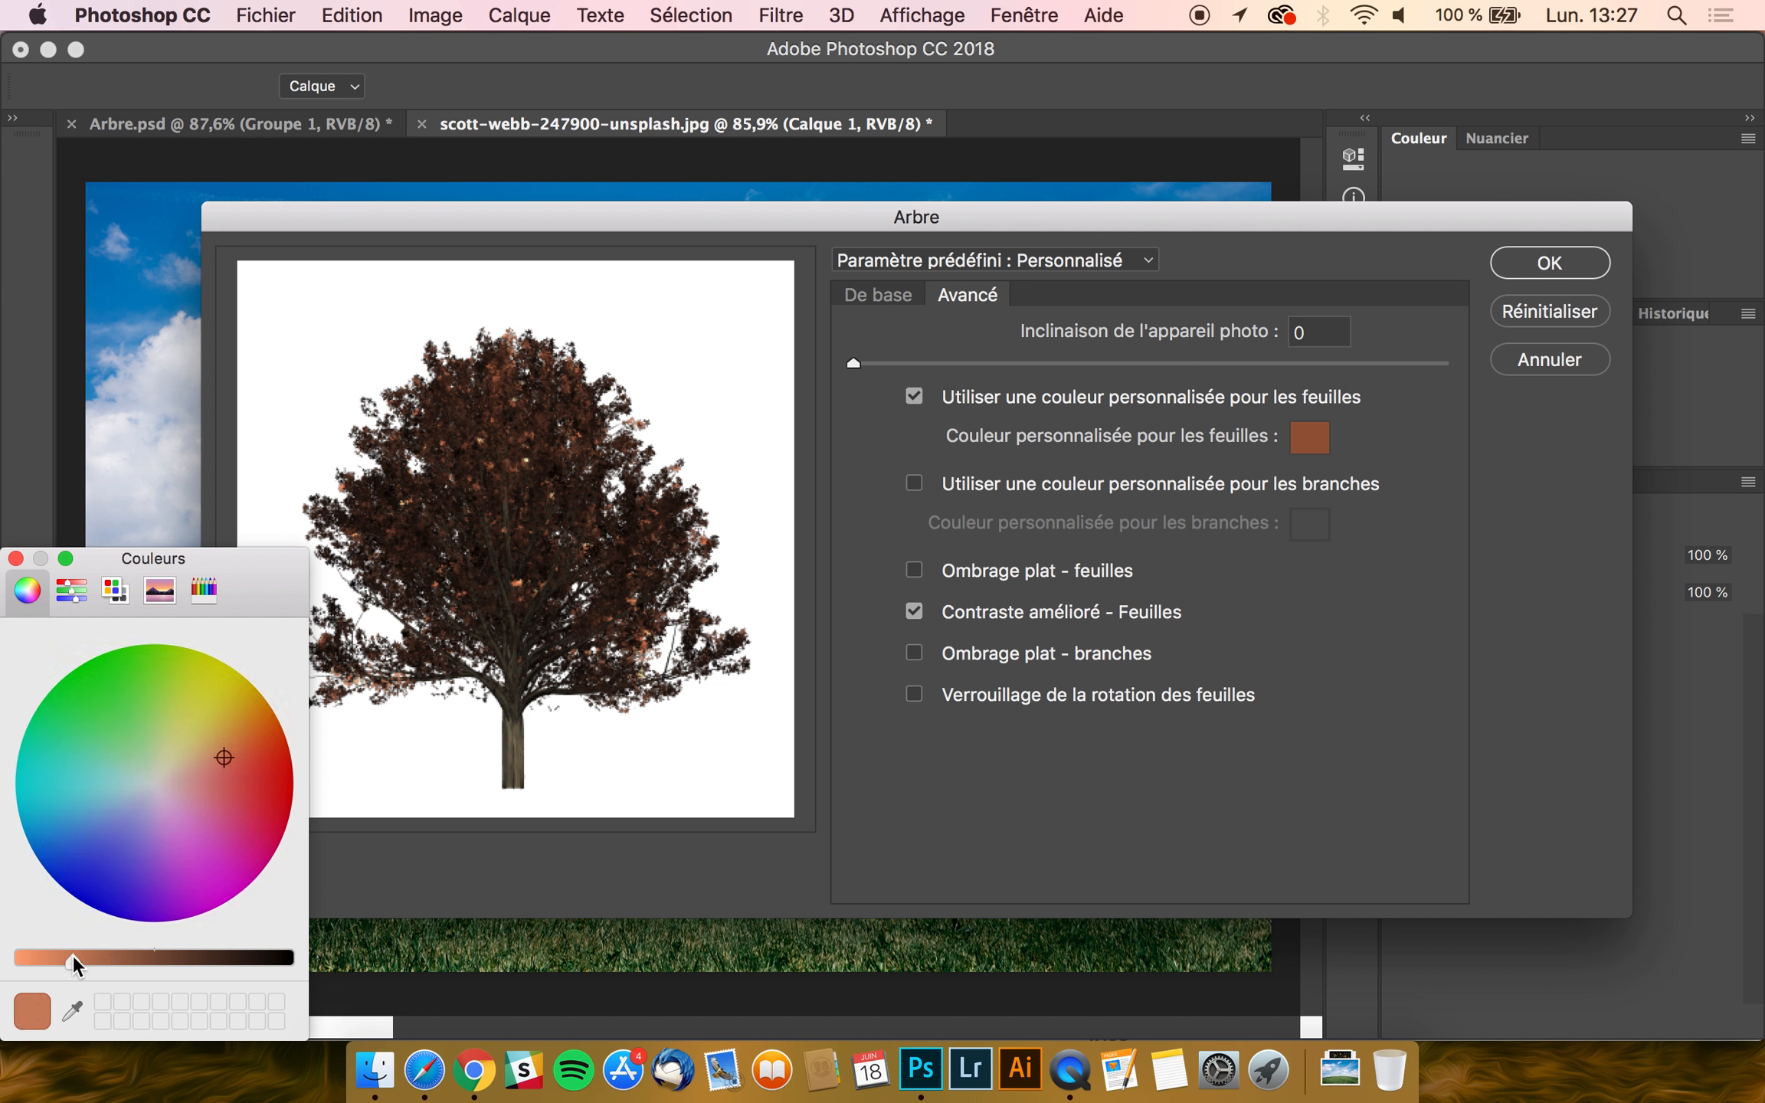
left_click_drag(219, 769, 243, 770)
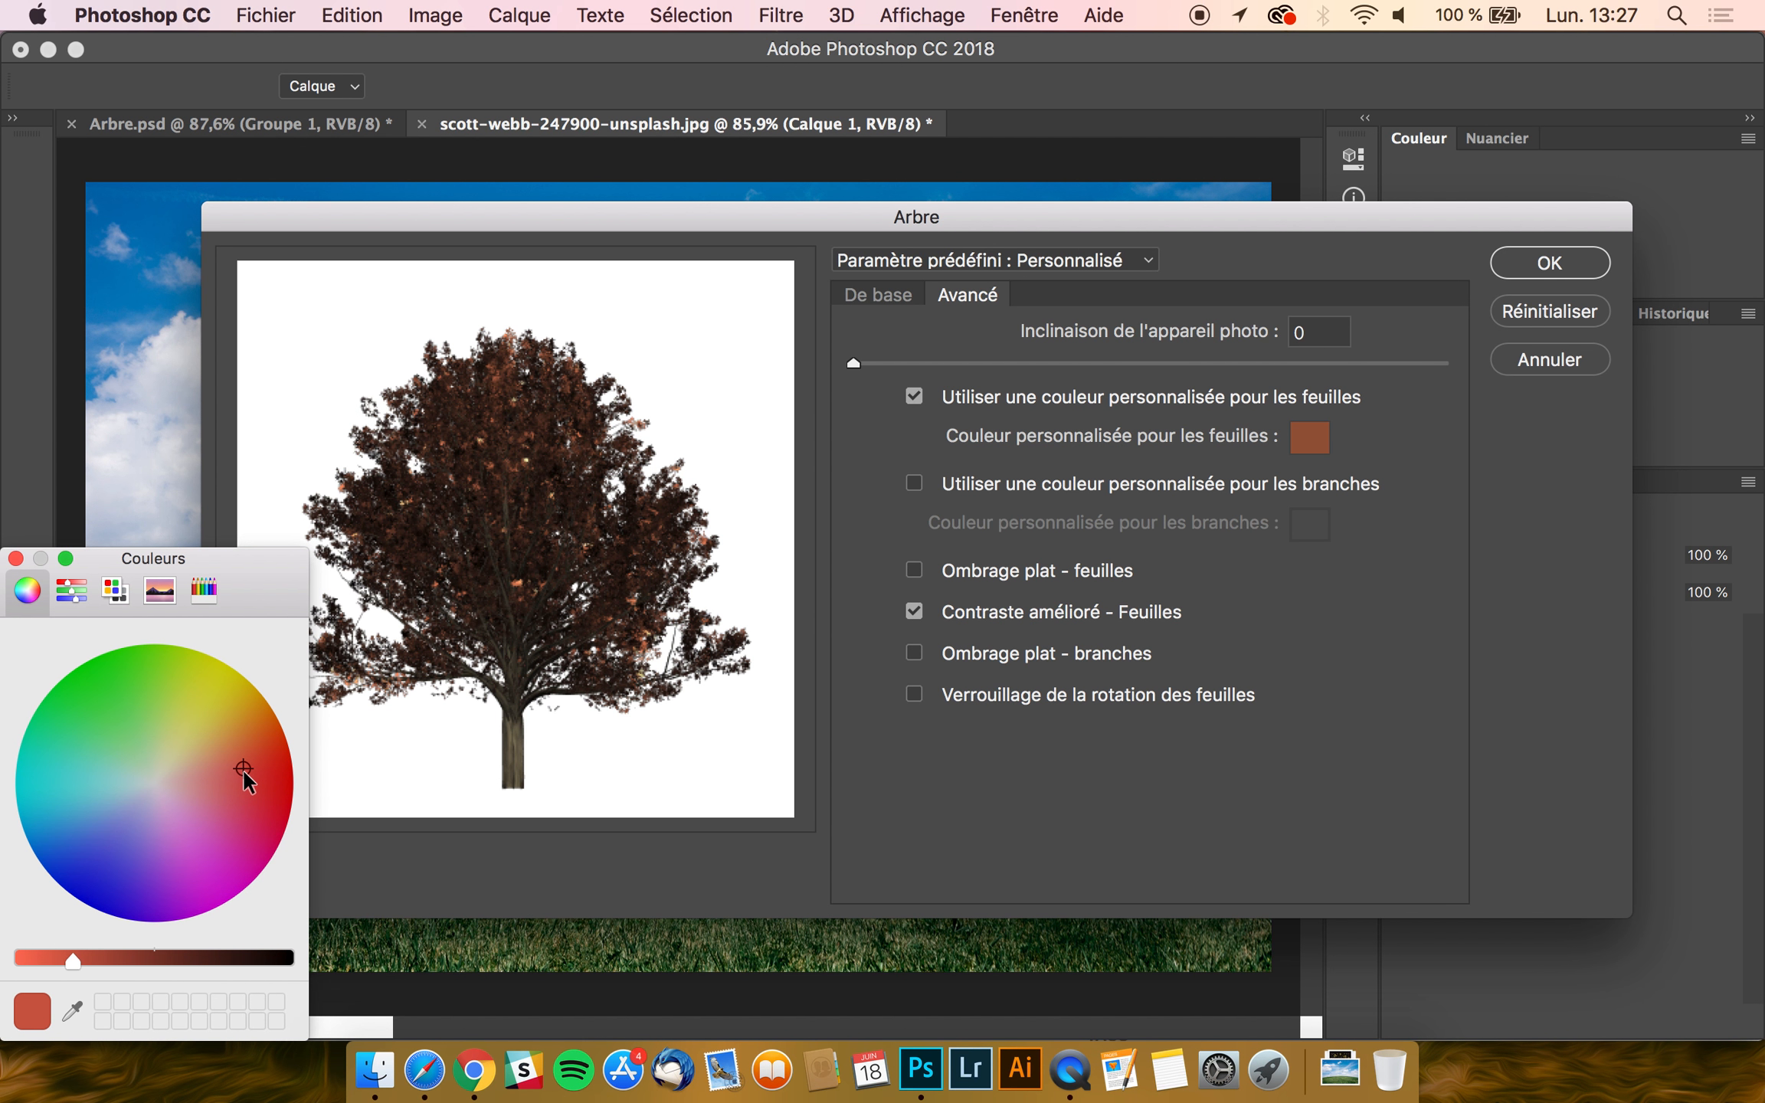
left_click(15, 558)
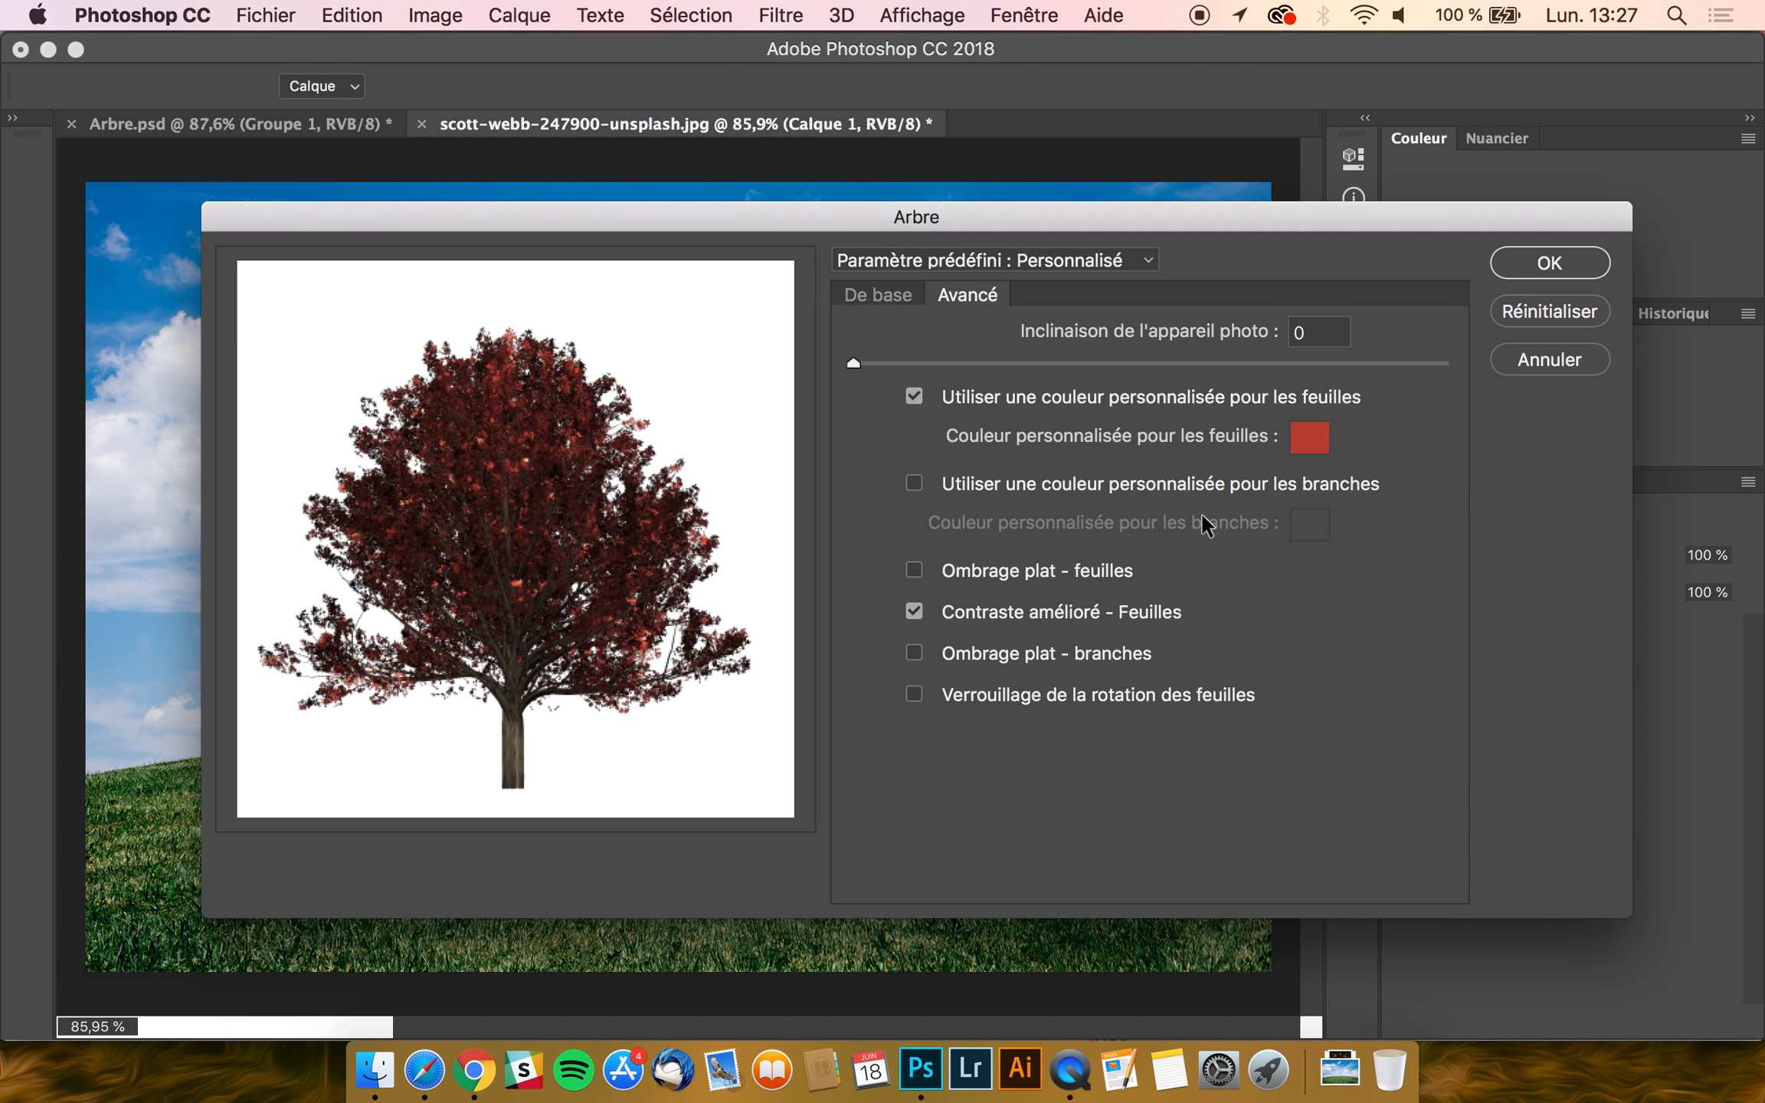
- Try a bright green as the custom leaf colour, change it to dark green, and fine-tune its brightness
left_click(1310, 438)
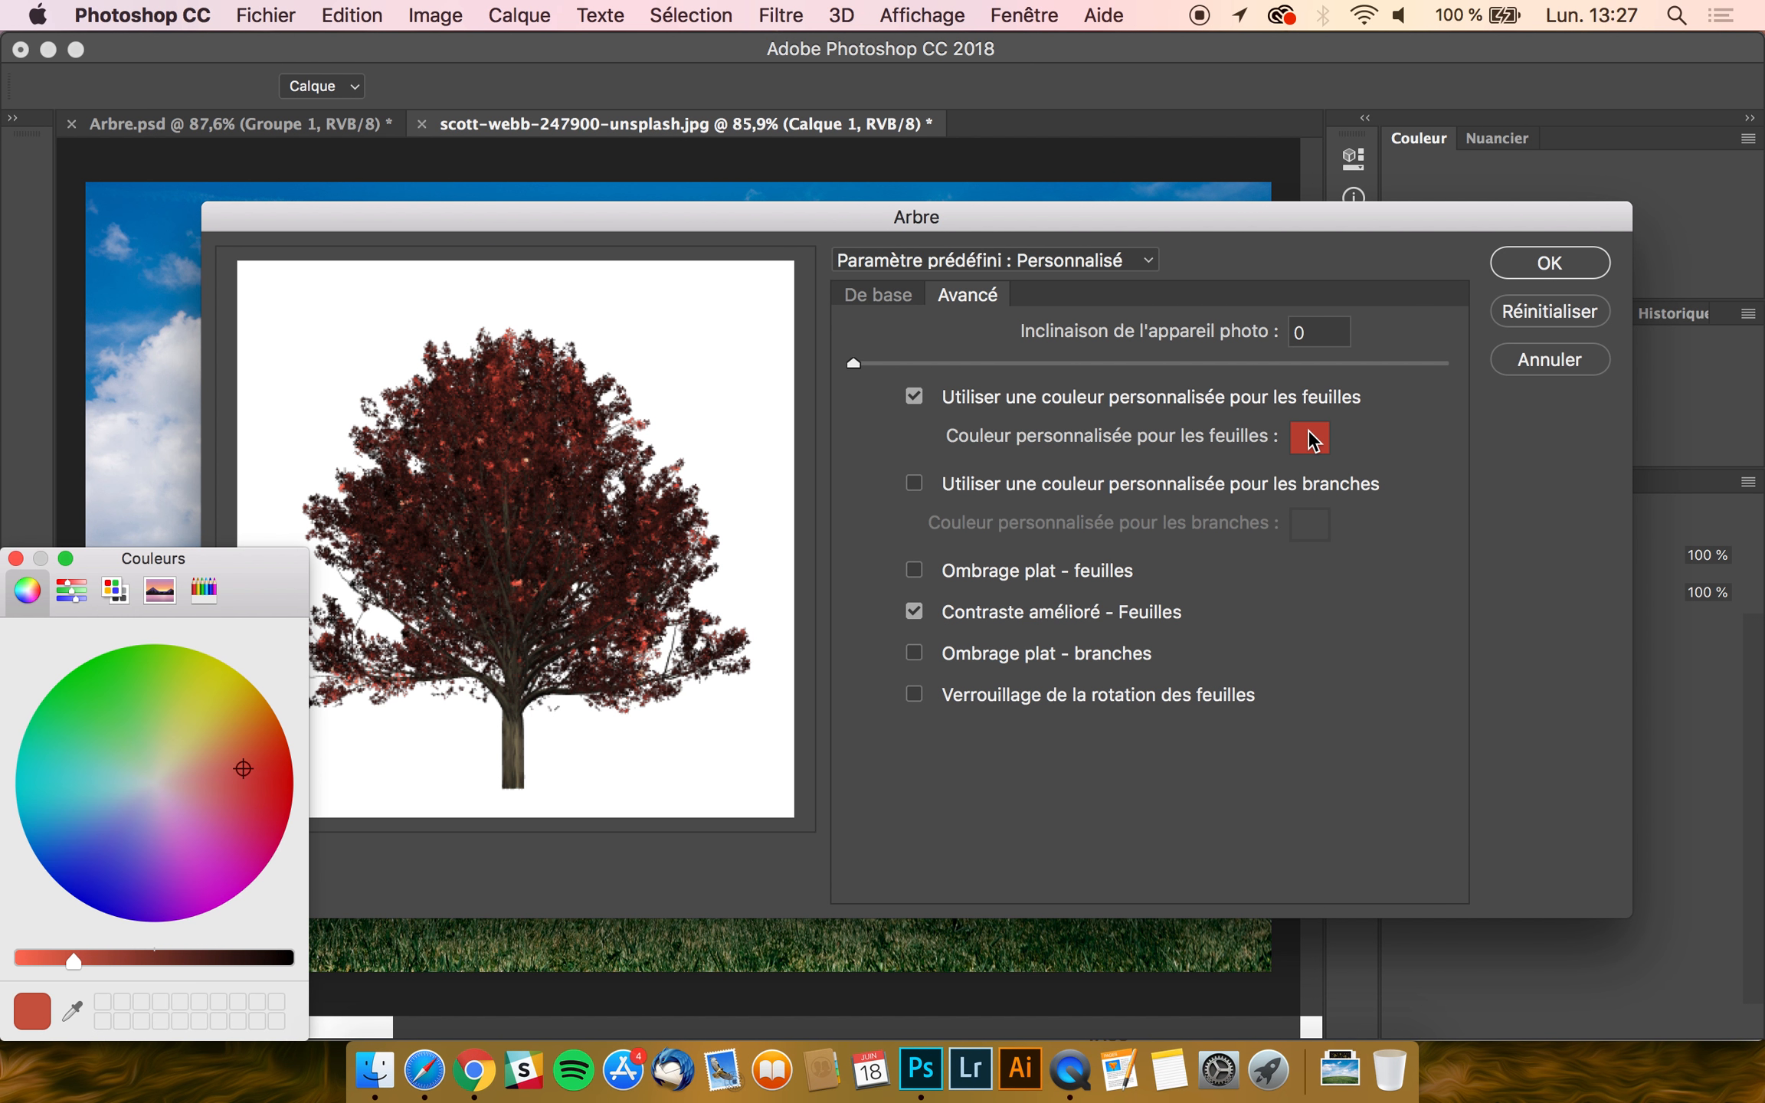
left_click(103, 682)
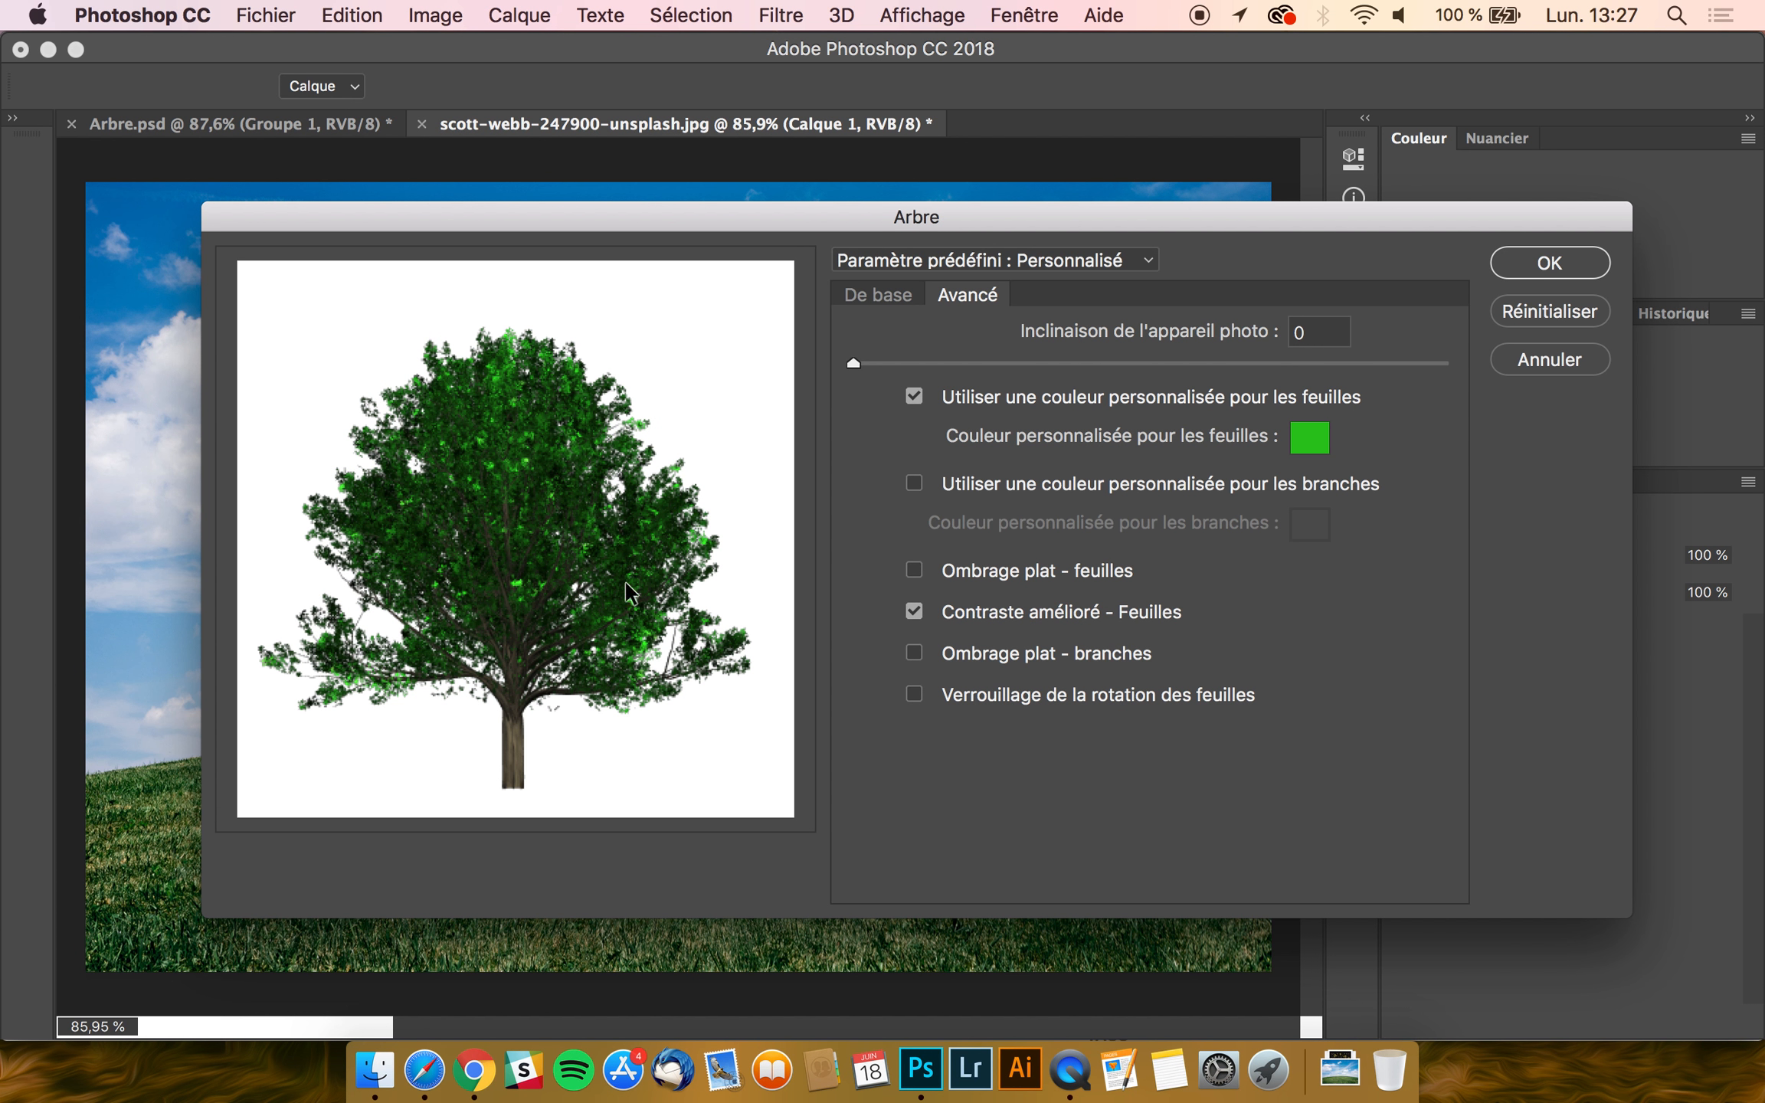
left_click(1312, 444)
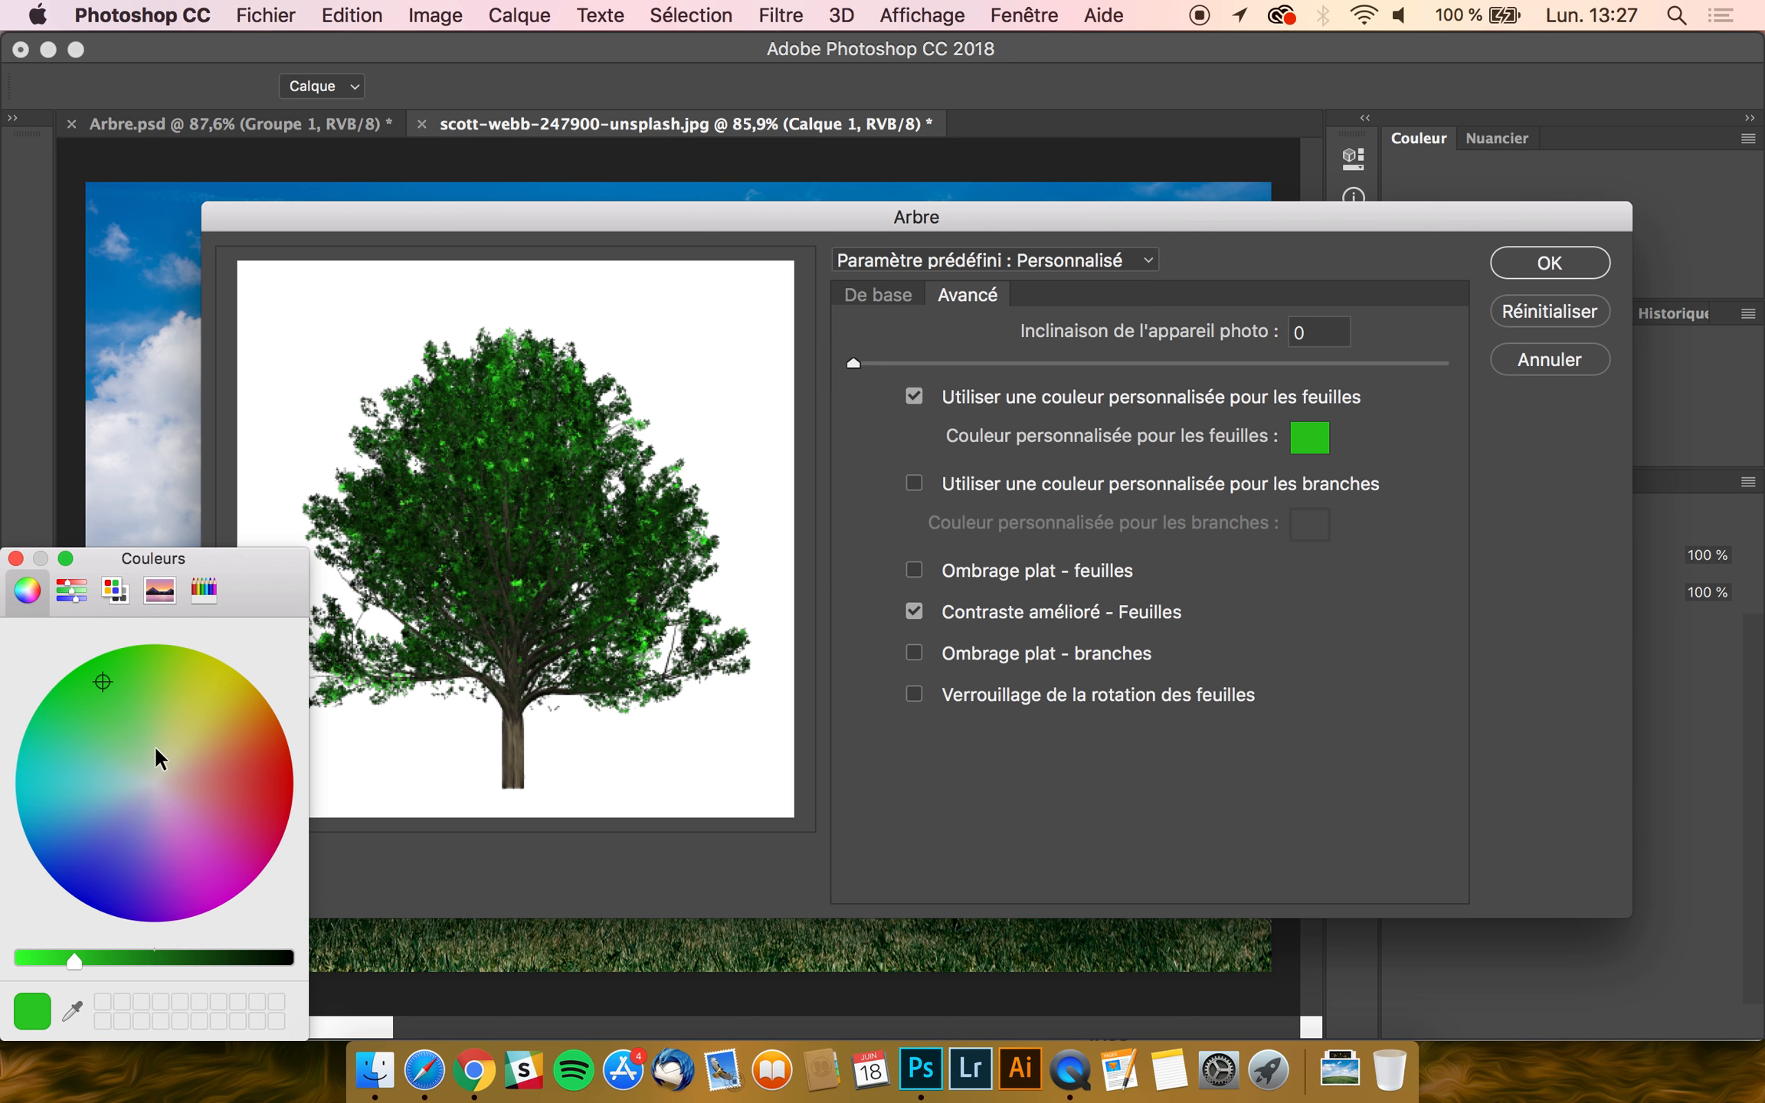
left_click(129, 698)
left_click(126, 668)
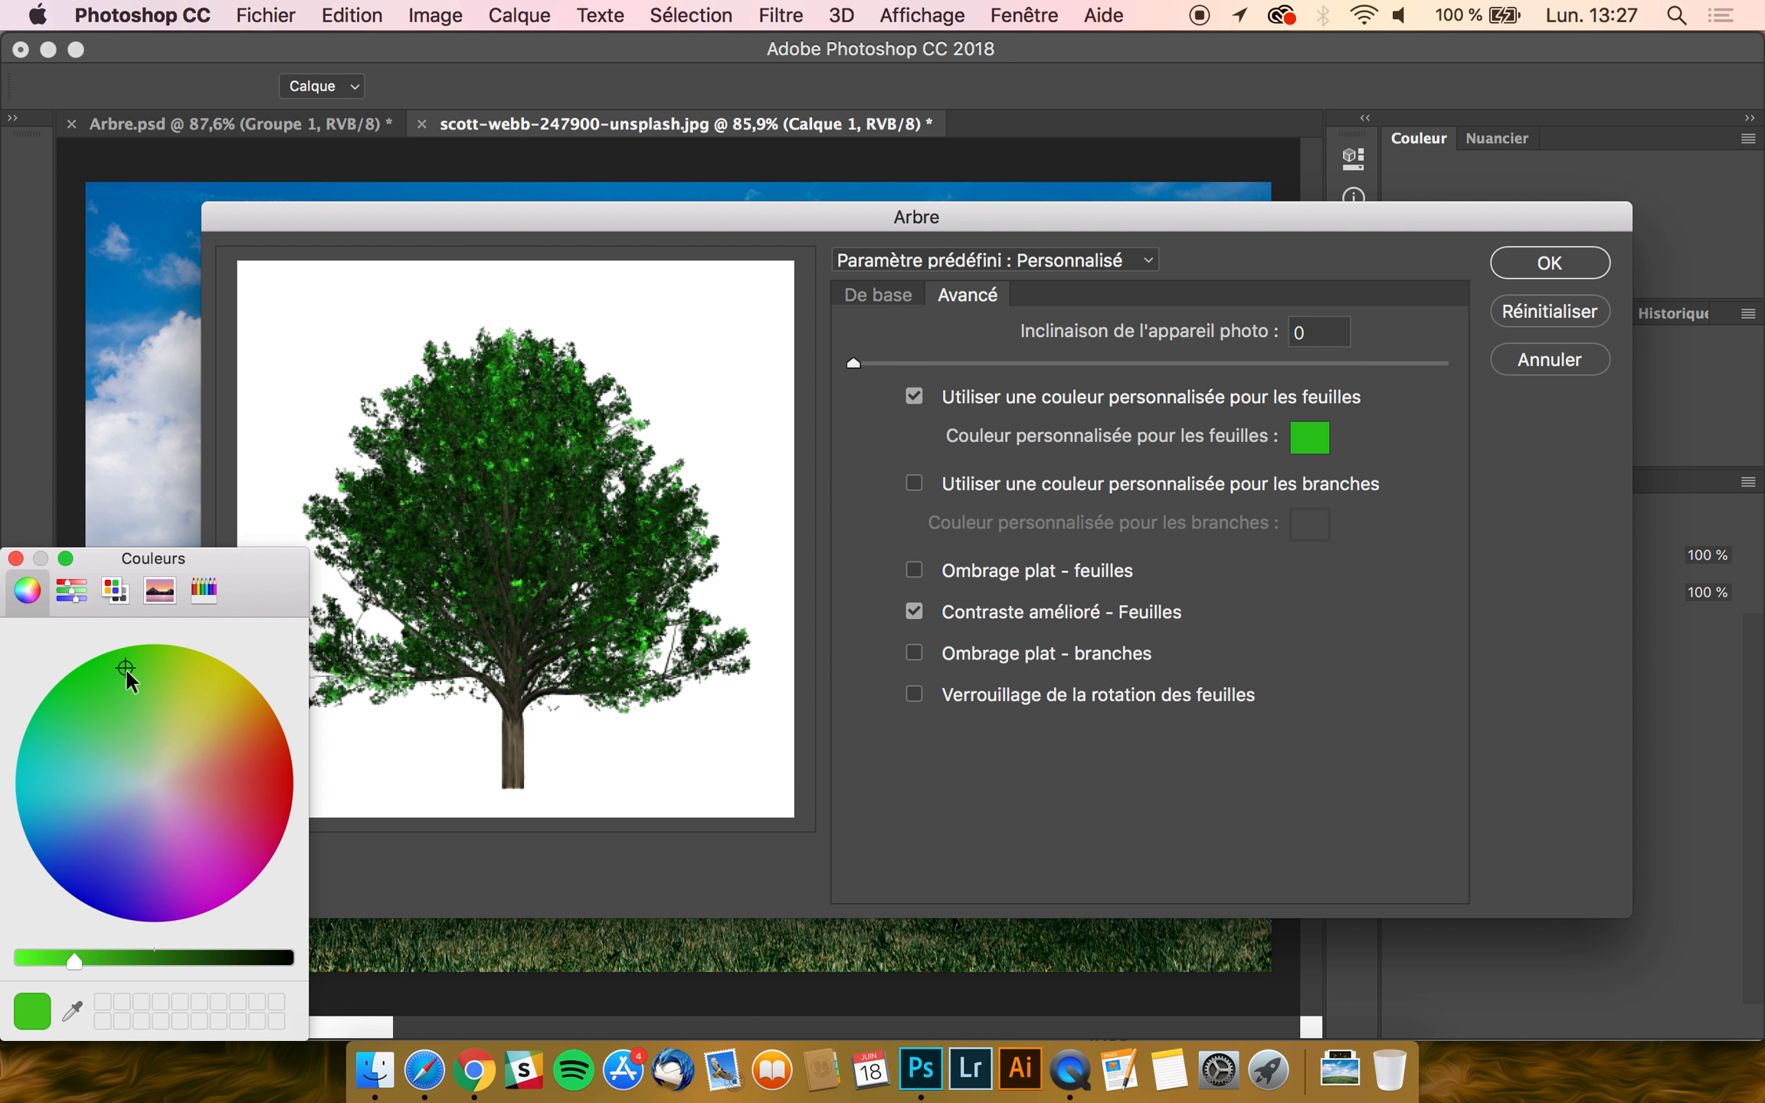
left_click(187, 961)
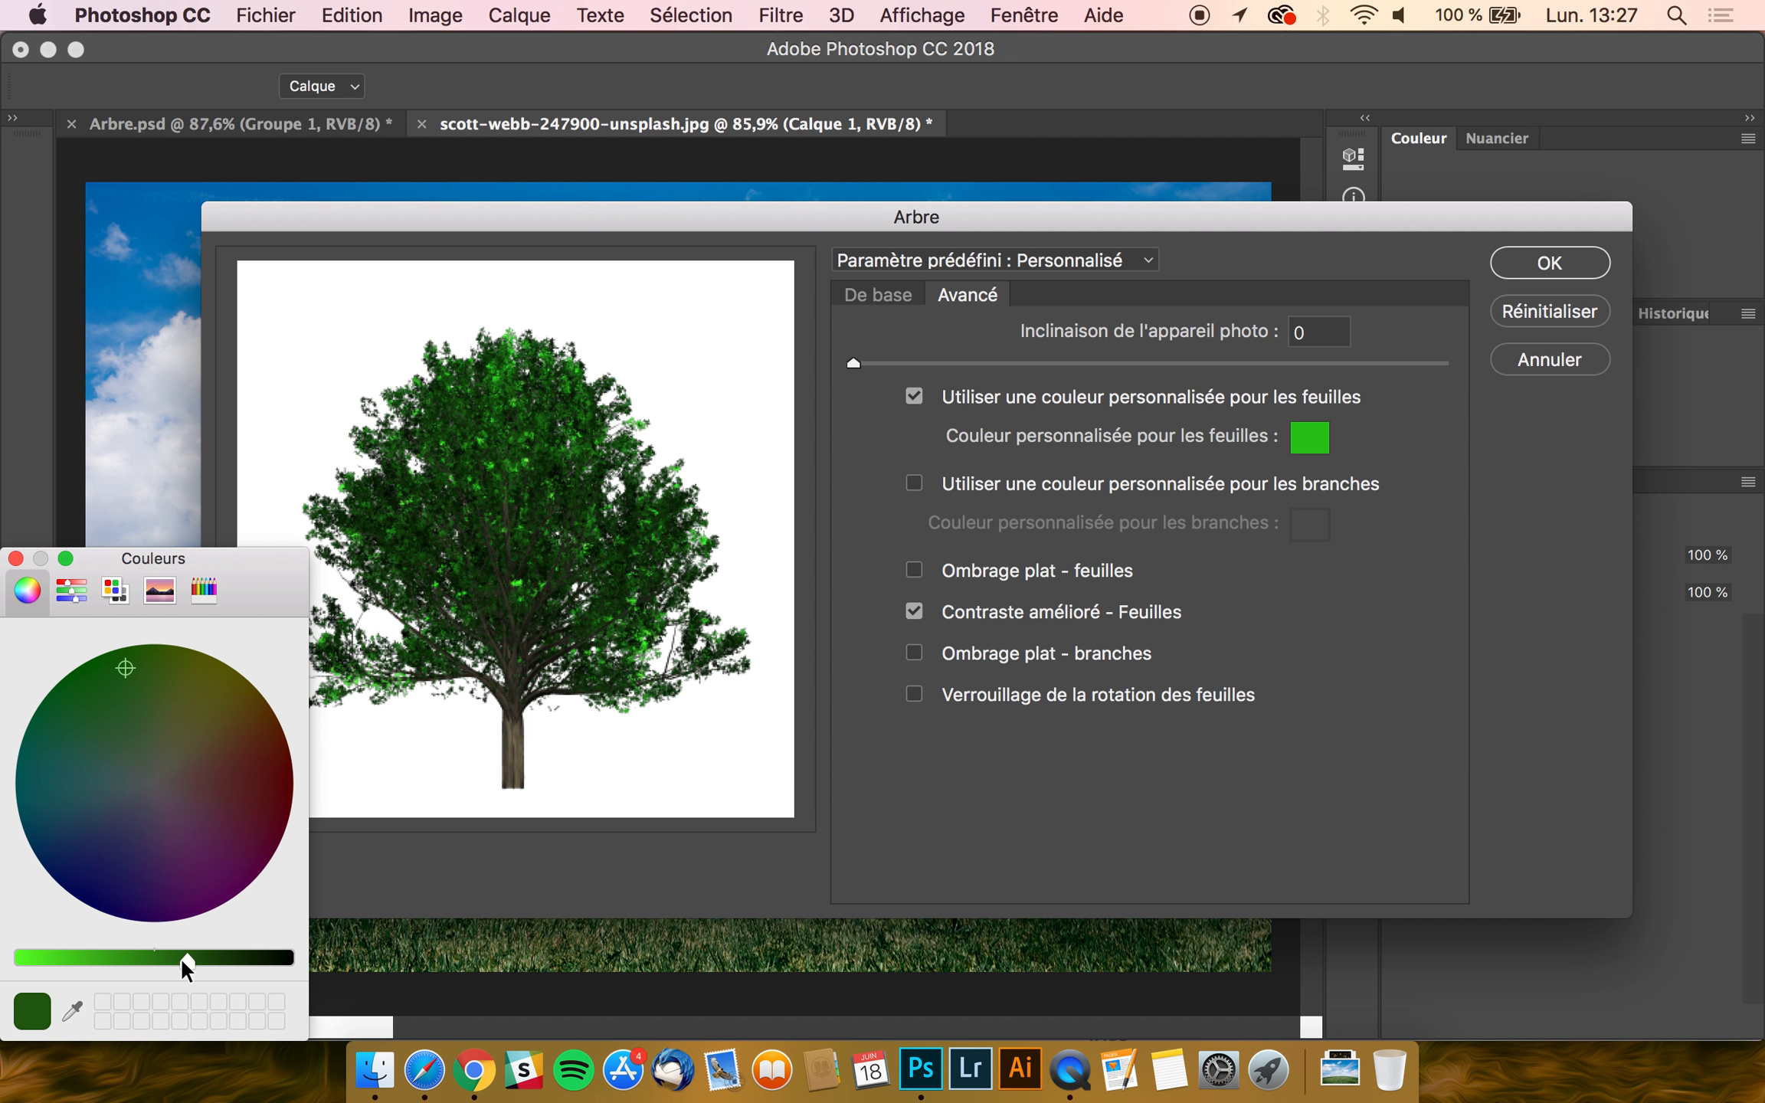
left_click_drag(187, 962, 167, 961)
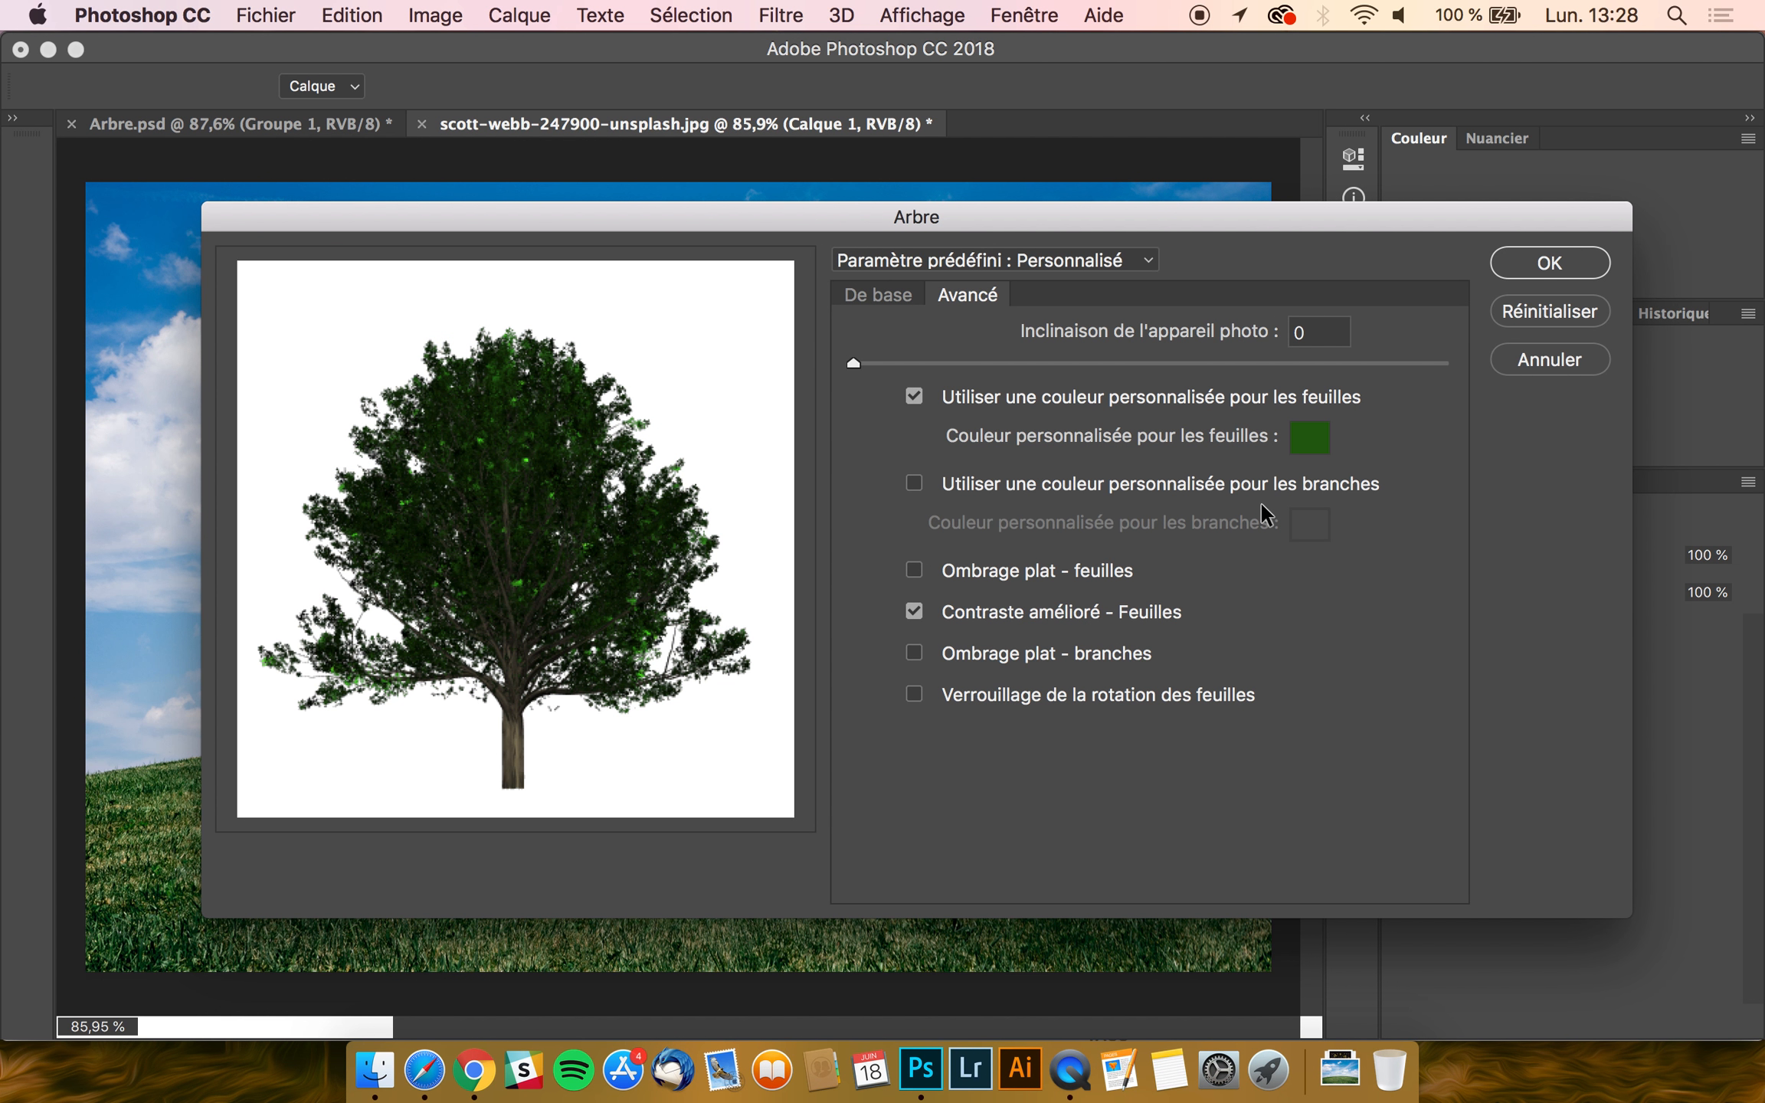
left_click(1310, 440)
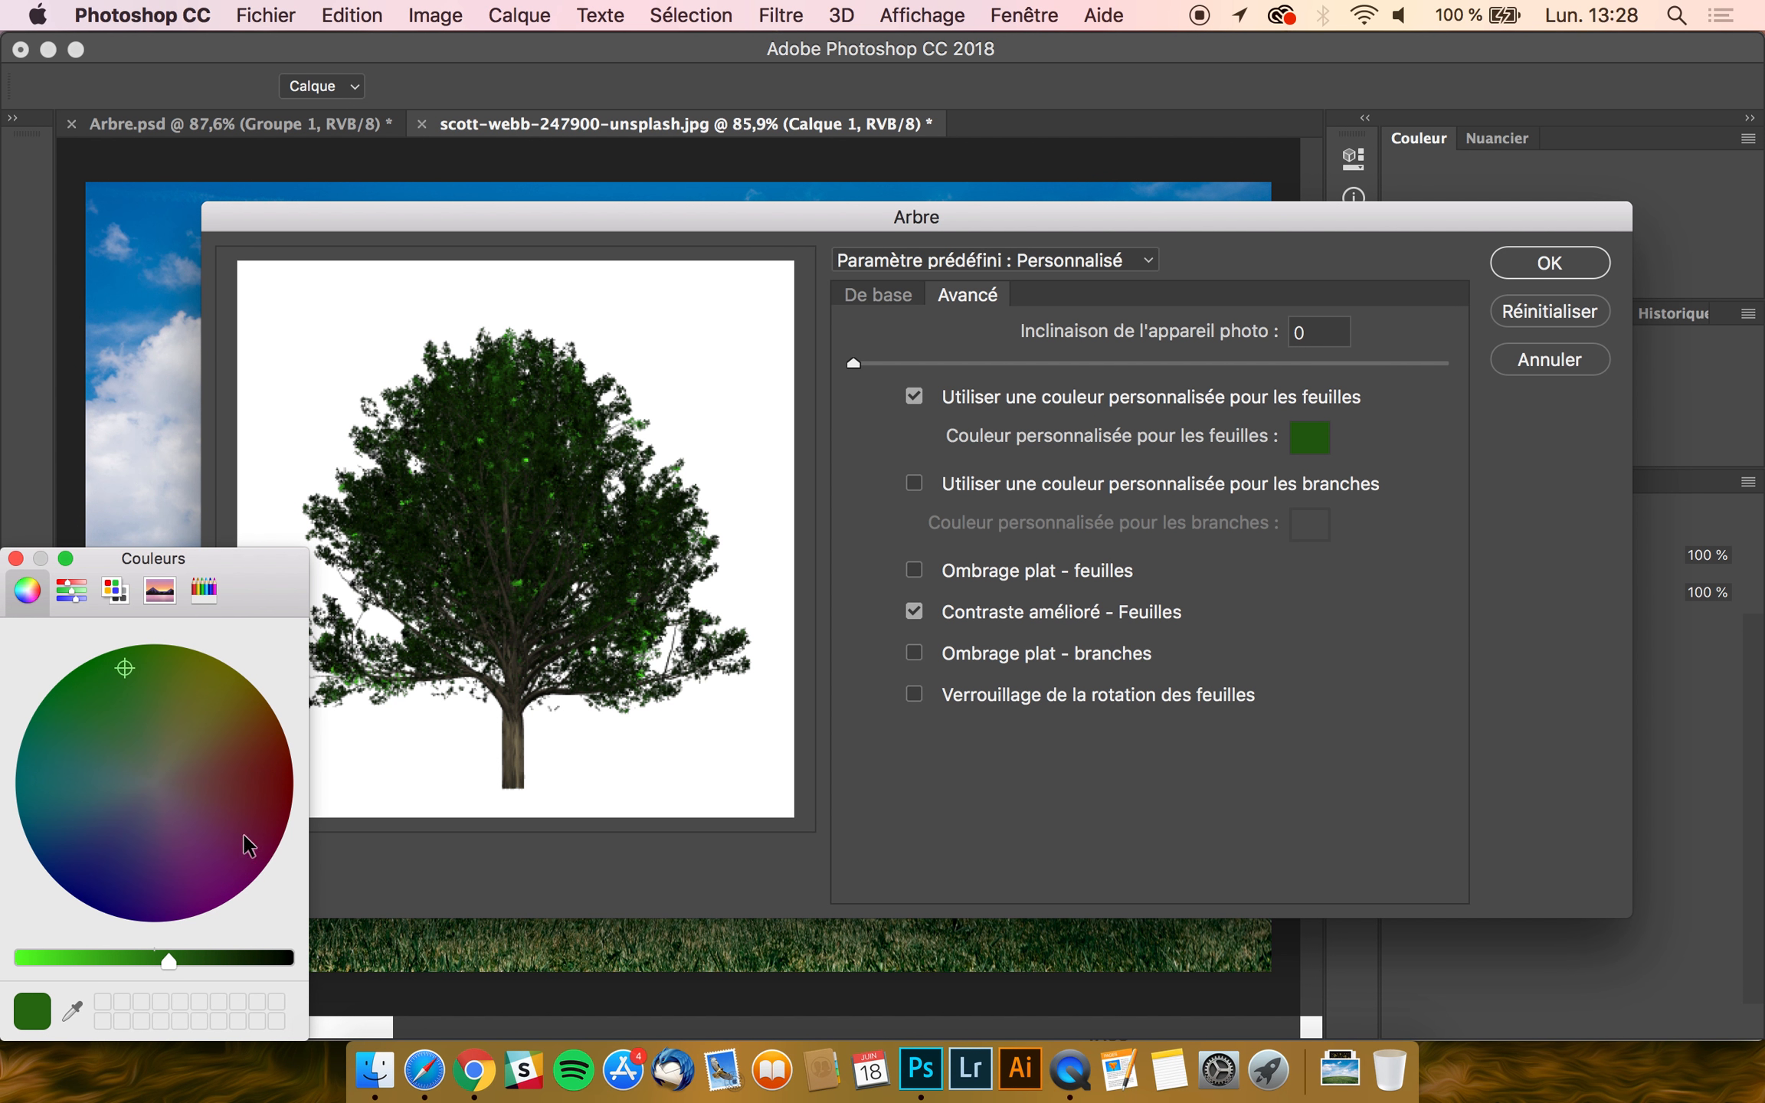
left_click_drag(151, 963, 147, 961)
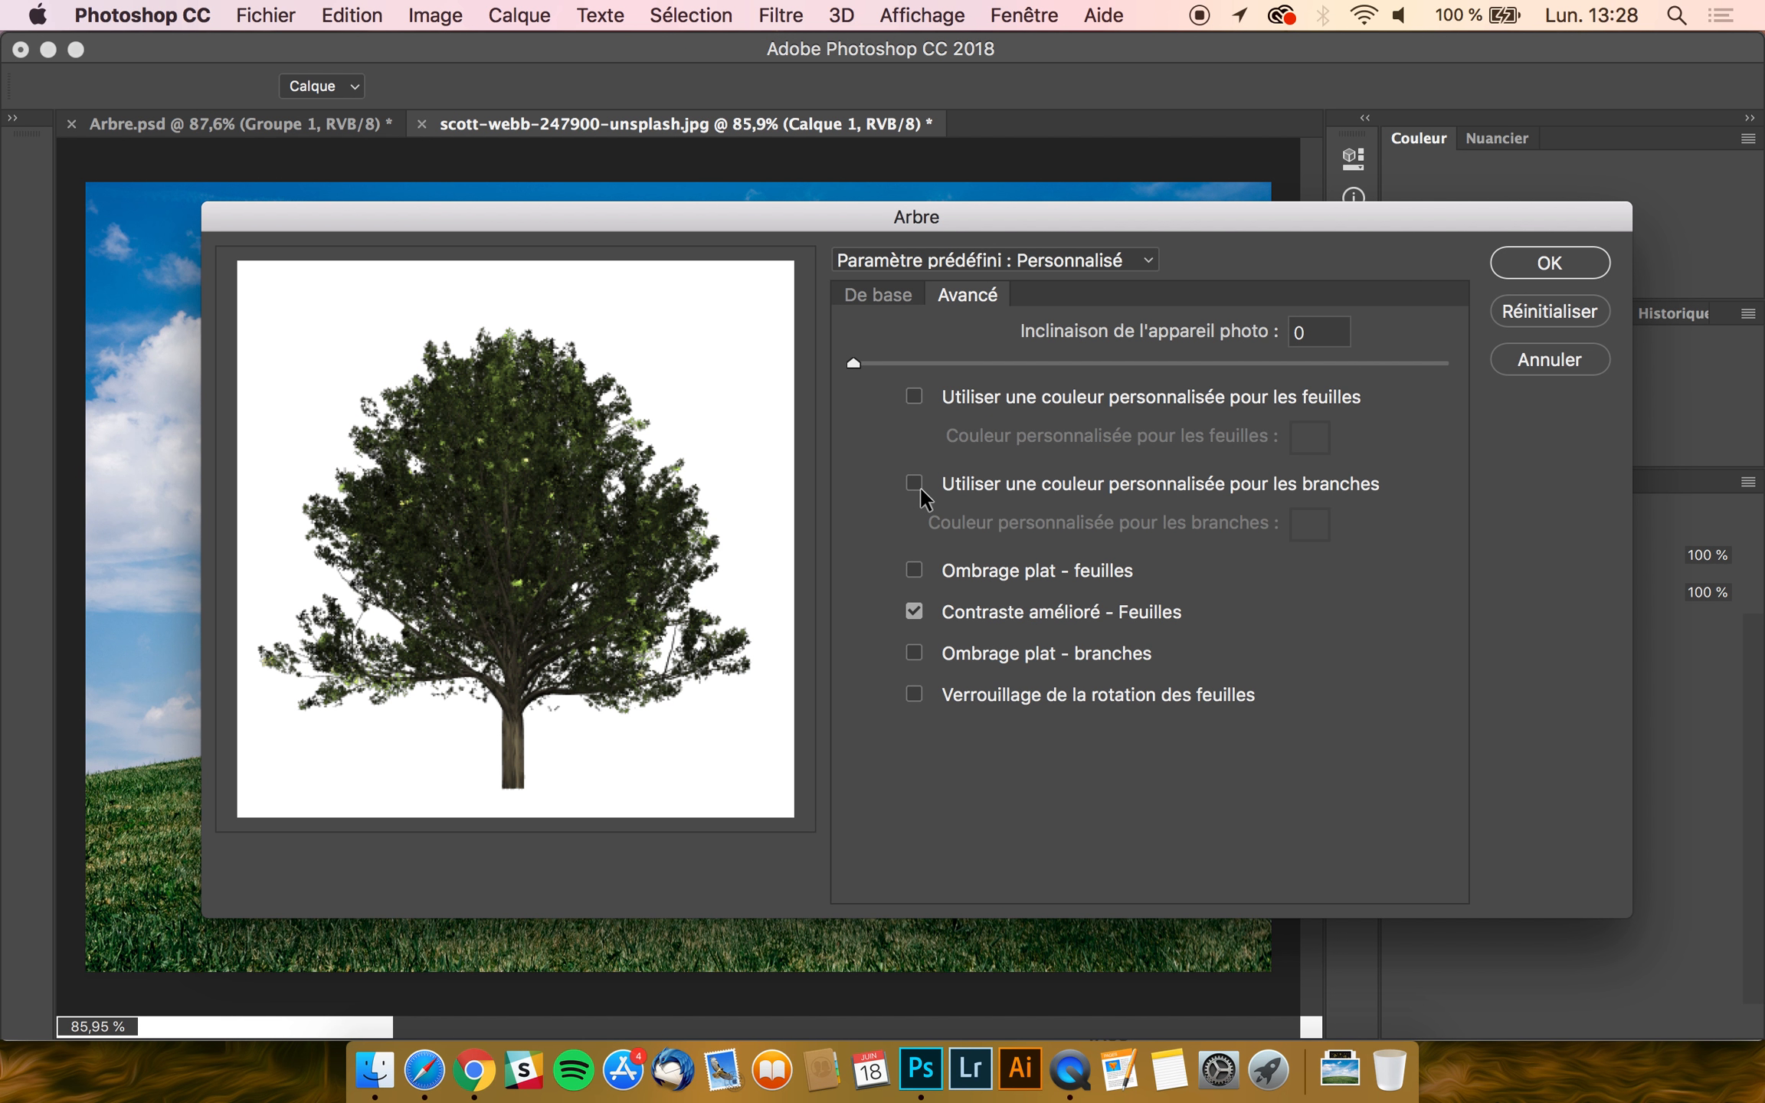
- Preview flat leaf shading (Ombrage plat - feuilles), the leaves without enhanced contrast (Contraste amélioré), and locked leaf rotation, restoring each option
left_click(916, 574)
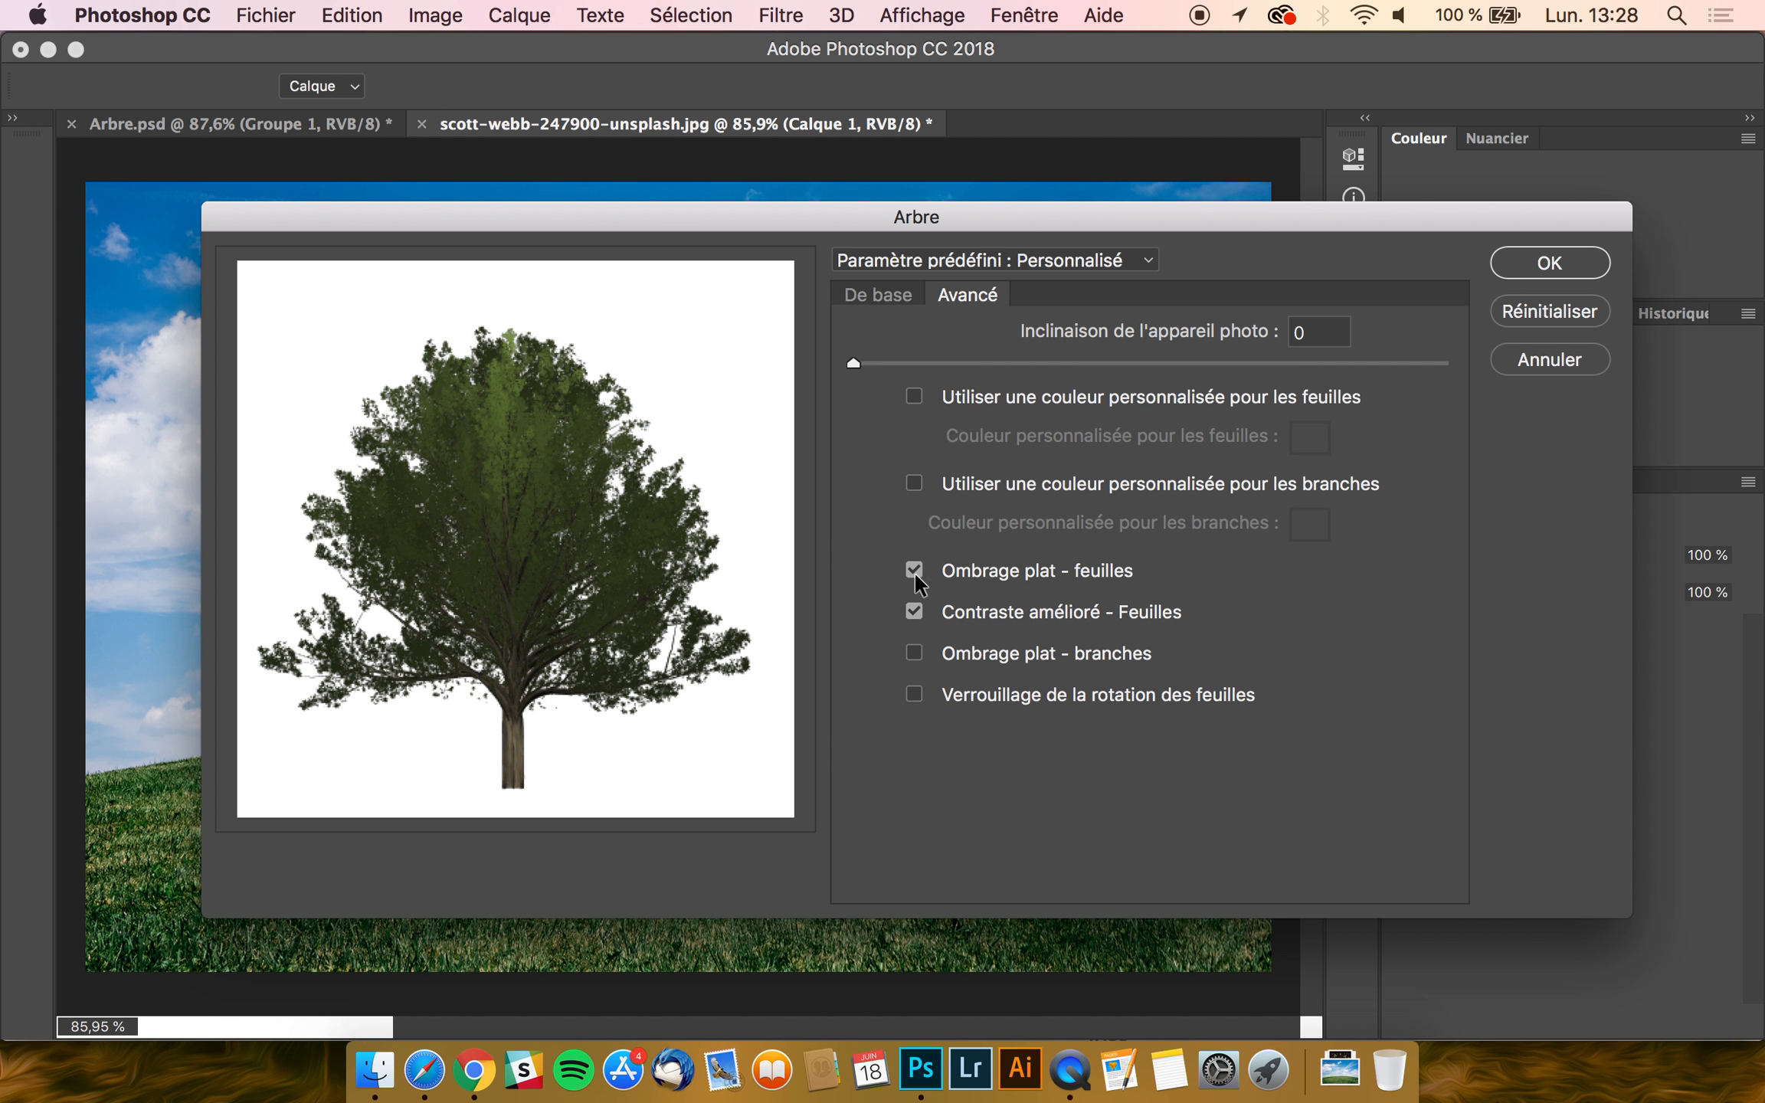
left_click(915, 612)
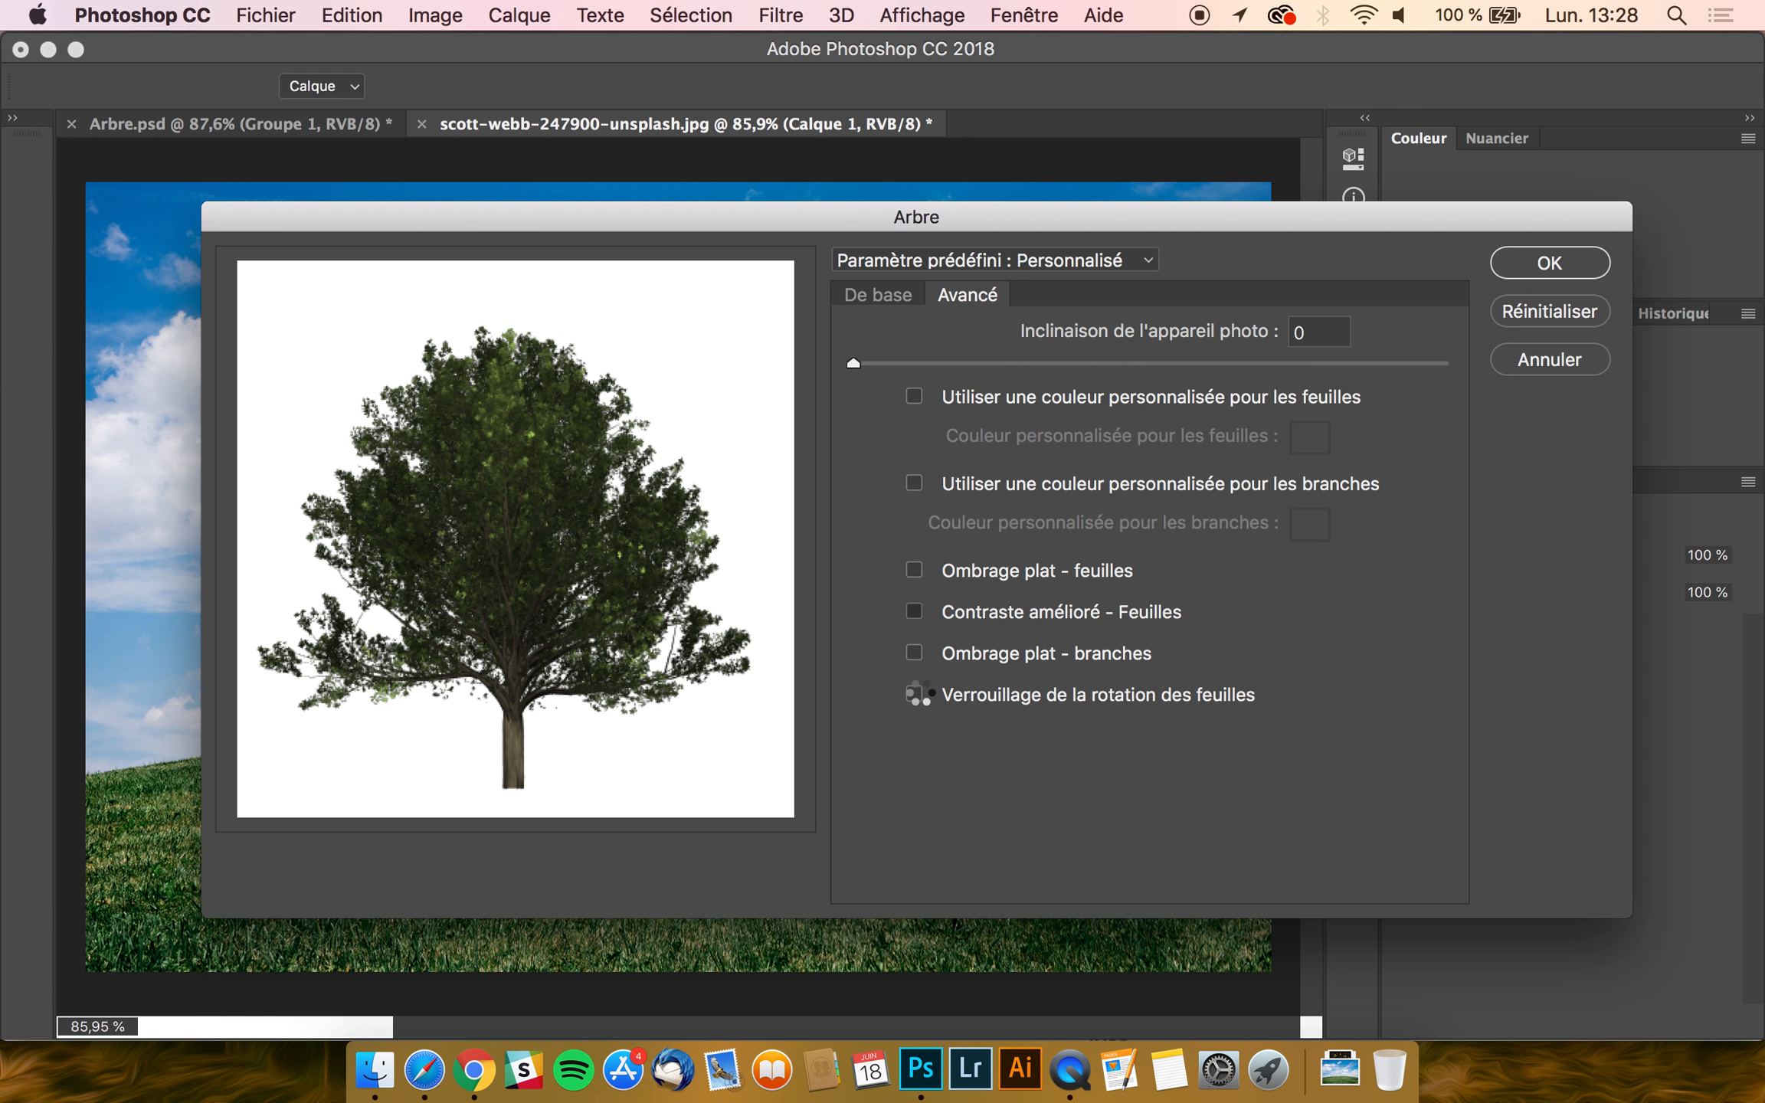
left_click(920, 700)
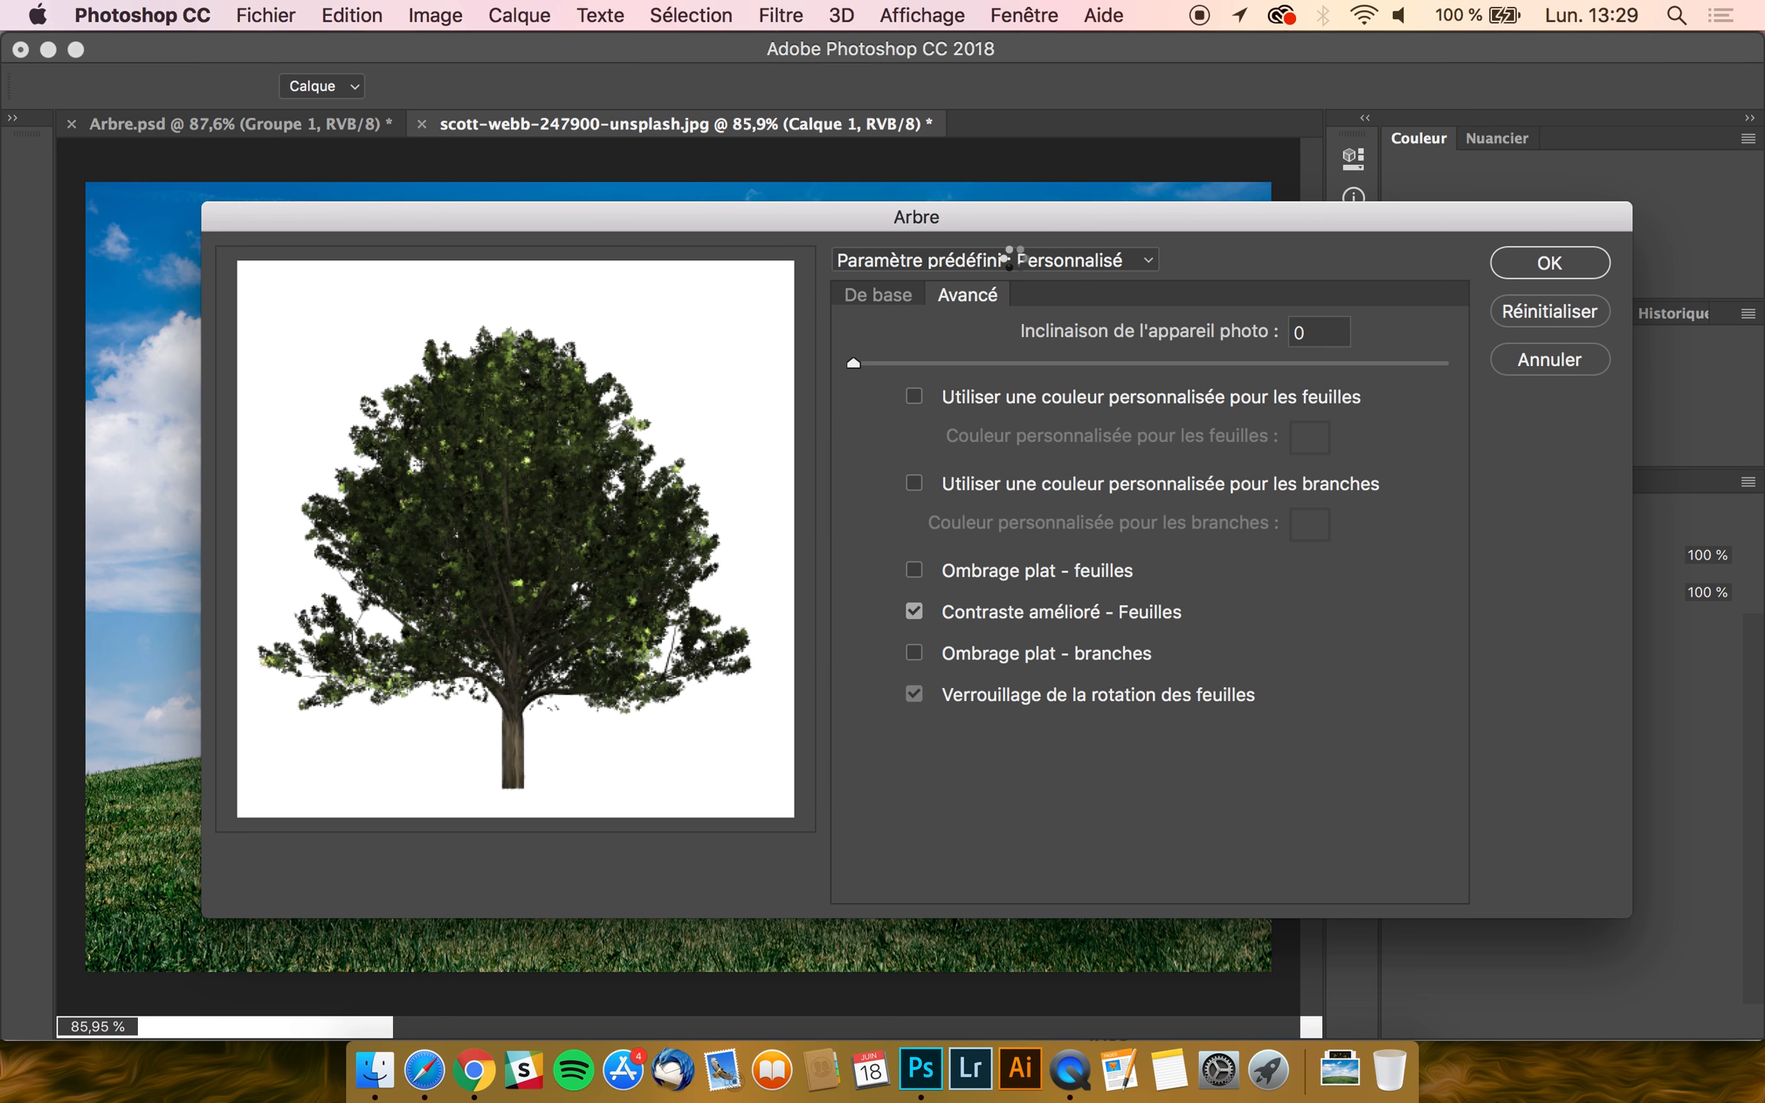
- Save the current tree settings as a preset named "Arbre Tuto"
left_click(1014, 264)
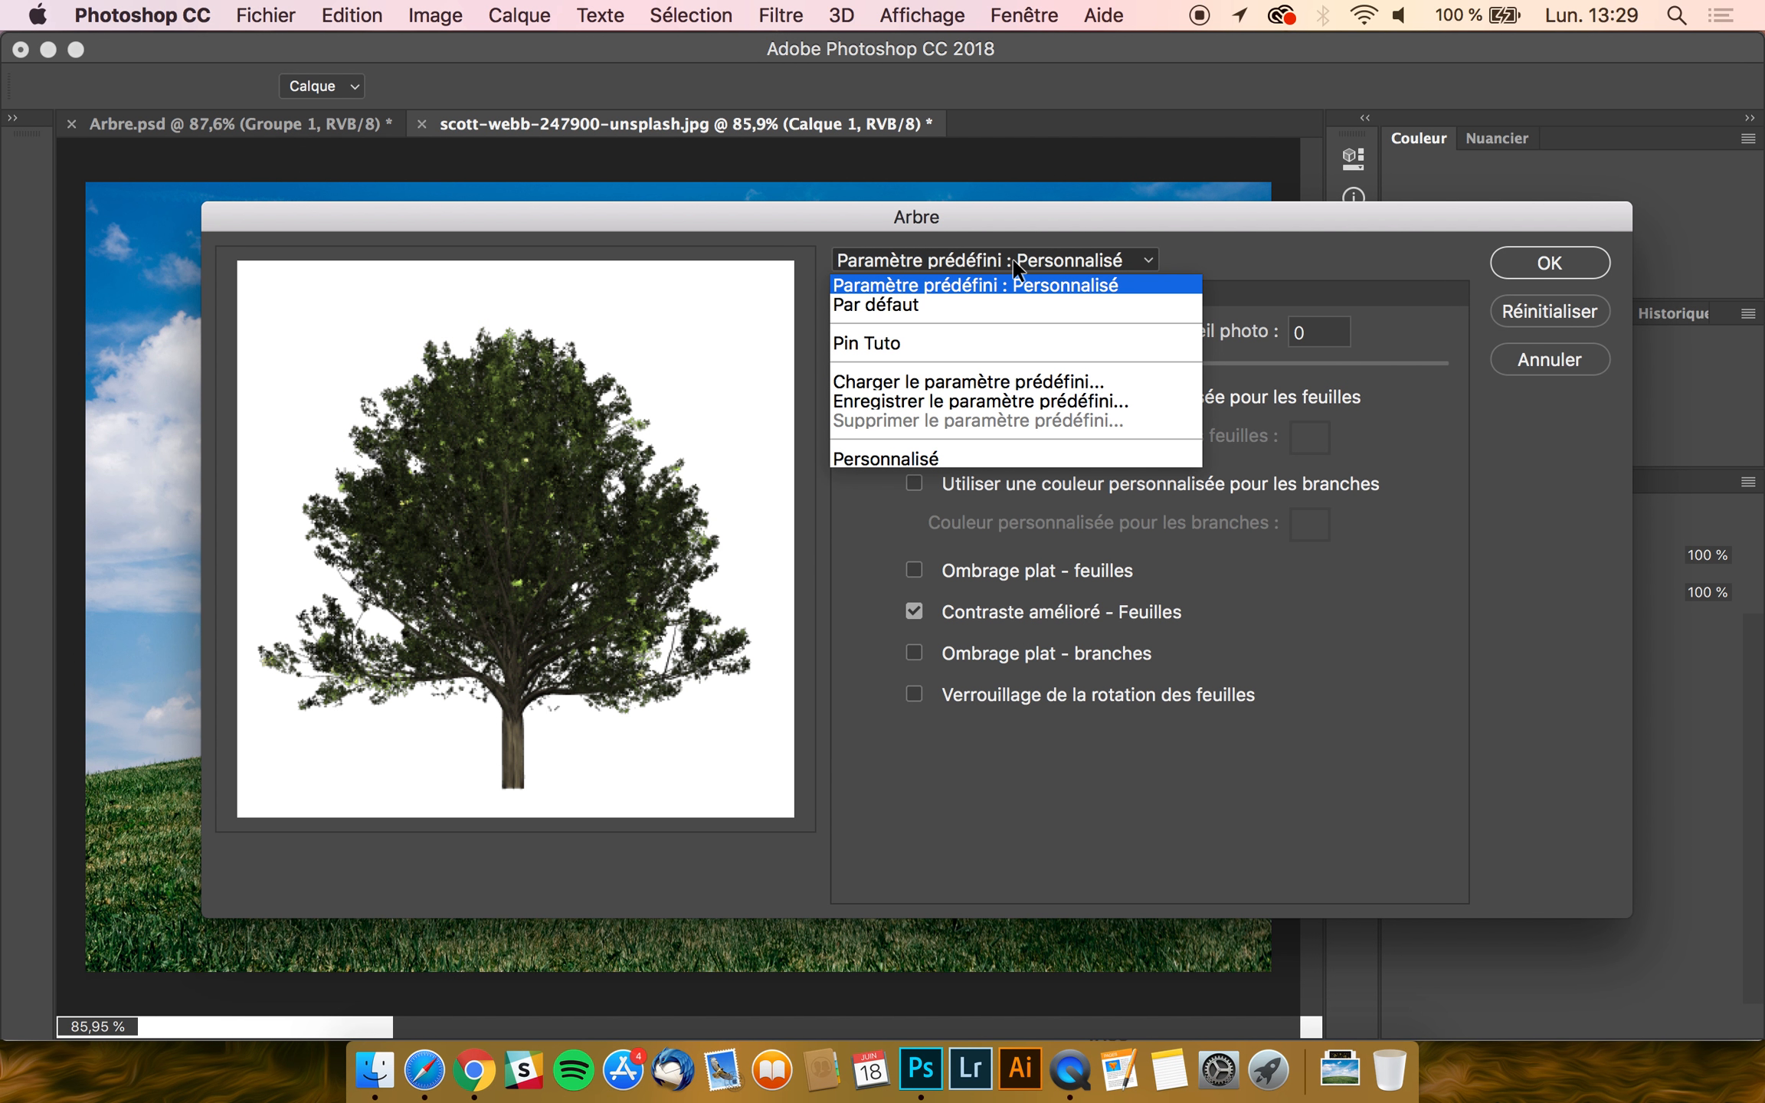
left_click(936, 397)
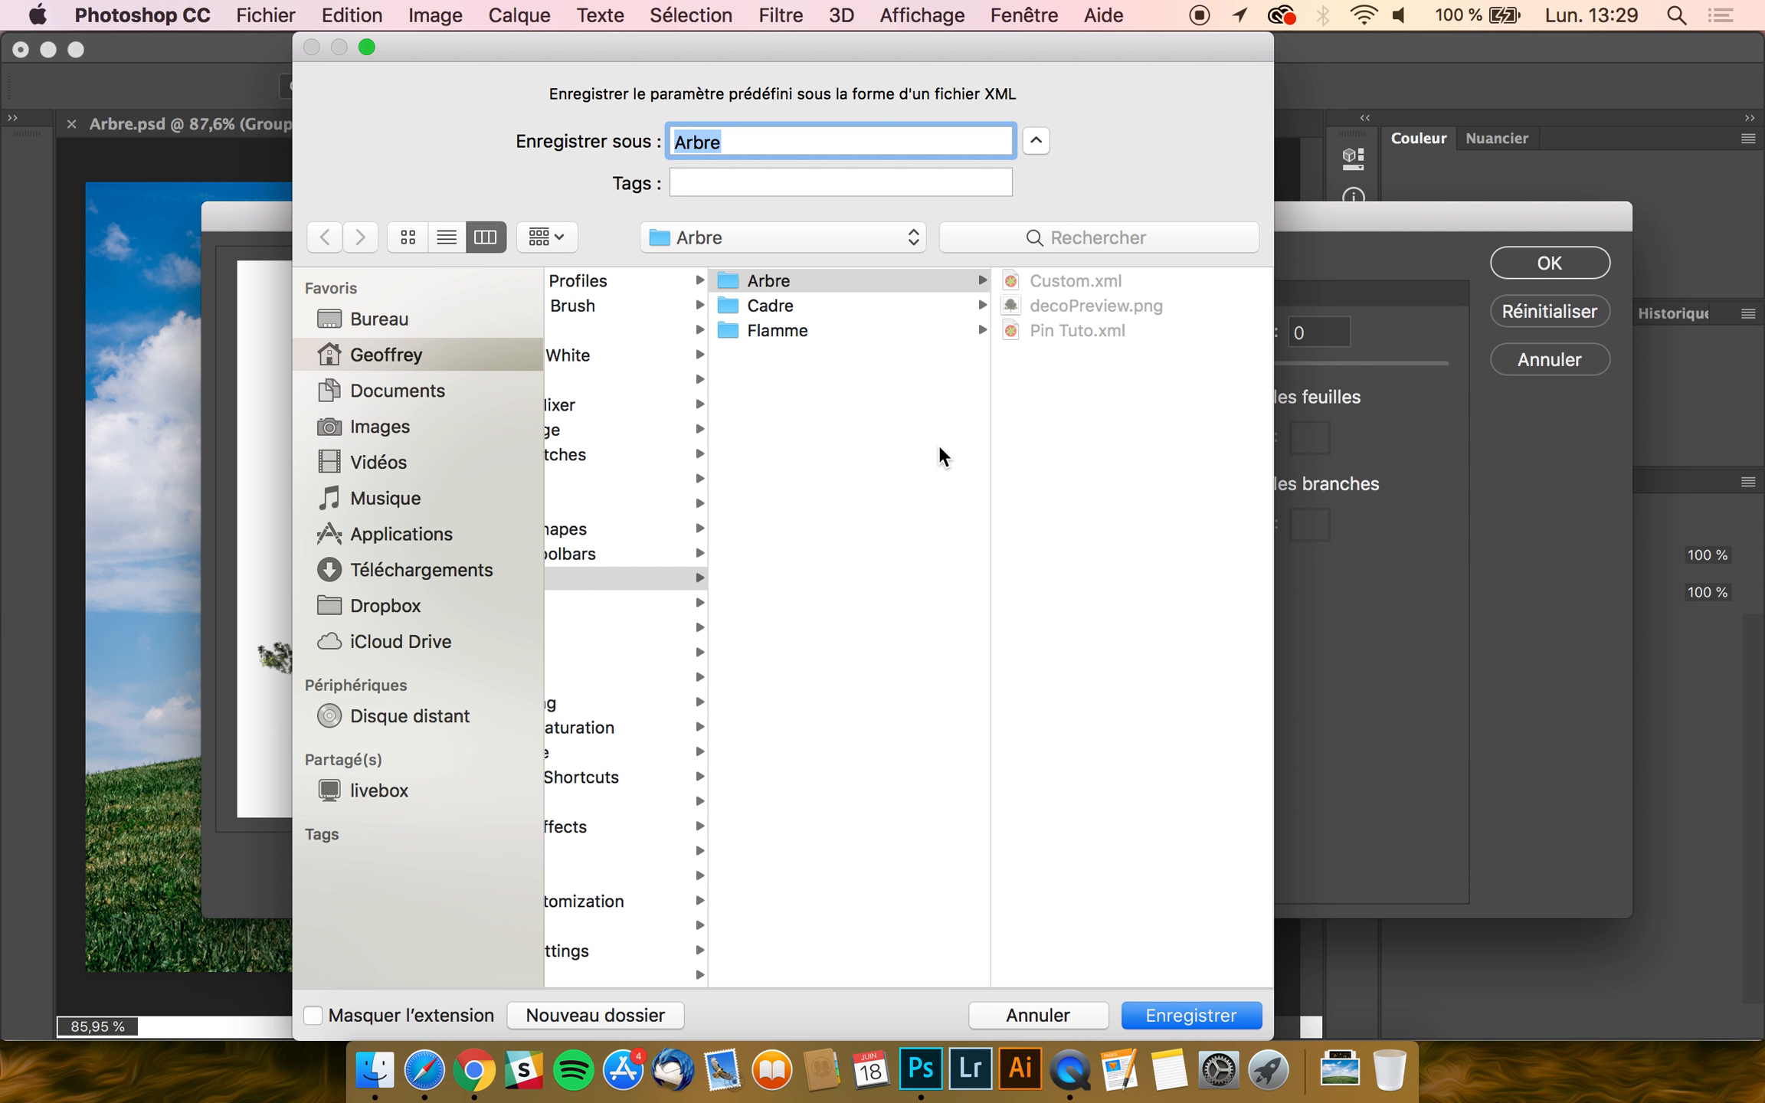
type("A")
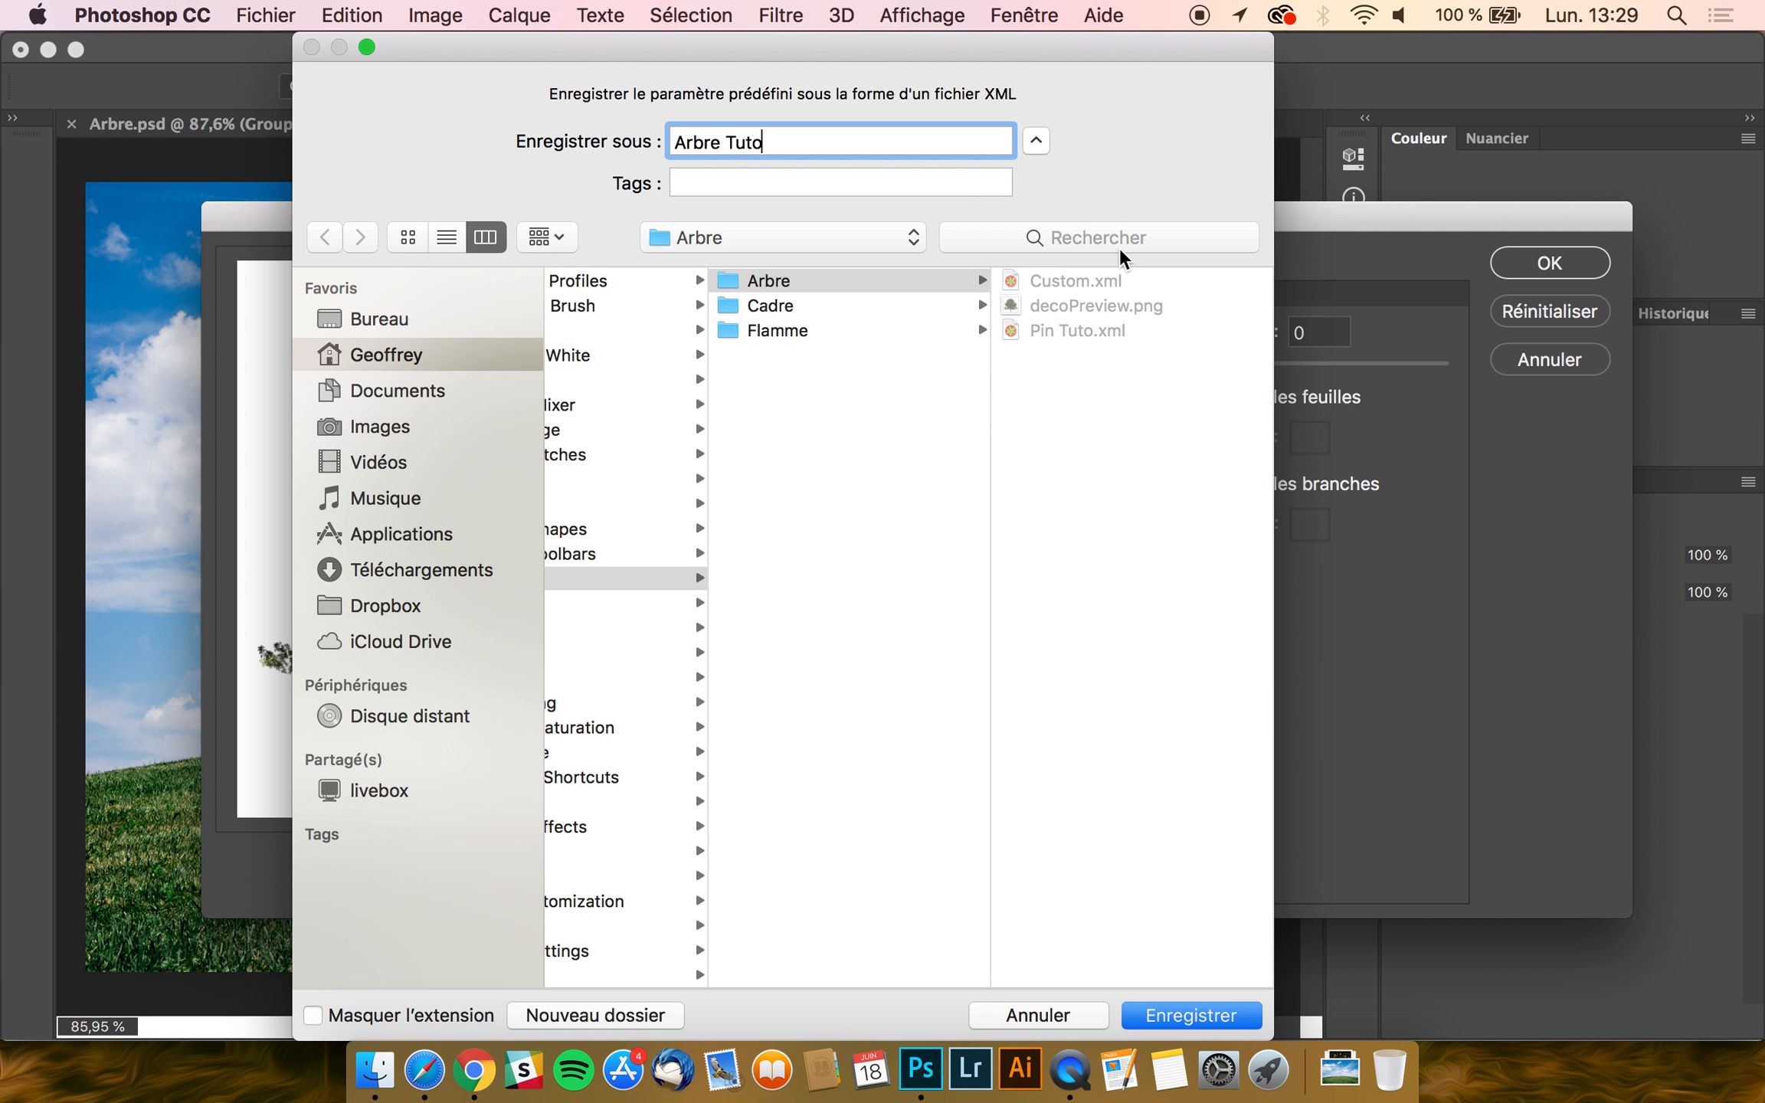
left_click(1222, 1013)
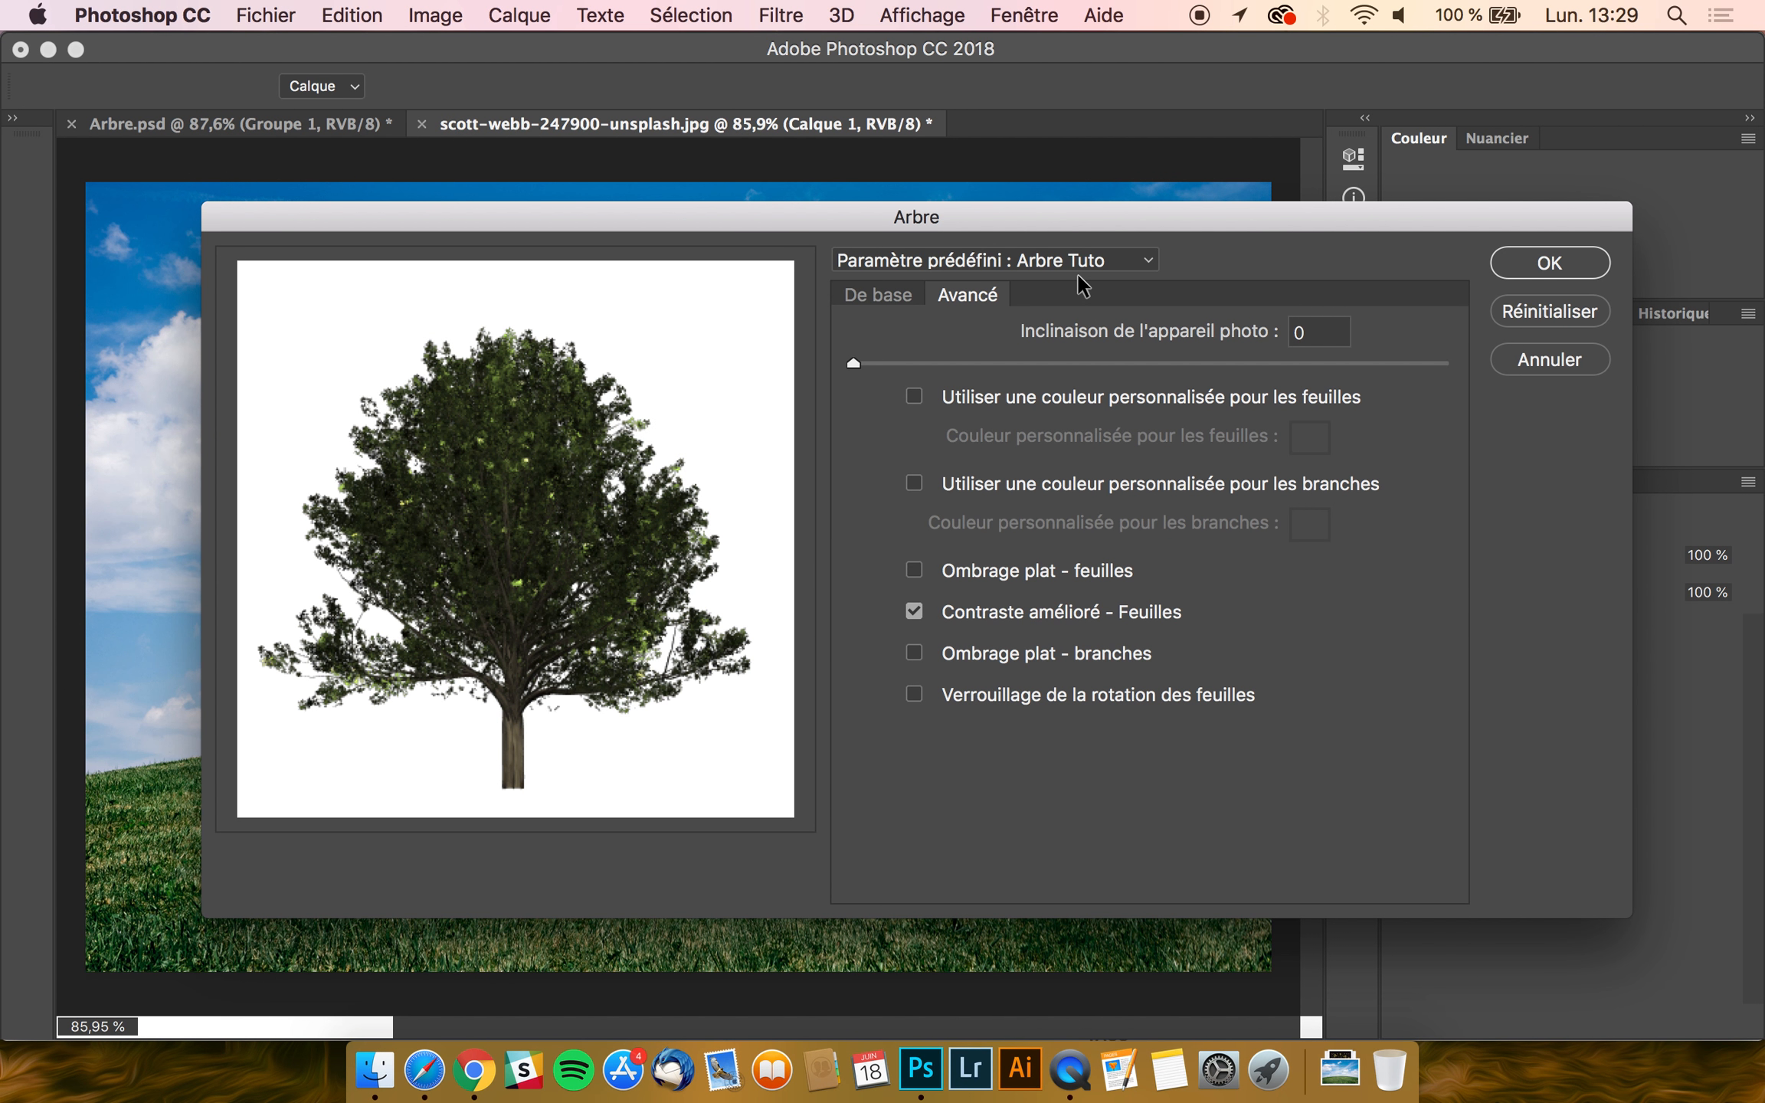
- Preview the Pin Tuto preset, return to Arbre Tuto, and generate that tree on the layer
left_click(1080, 260)
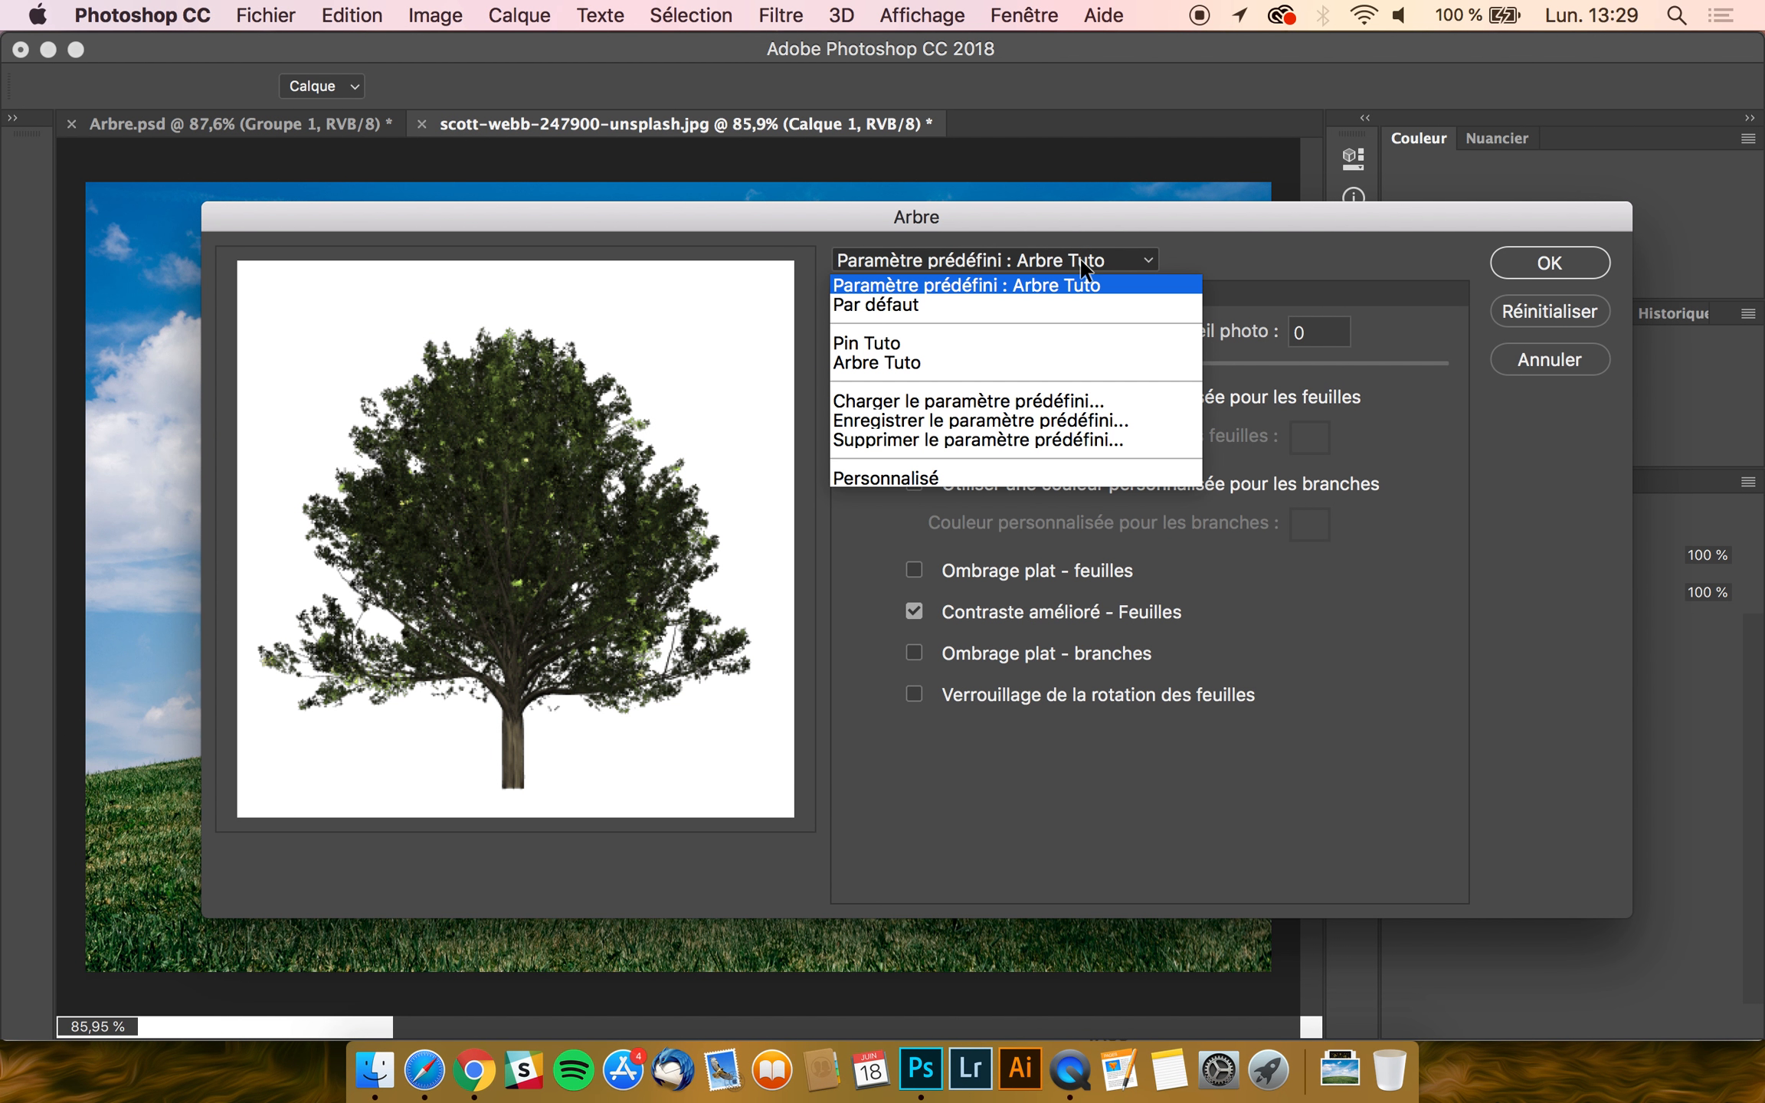
left_click(893, 343)
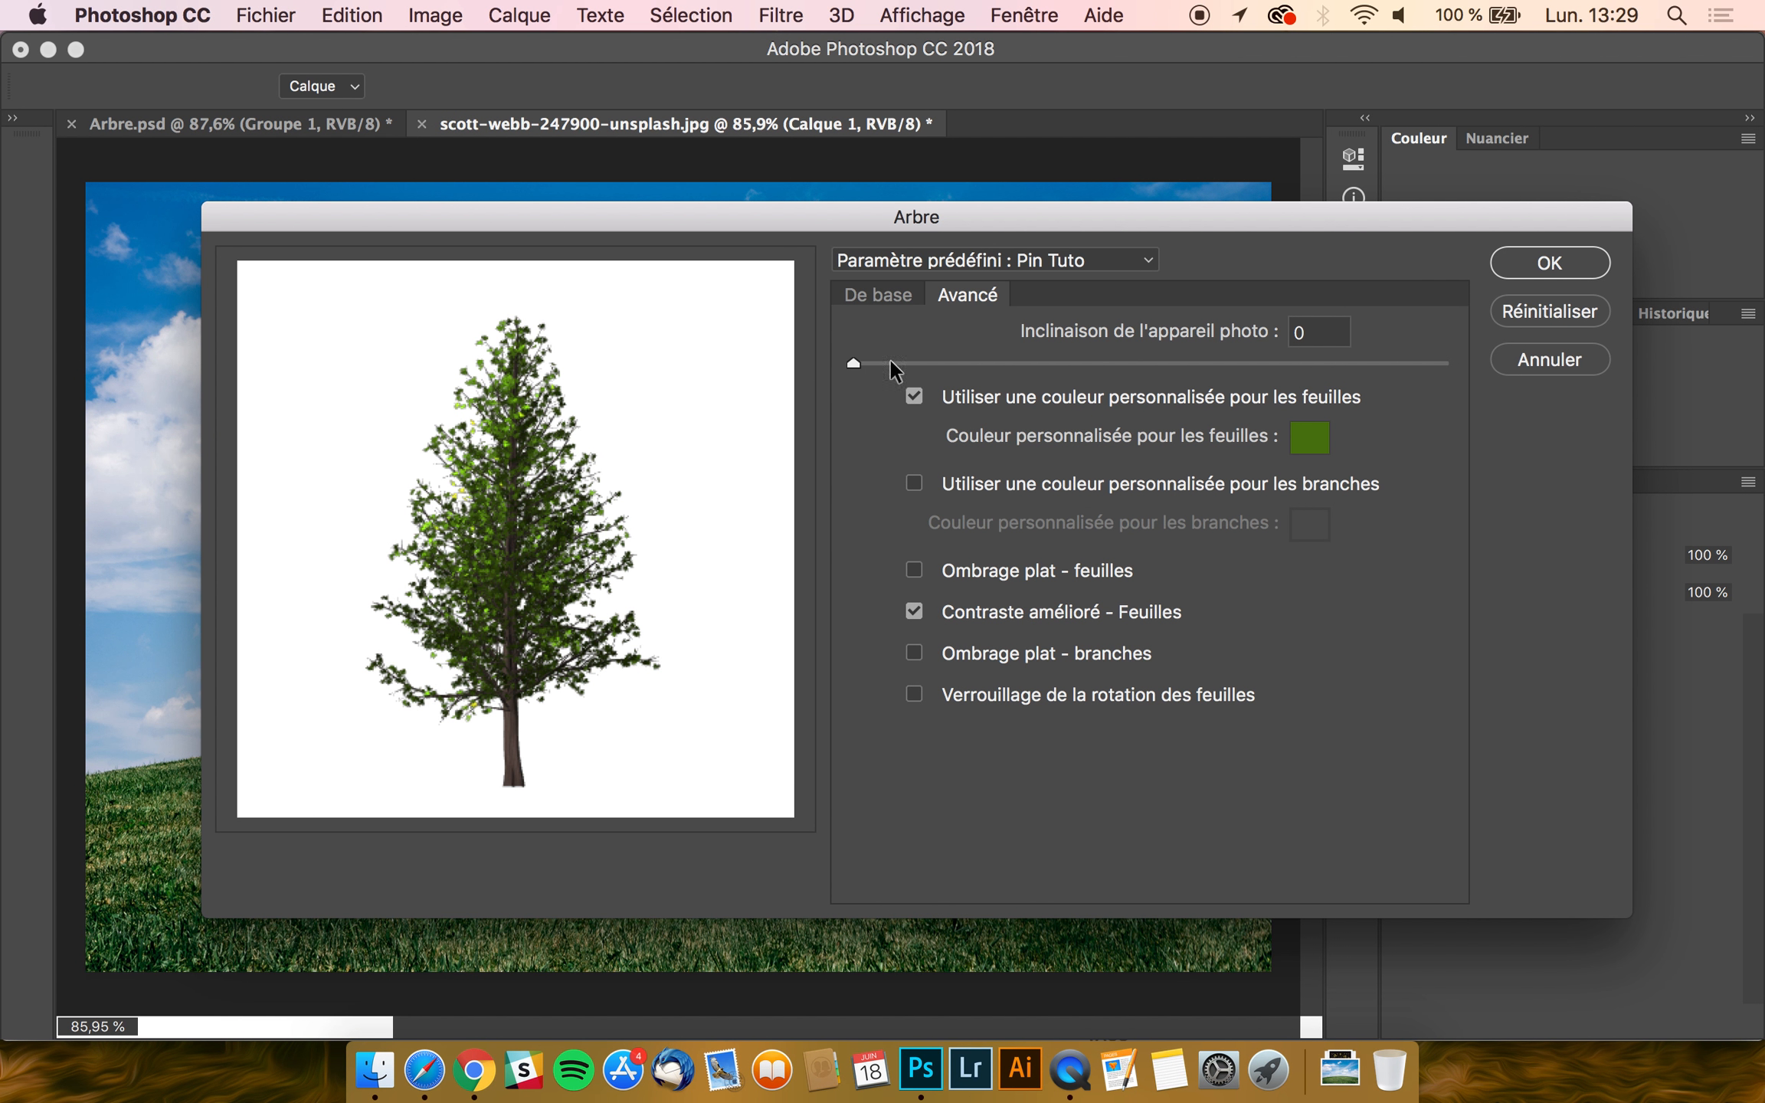
left_click(1042, 267)
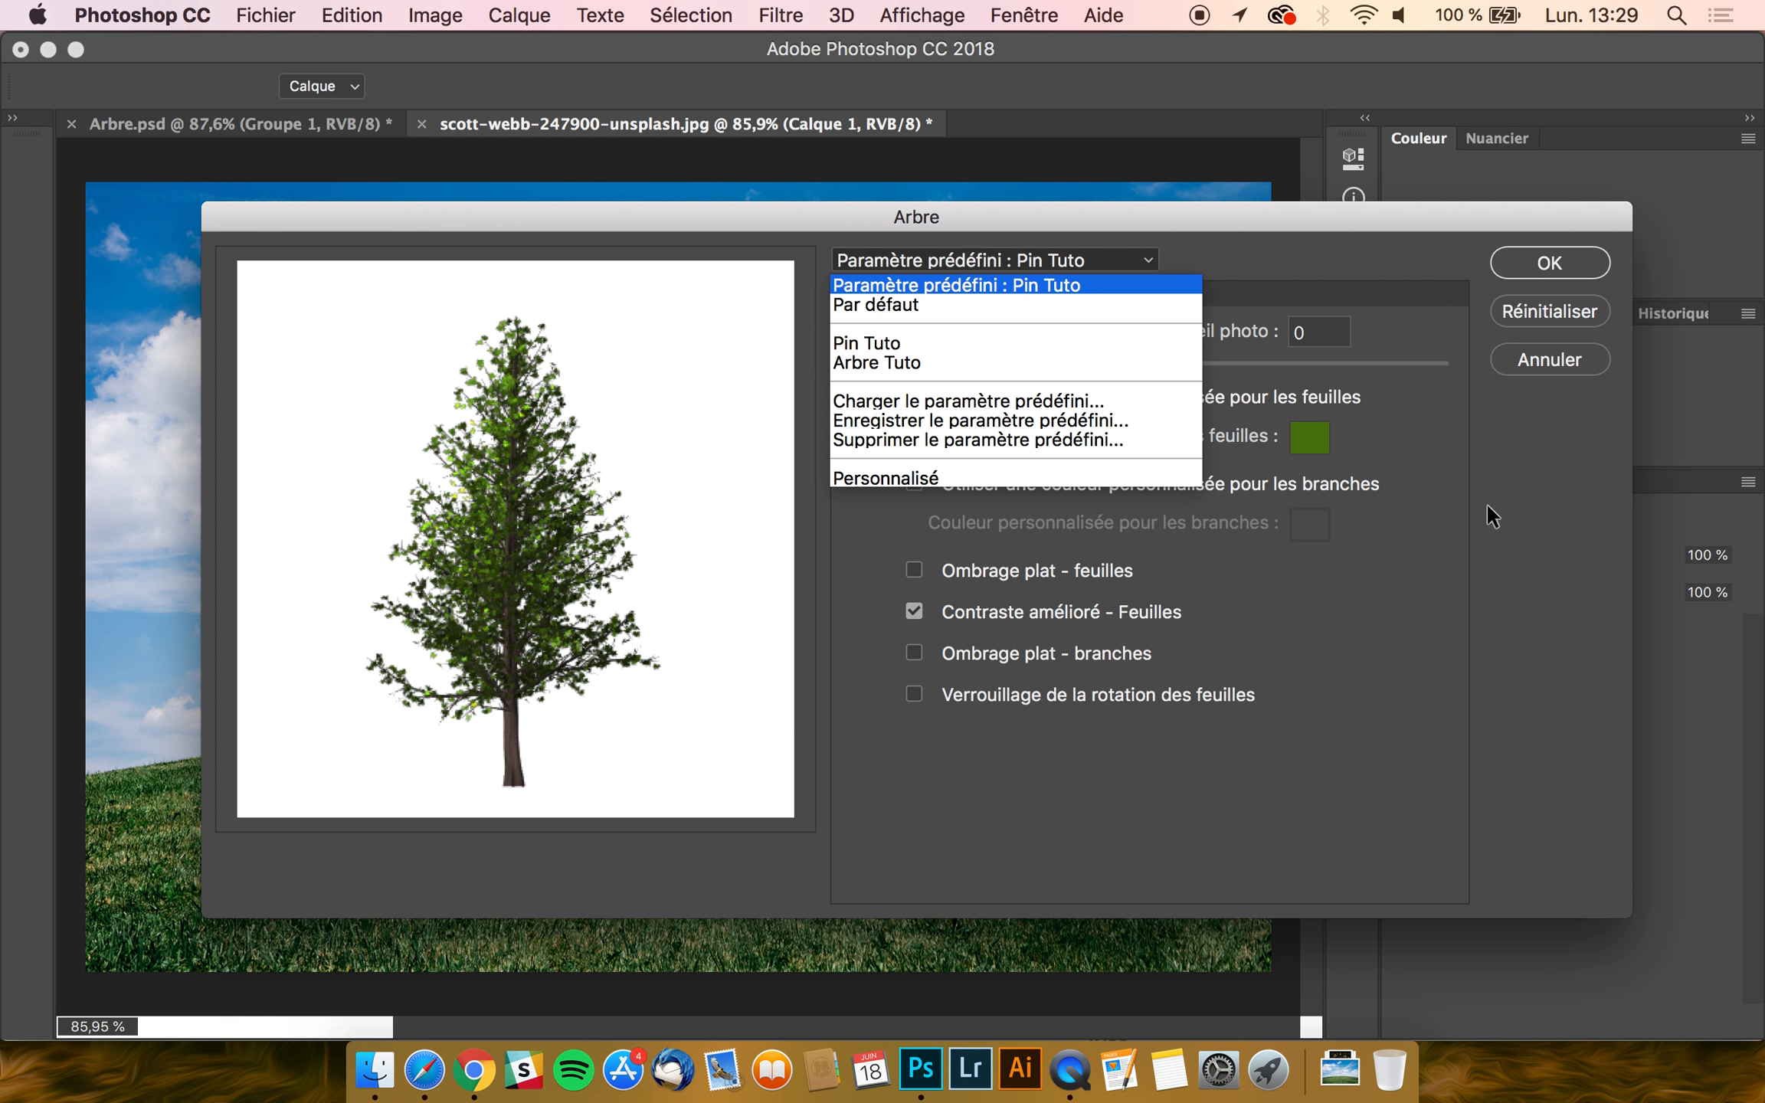
left_click(893, 360)
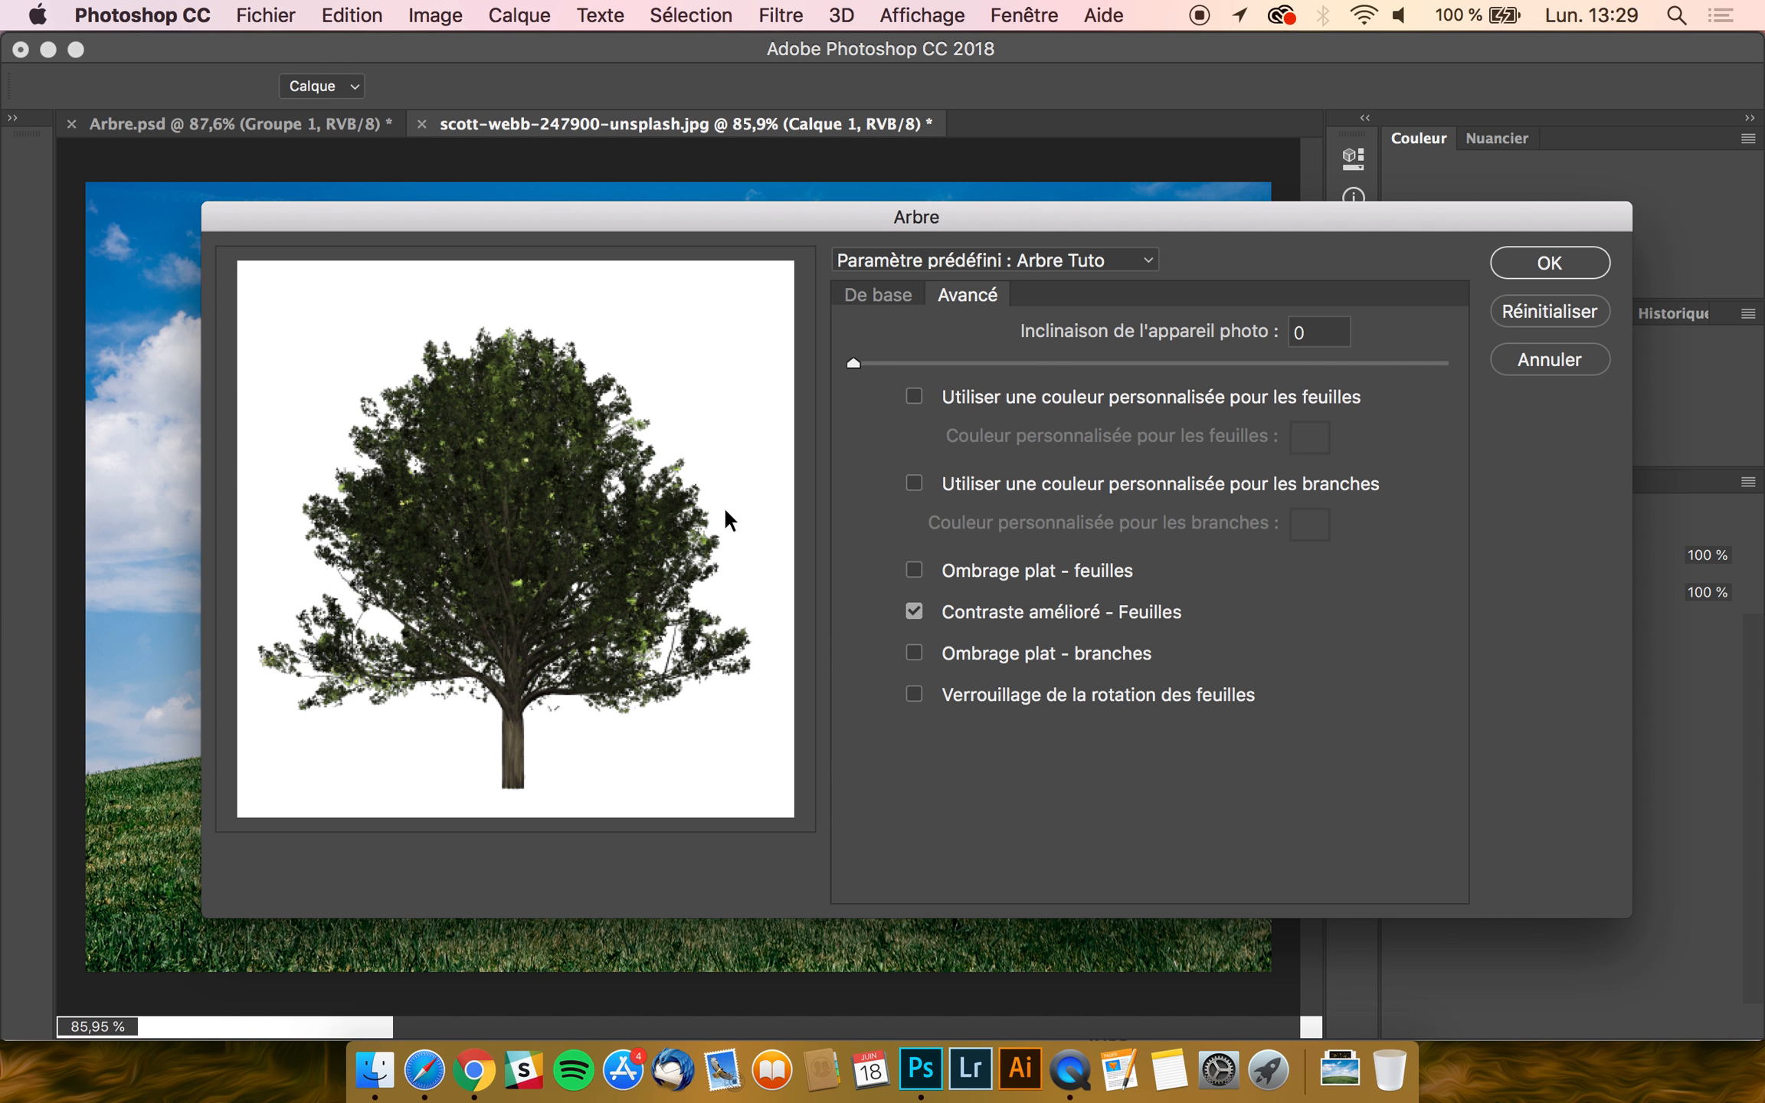
left_click(1588, 266)
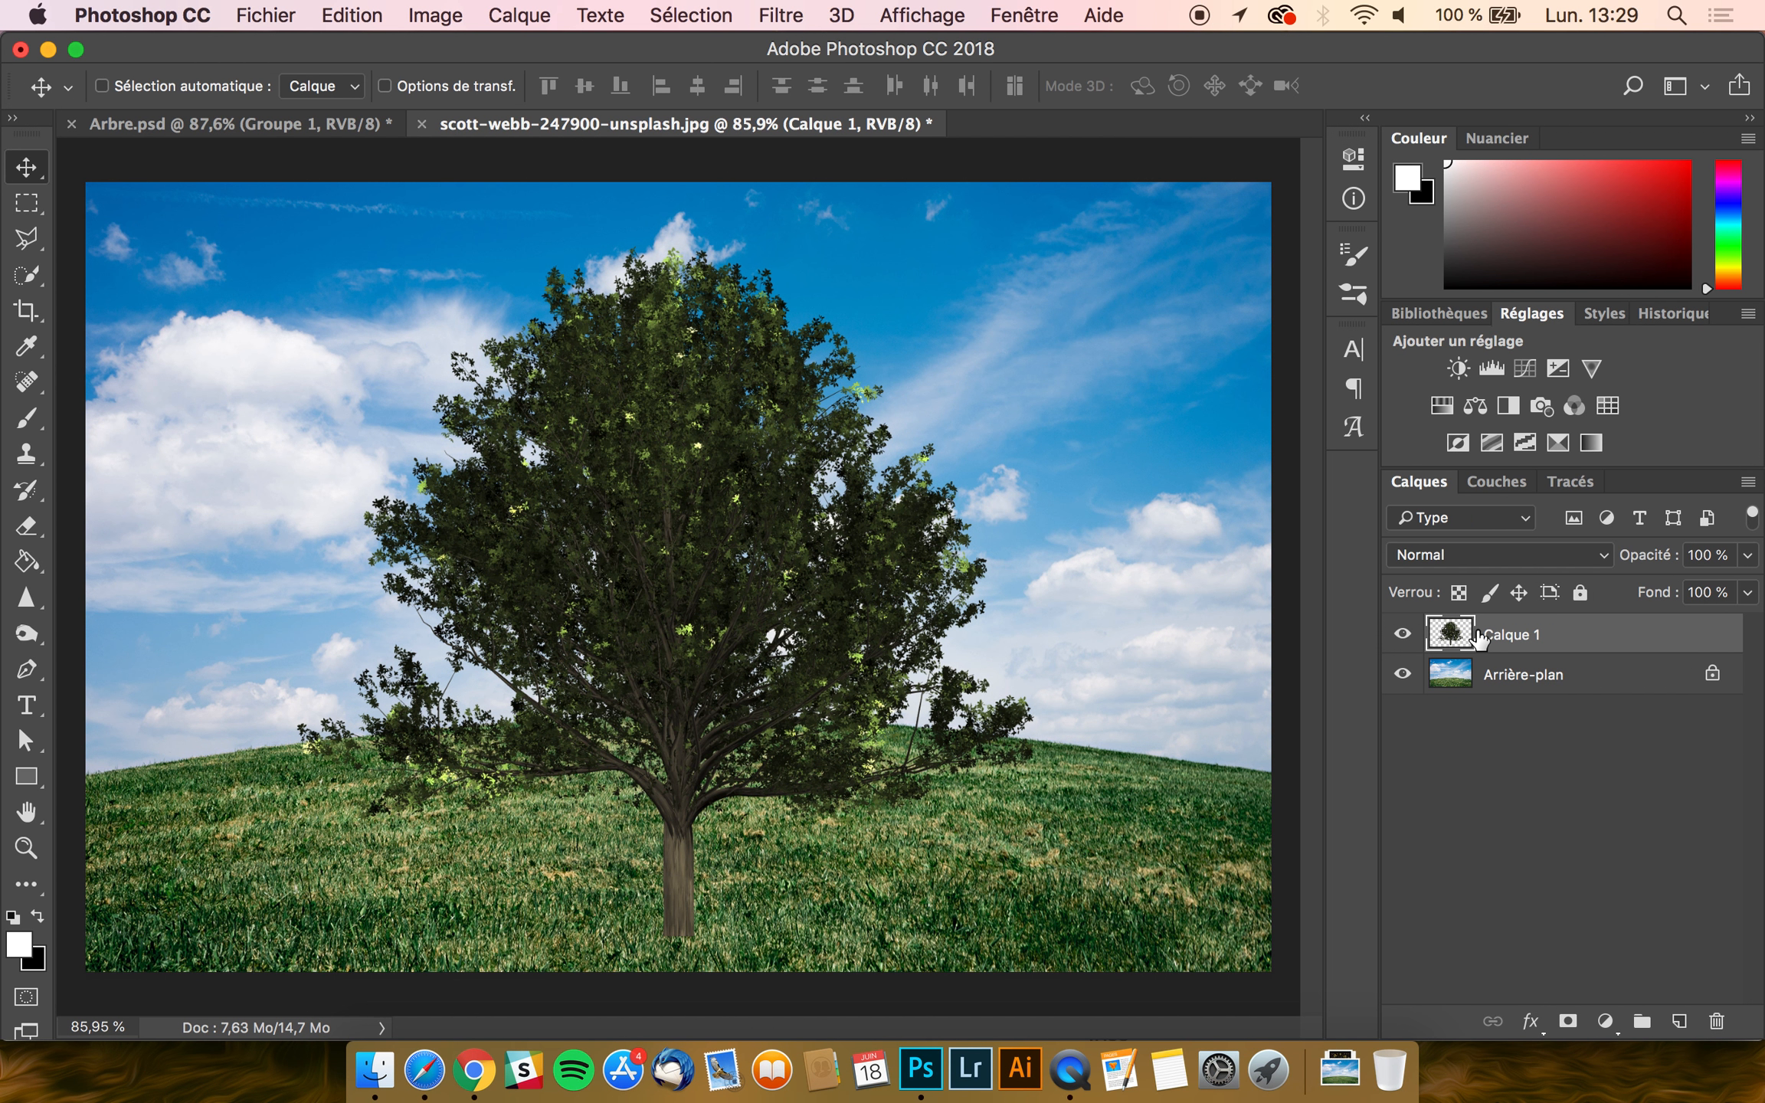
- Scale the tree down with Free Transform and place its trunk base on the crest of the hill
key("super+t")
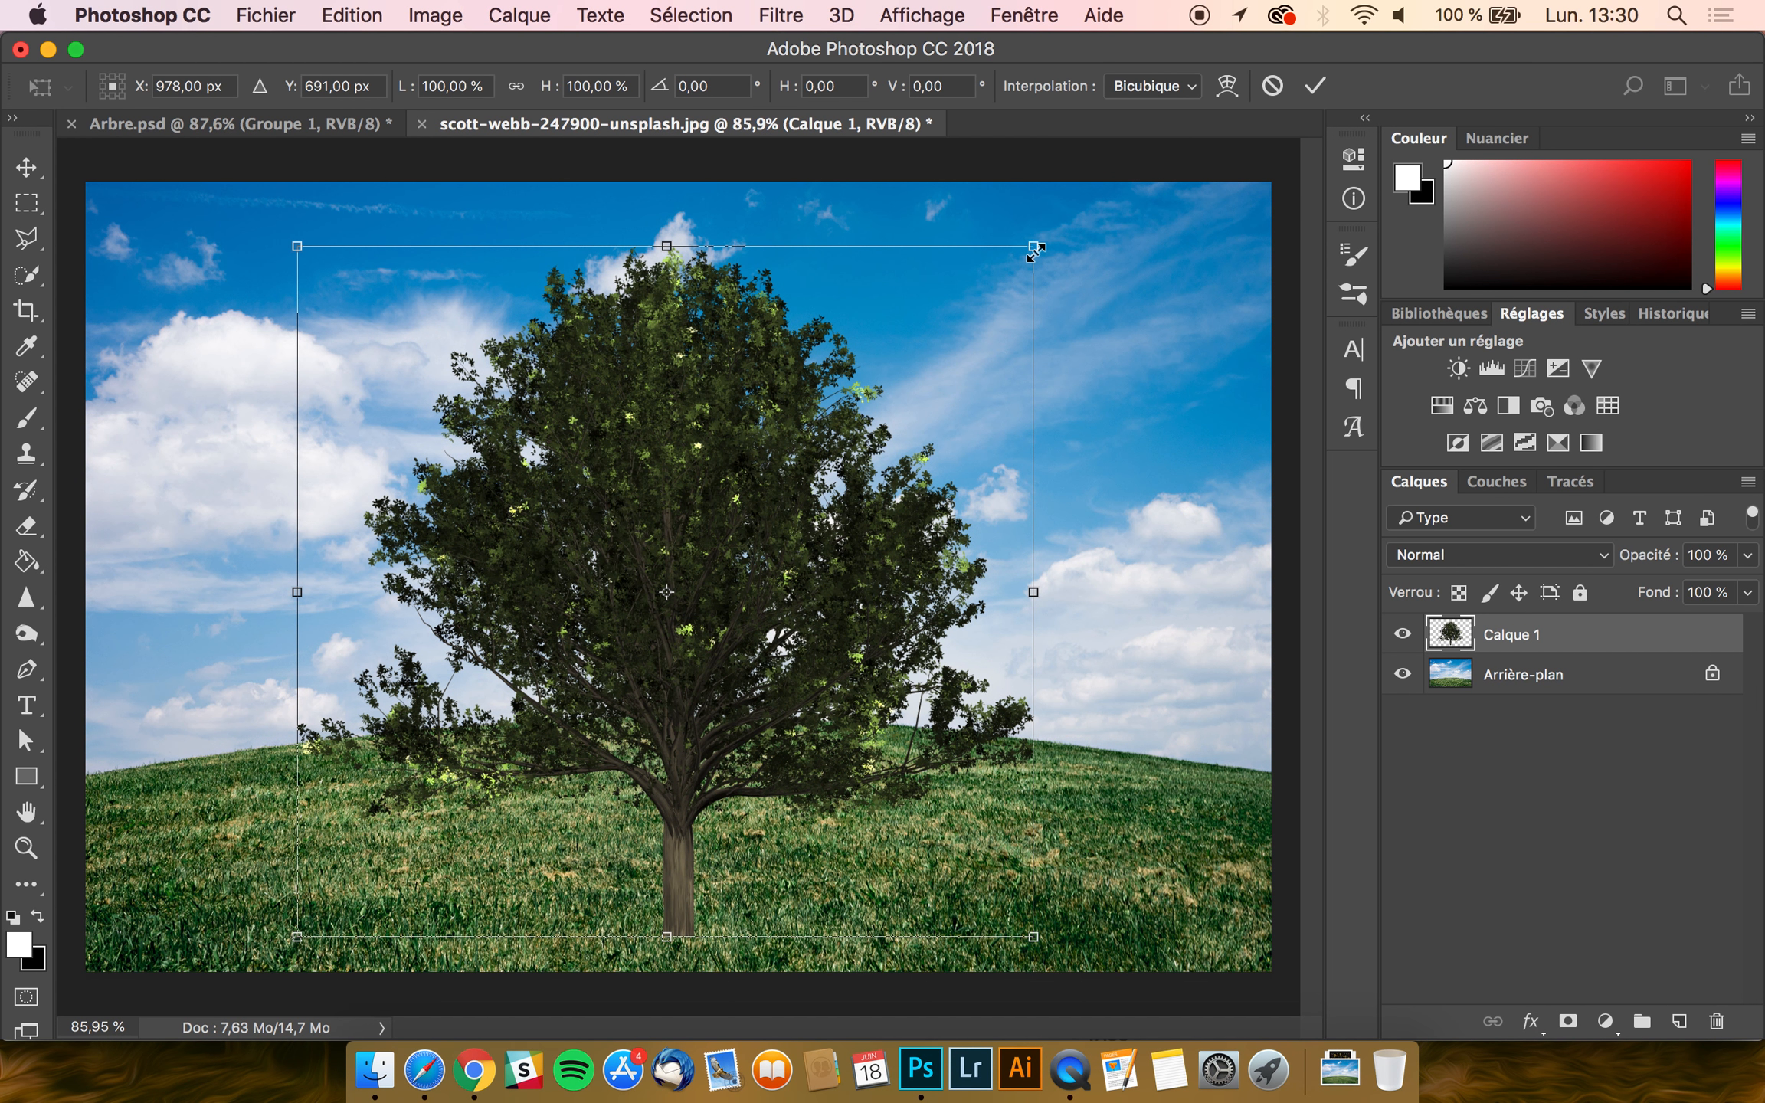
left_click_drag(1034, 252, 896, 375)
left_click_drag(696, 598, 696, 531)
key("Return")
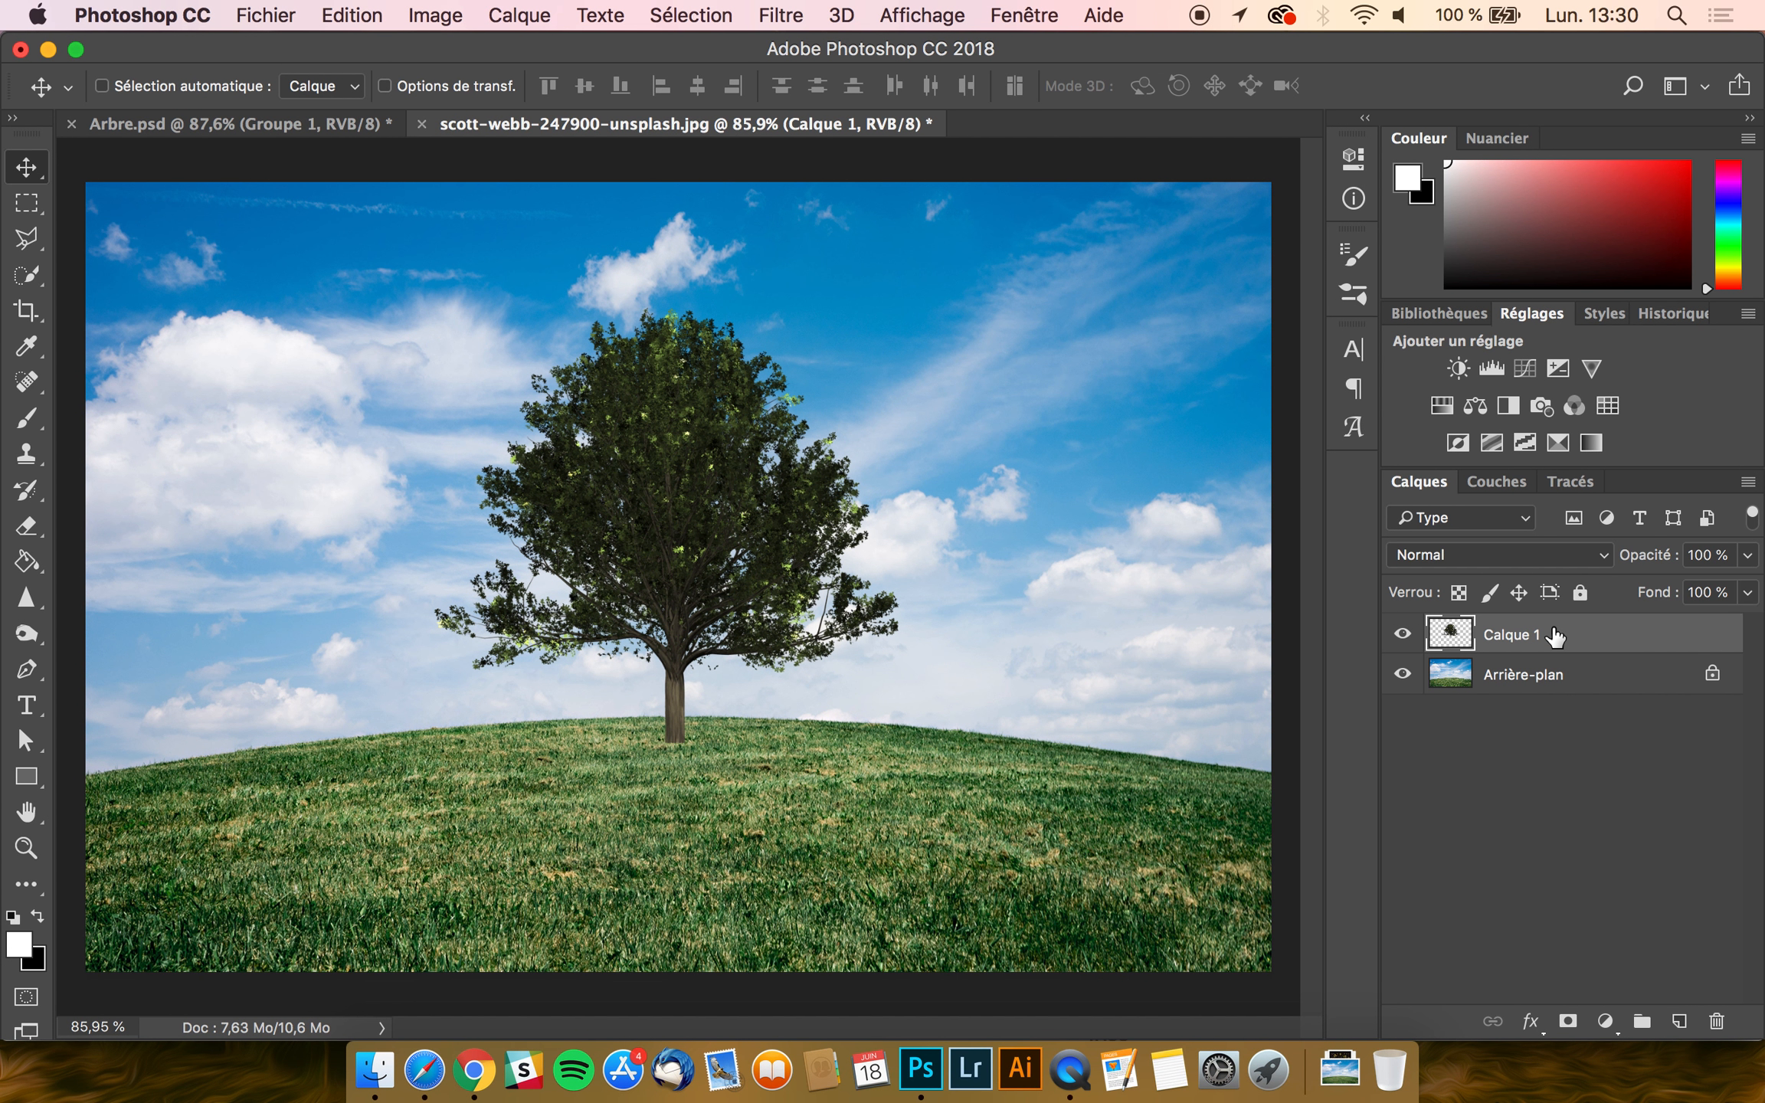
- Convert the tree layer Calque 1 to a smart object (objet dynamique)
right_click(1556, 636)
scroll(1406, 780, "down", 3)
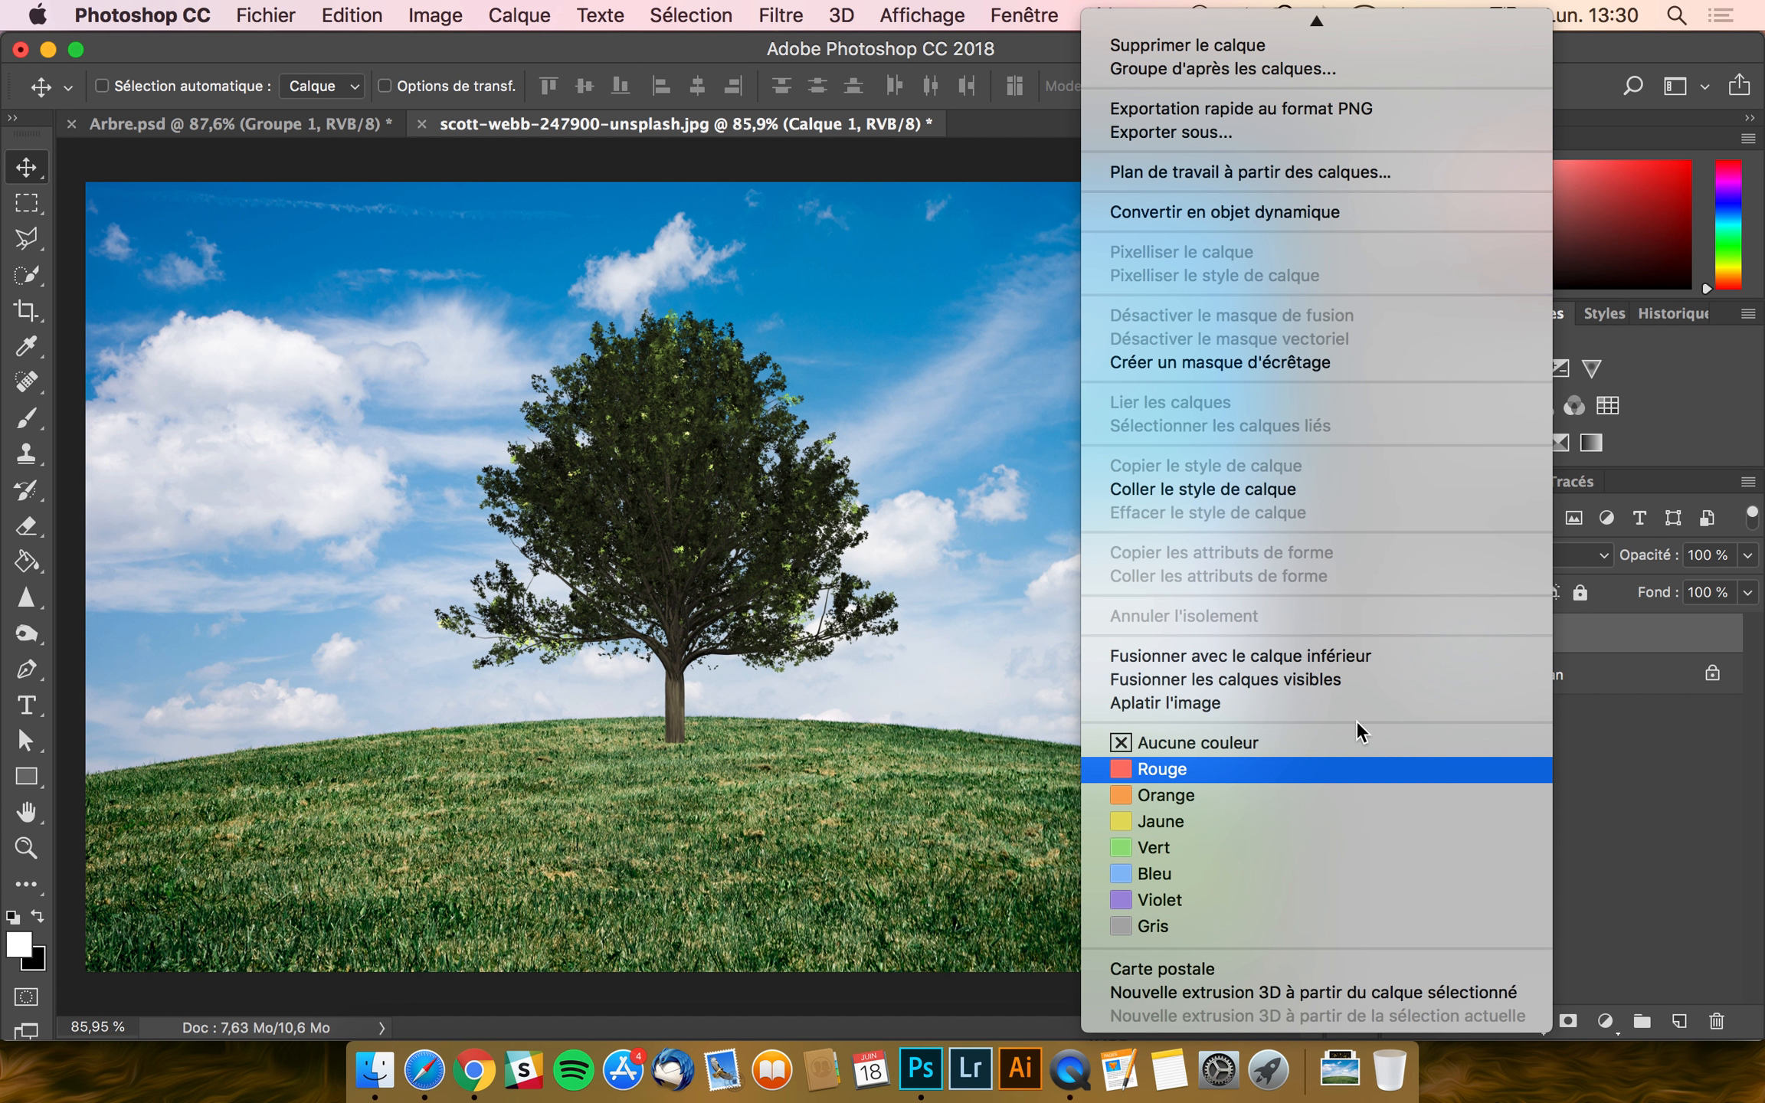
left_click(1185, 213)
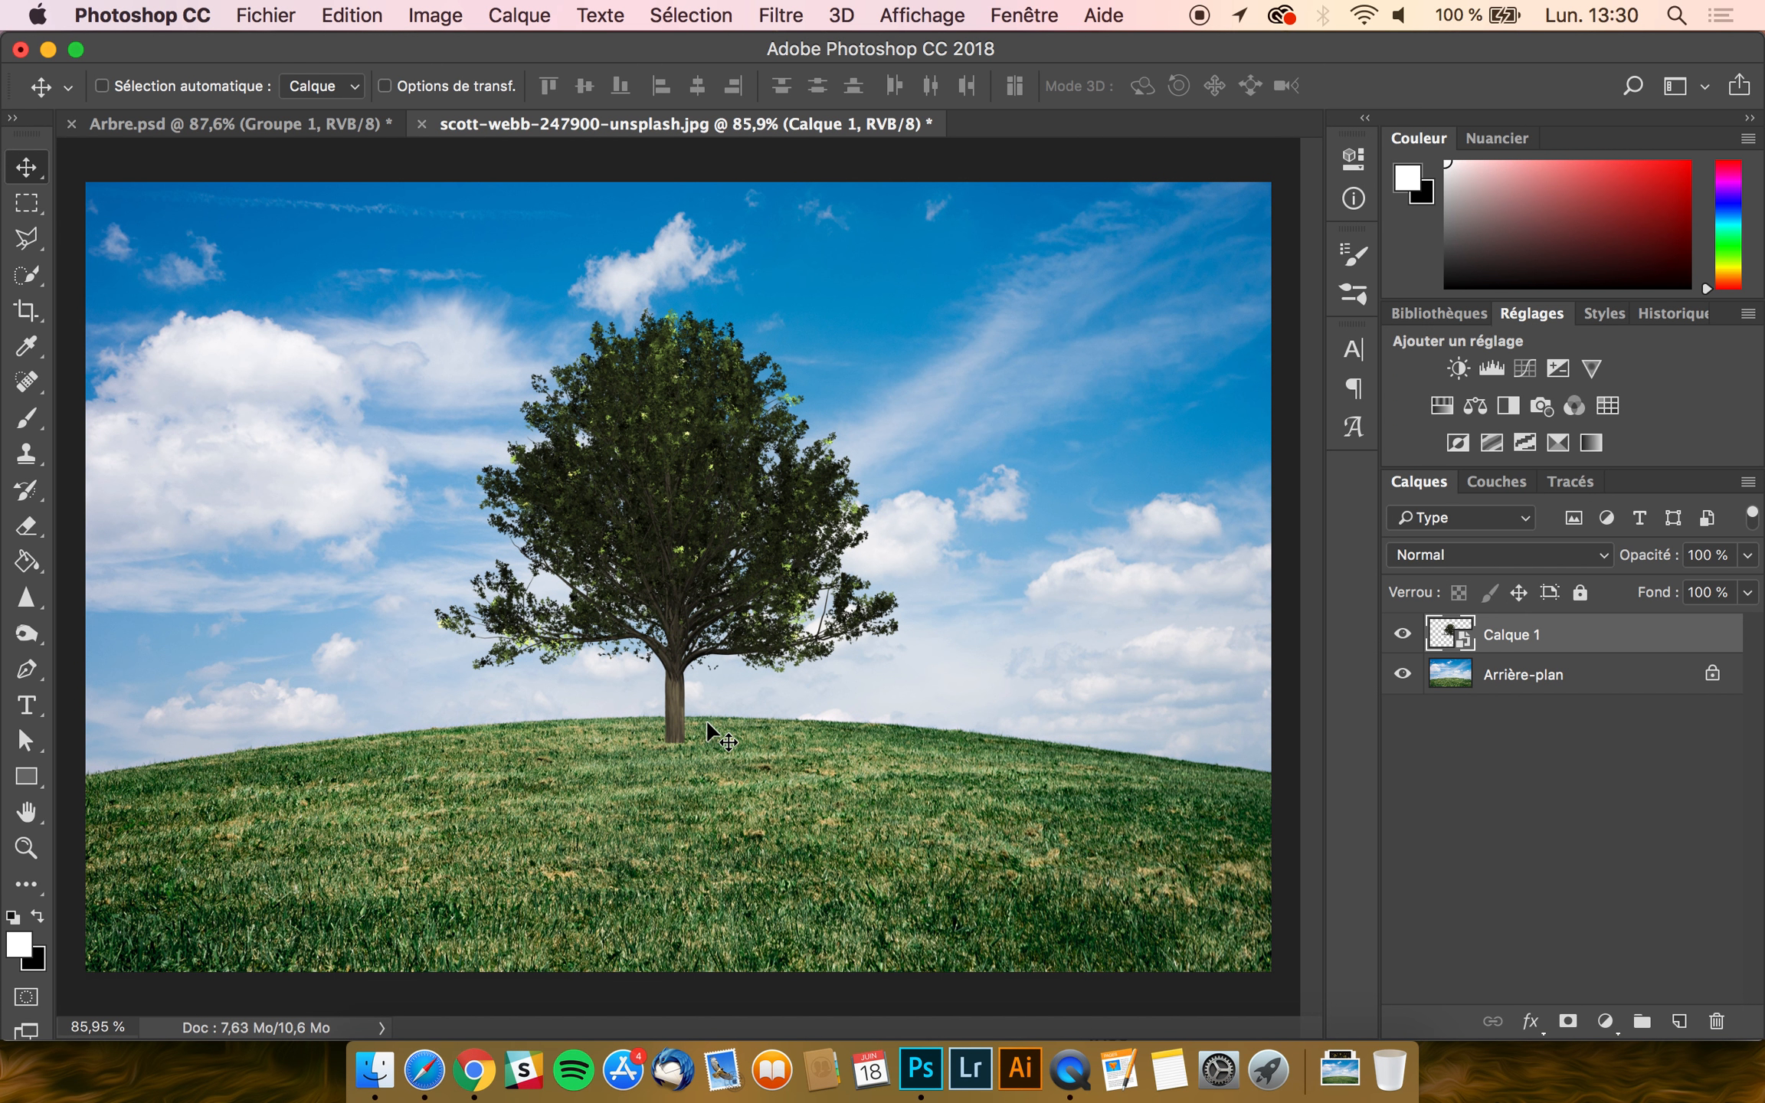
- Add a layer mask to the tree layer and set the foreground colour to black (000000)
scroll(705, 736, "up", 4)
scroll(705, 736, "up", 3)
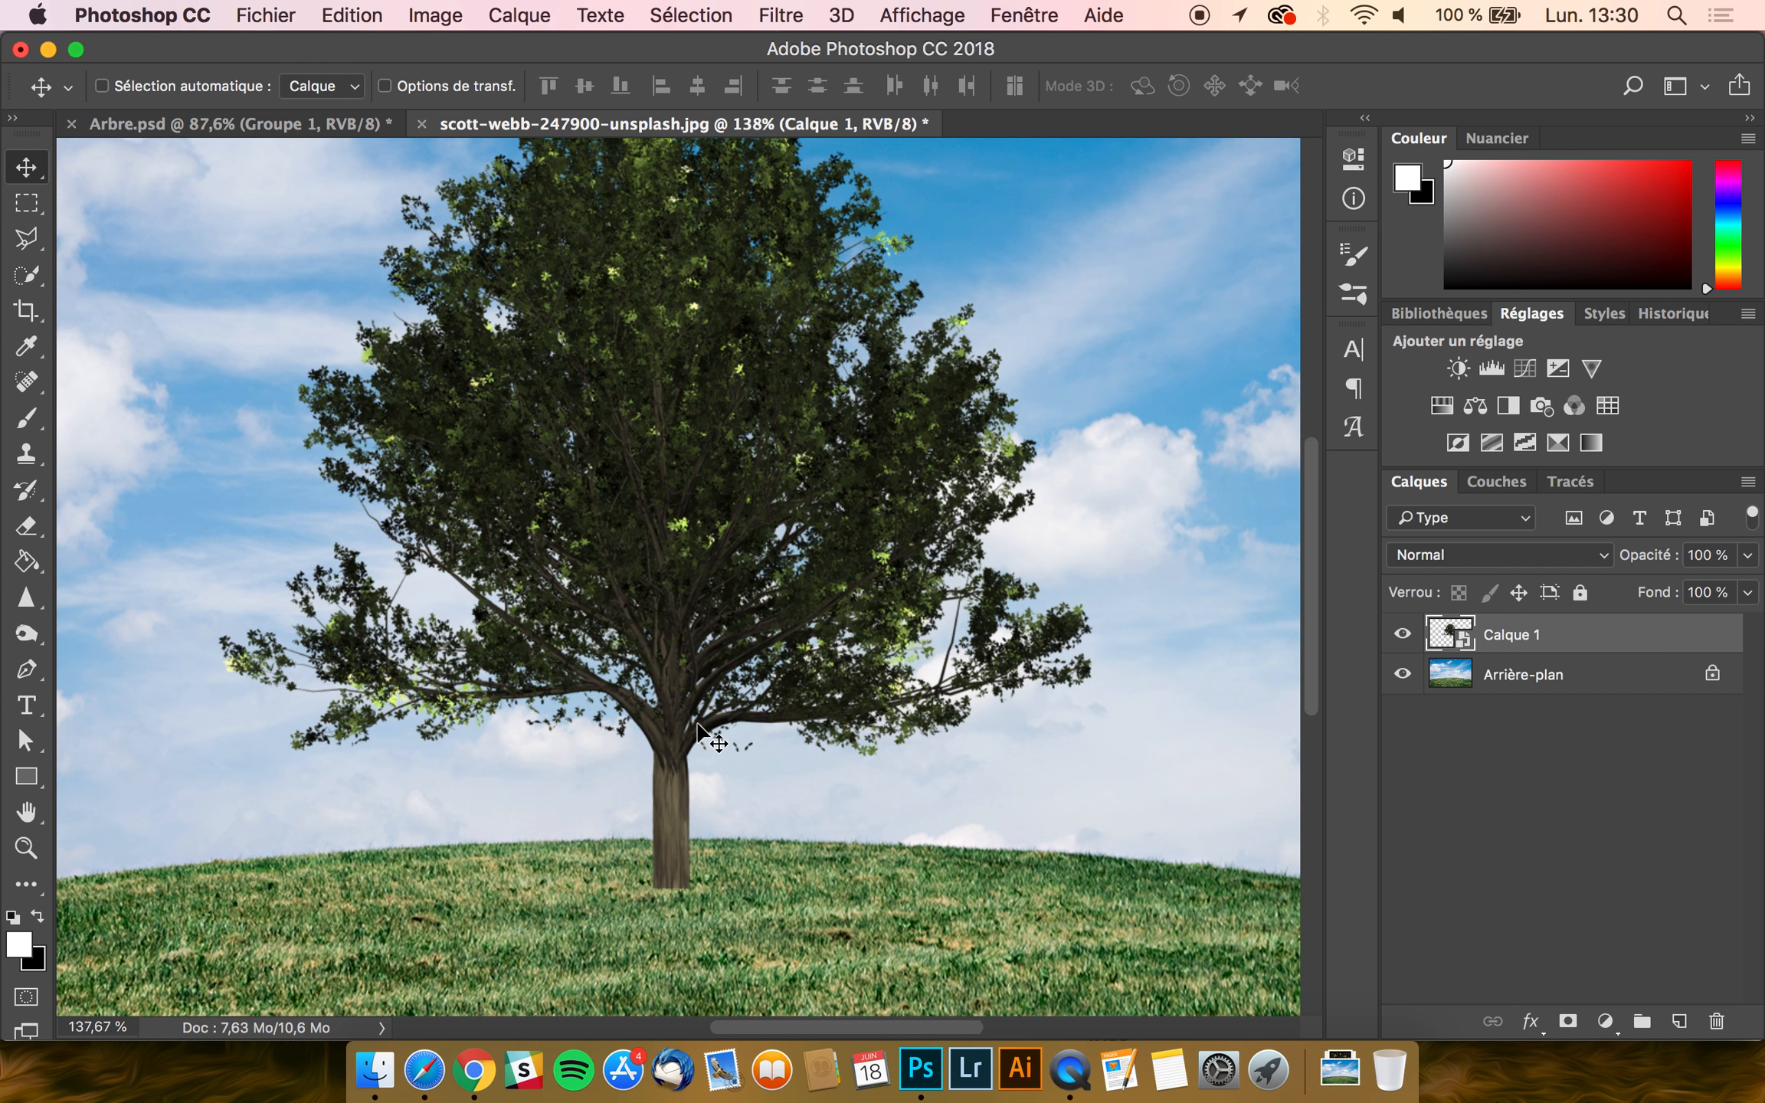
left_click(1568, 1022)
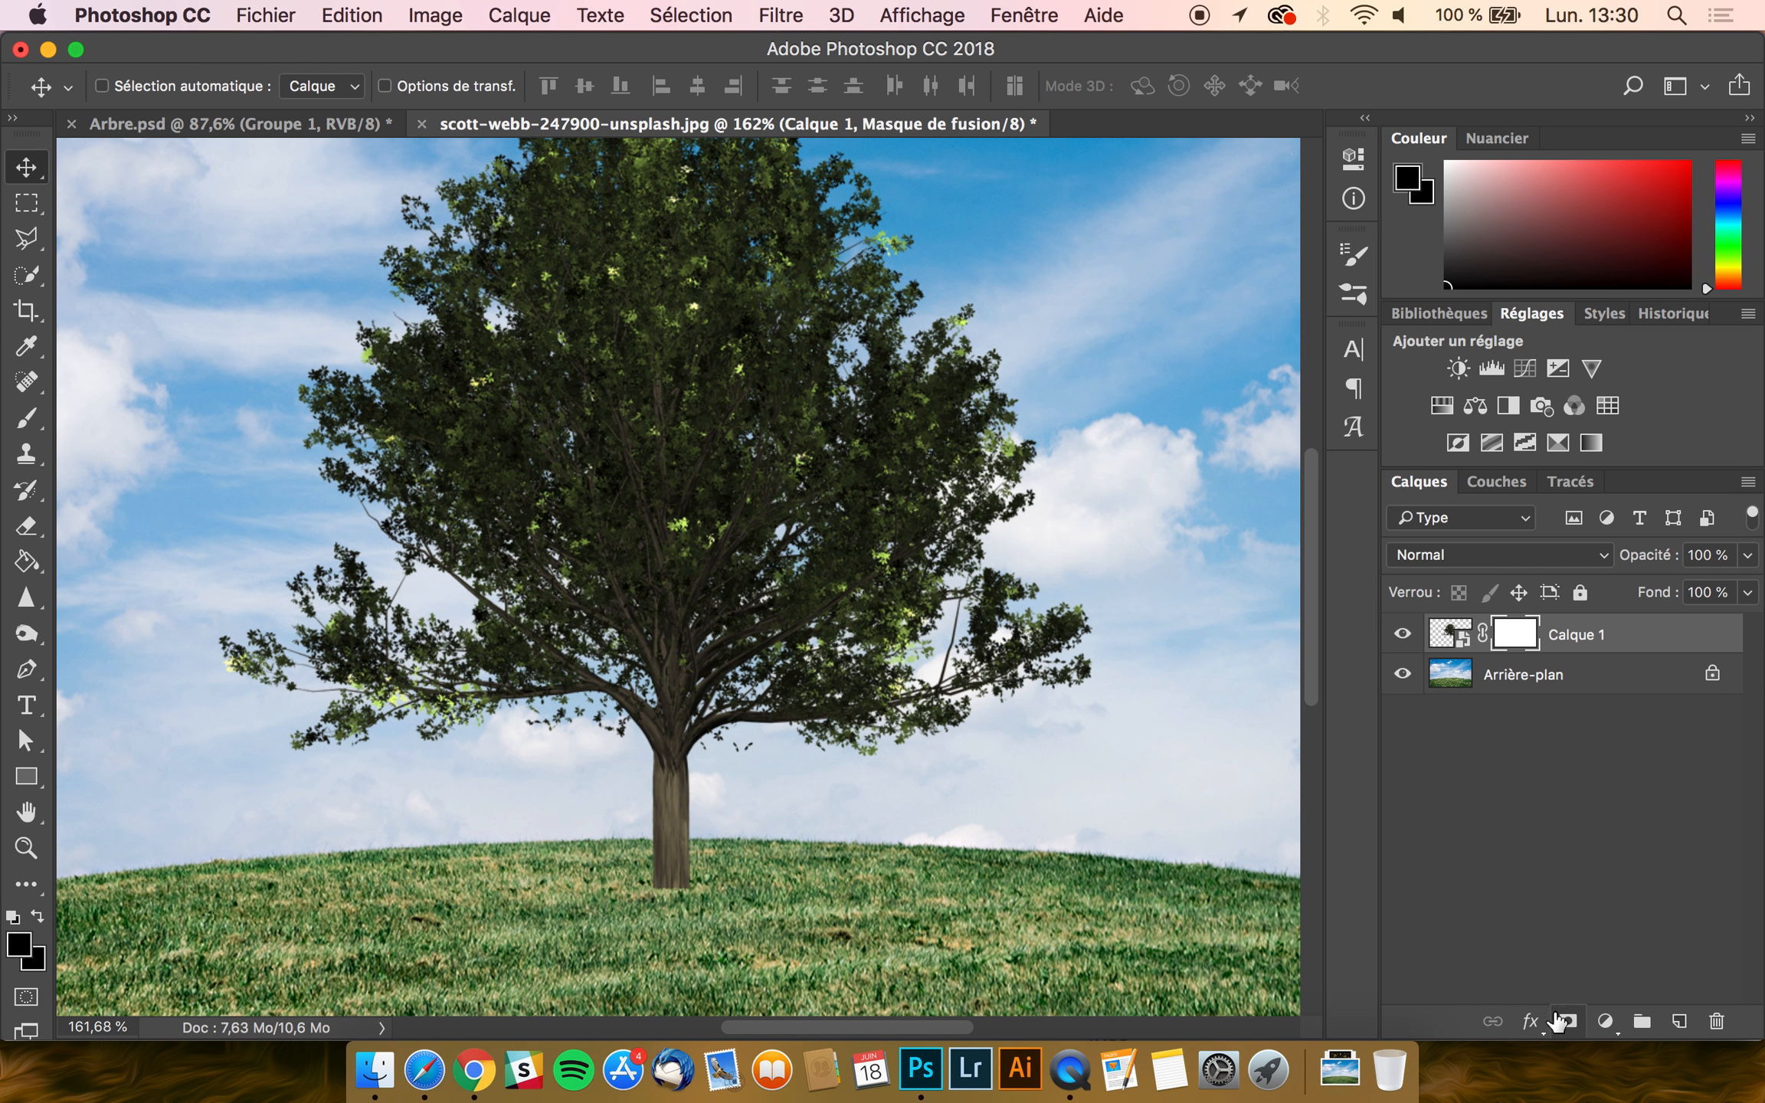
left_click(13, 922)
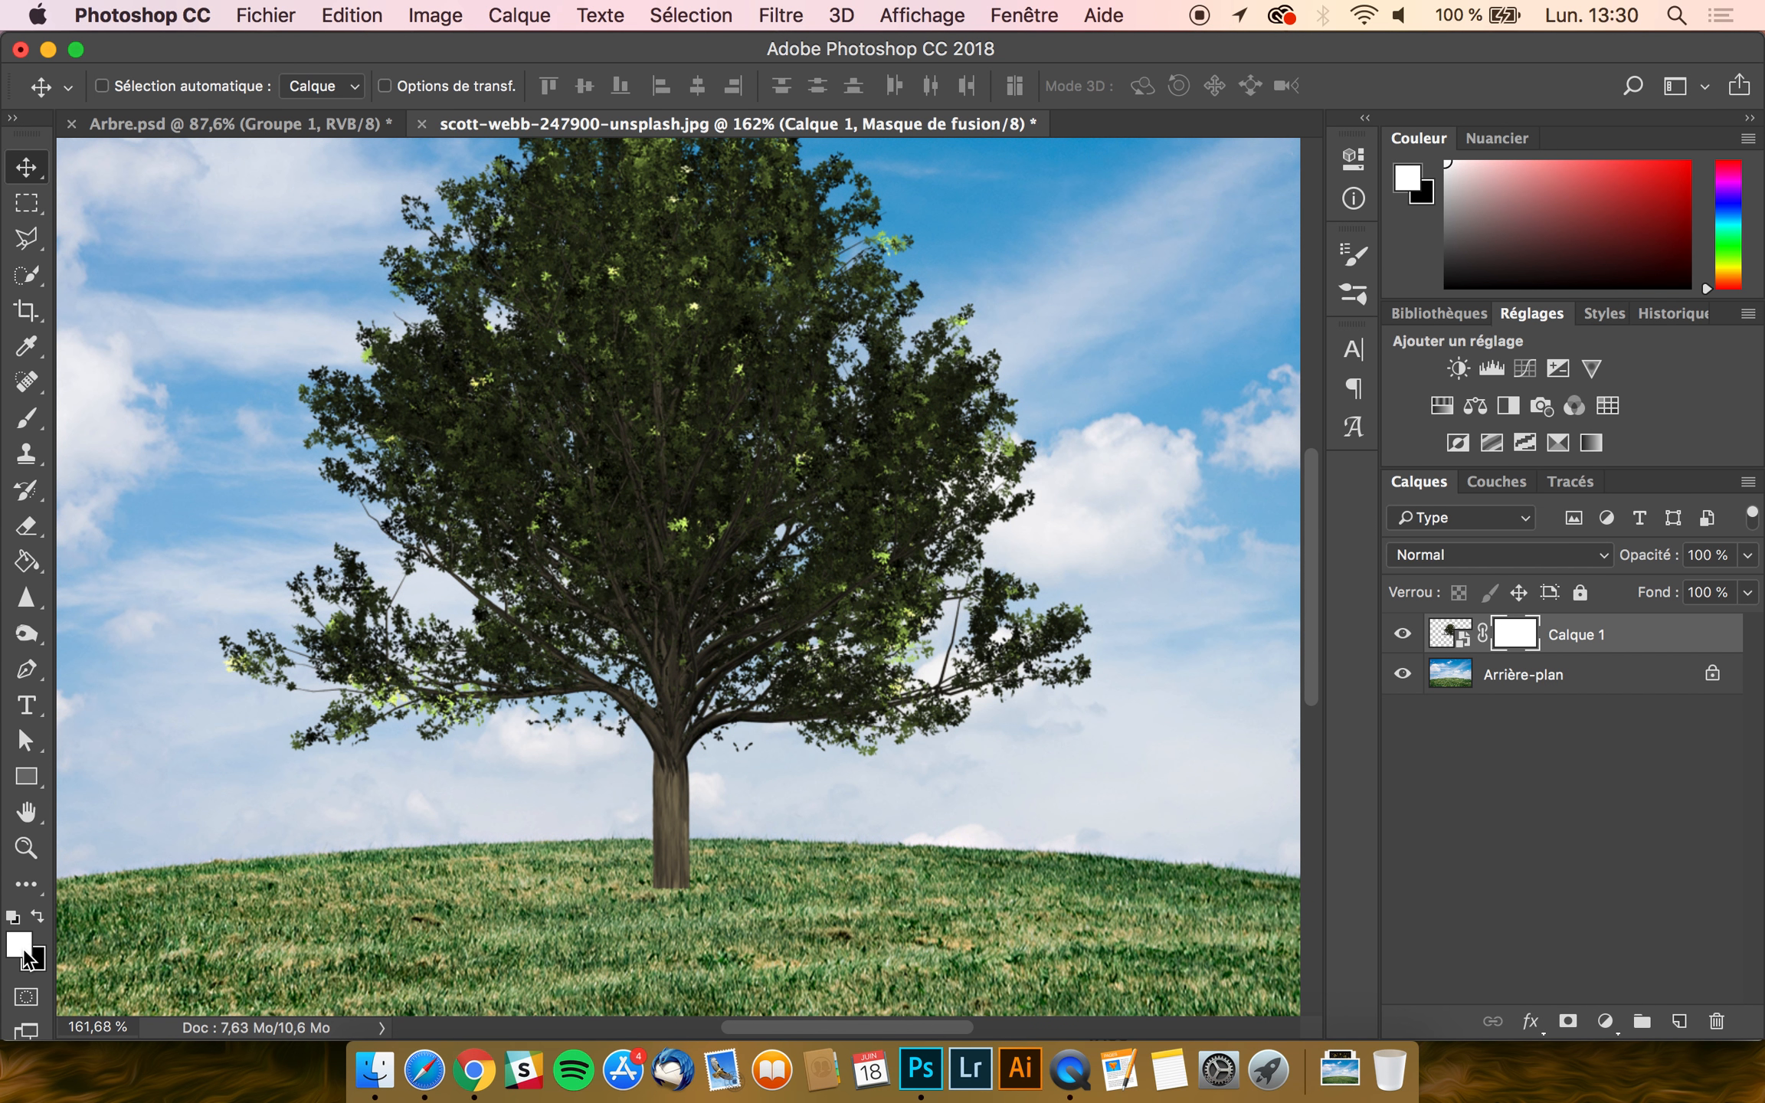
left_click(18, 944)
left_click(1254, 629)
type("000000")
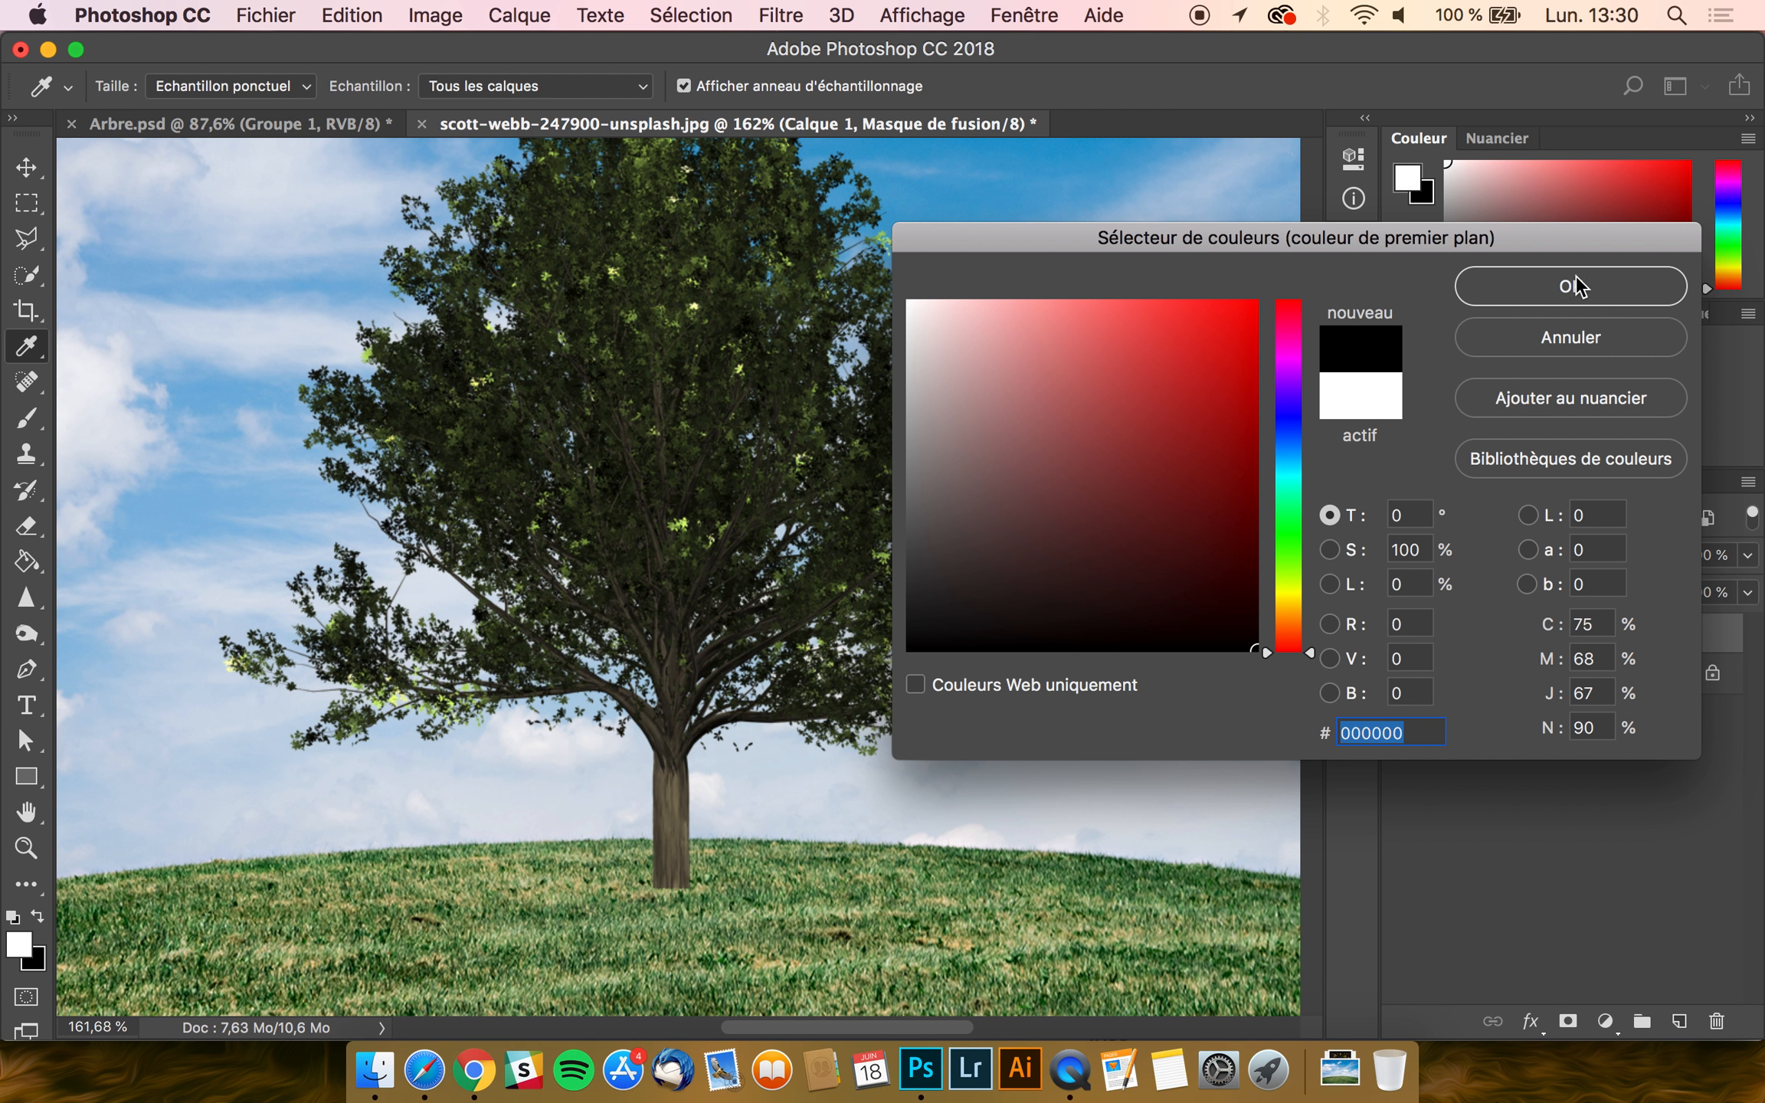
left_click(1580, 285)
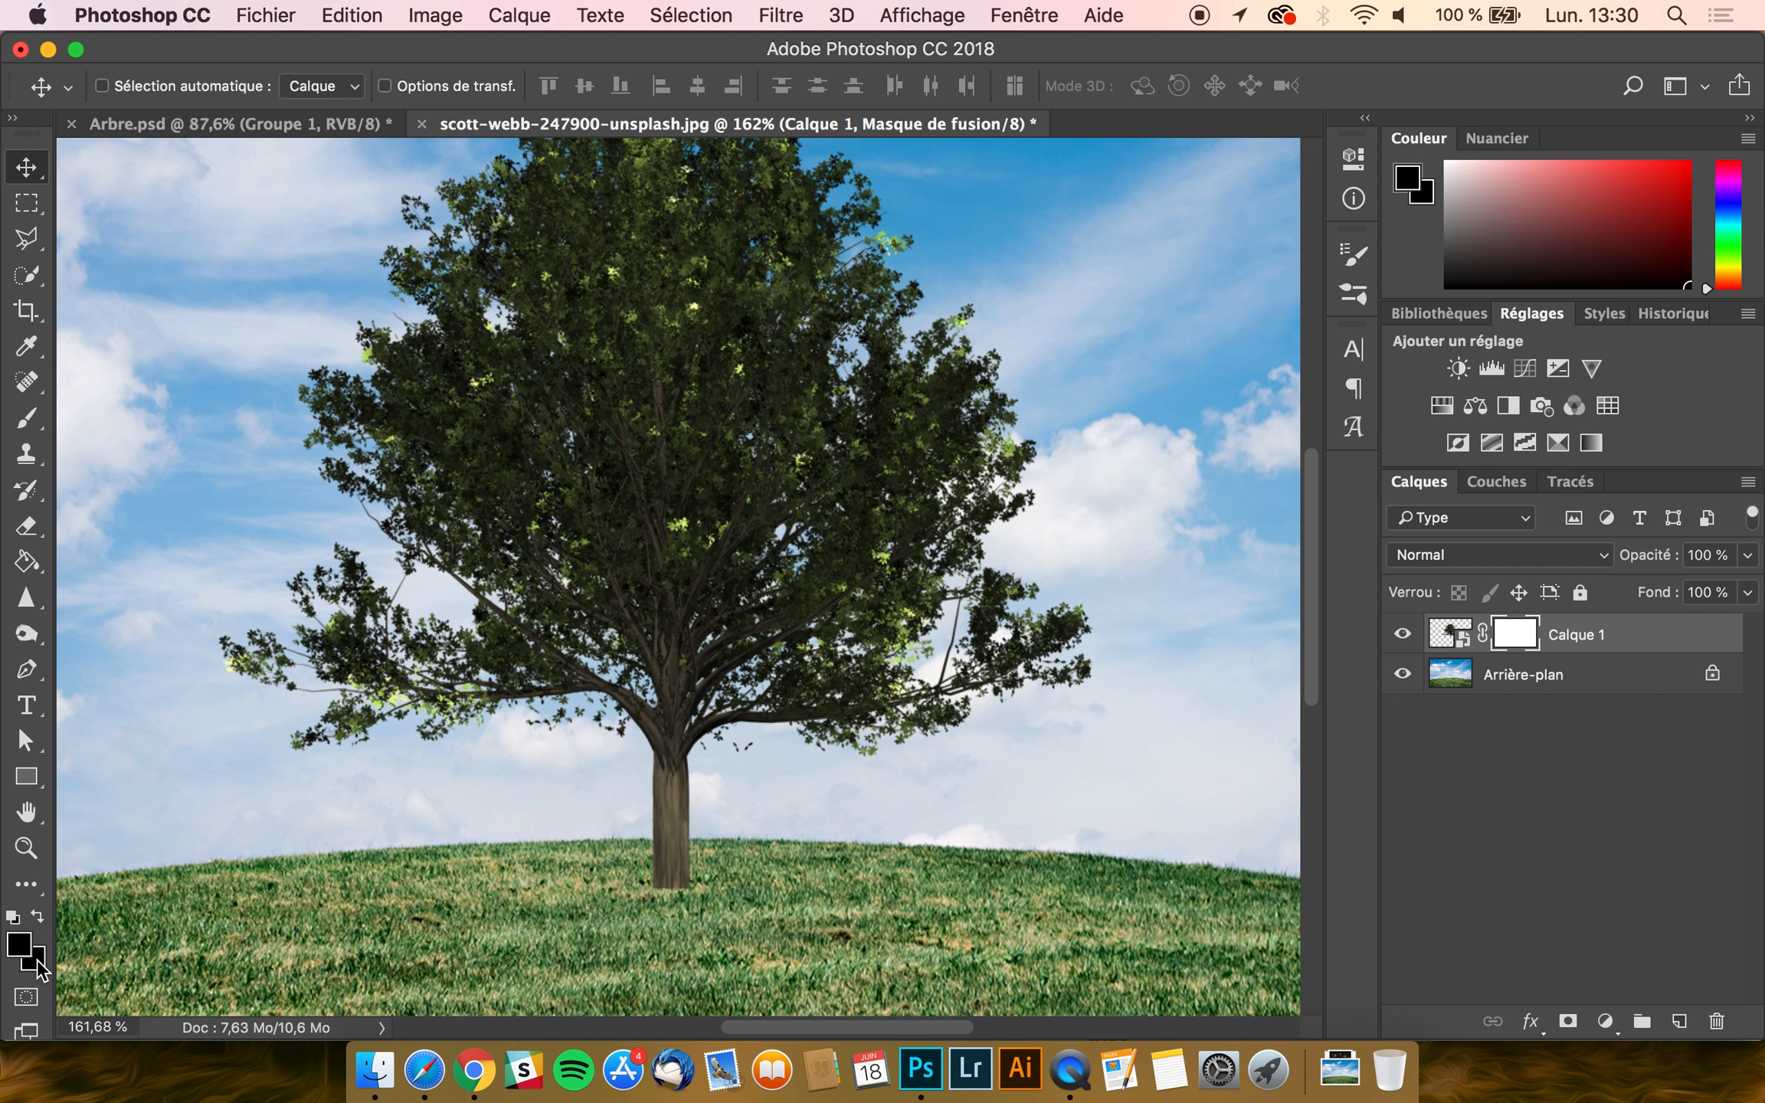
- Choose the Brush tool with the 134 px grass tip (Herbe)
left_click(20, 423)
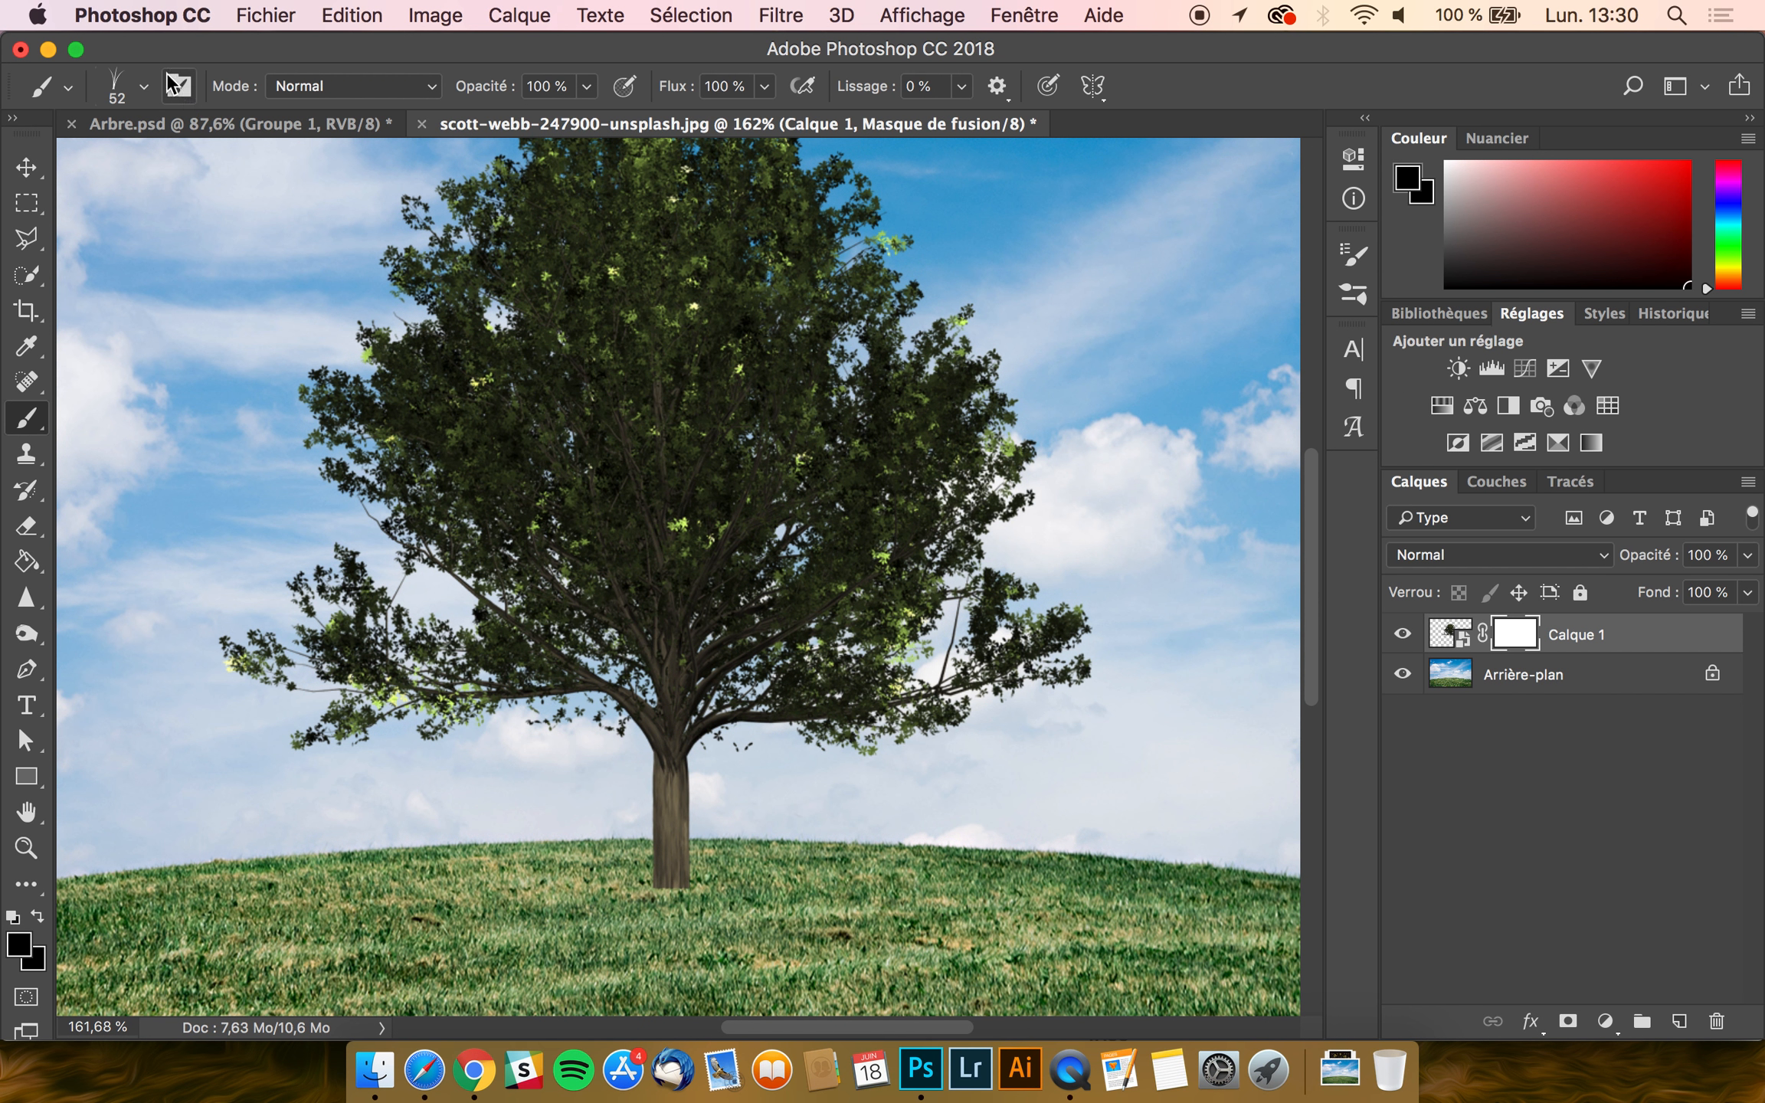
left_click(144, 86)
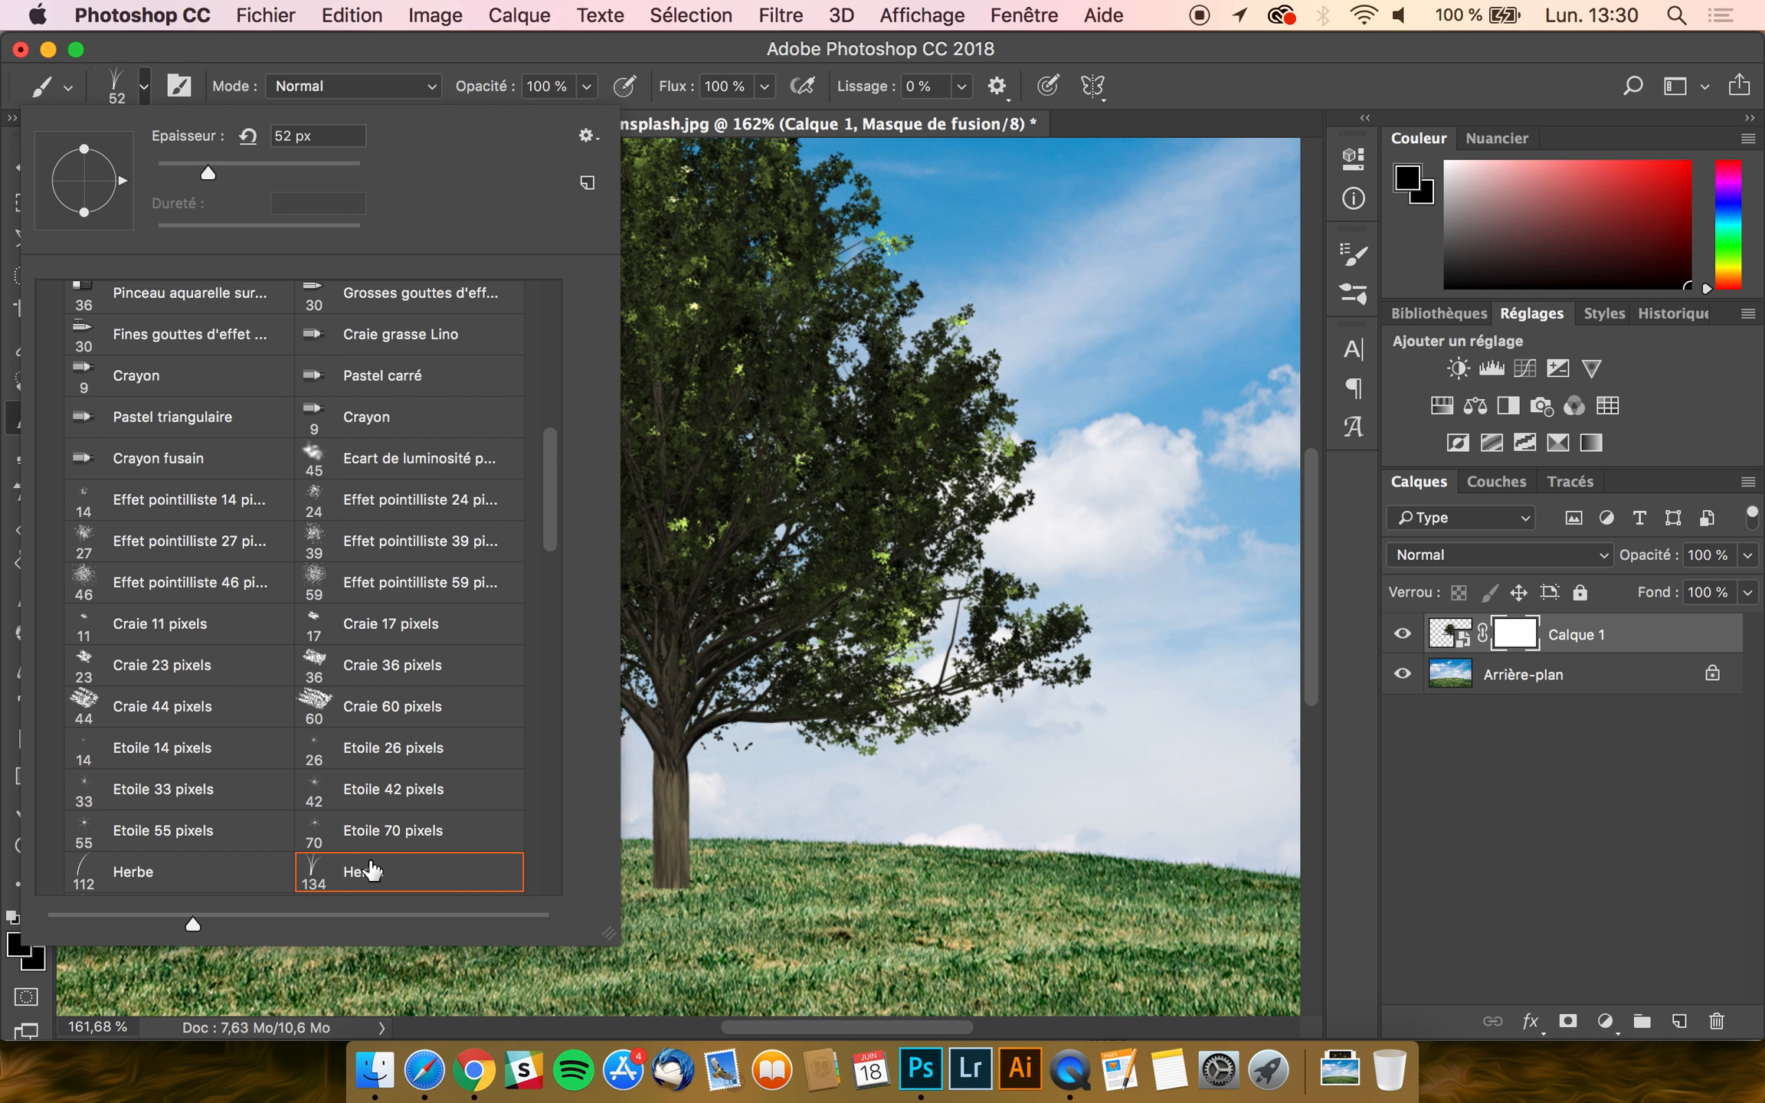
scroll(368, 858, "up", 15)
scroll(418, 789, "down", 9)
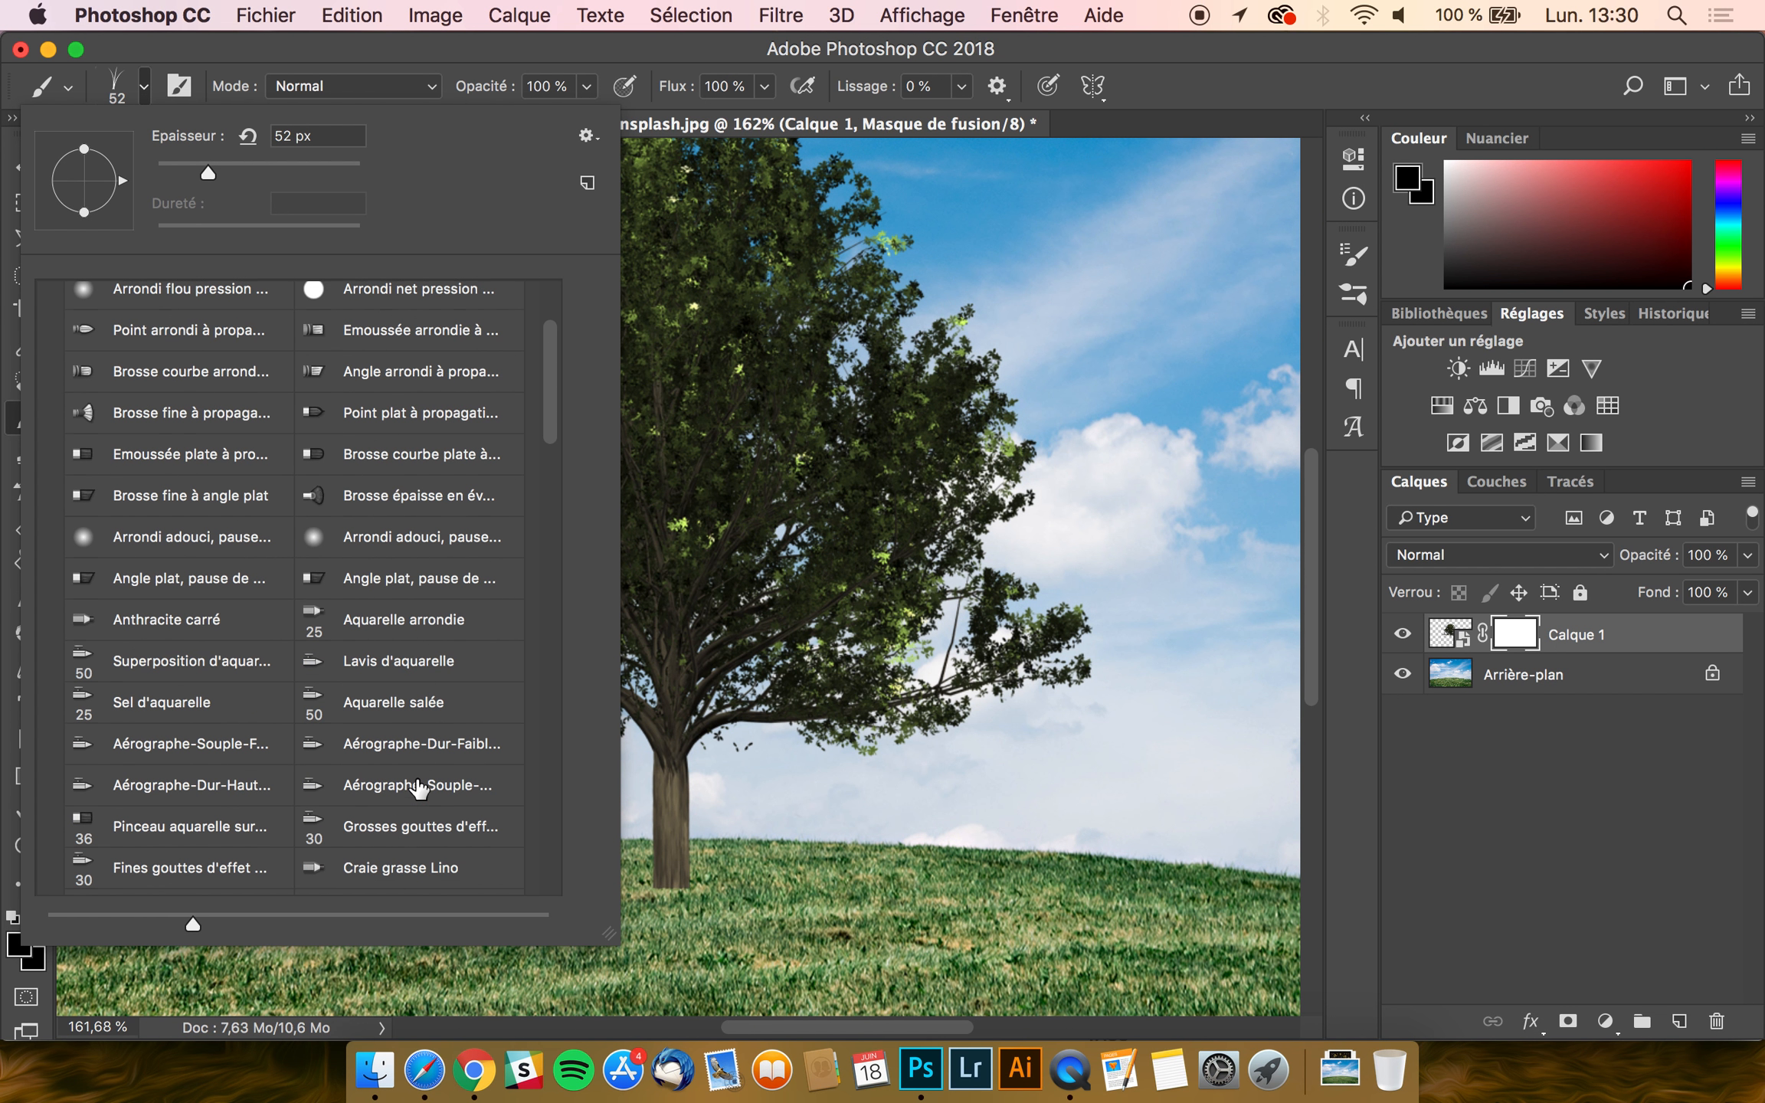
scroll(366, 835, "down", 4)
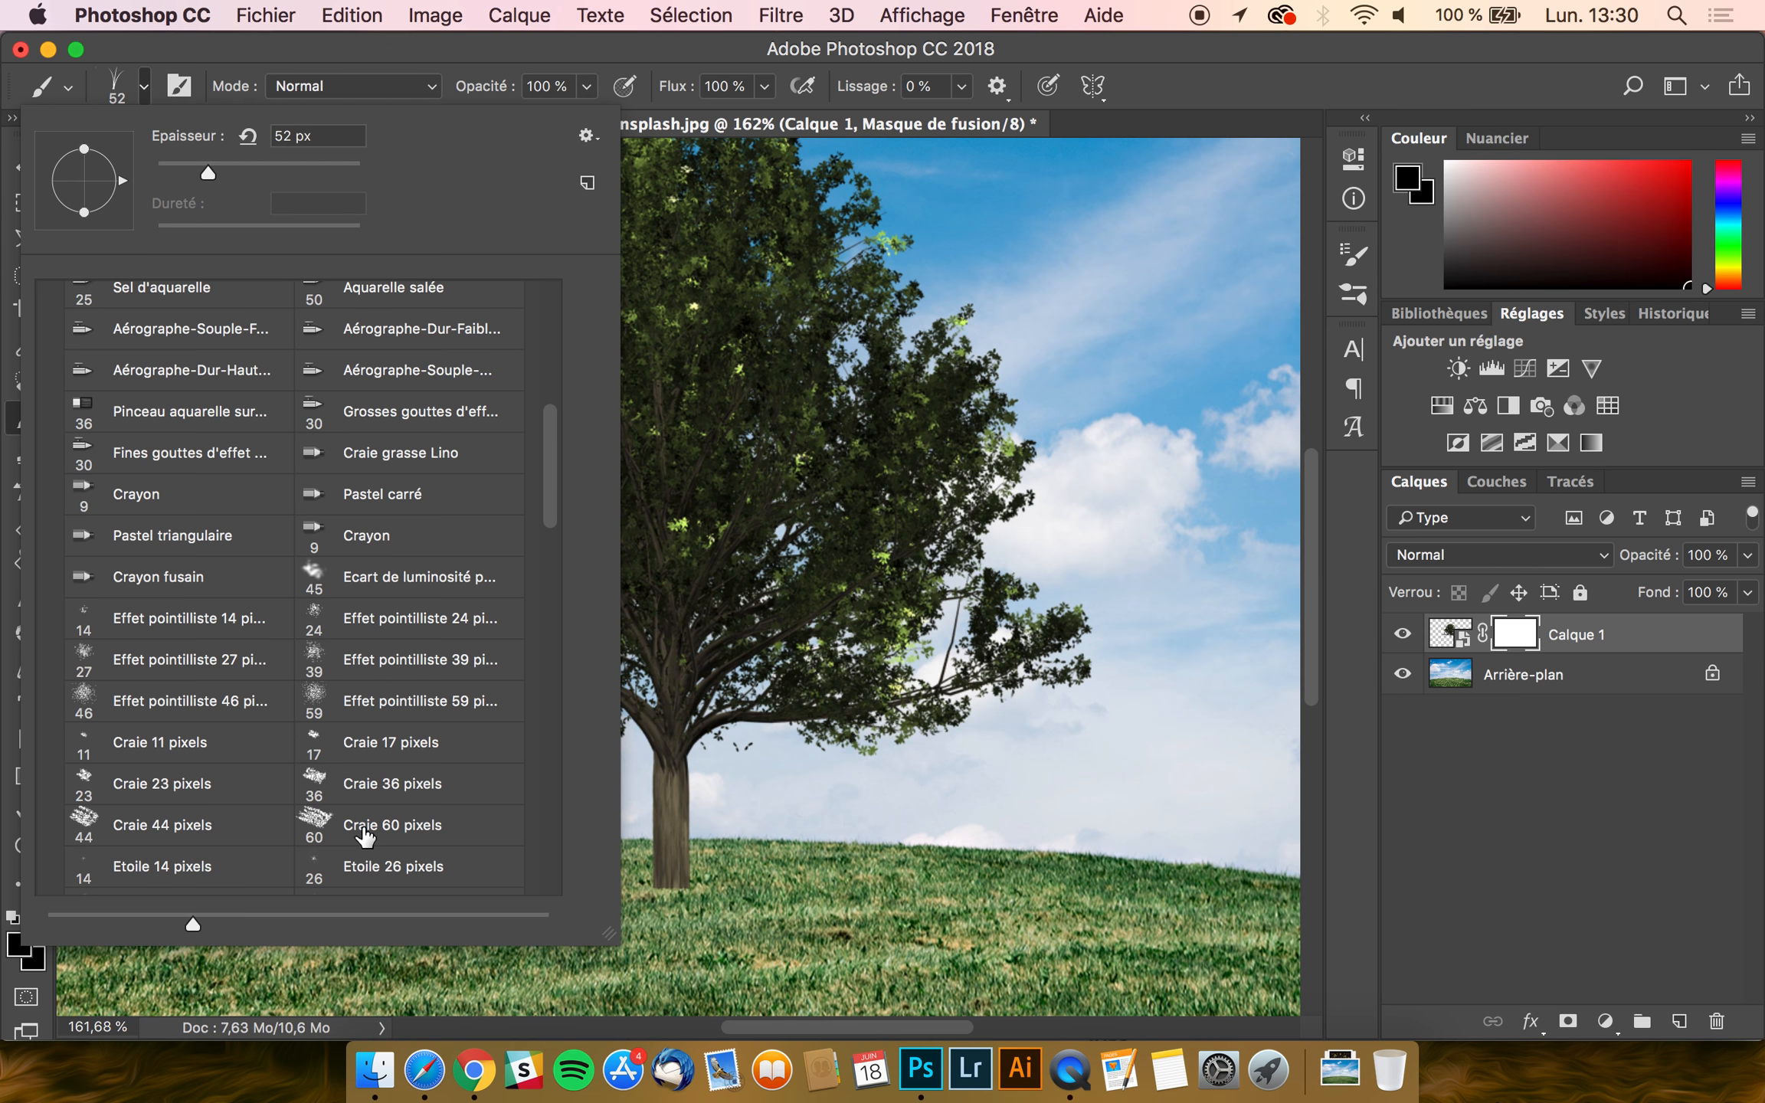
scroll(360, 827, "down", 5)
left_click(386, 681)
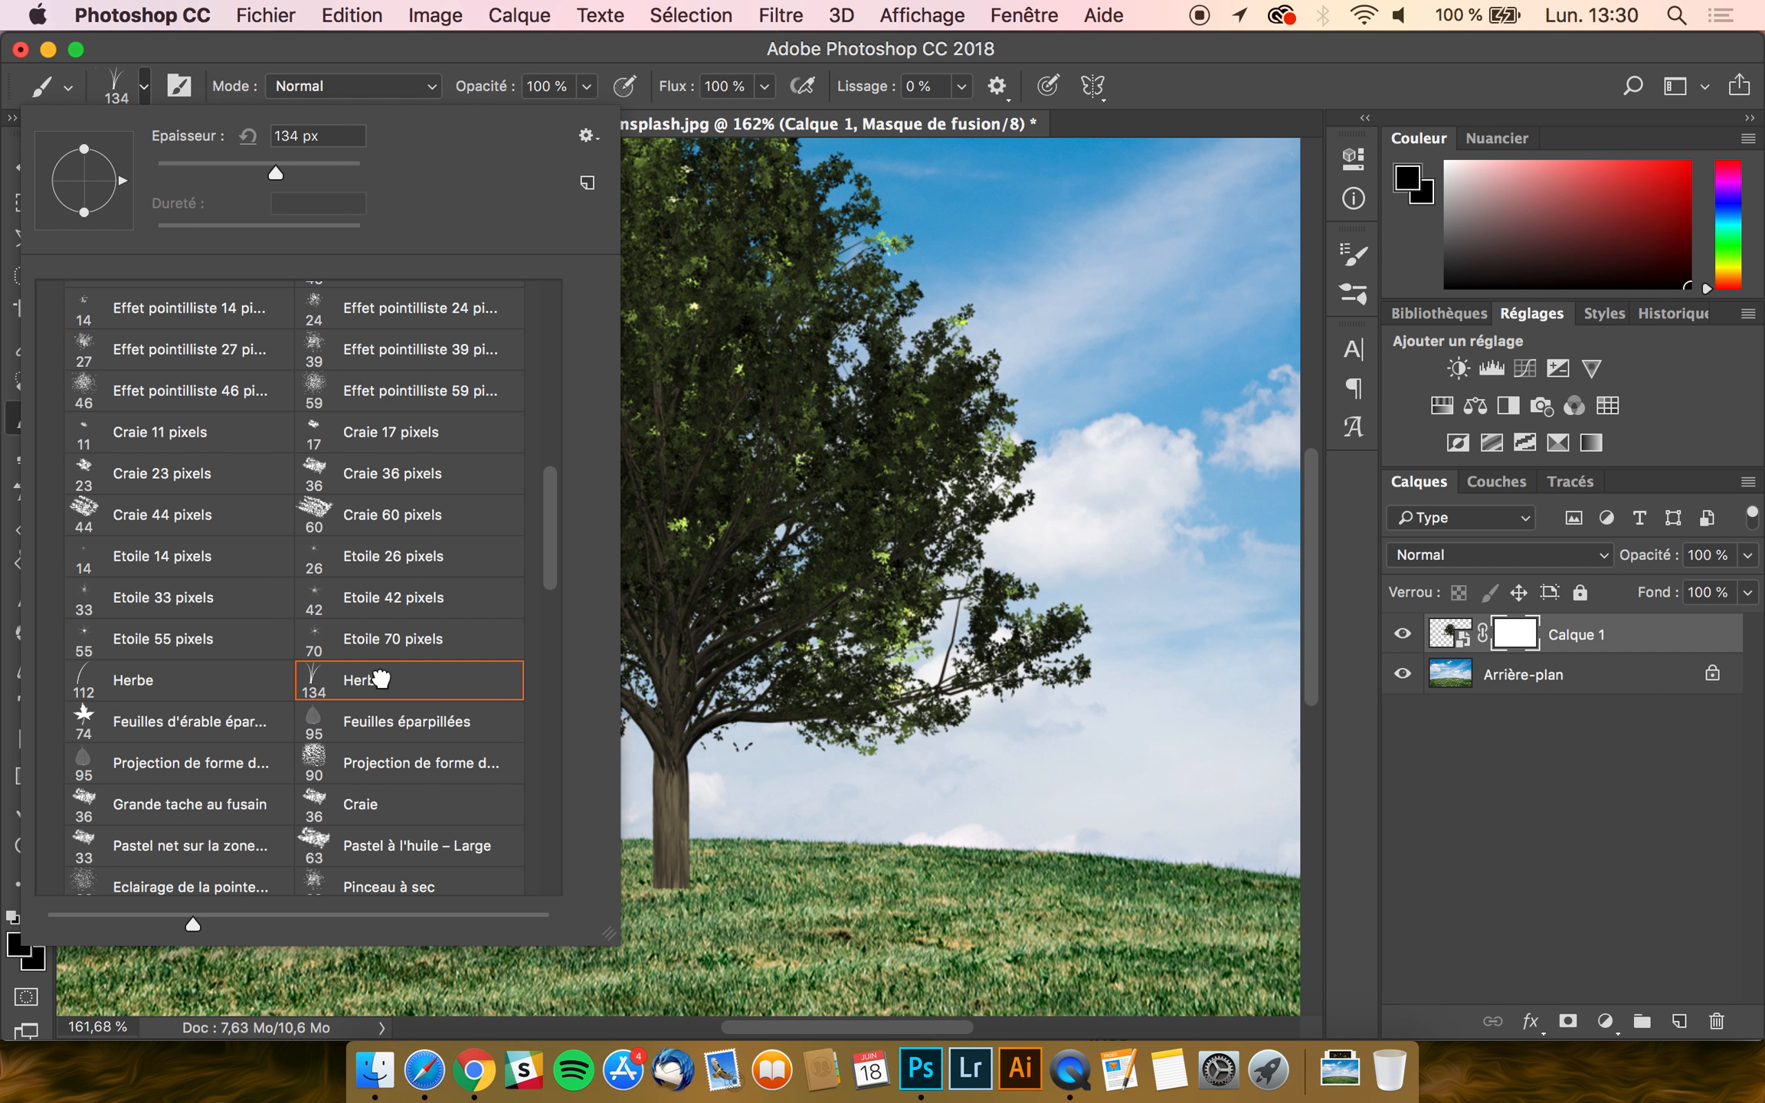
- Reduce the grass brush to 45 px and paint black on the tree's mask to blend the trunk base into the grass
left_click(1521, 636)
scroll(720, 854, "up", 3)
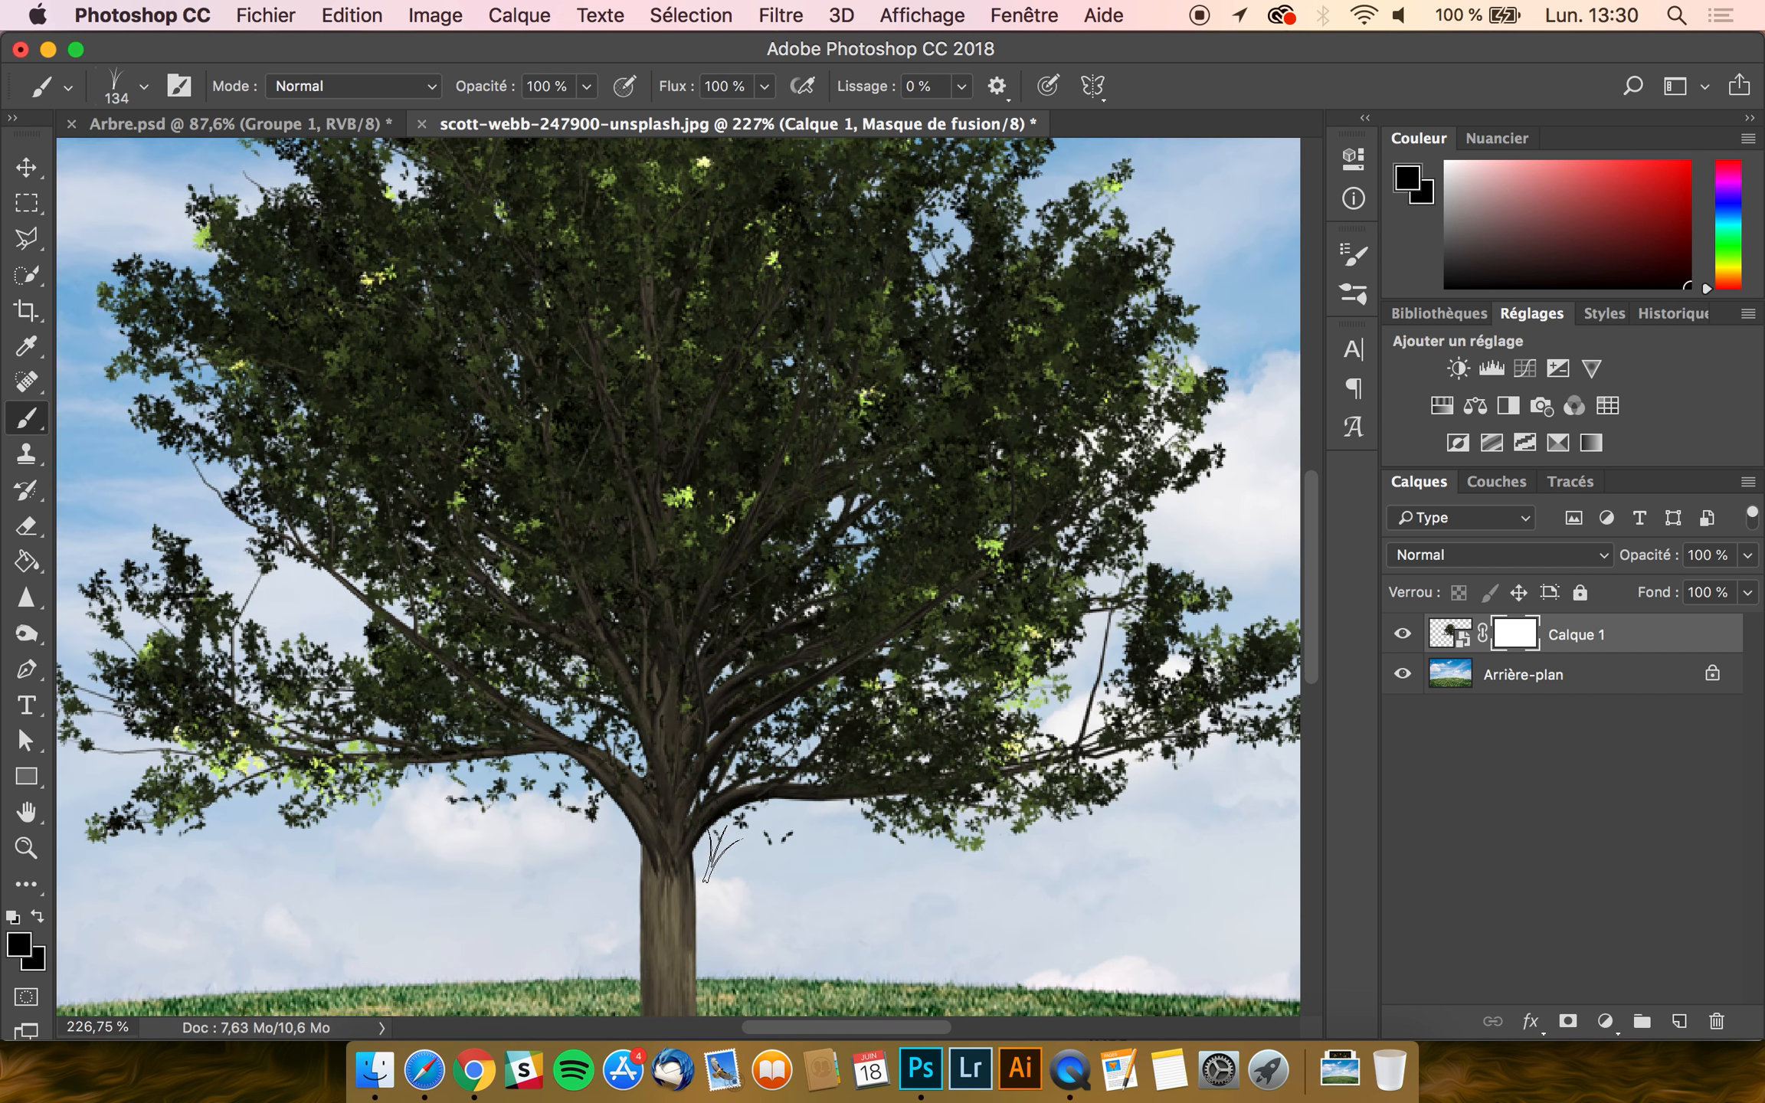
scroll(724, 855, "down", 3)
scroll(720, 854, "up", 1)
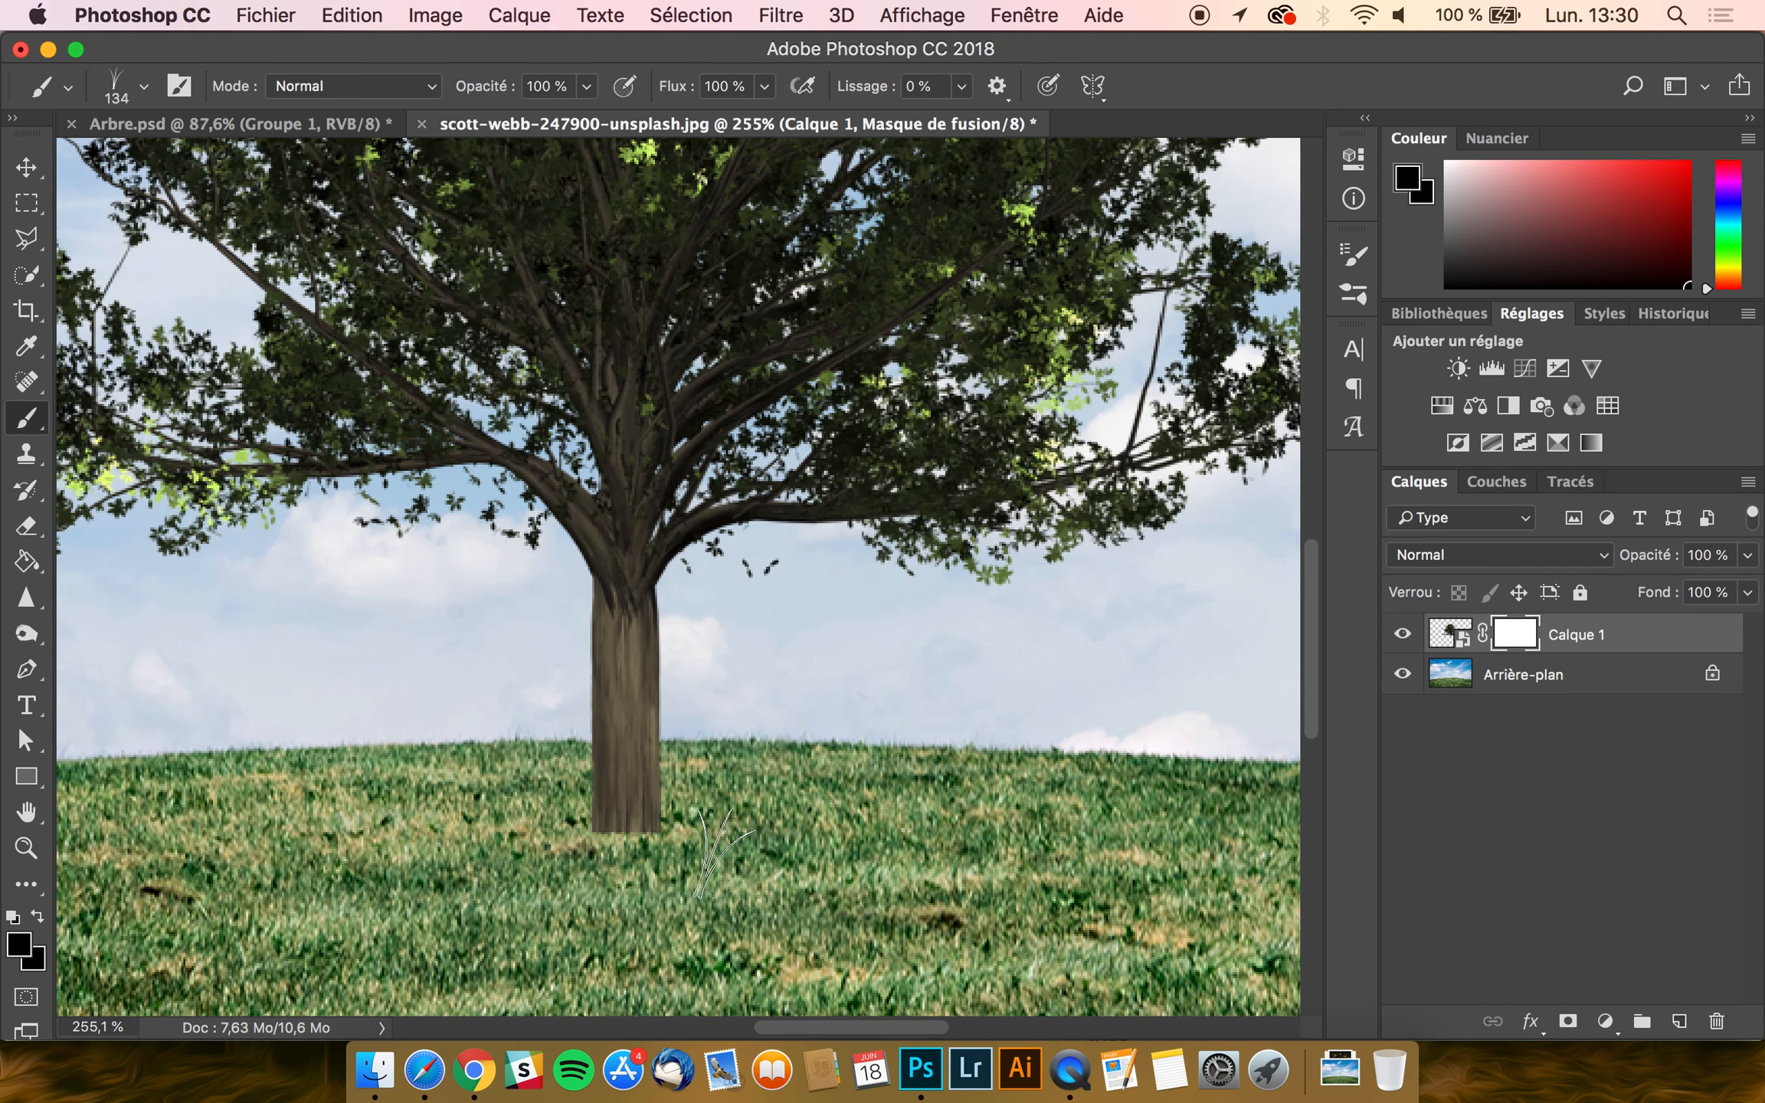
scroll(720, 855, "down", 2)
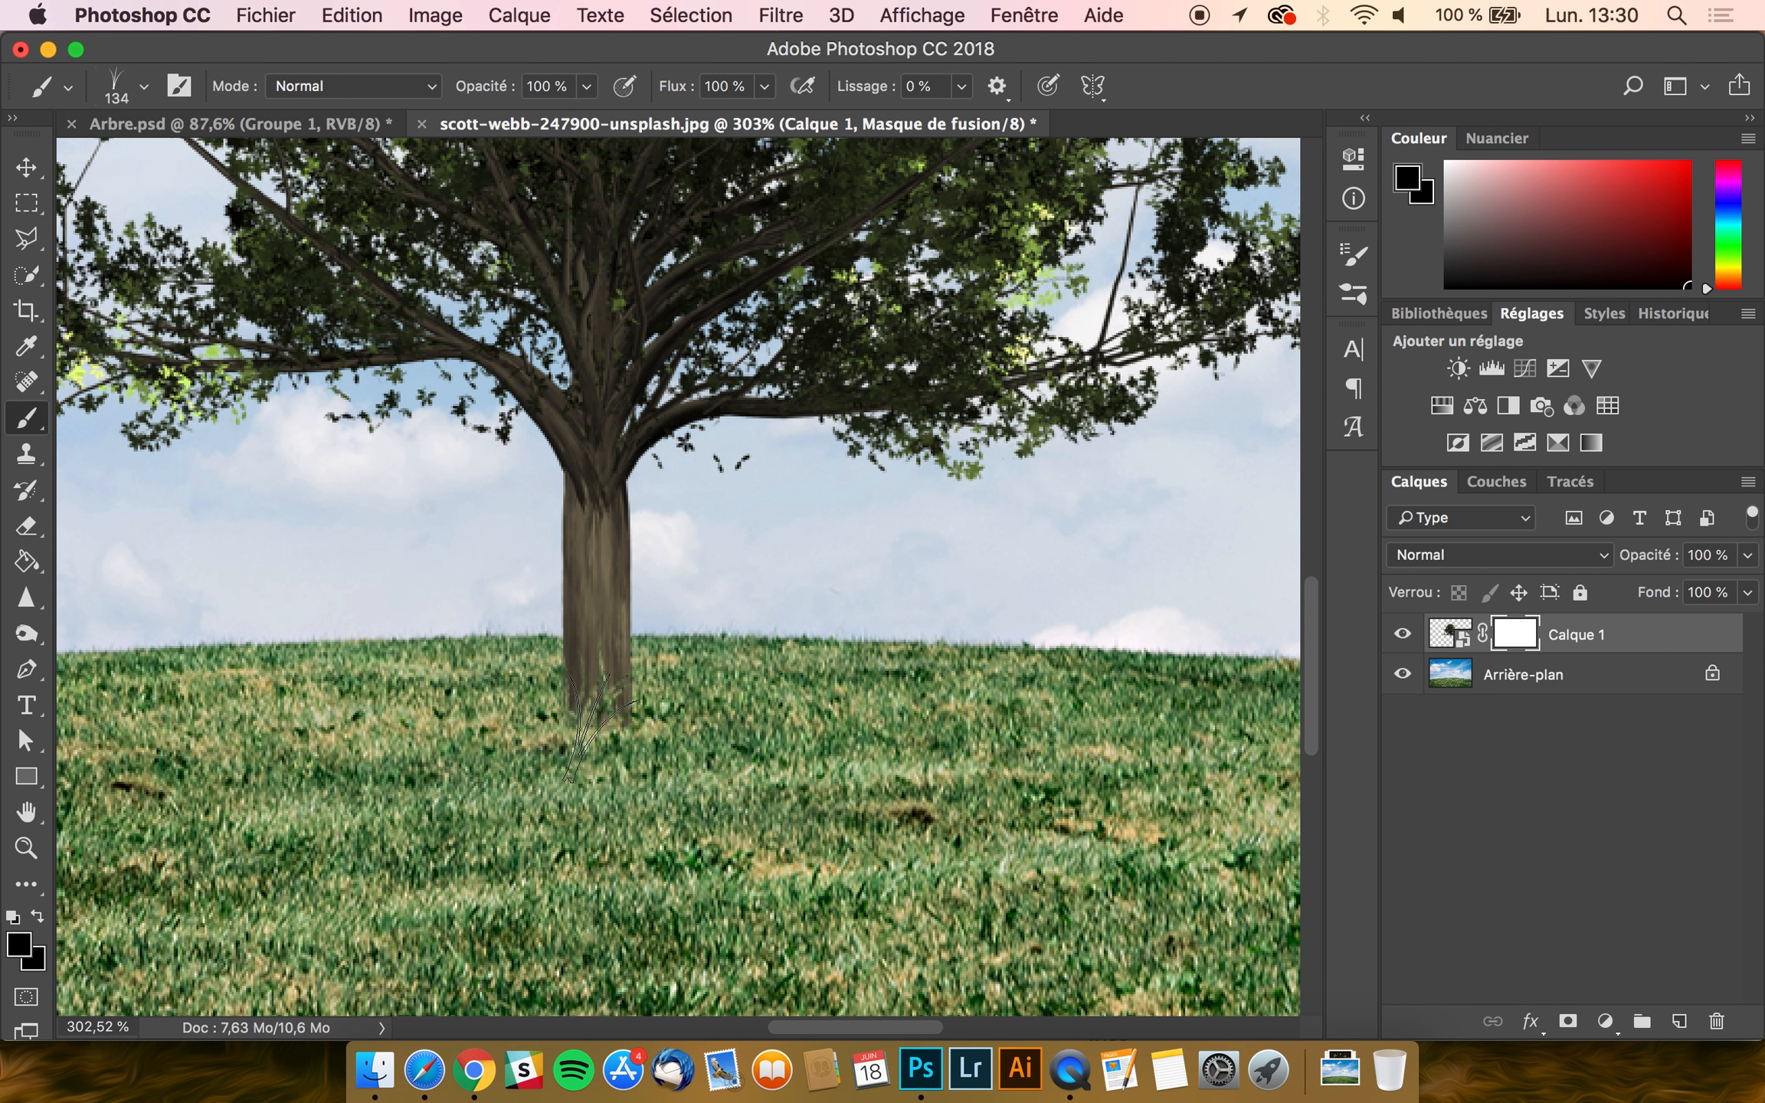
mouse_move(664, 723)
left_mouse_down("ctrl+alt")
mouse_move(453, 726)
mouse_move(617, 713)
mouse_move(575, 724)
mouse_move(587, 734)
left_mouse_up("ctrl+alt")
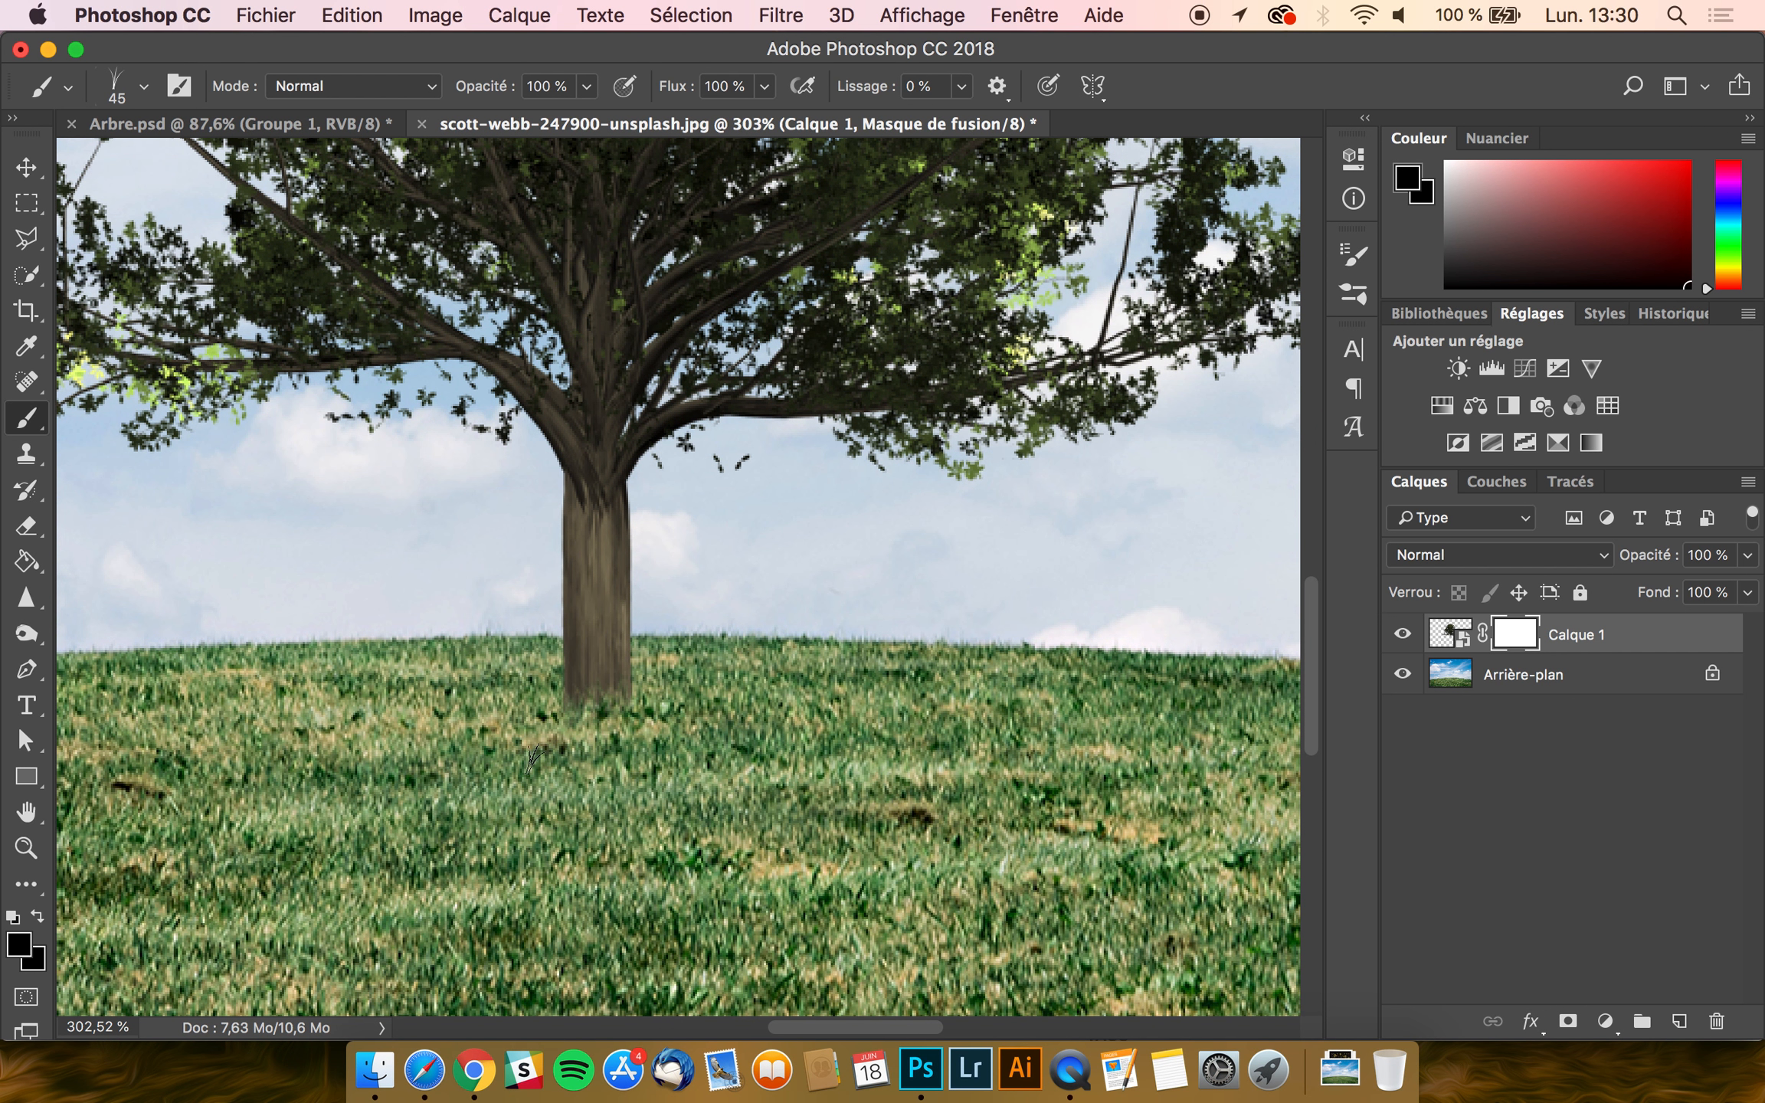
key("v")
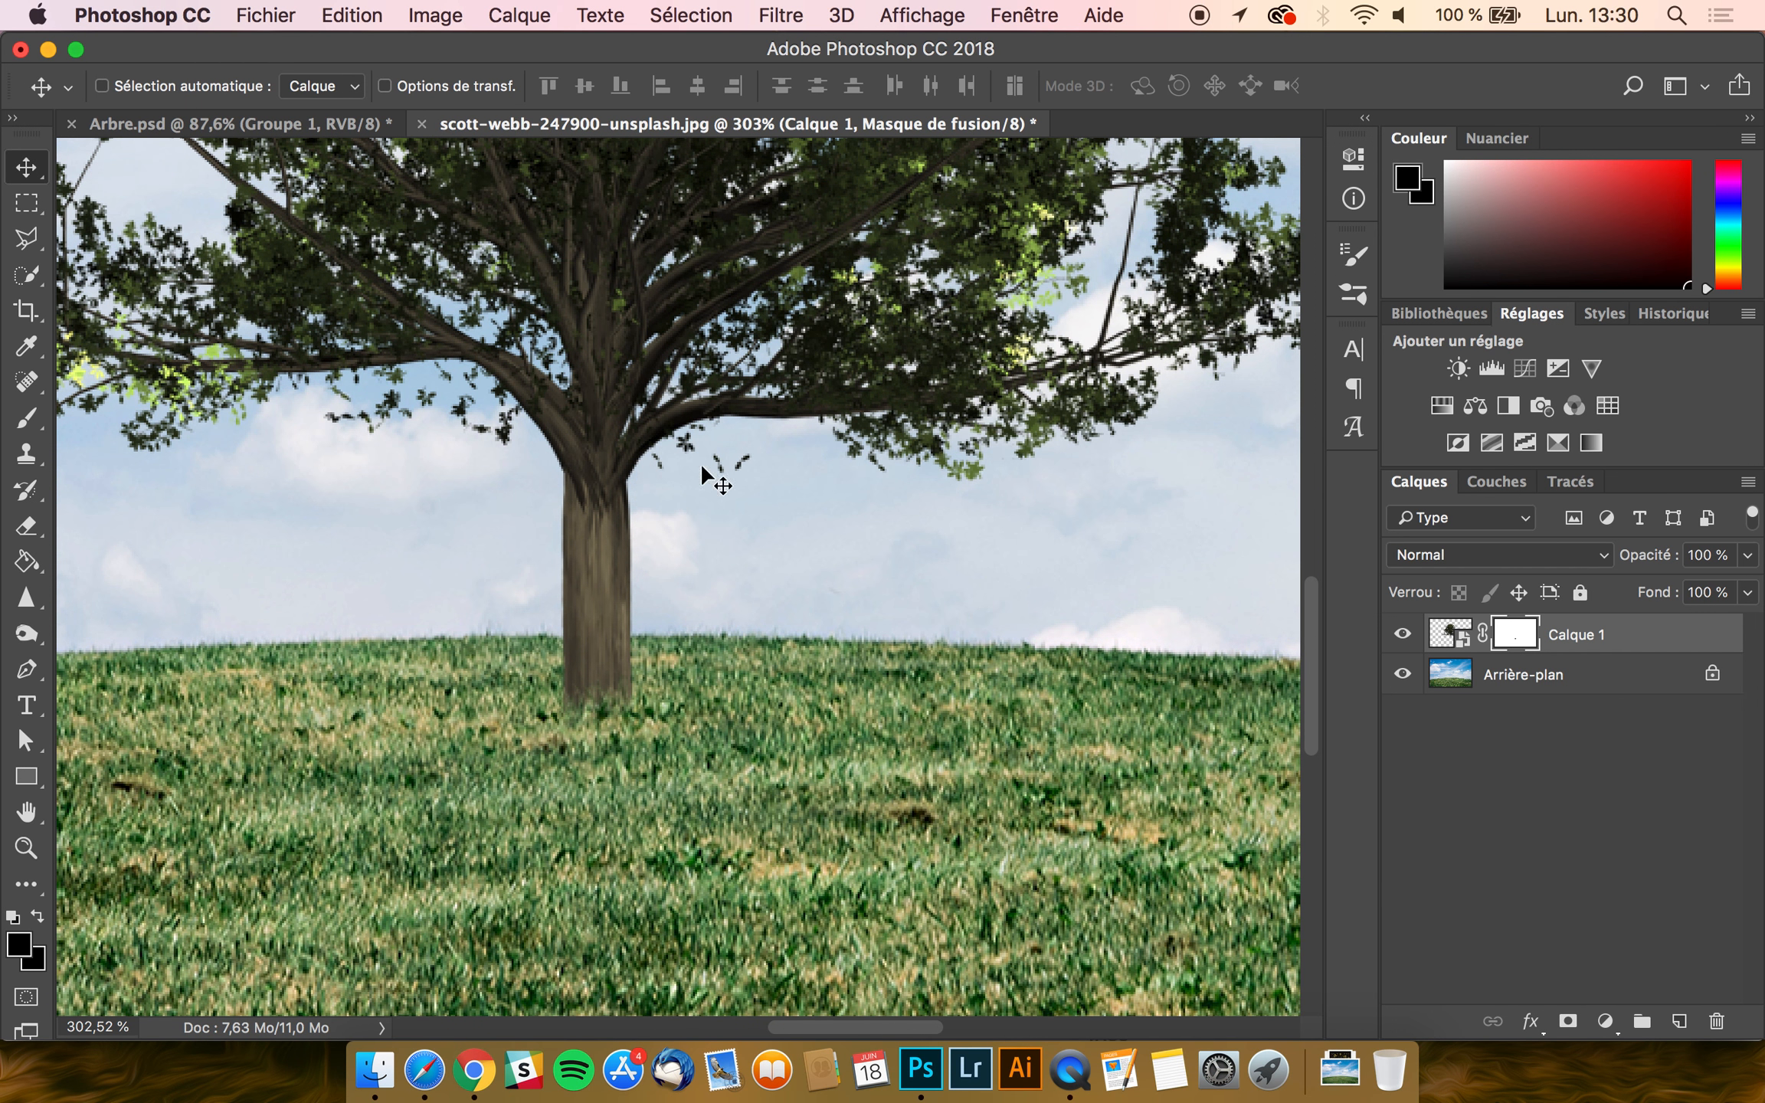
scroll(693, 502, "down", 2)
scroll(692, 498, "down", 5)
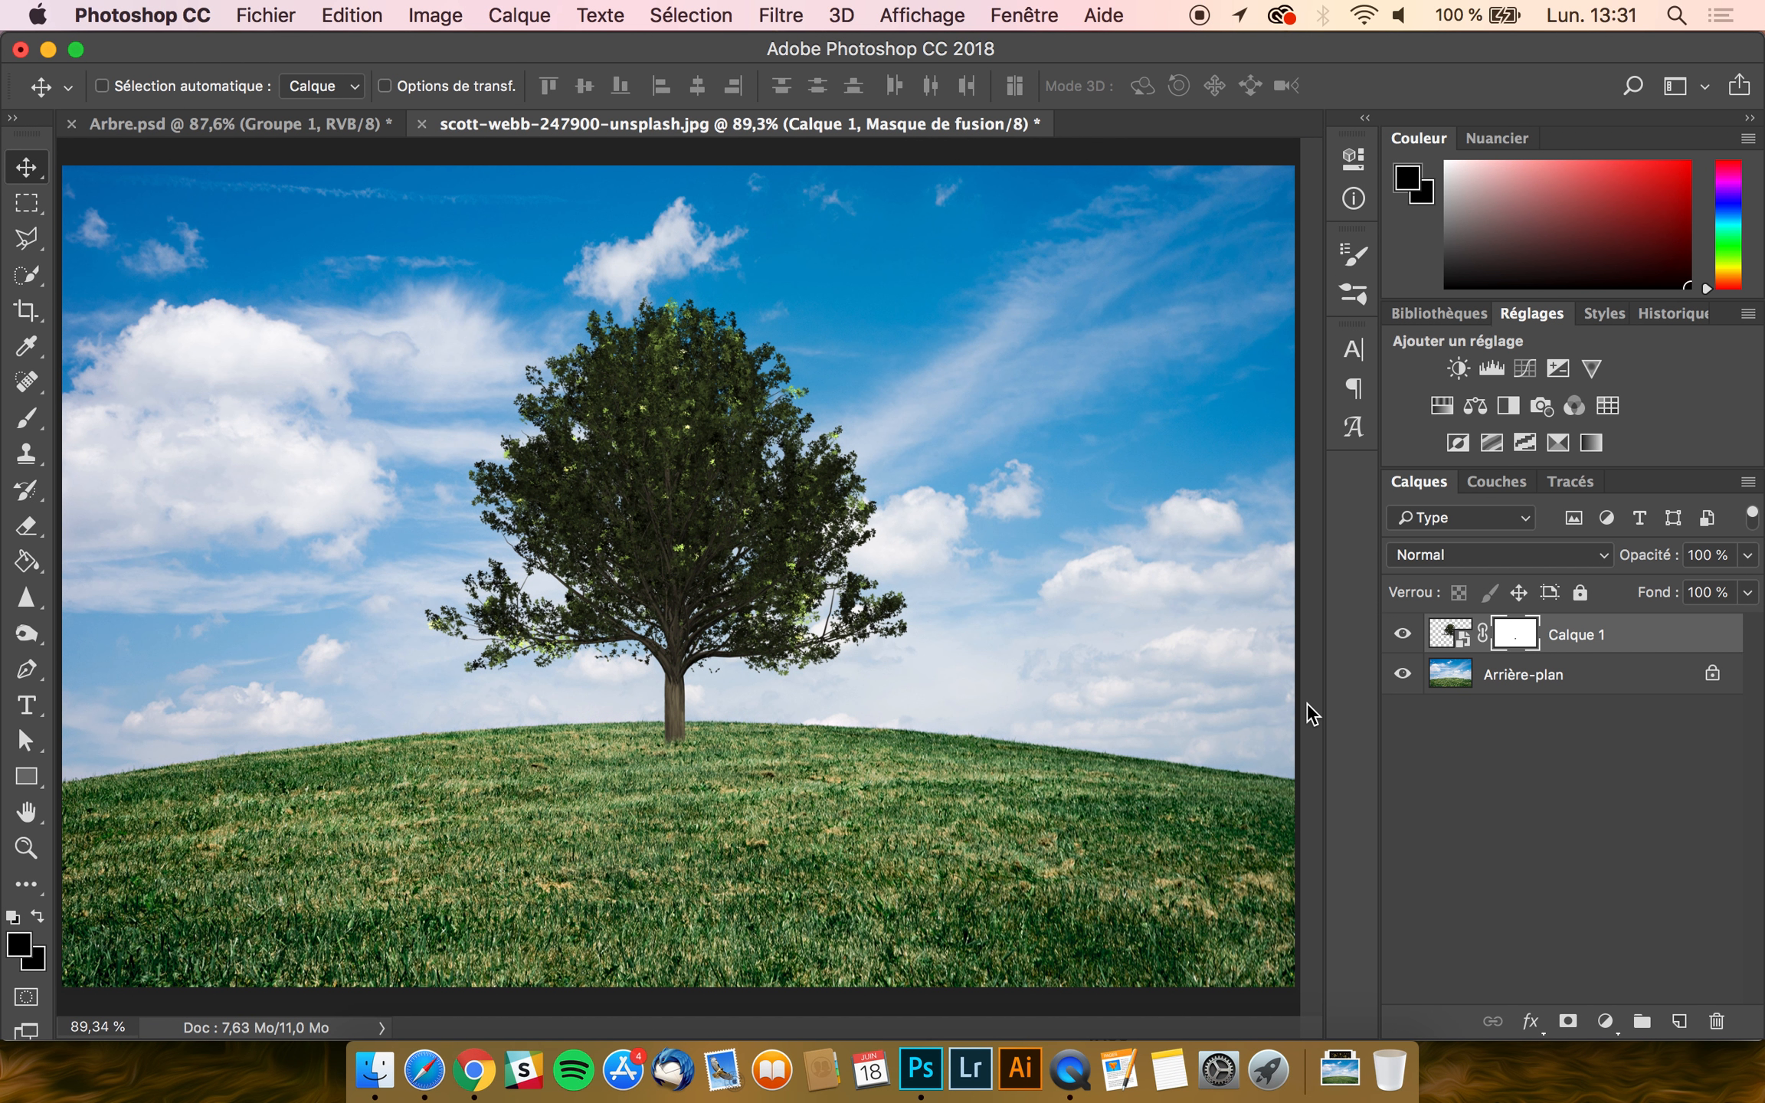
- Make the tree's smart object active instead of its mask and examine where the trunk meets the grass
left_click(1454, 642)
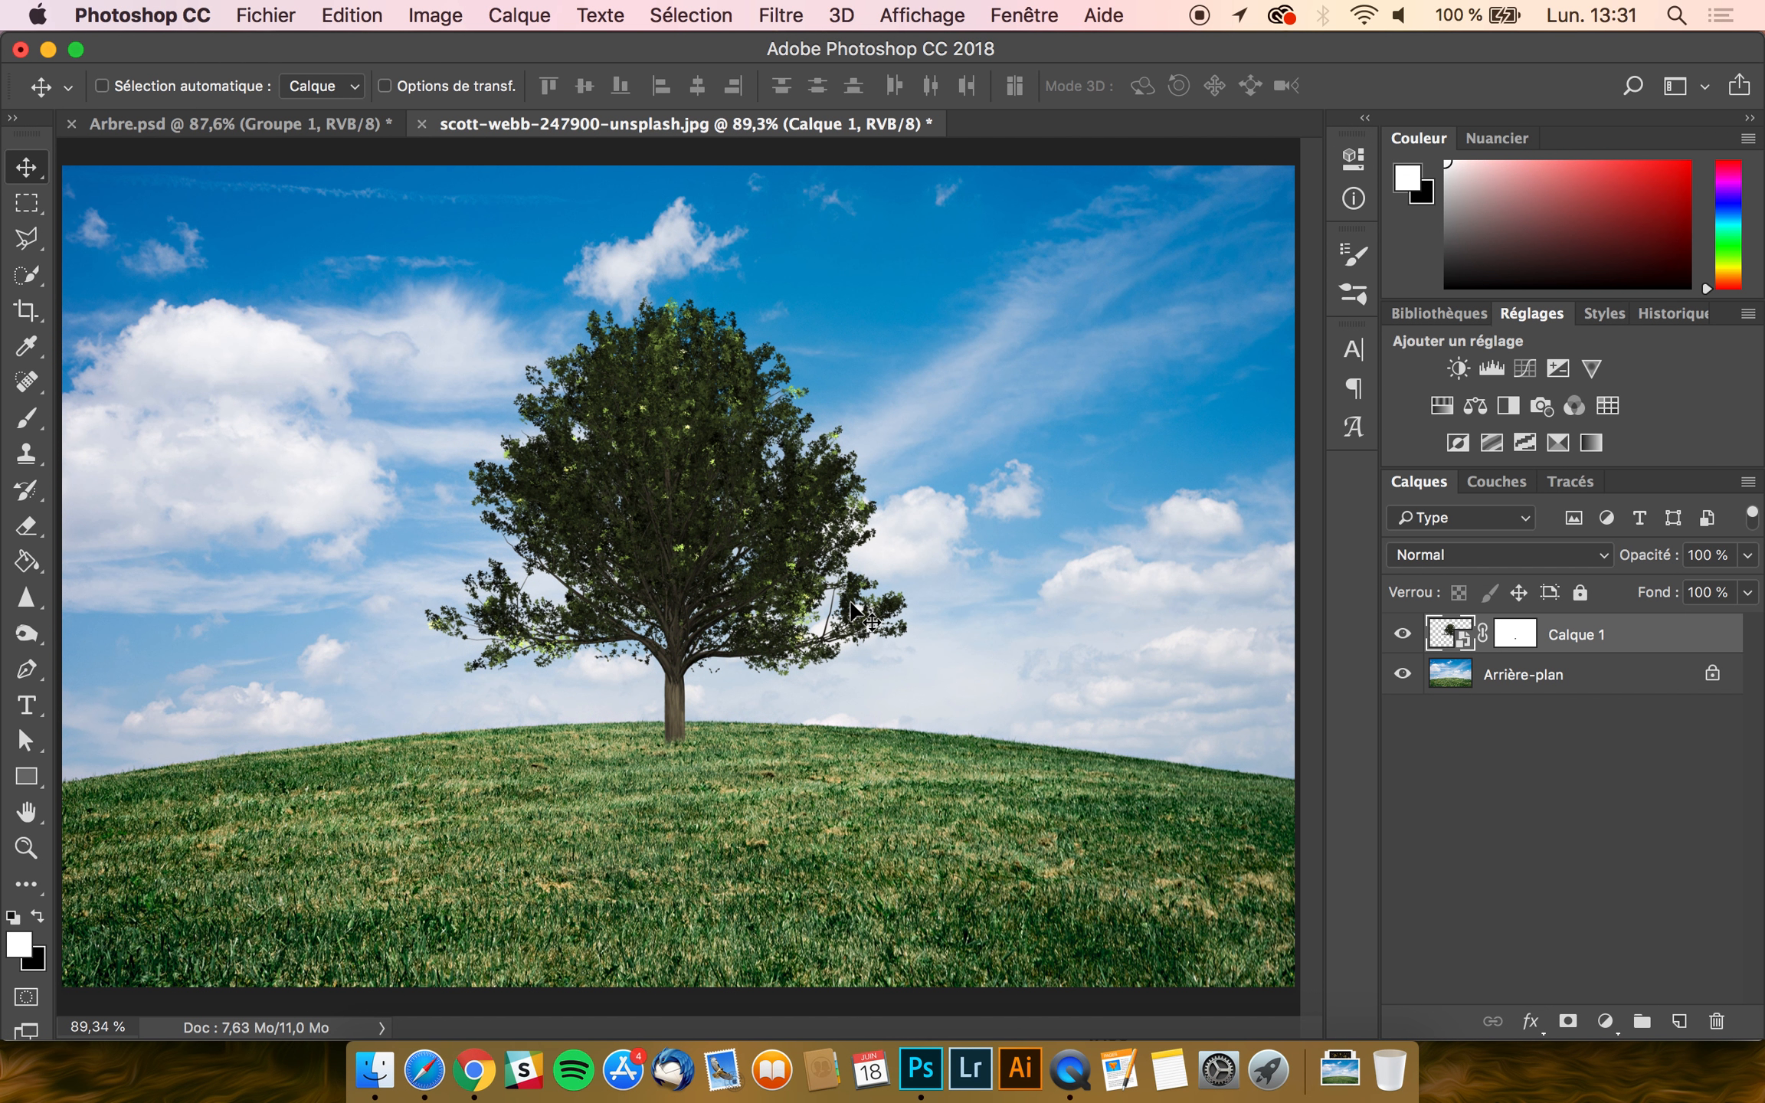
scroll(667, 582, "down", 1)
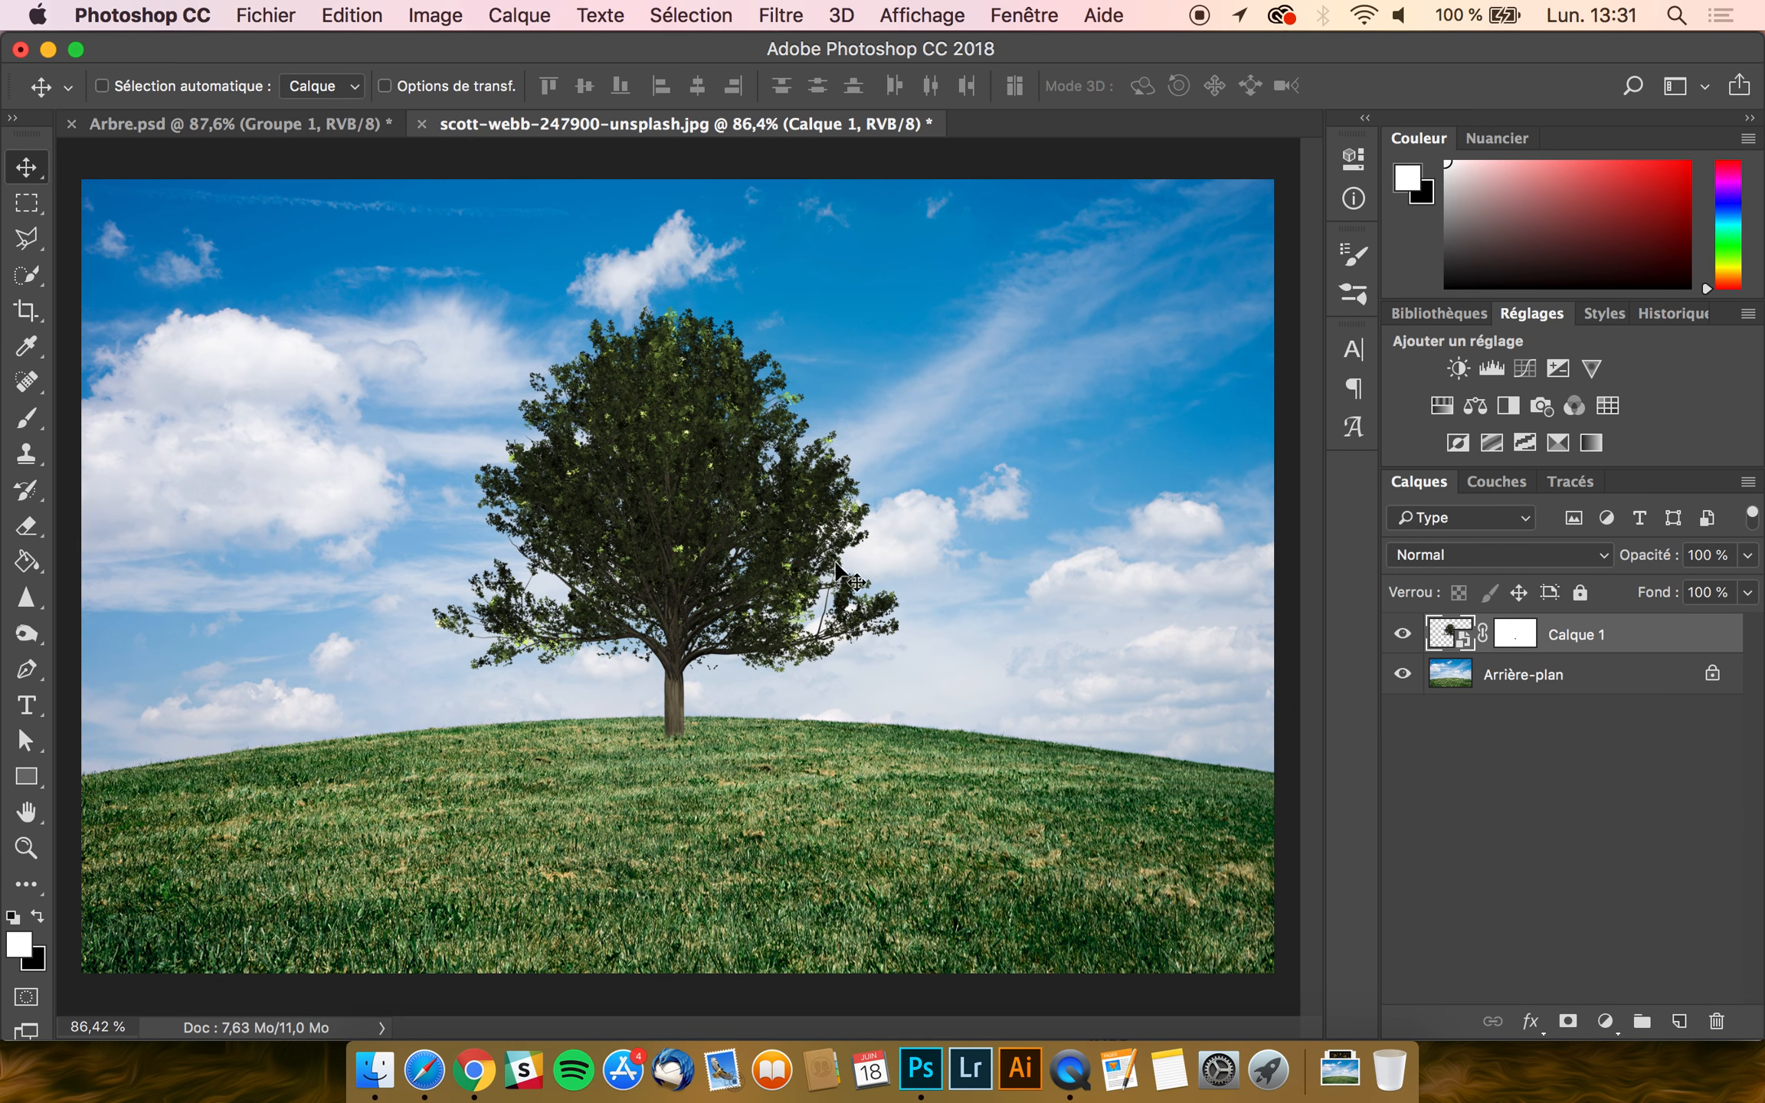
scroll(571, 400, "up", 1)
scroll(571, 400, "up", 6)
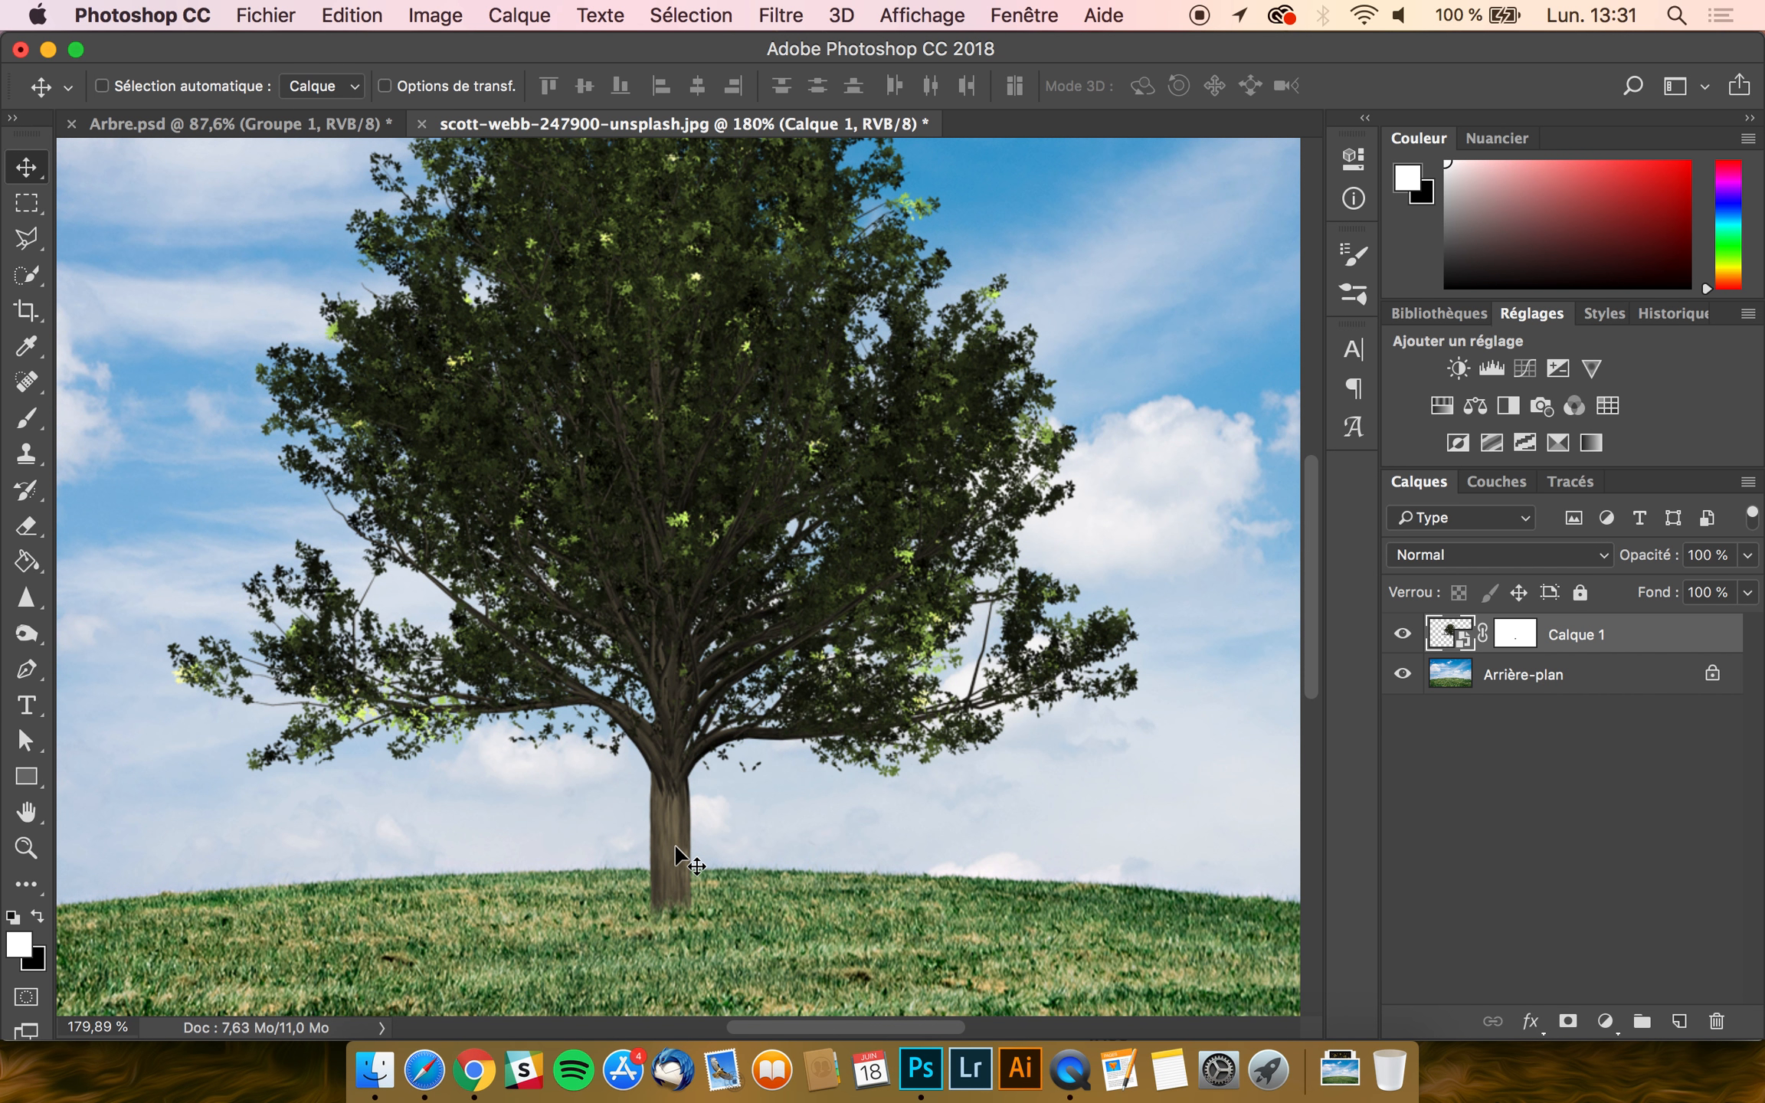
- Try scaling the tree down to about half its size and standing it further left on the hill
scroll(218, 944, "down", 3)
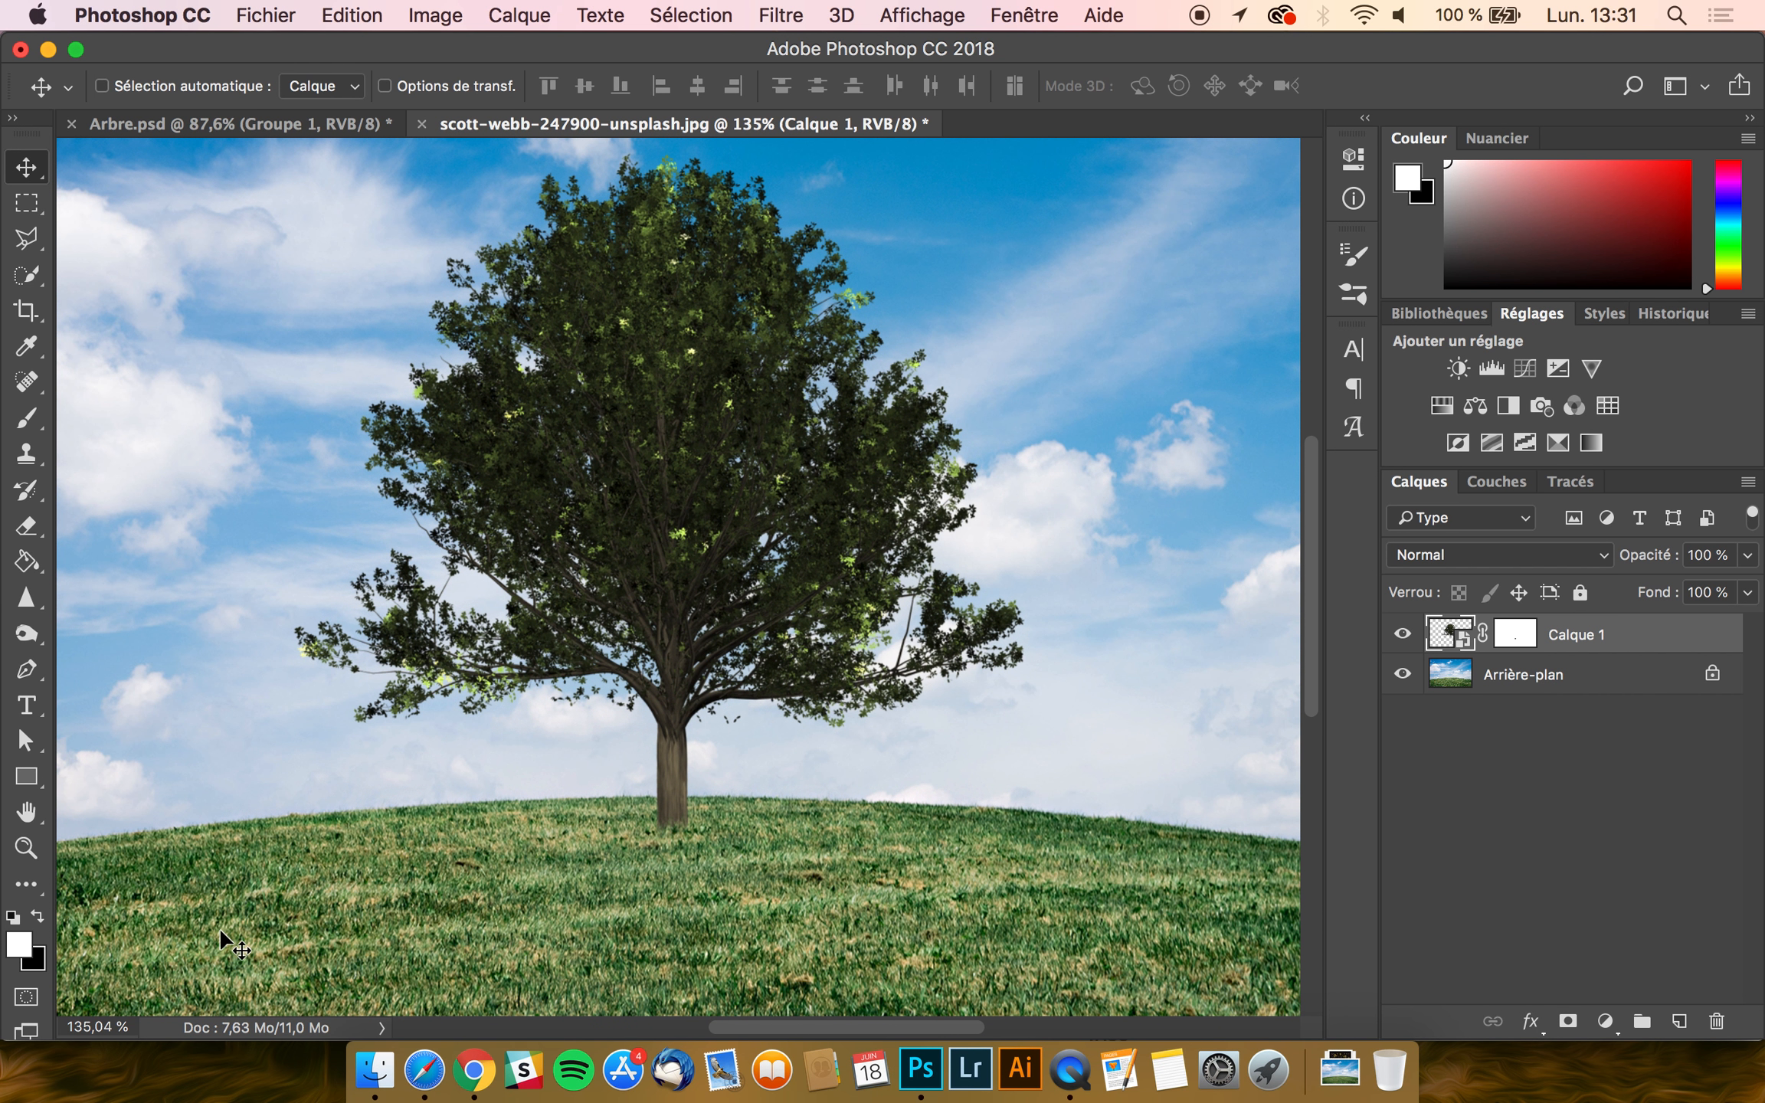
scroll(220, 943, "down", 2)
scroll(651, 824, "down", 2)
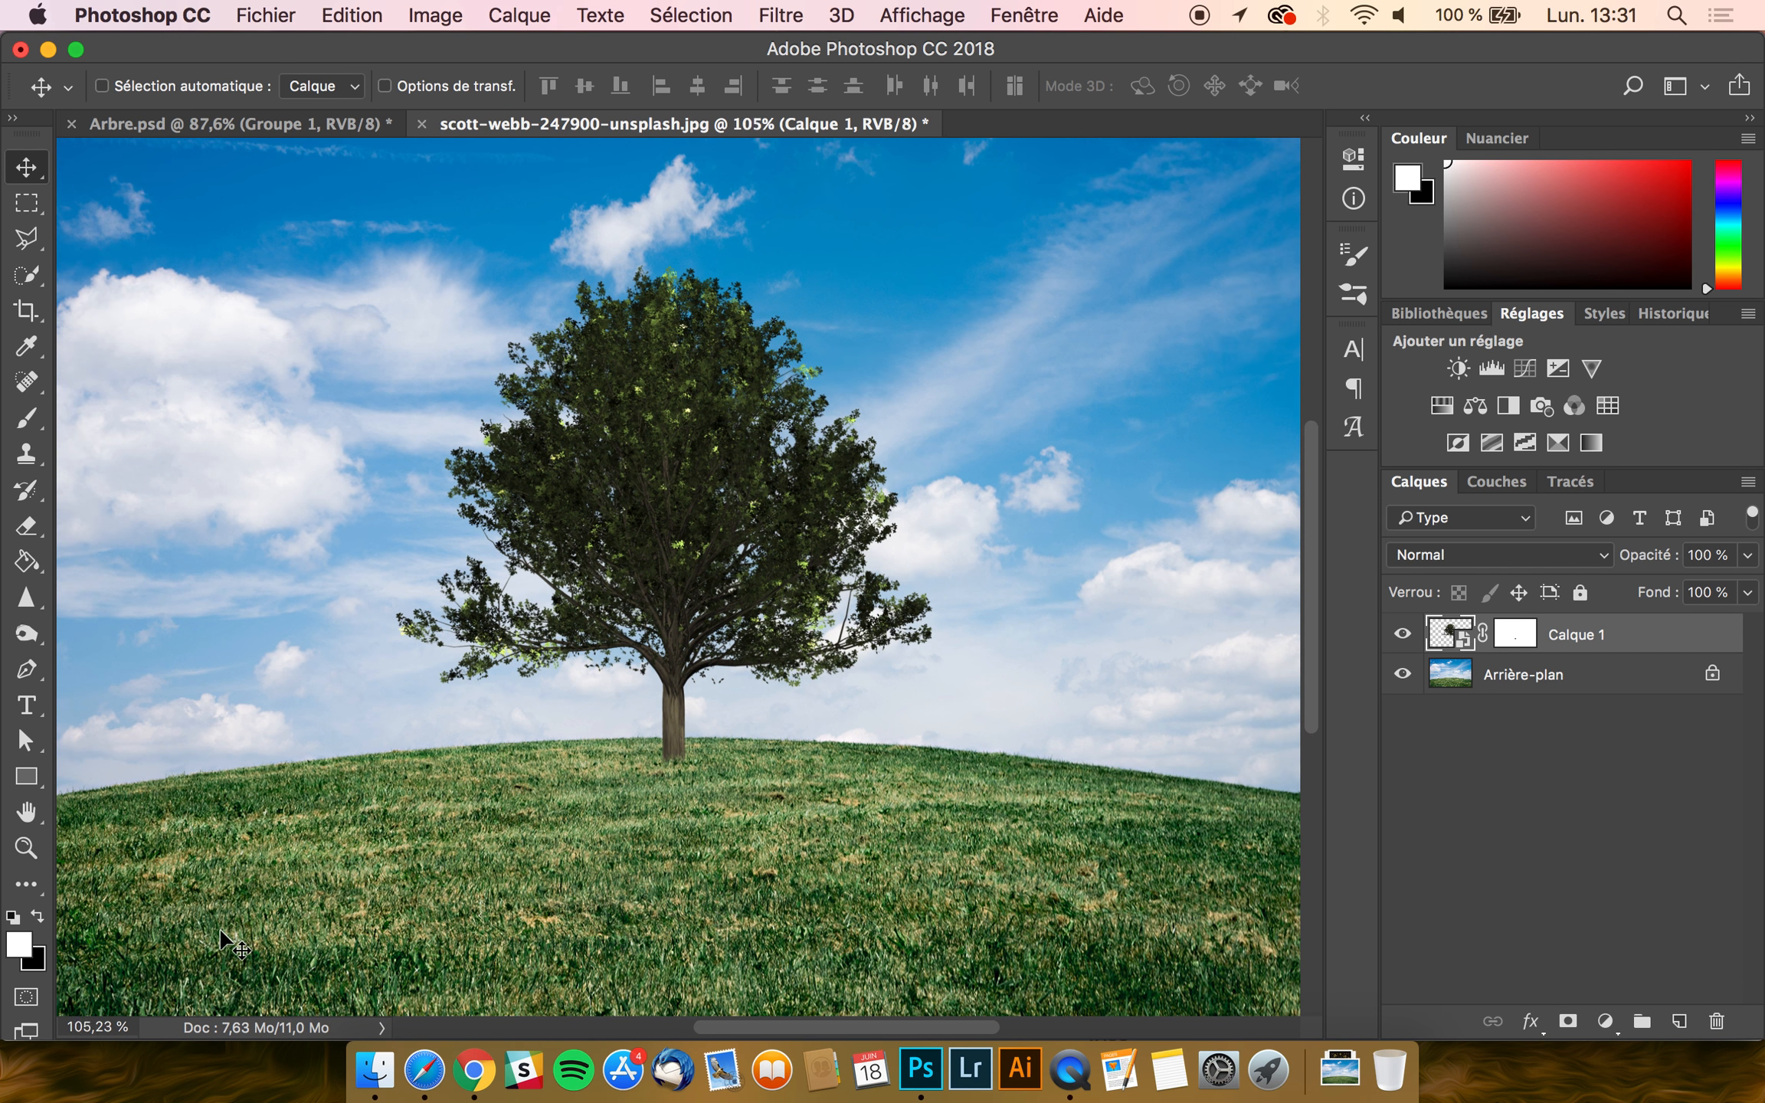
scroll(730, 791, "down", 1)
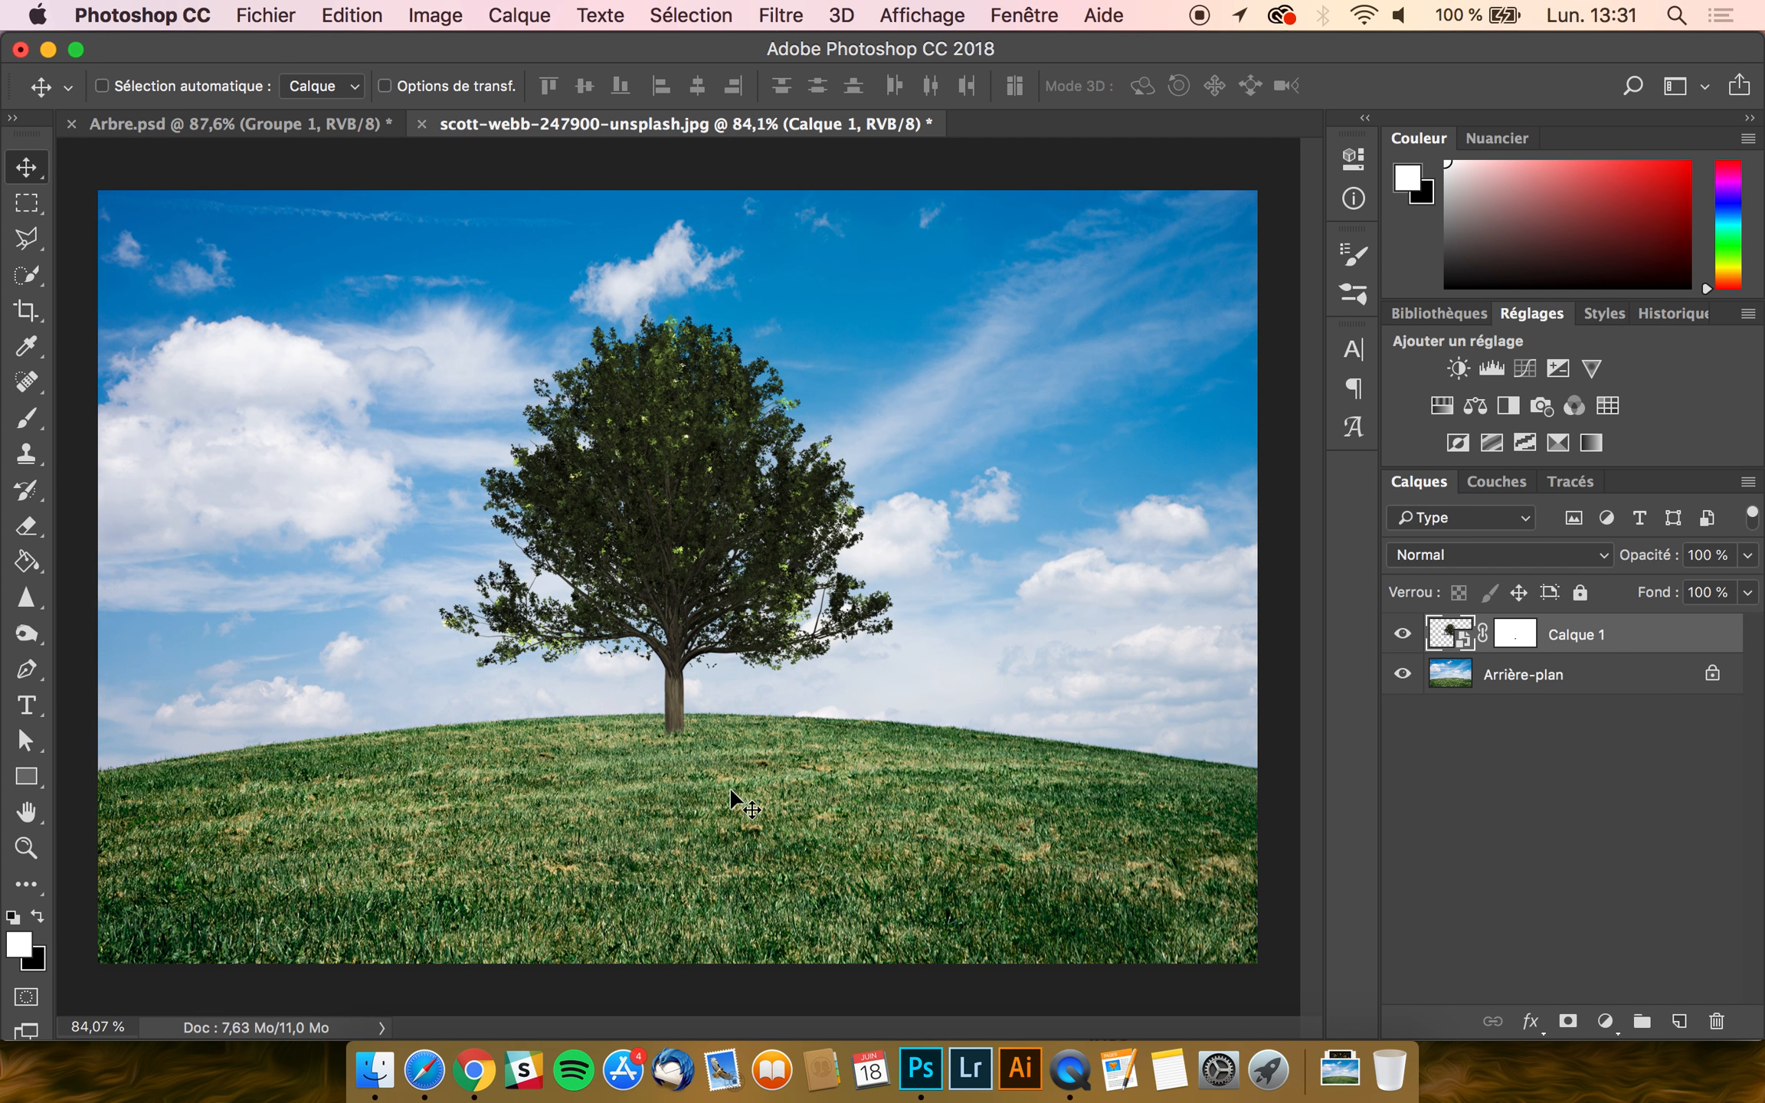
key("super+t")
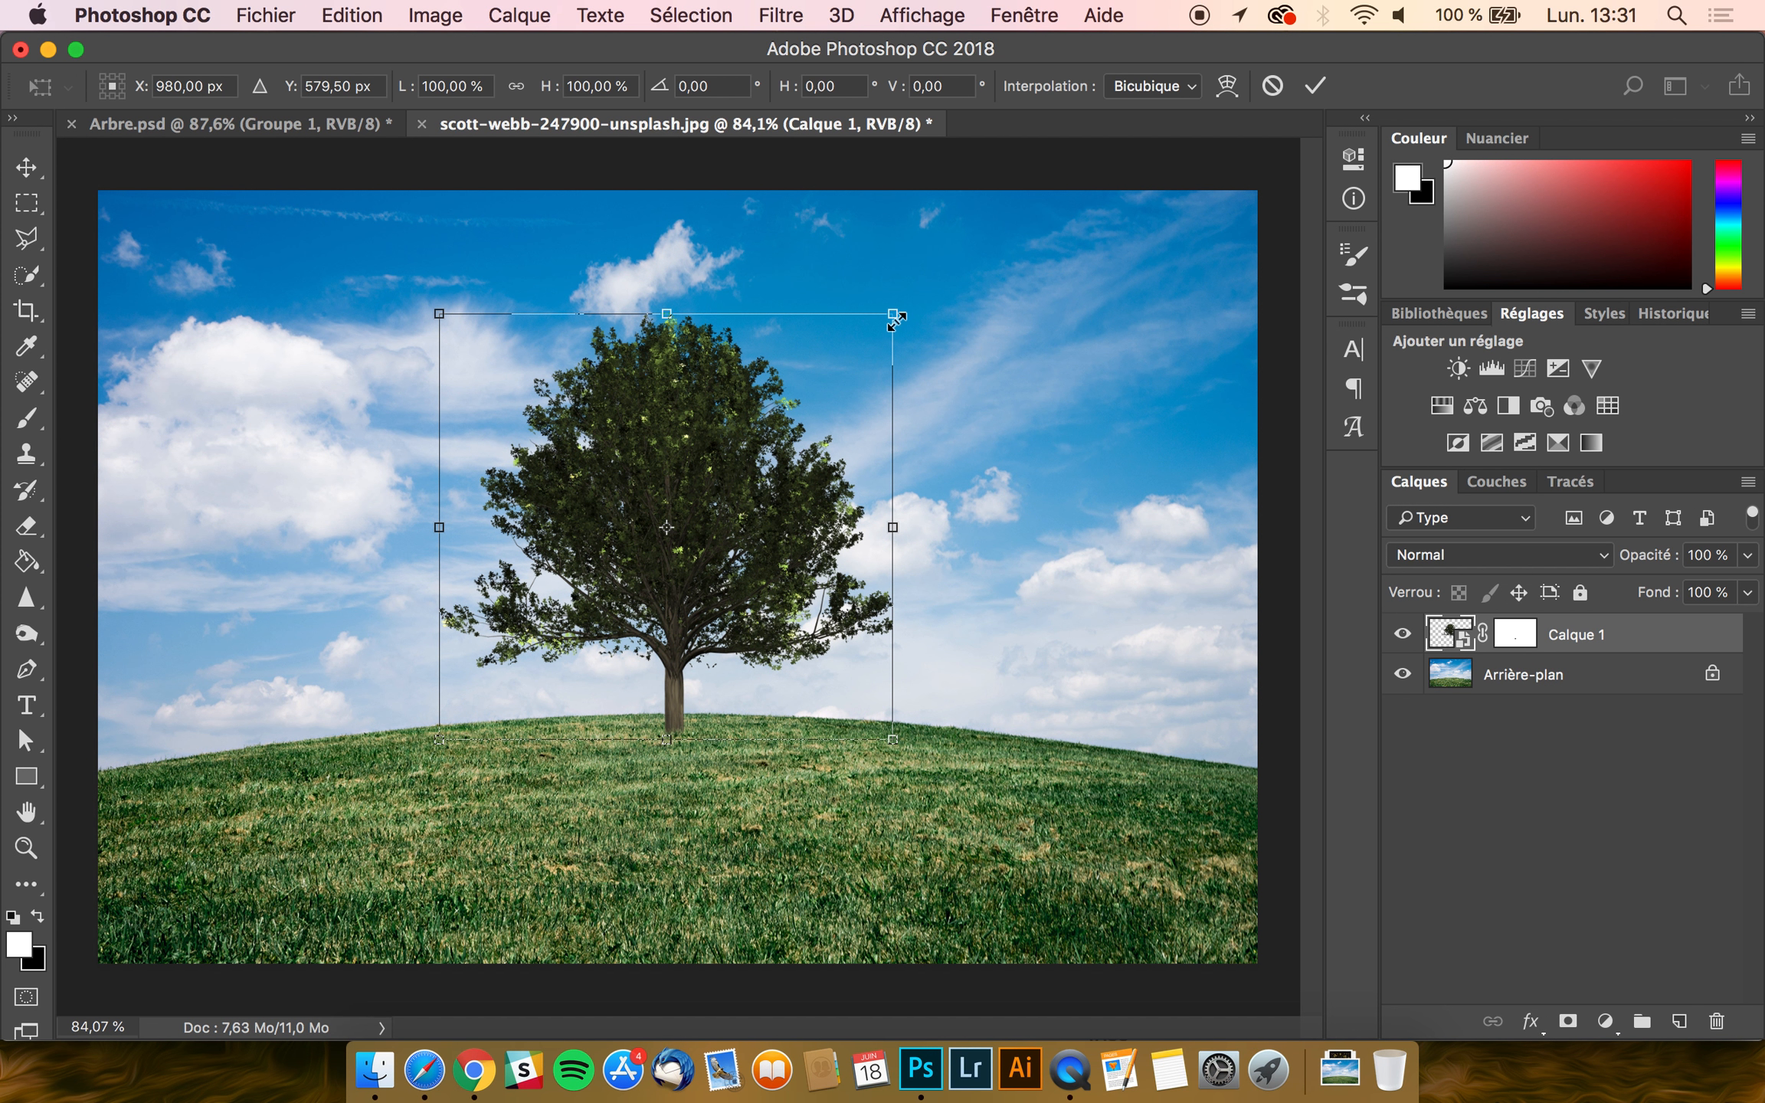
left_click_drag(887, 318, 511, 531)
key("Return")
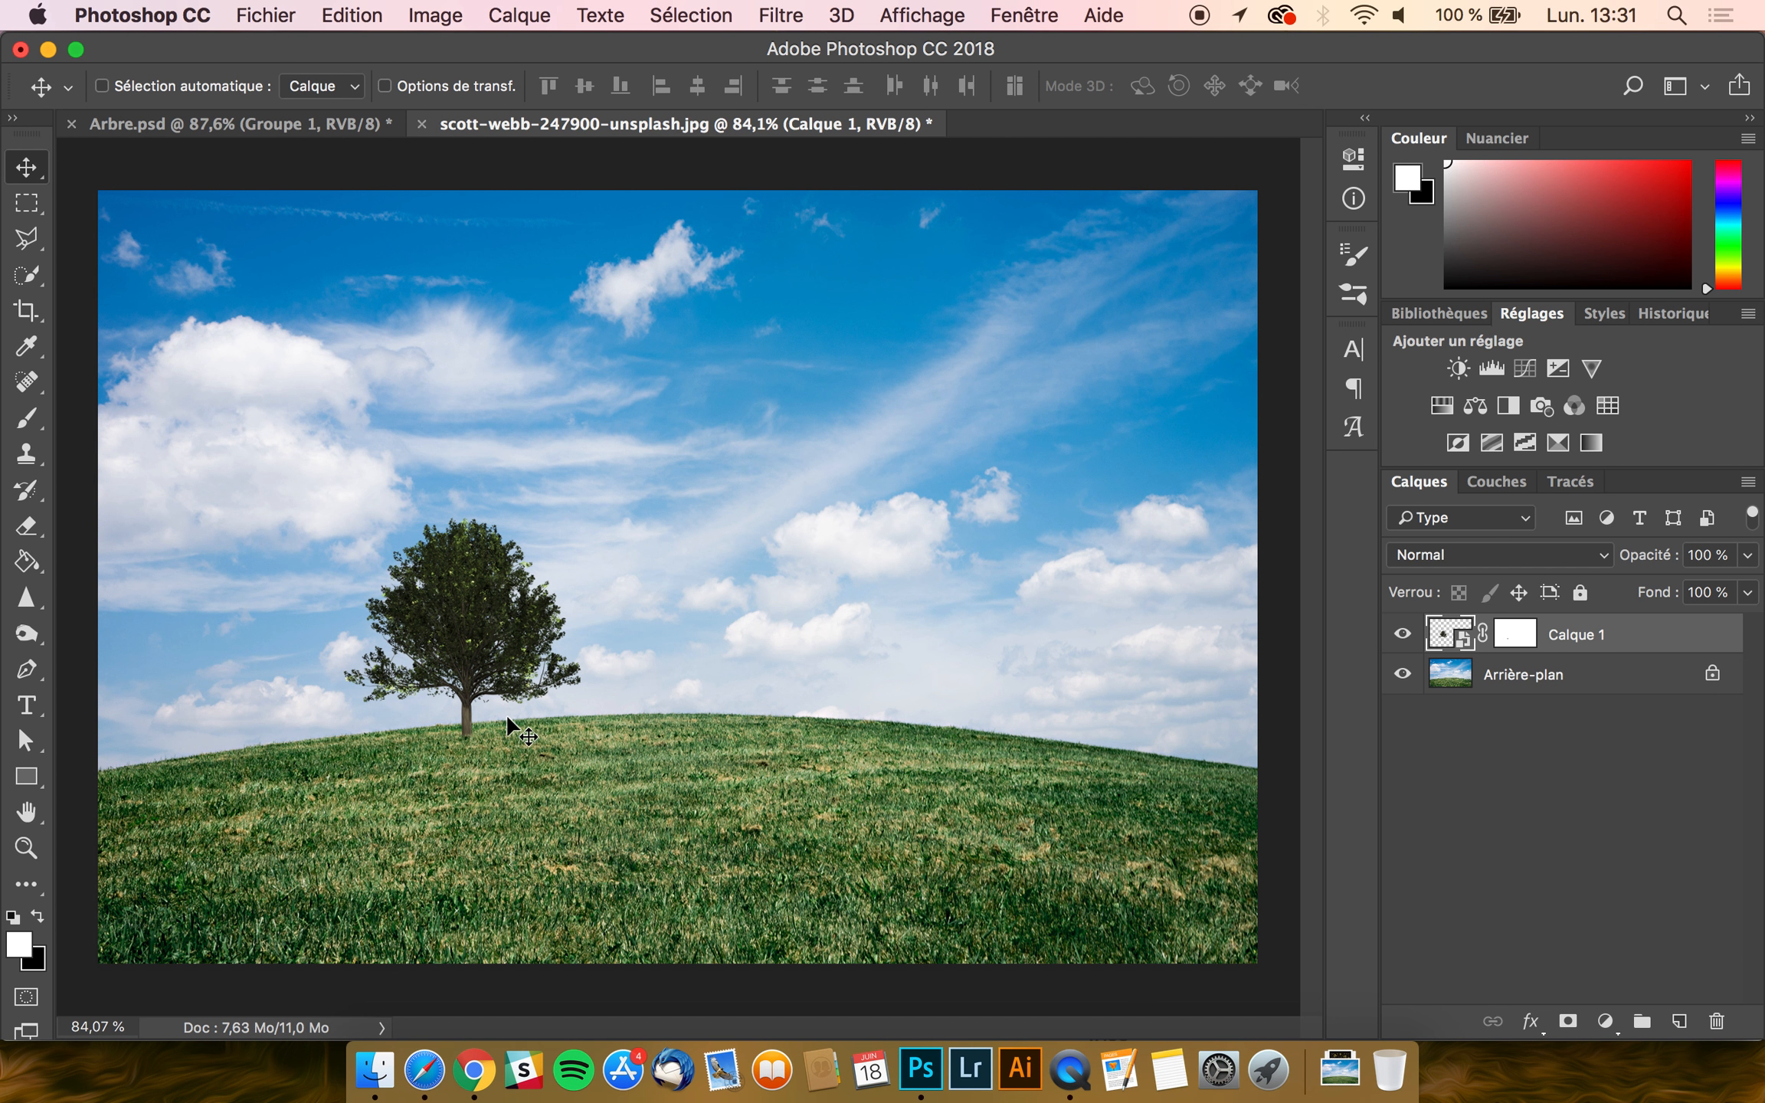
- Undo the tree's repositioning and scaling by returning to the Pinceau history state
key("super+z")
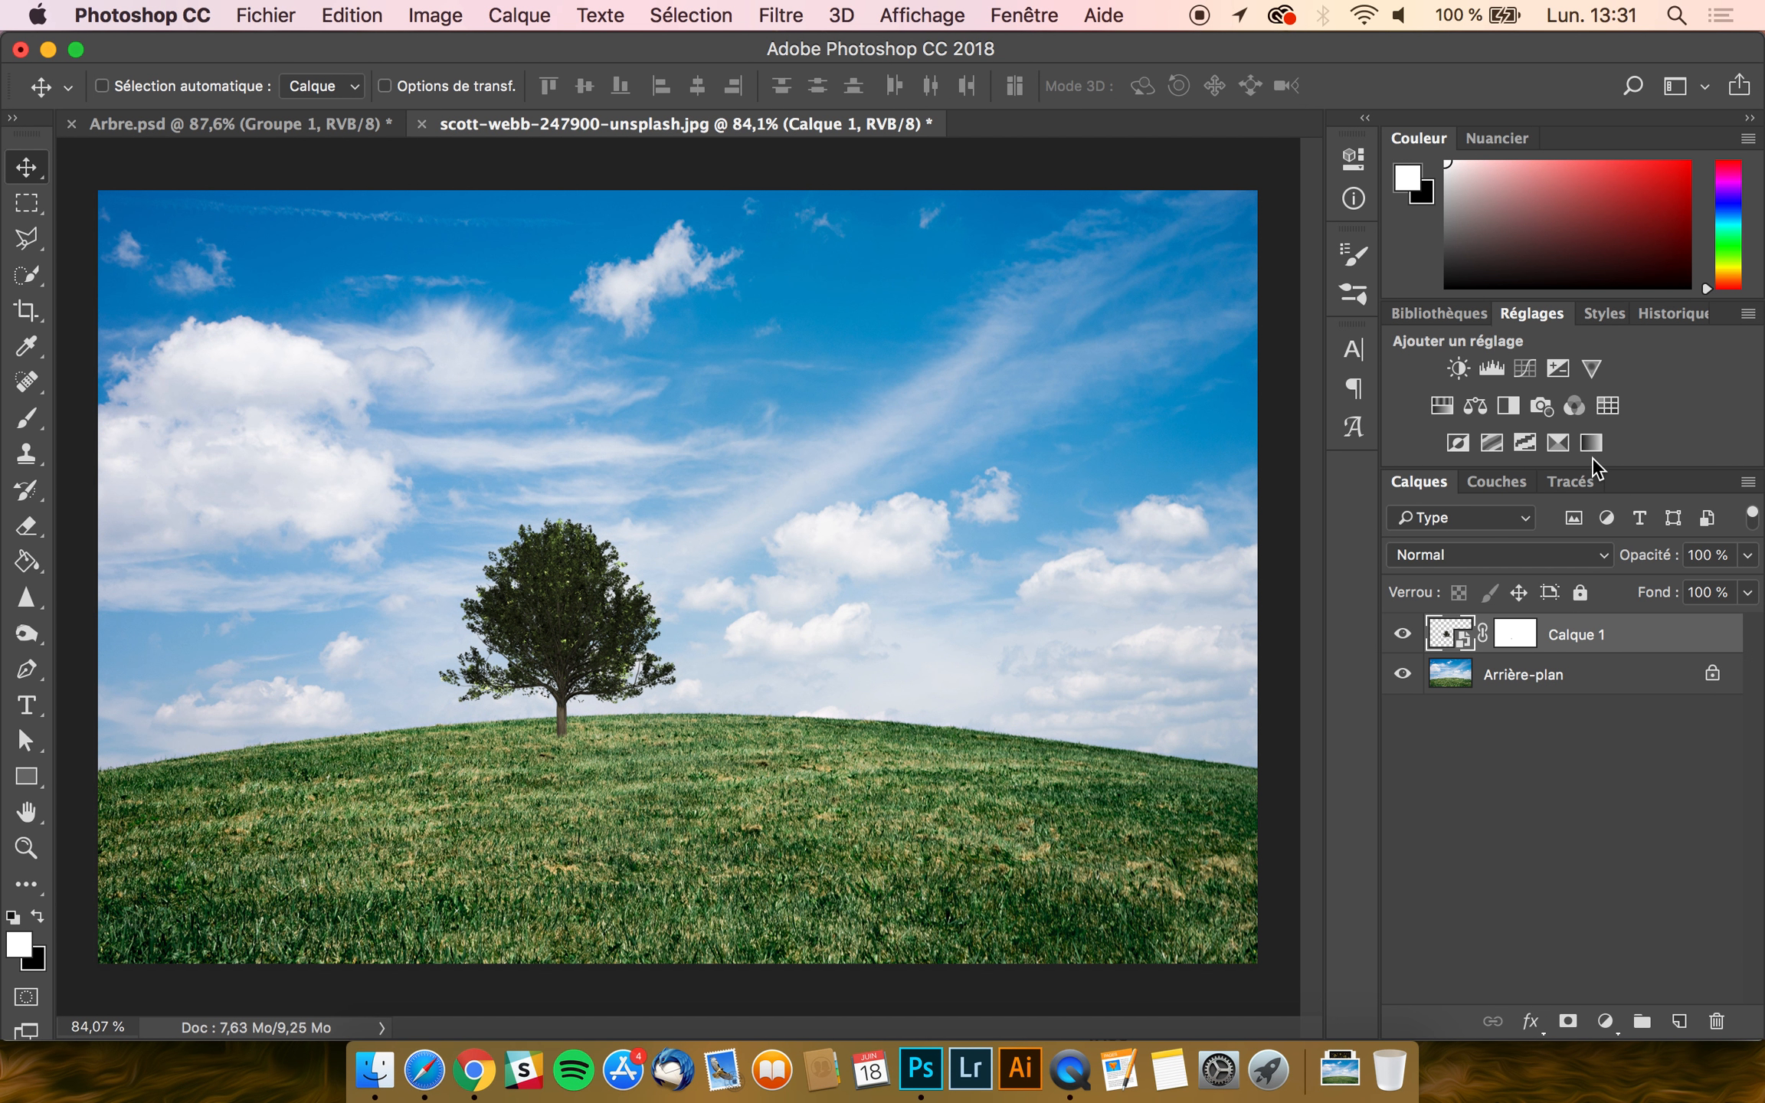
left_click(1657, 317)
left_click(1536, 417)
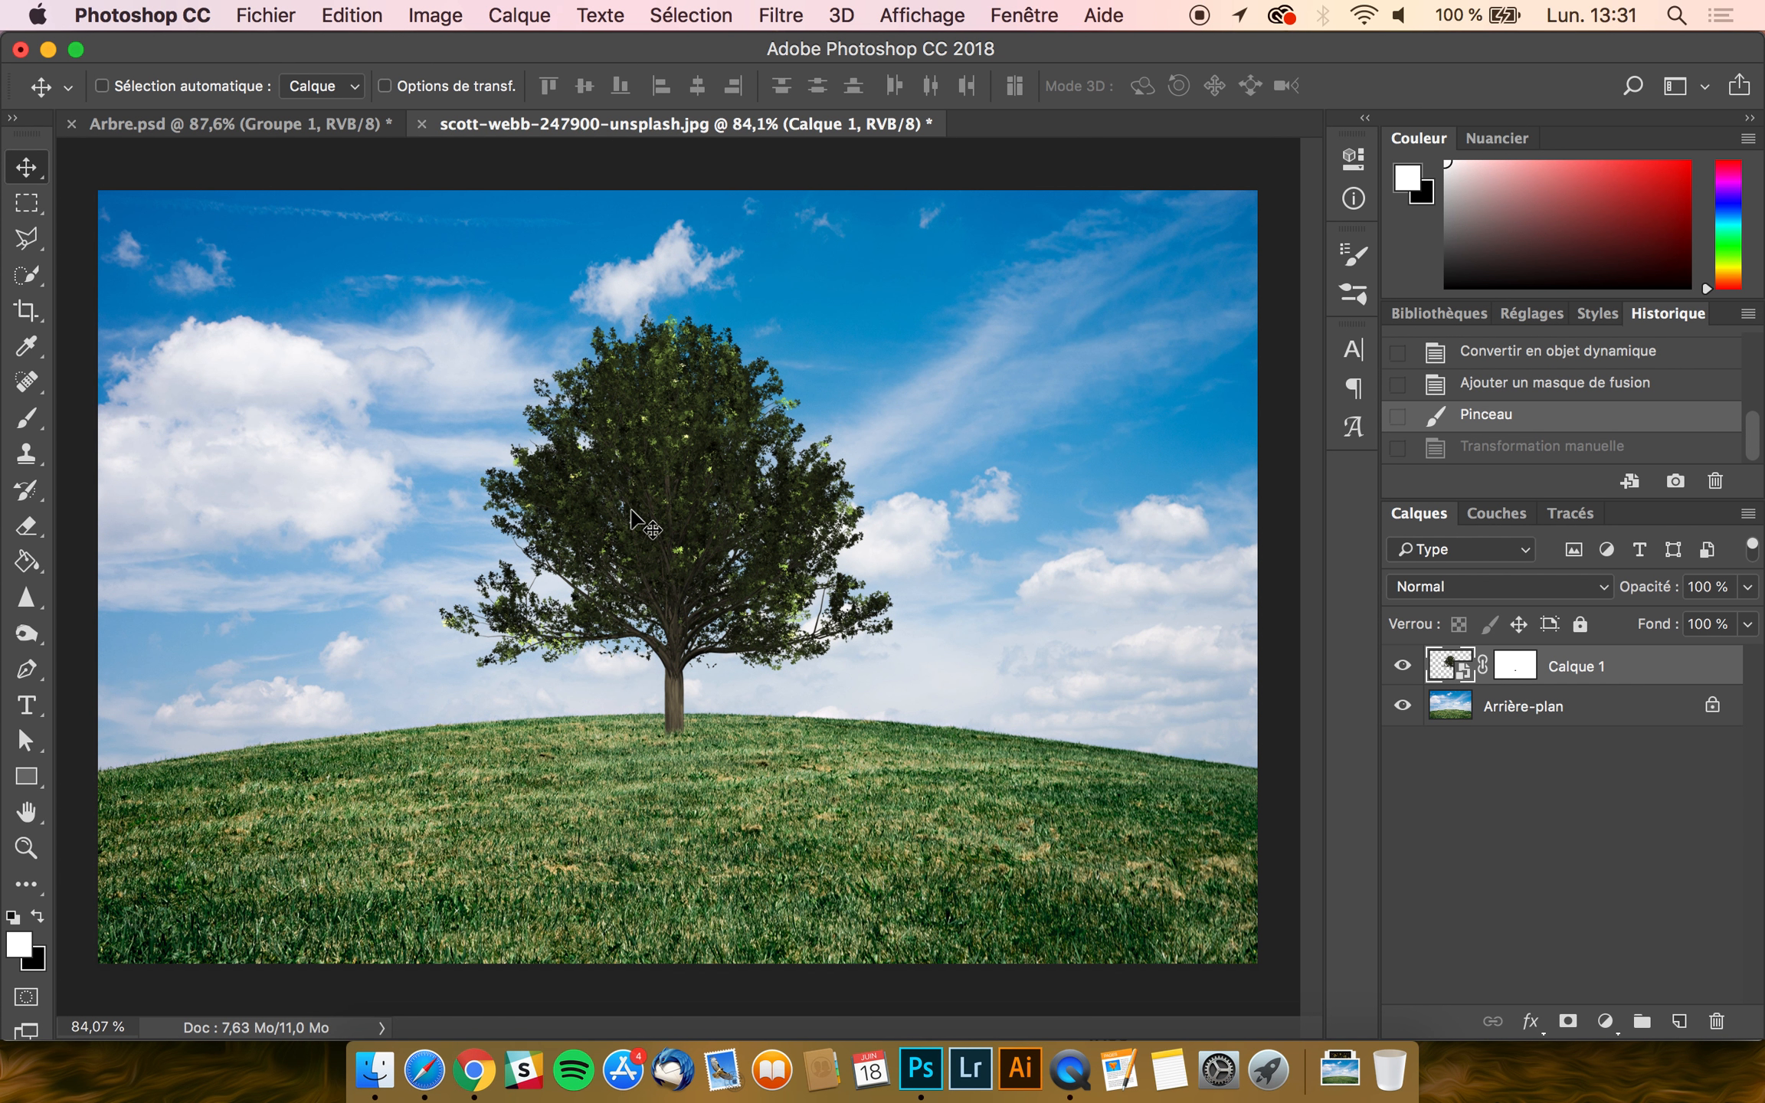
- Apply a Brightness/Contrast adjustment to the tree's smart object with brightness -23 and contrast -25
left_click(417, 14)
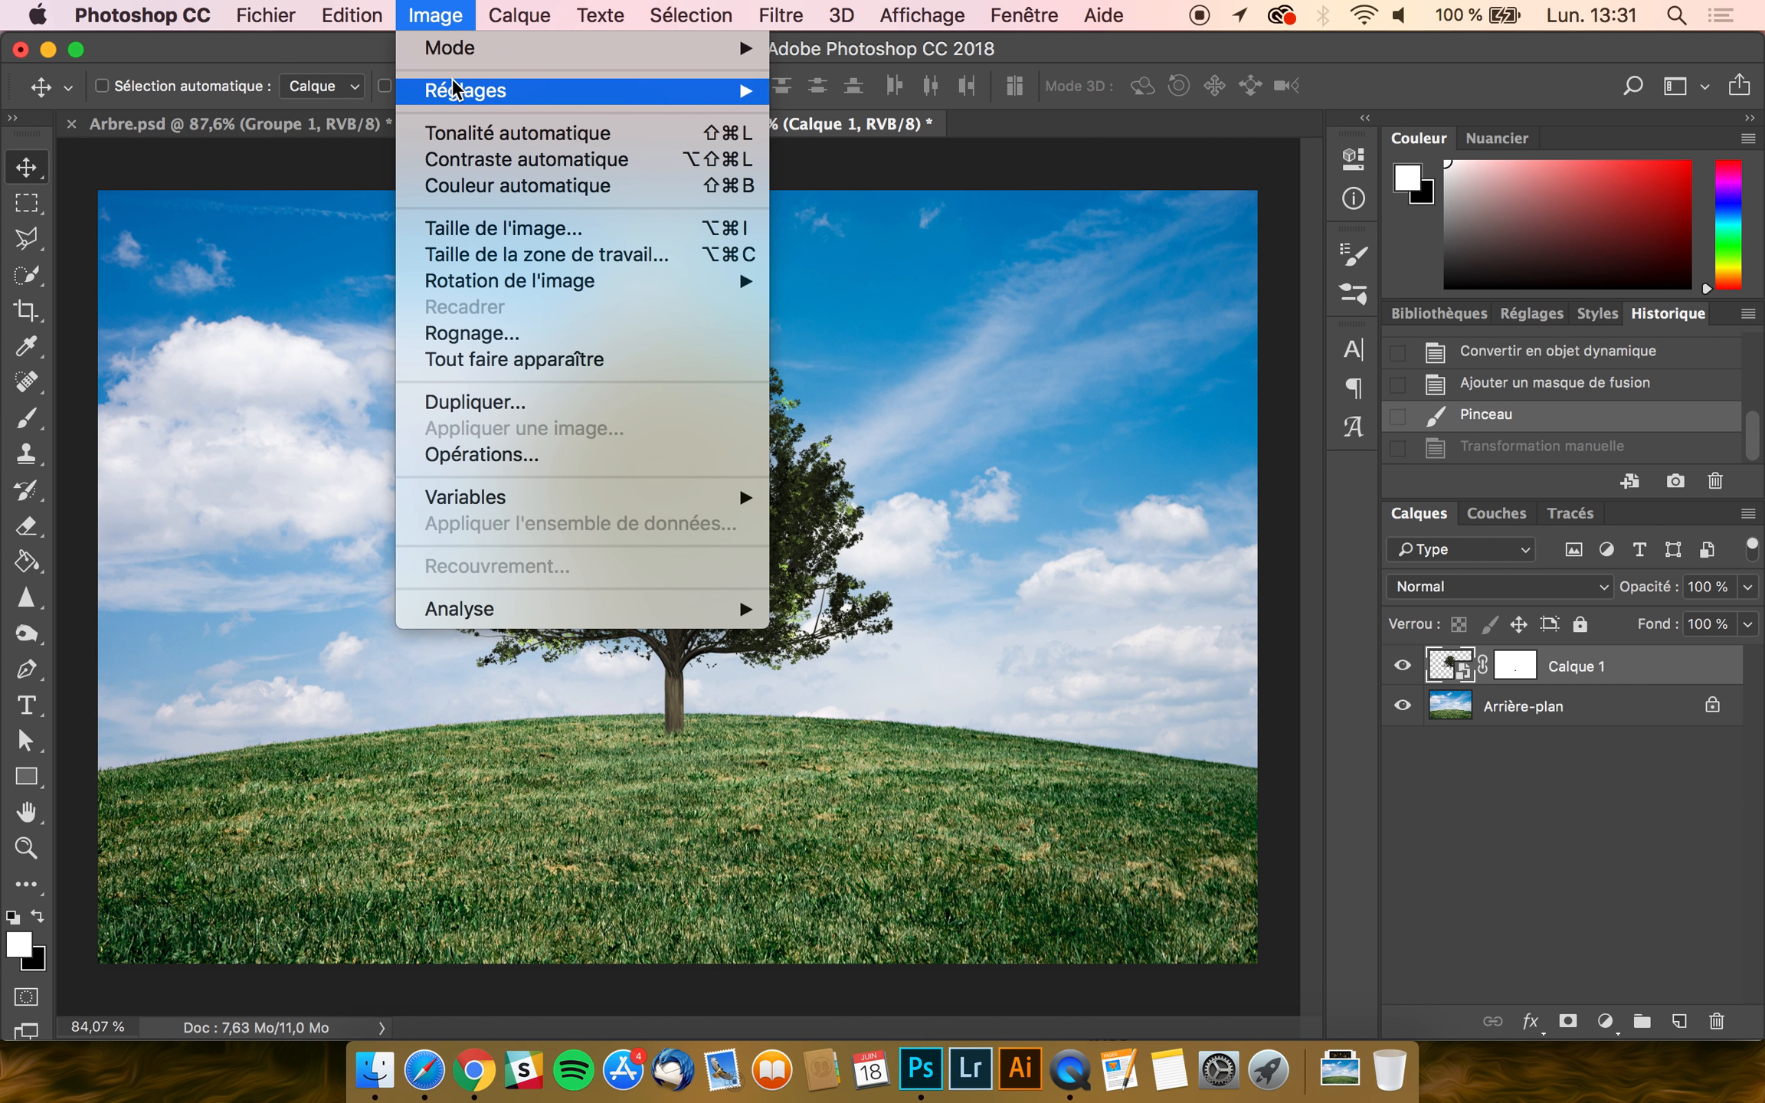
mouse_move(454, 89)
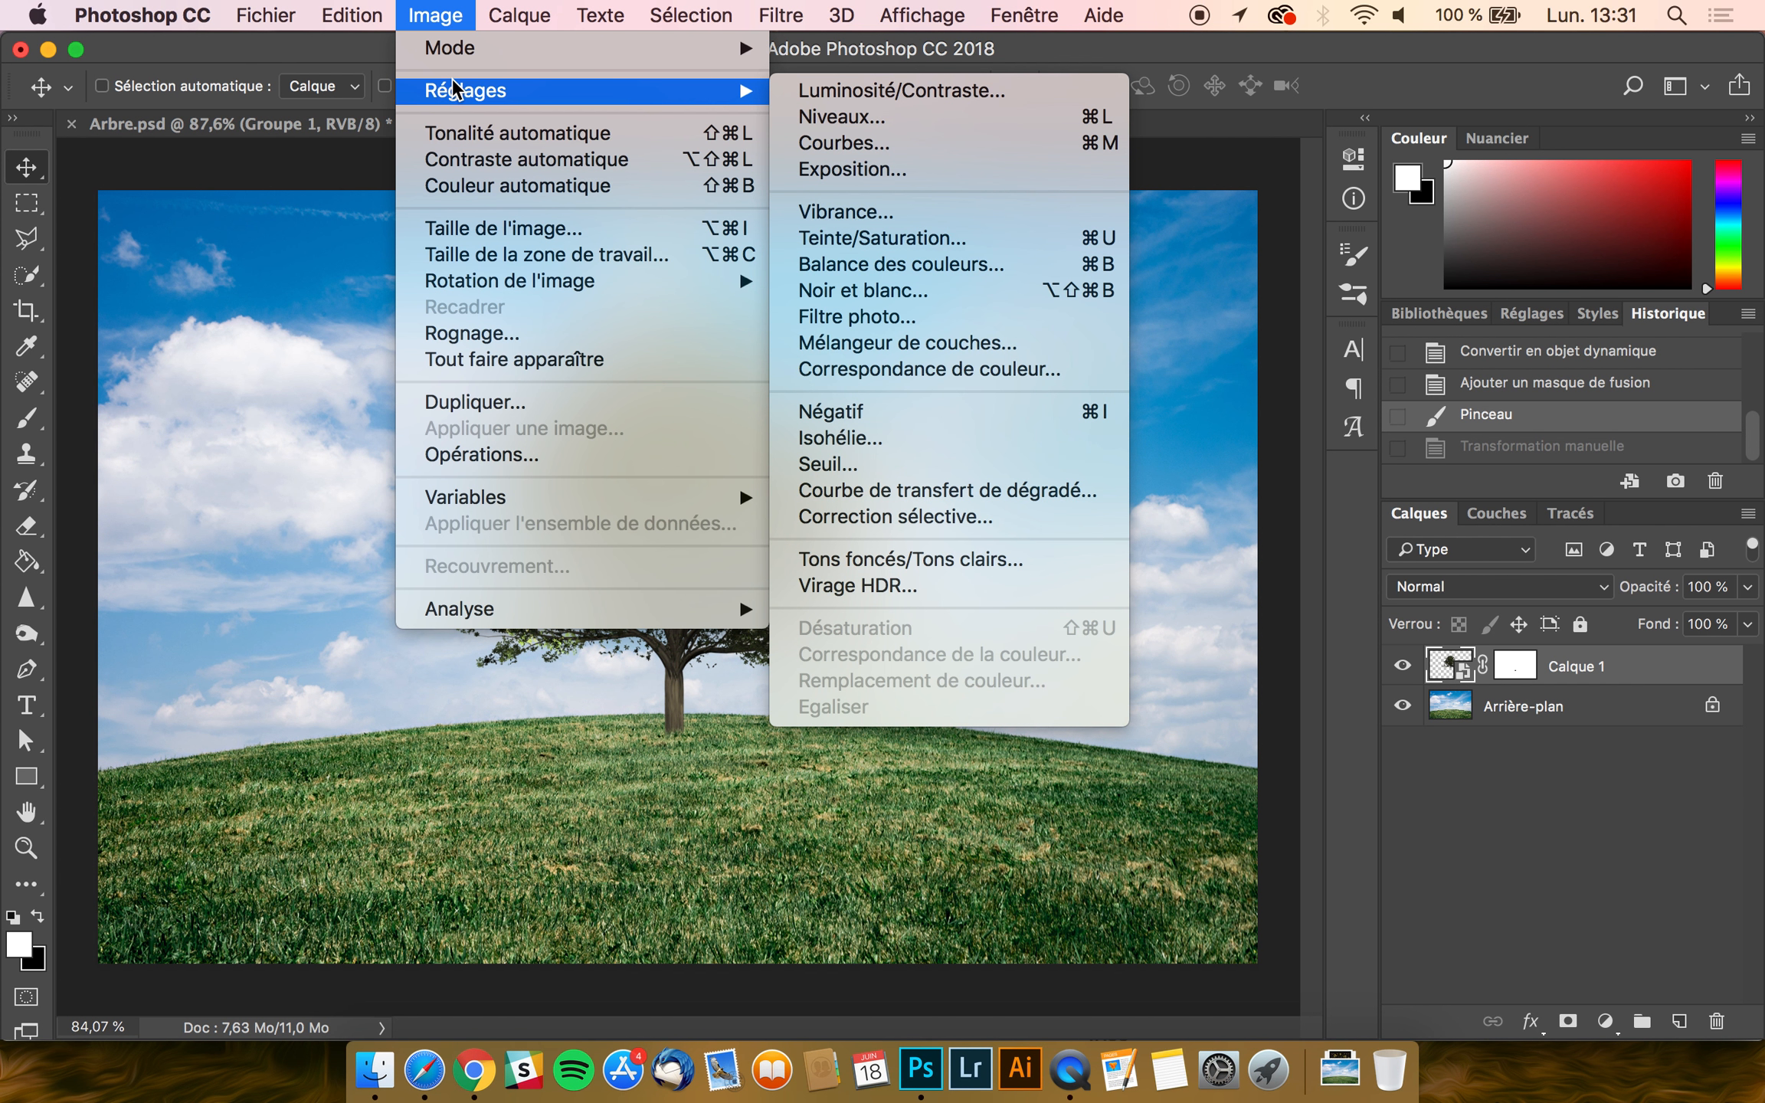
left_click(954, 90)
left_click_drag(1345, 513, 1281, 519)
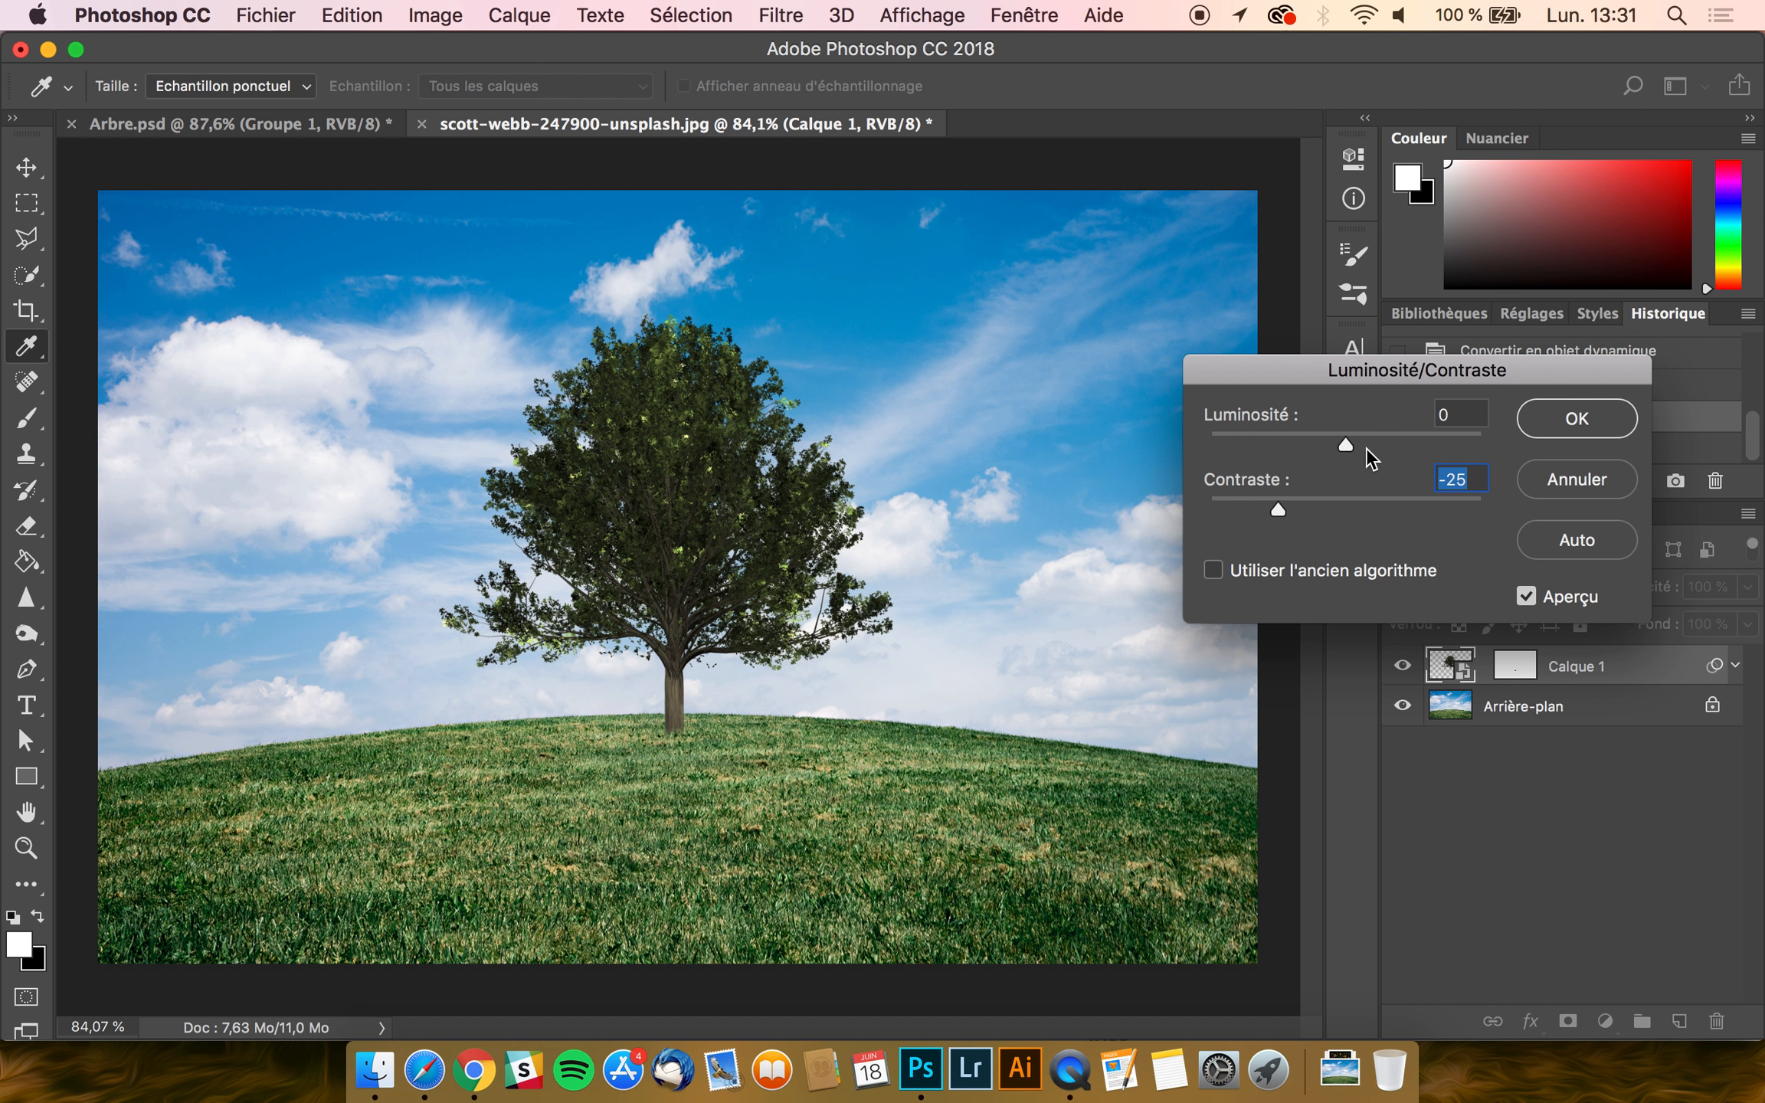
left_click_drag(1345, 445, 1330, 454)
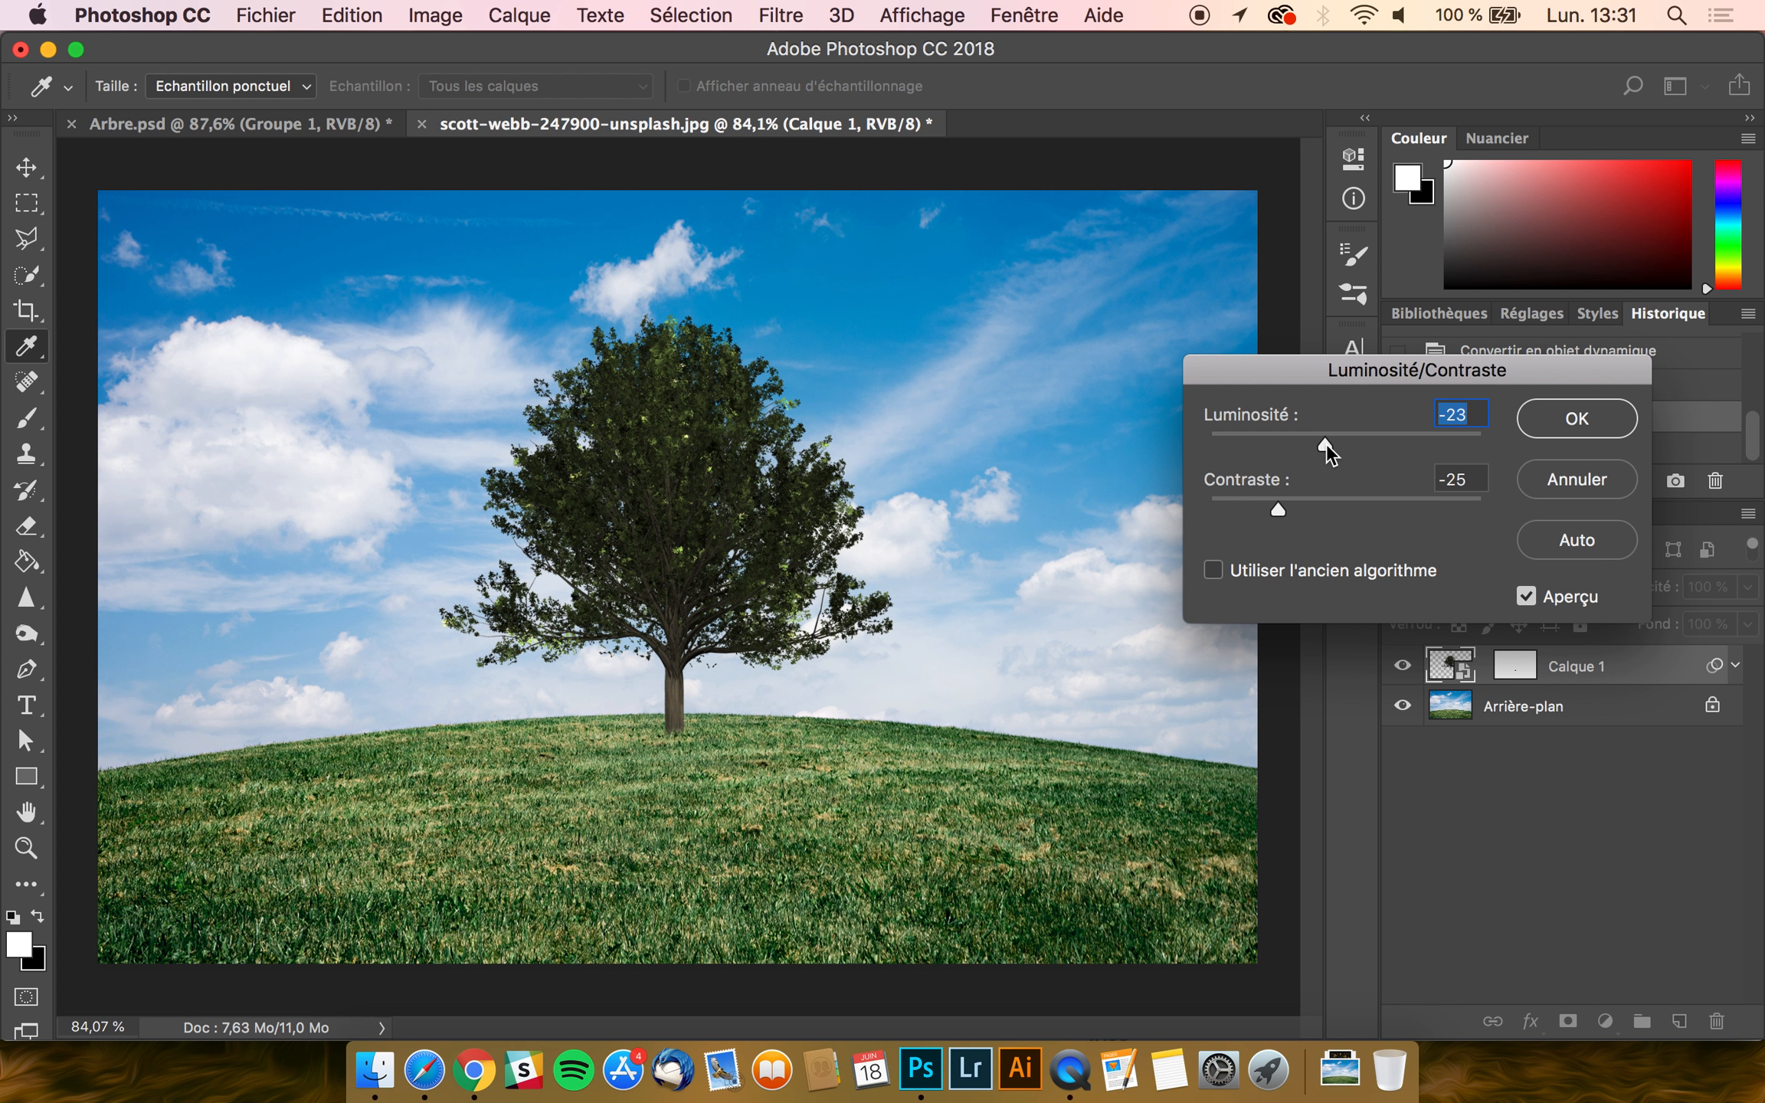
left_click(1568, 426)
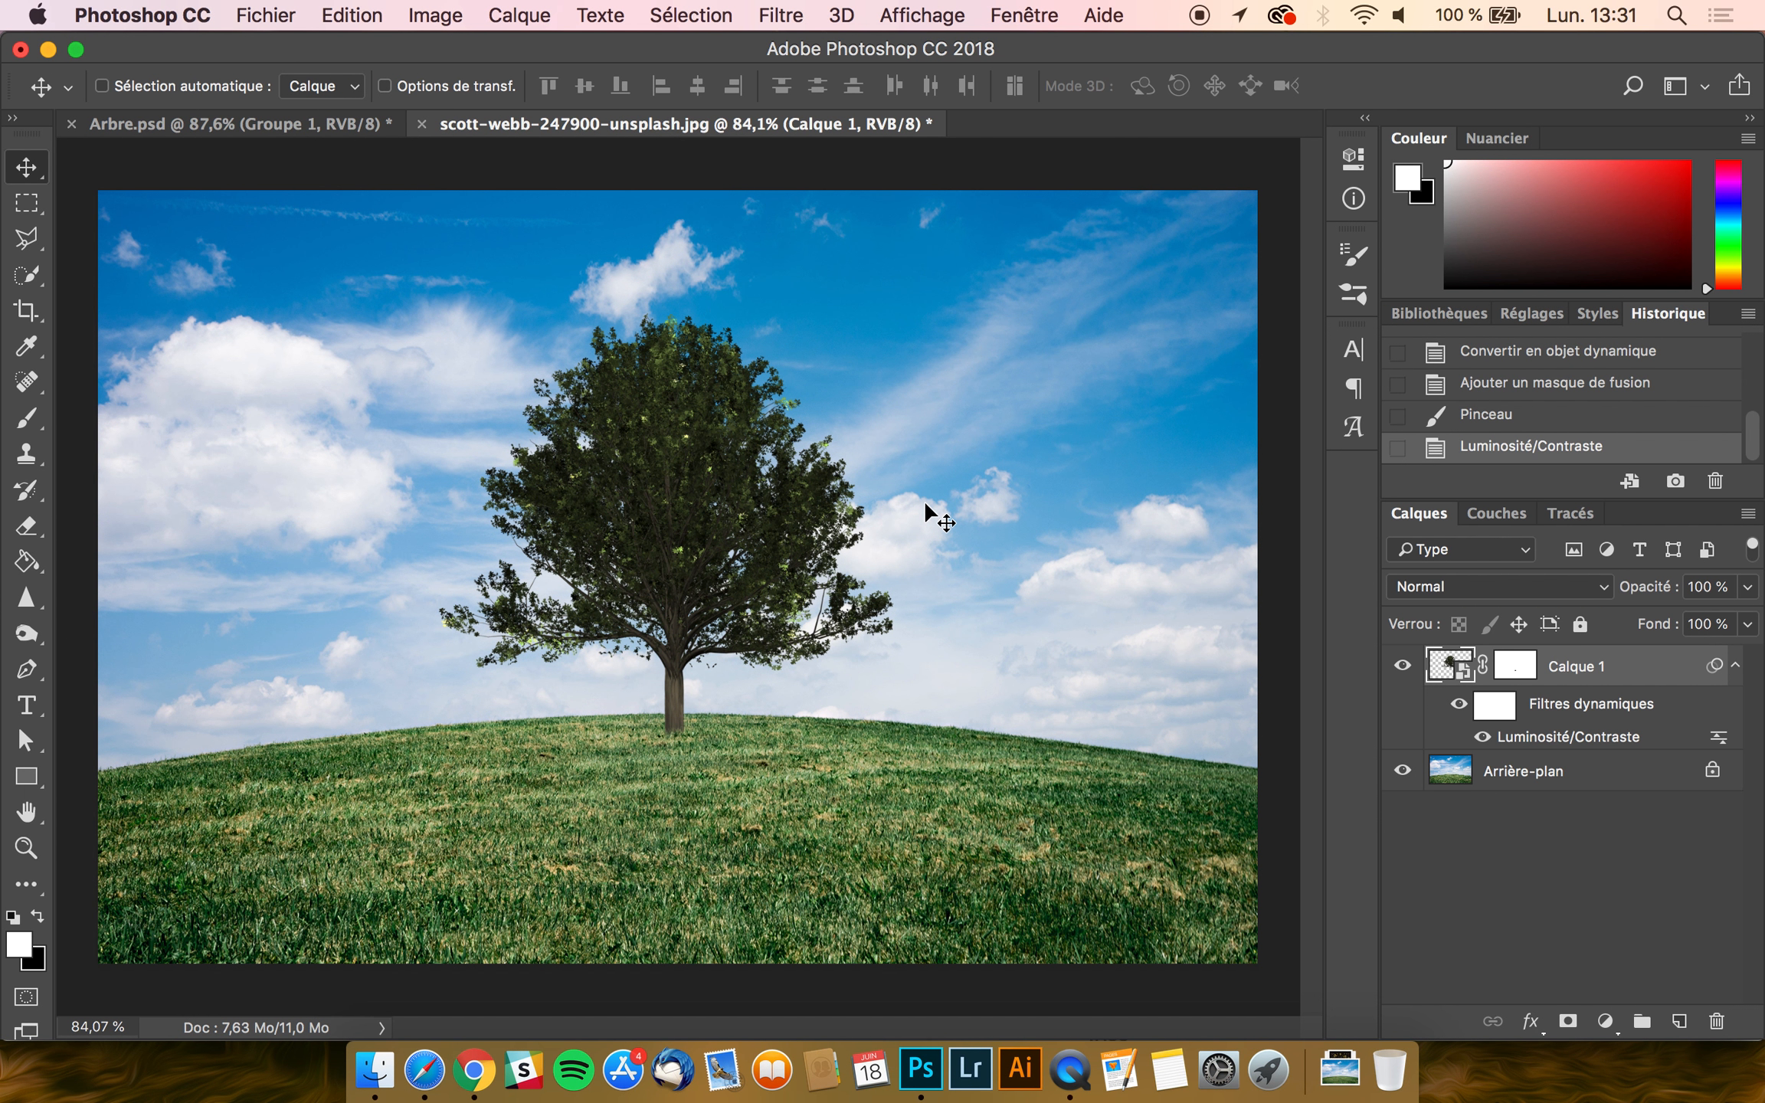
- Rasterize the tree's smart object layer, Calque 1
right_click(1605, 684)
scroll(1489, 811, "down", 5)
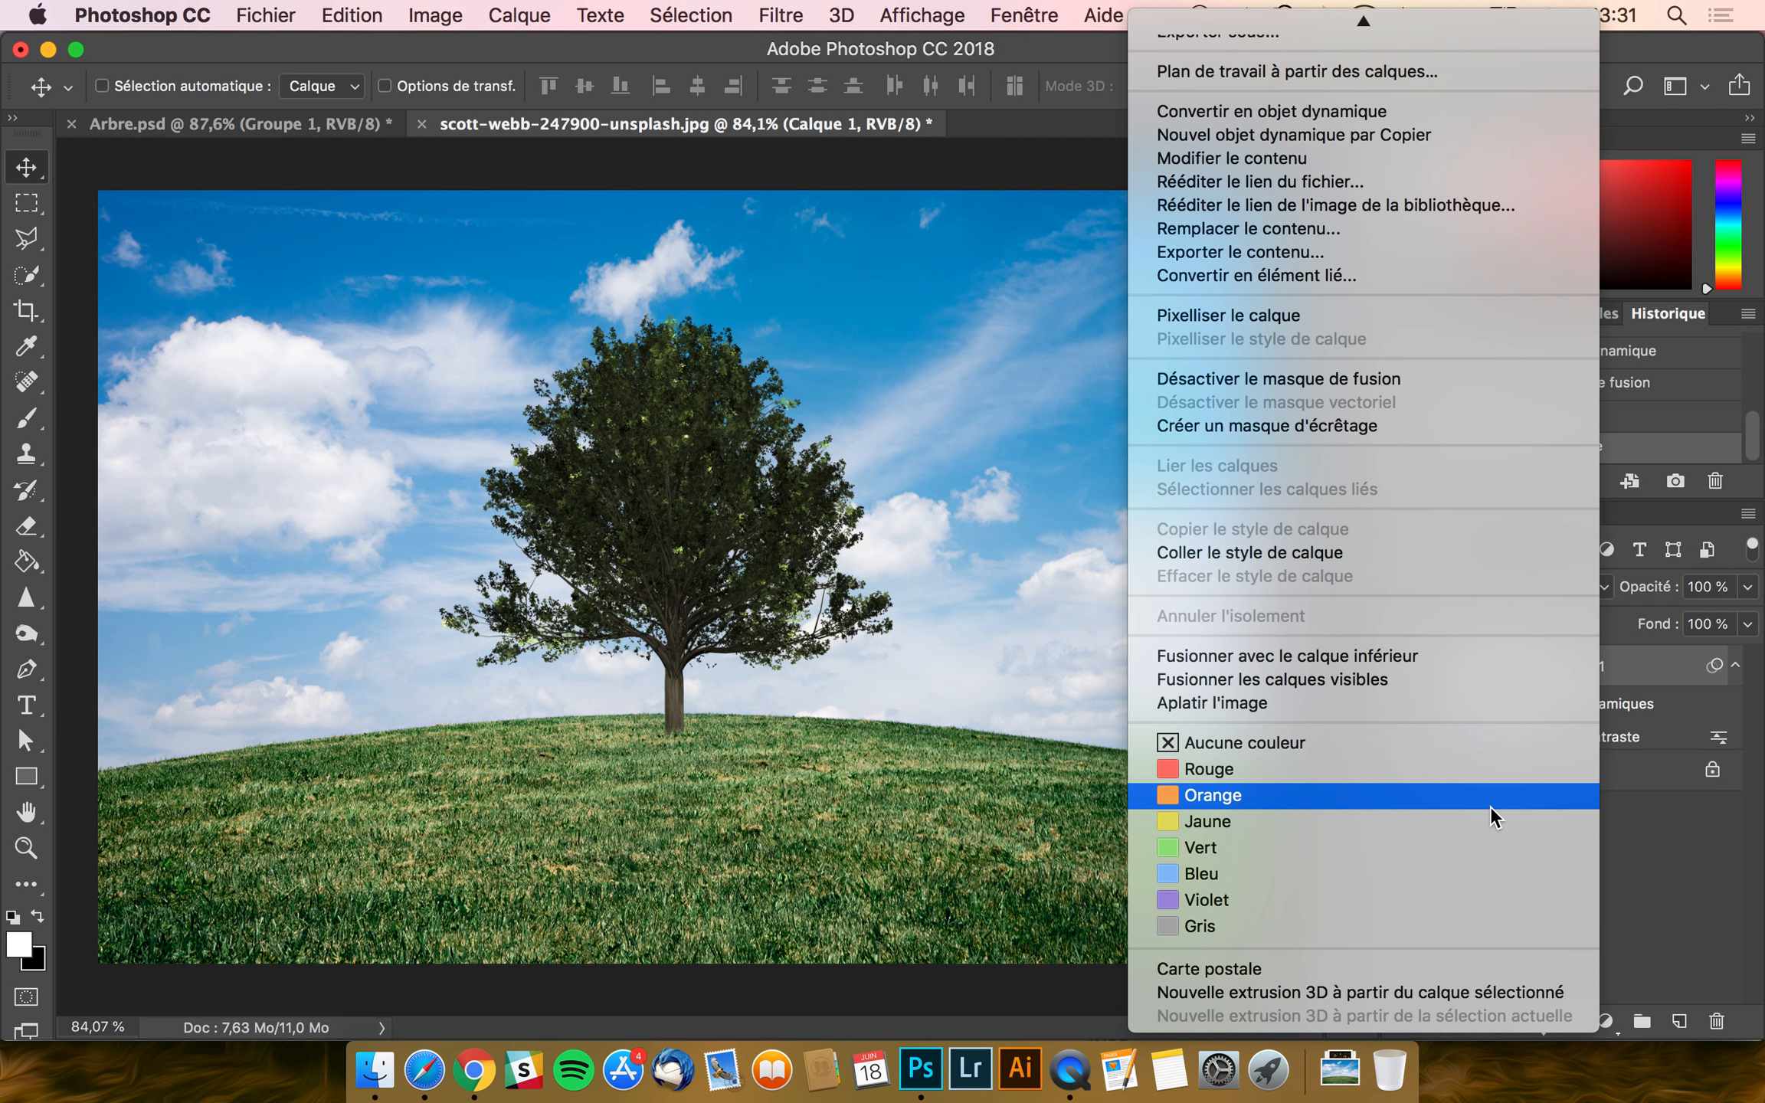
left_click(1256, 325)
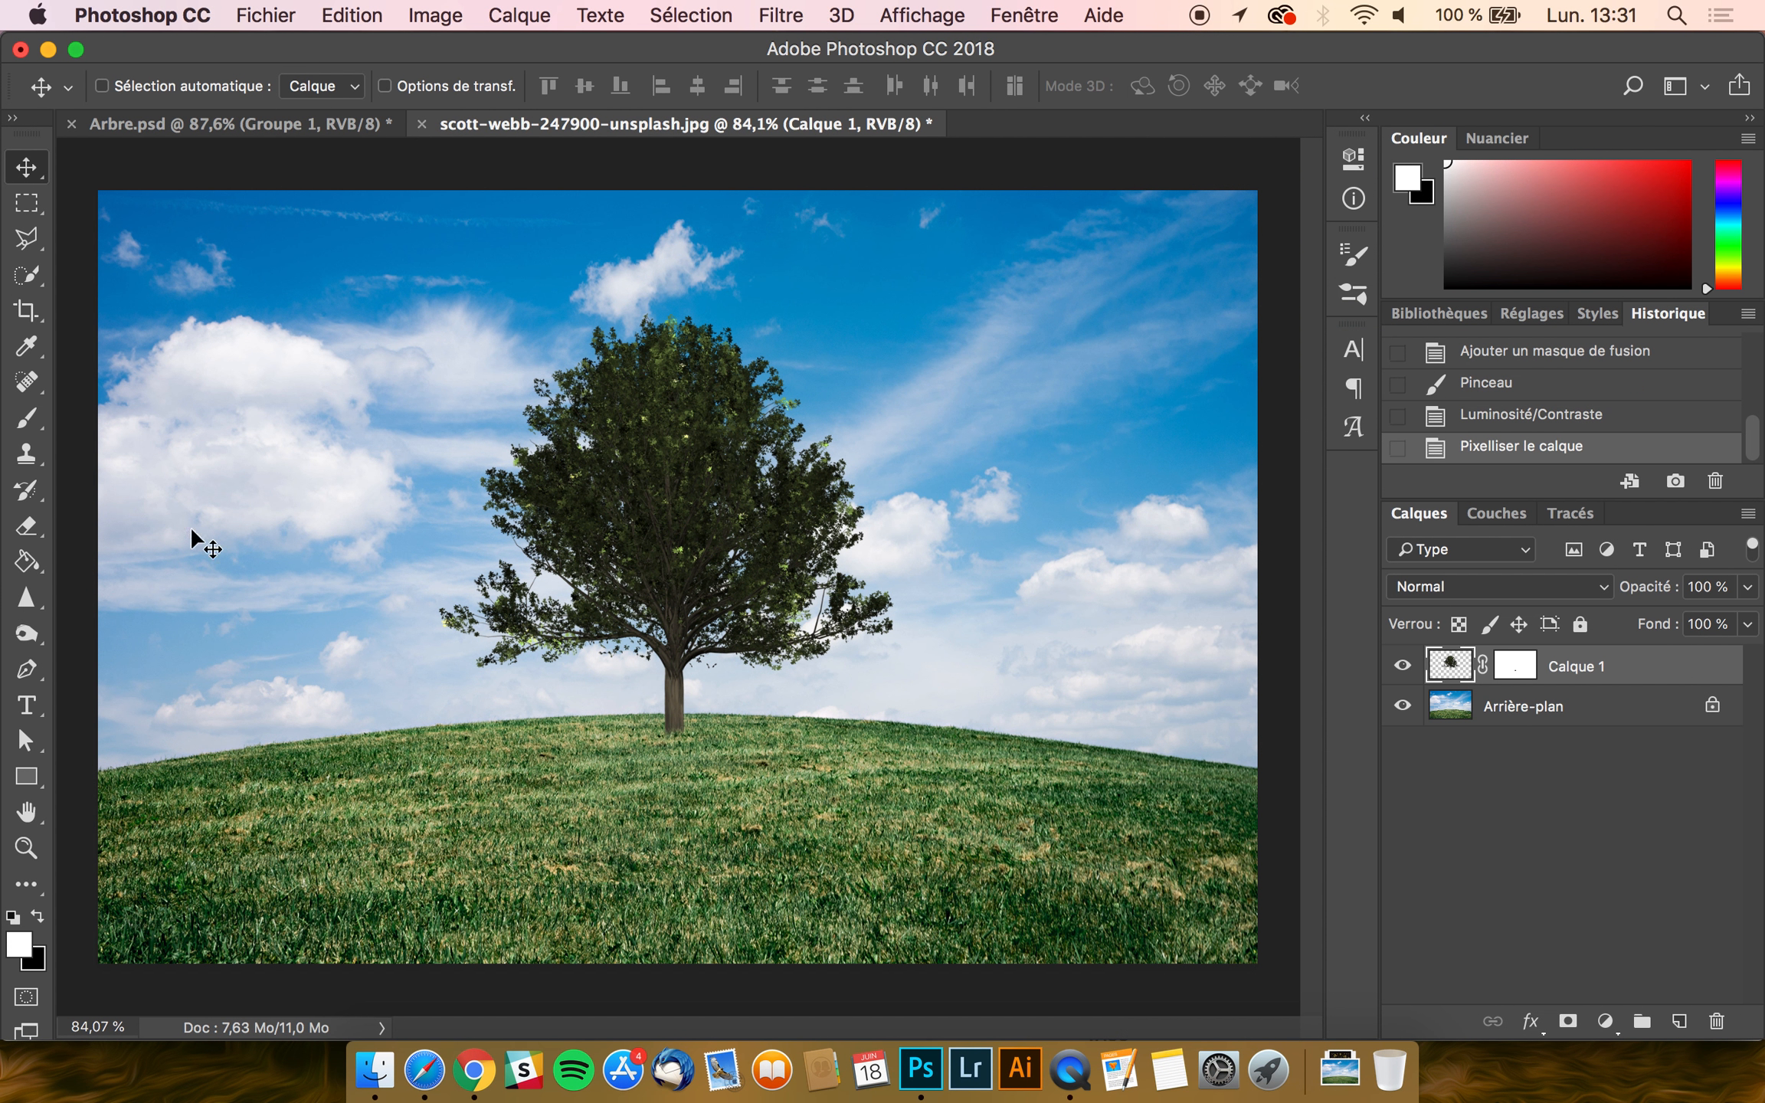
- Darken the middle of the tree's crown with the Burn tool, using the Tons clairs range at 45 % exposure
left_click_drag(26, 633, 145, 650)
left_click(368, 88)
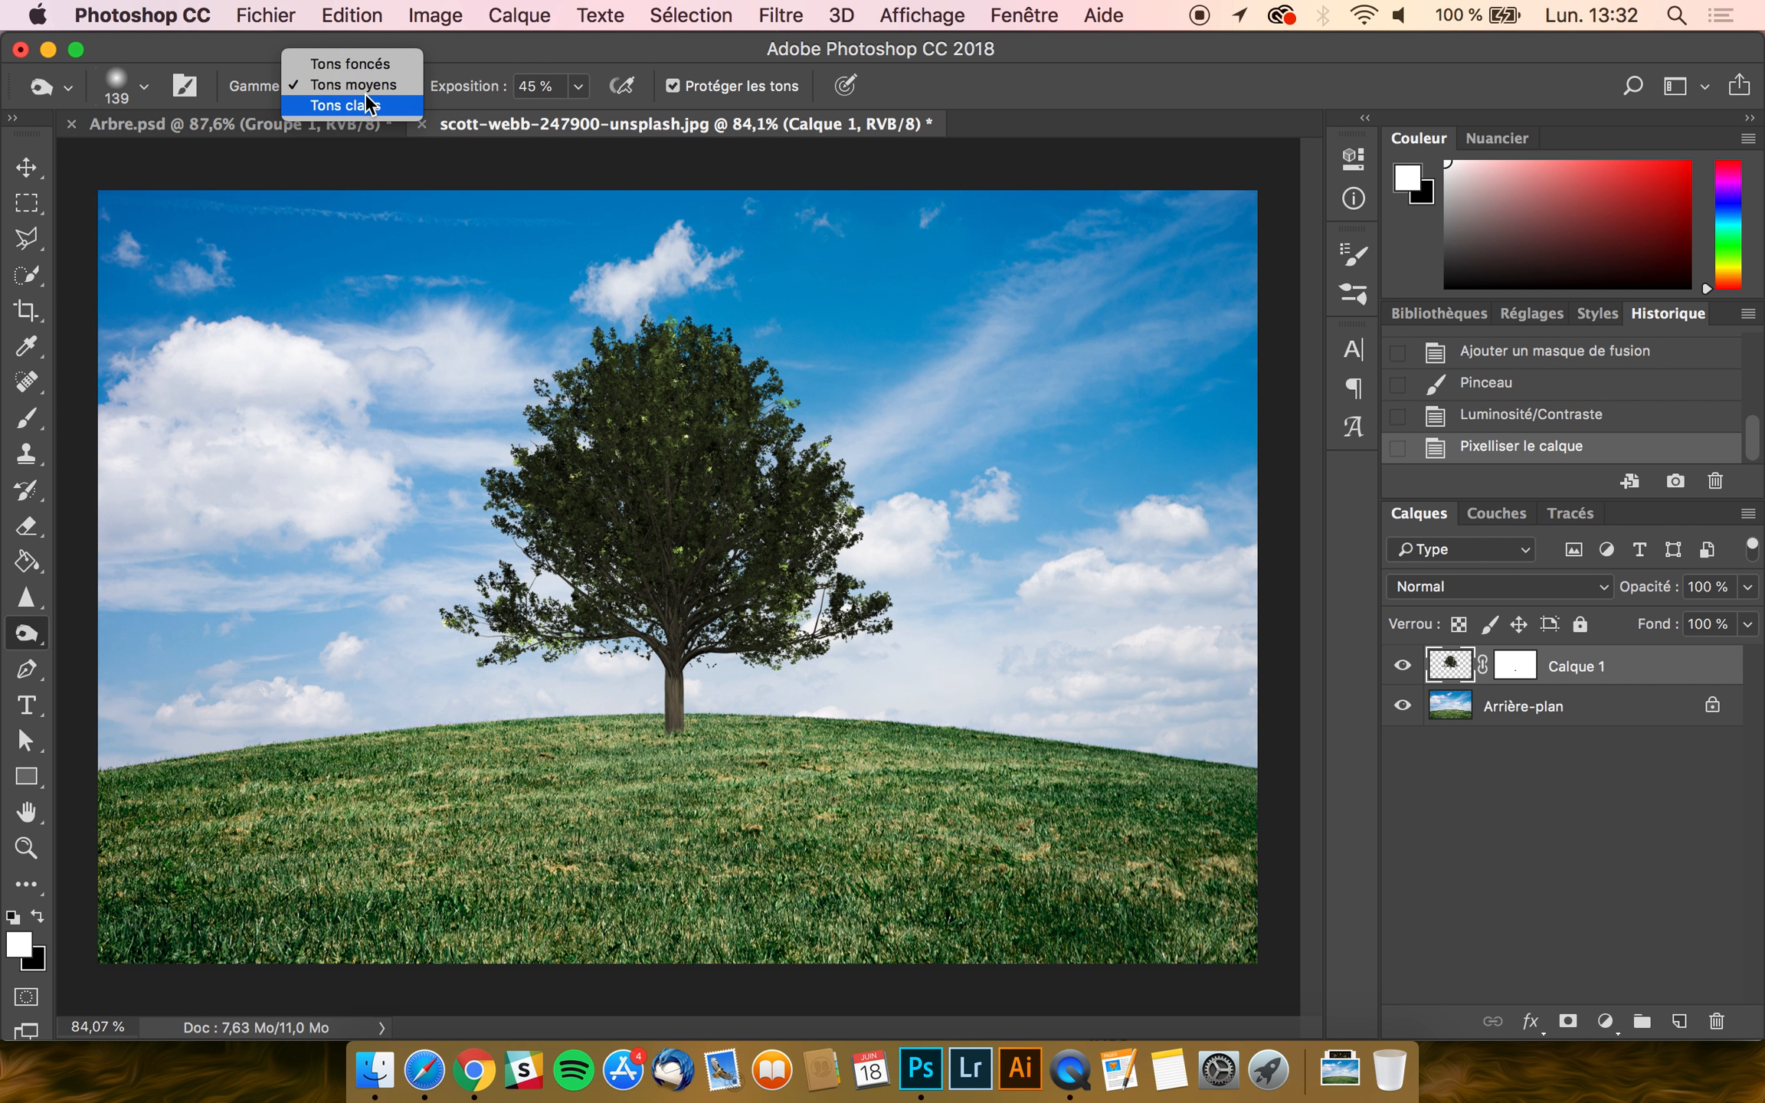
left_click(370, 104)
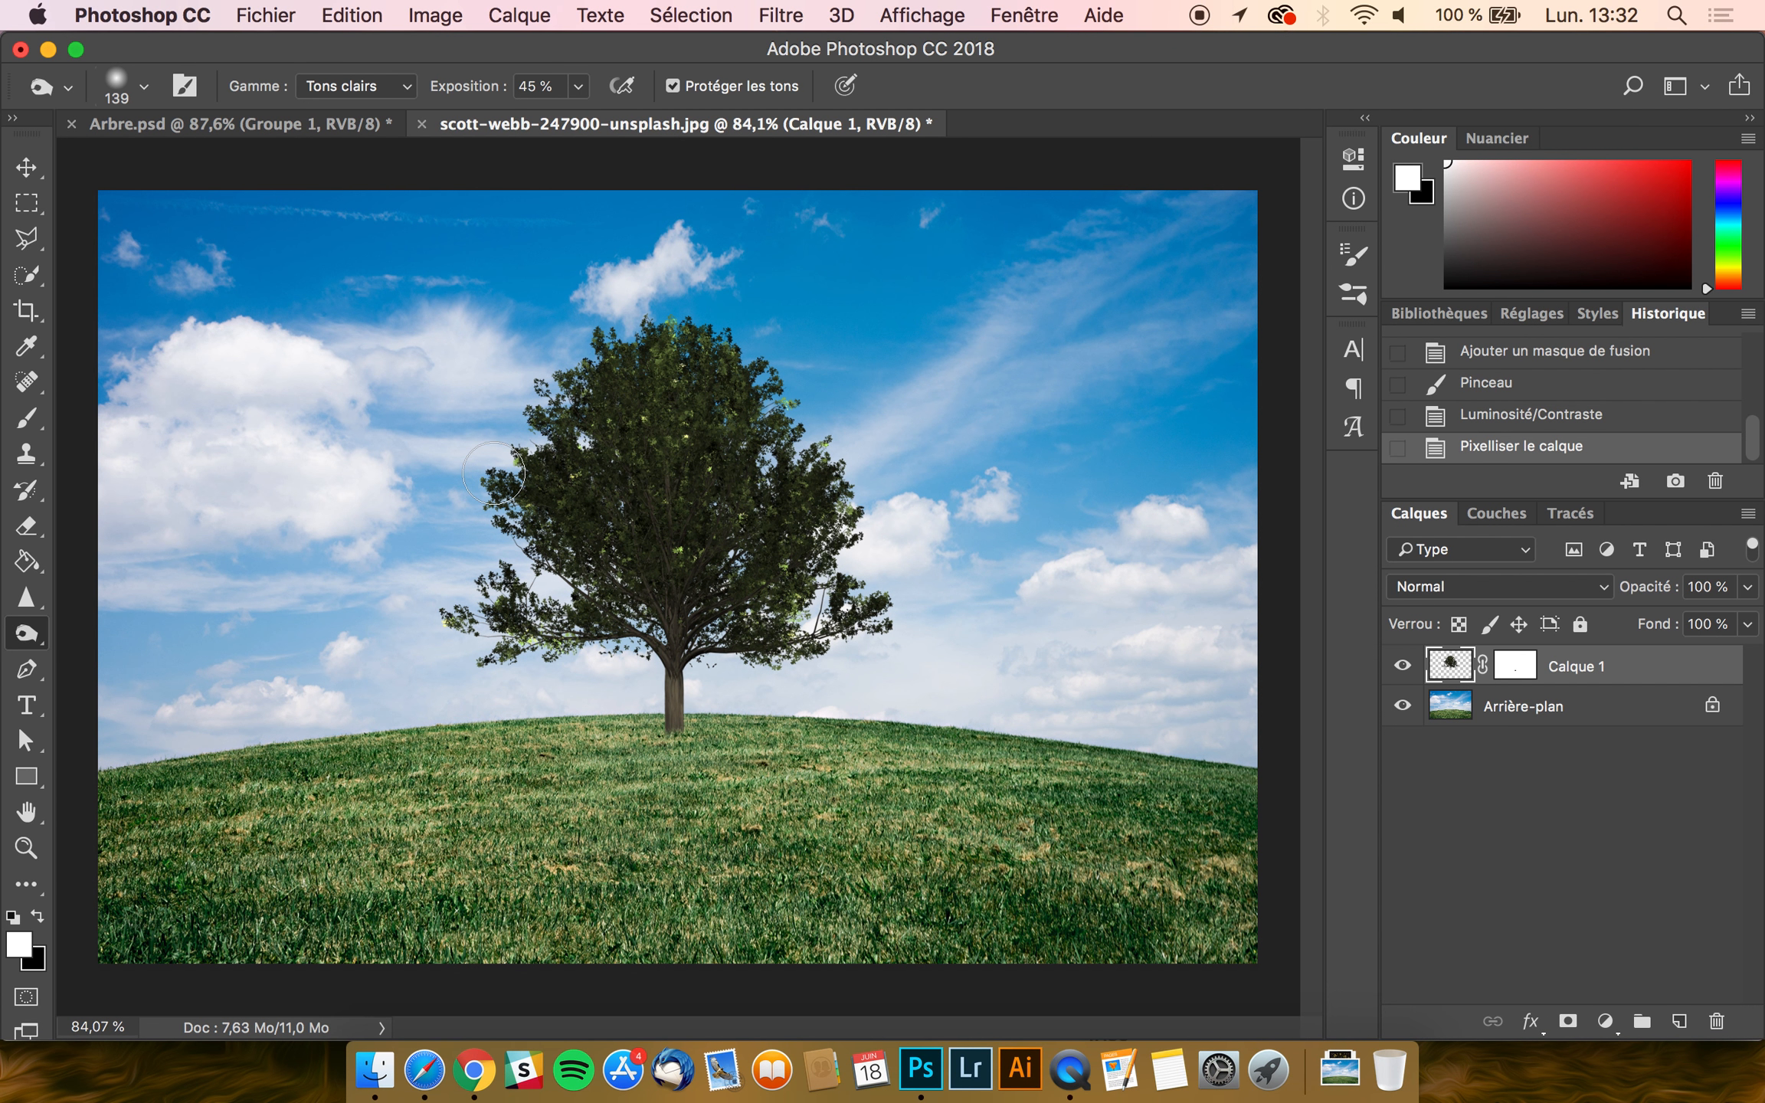
scroll(495, 473, "up", 7)
scroll(494, 474, "up", 2)
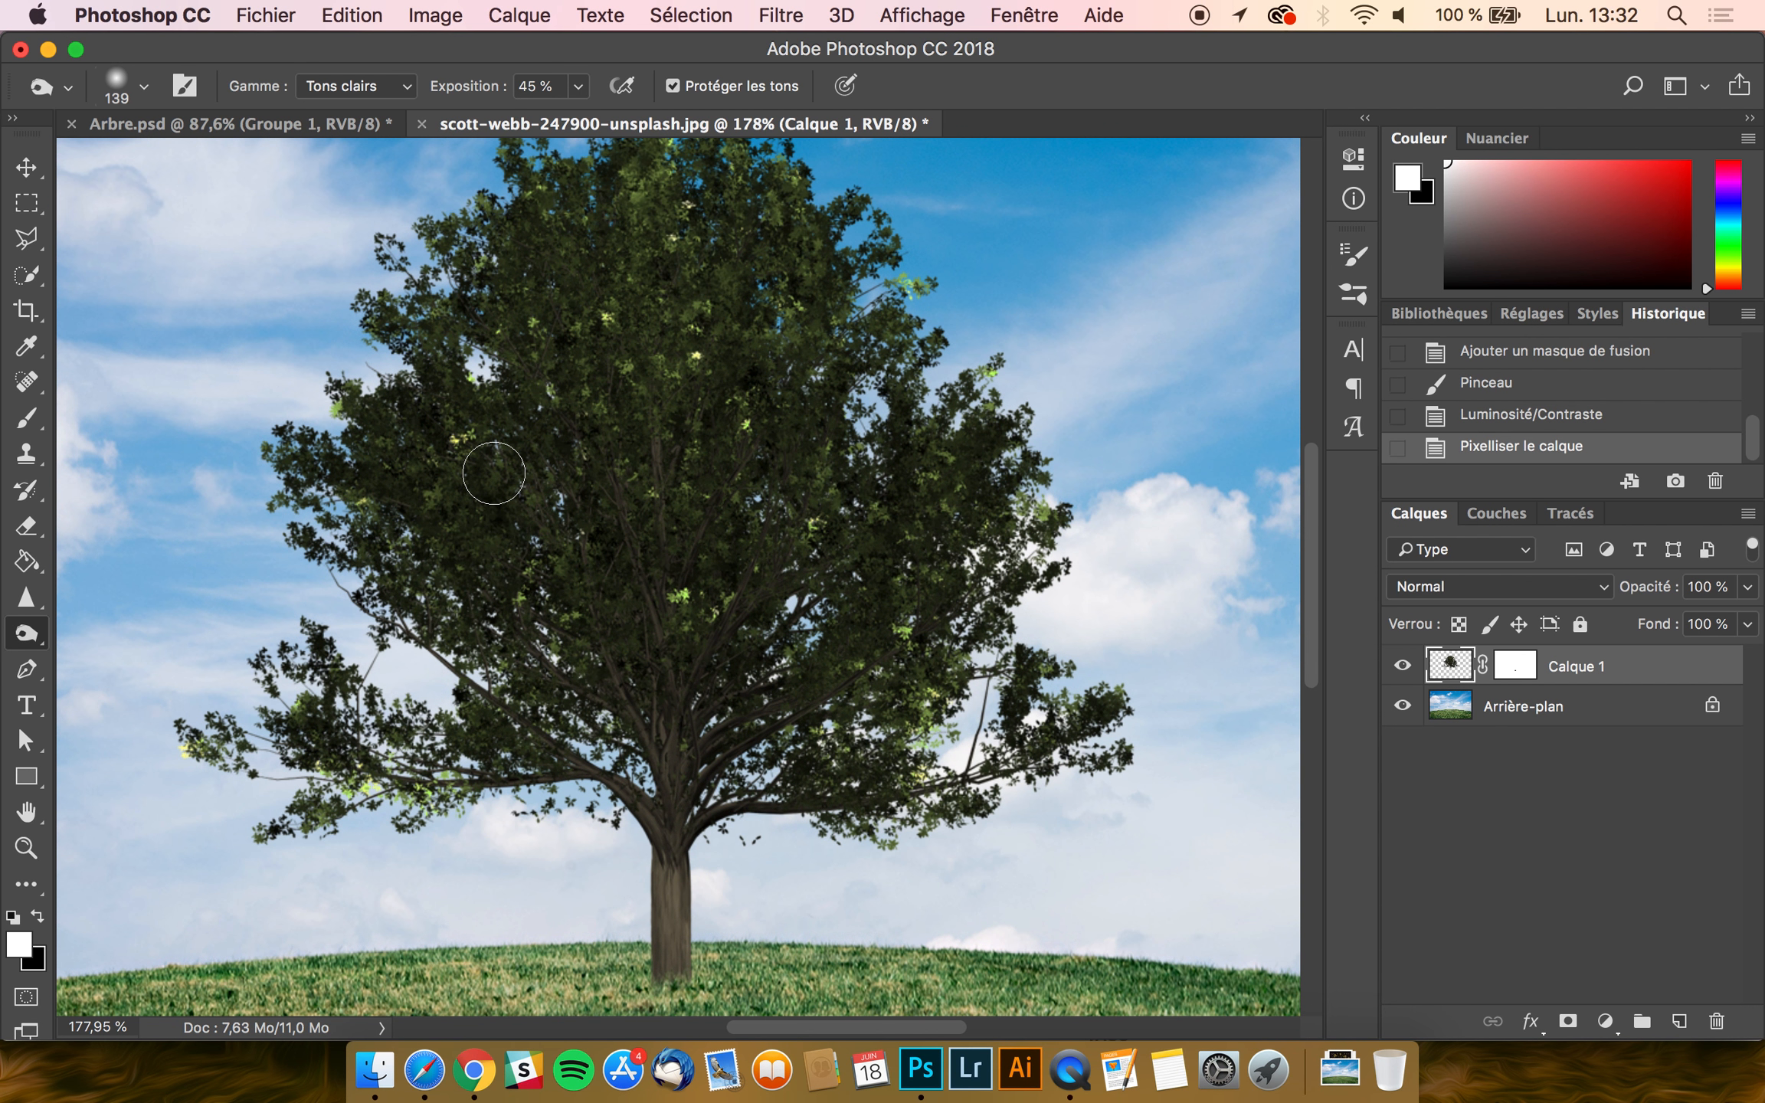
left_click(673, 603)
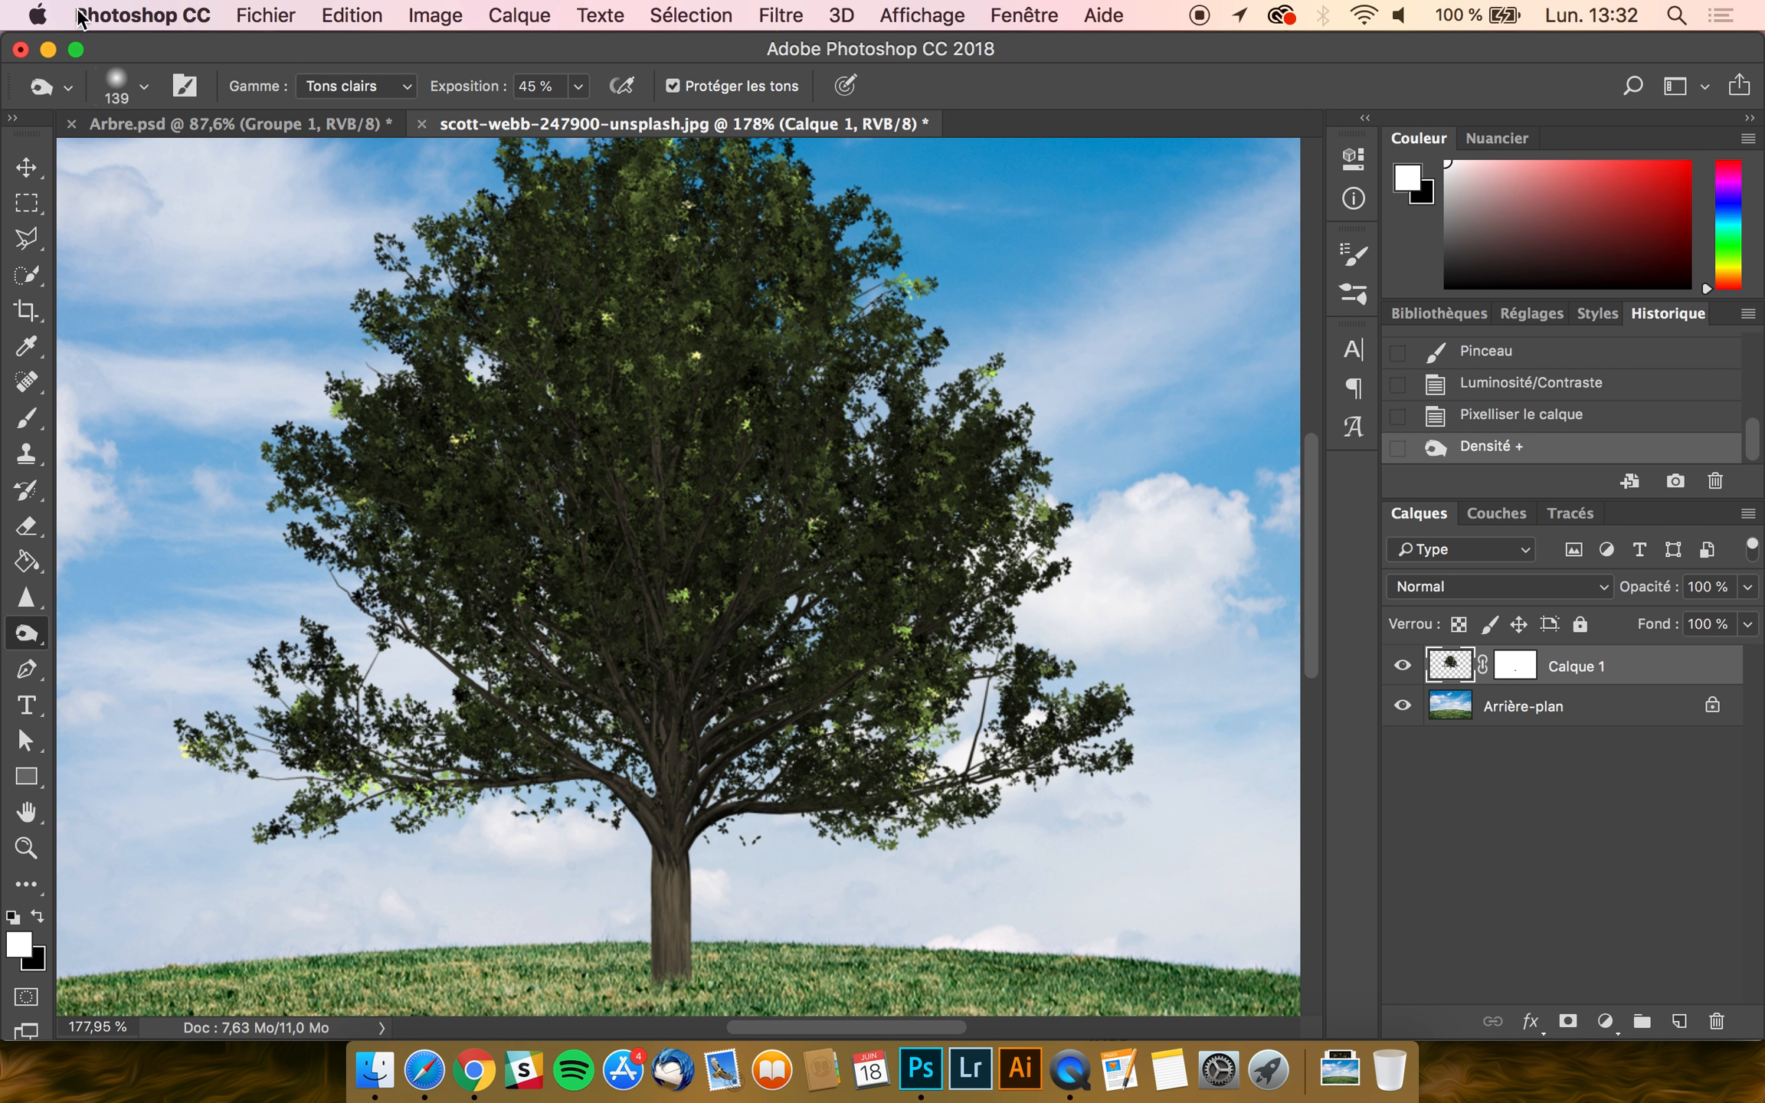
left_click(143, 86)
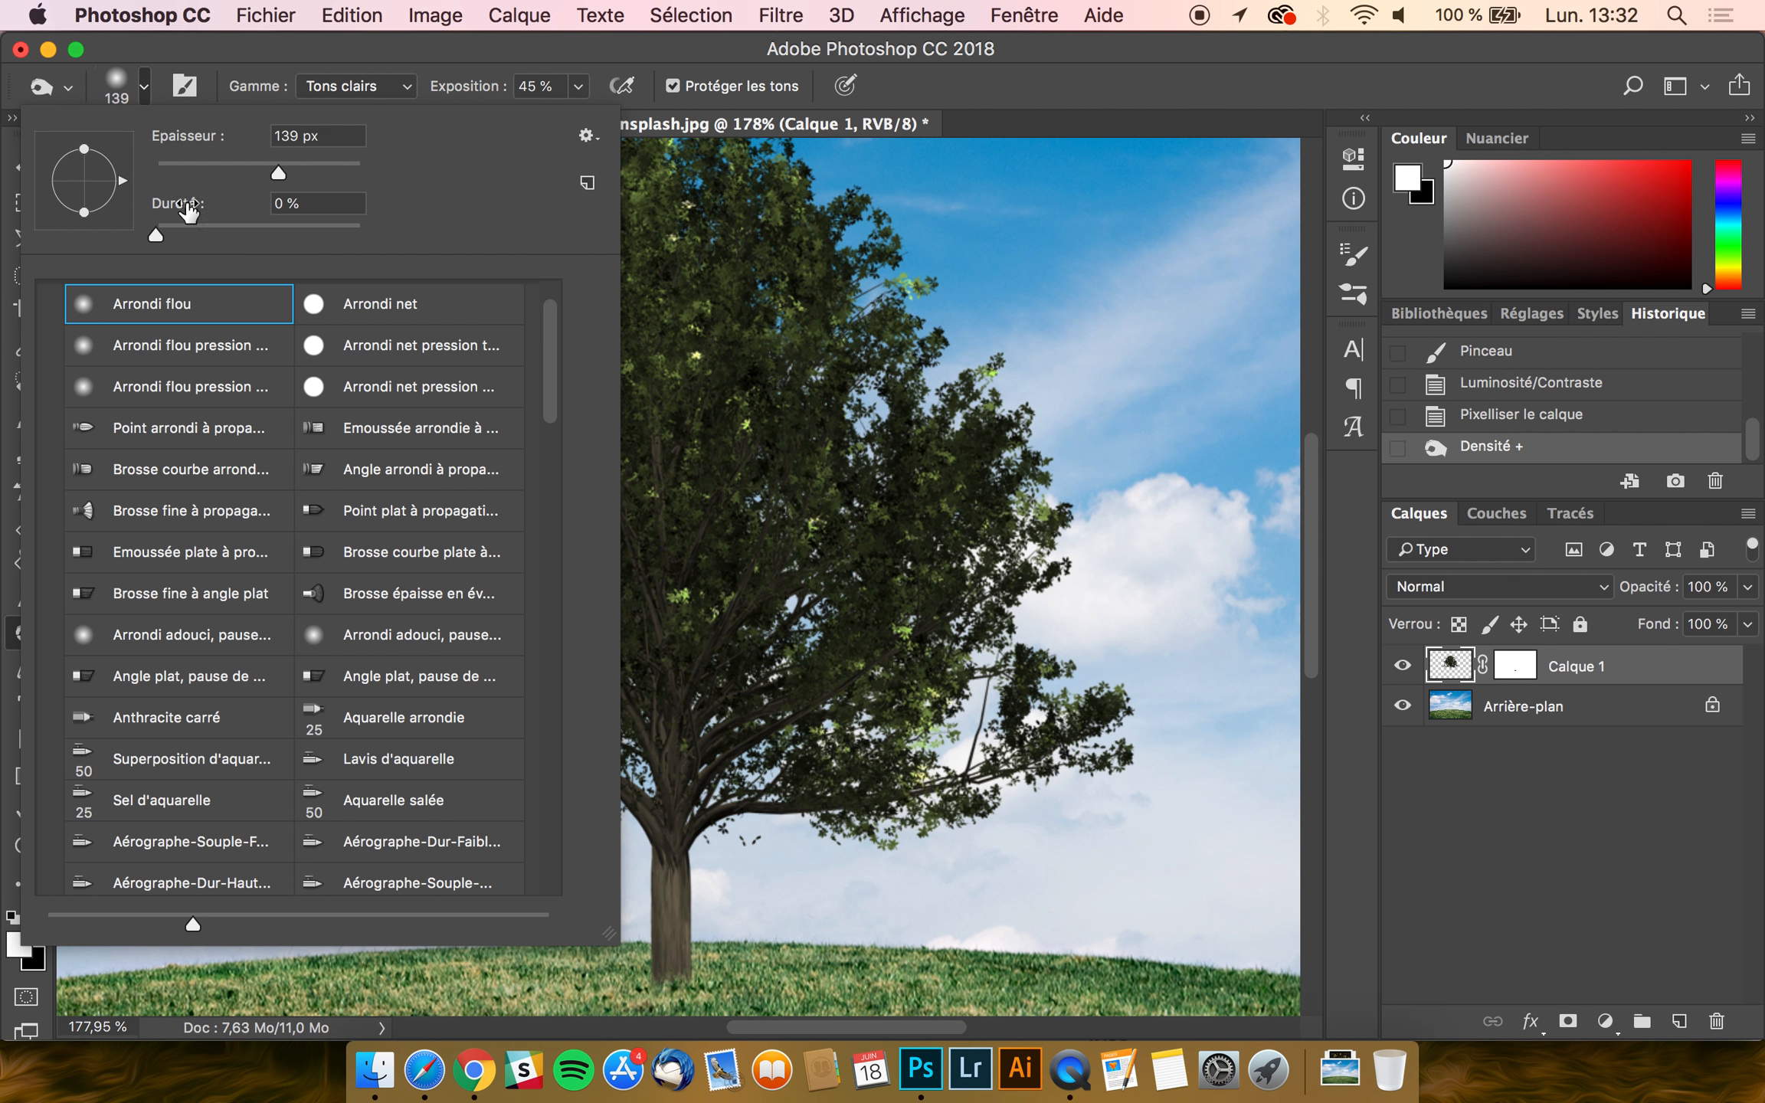
left_click(297, 46)
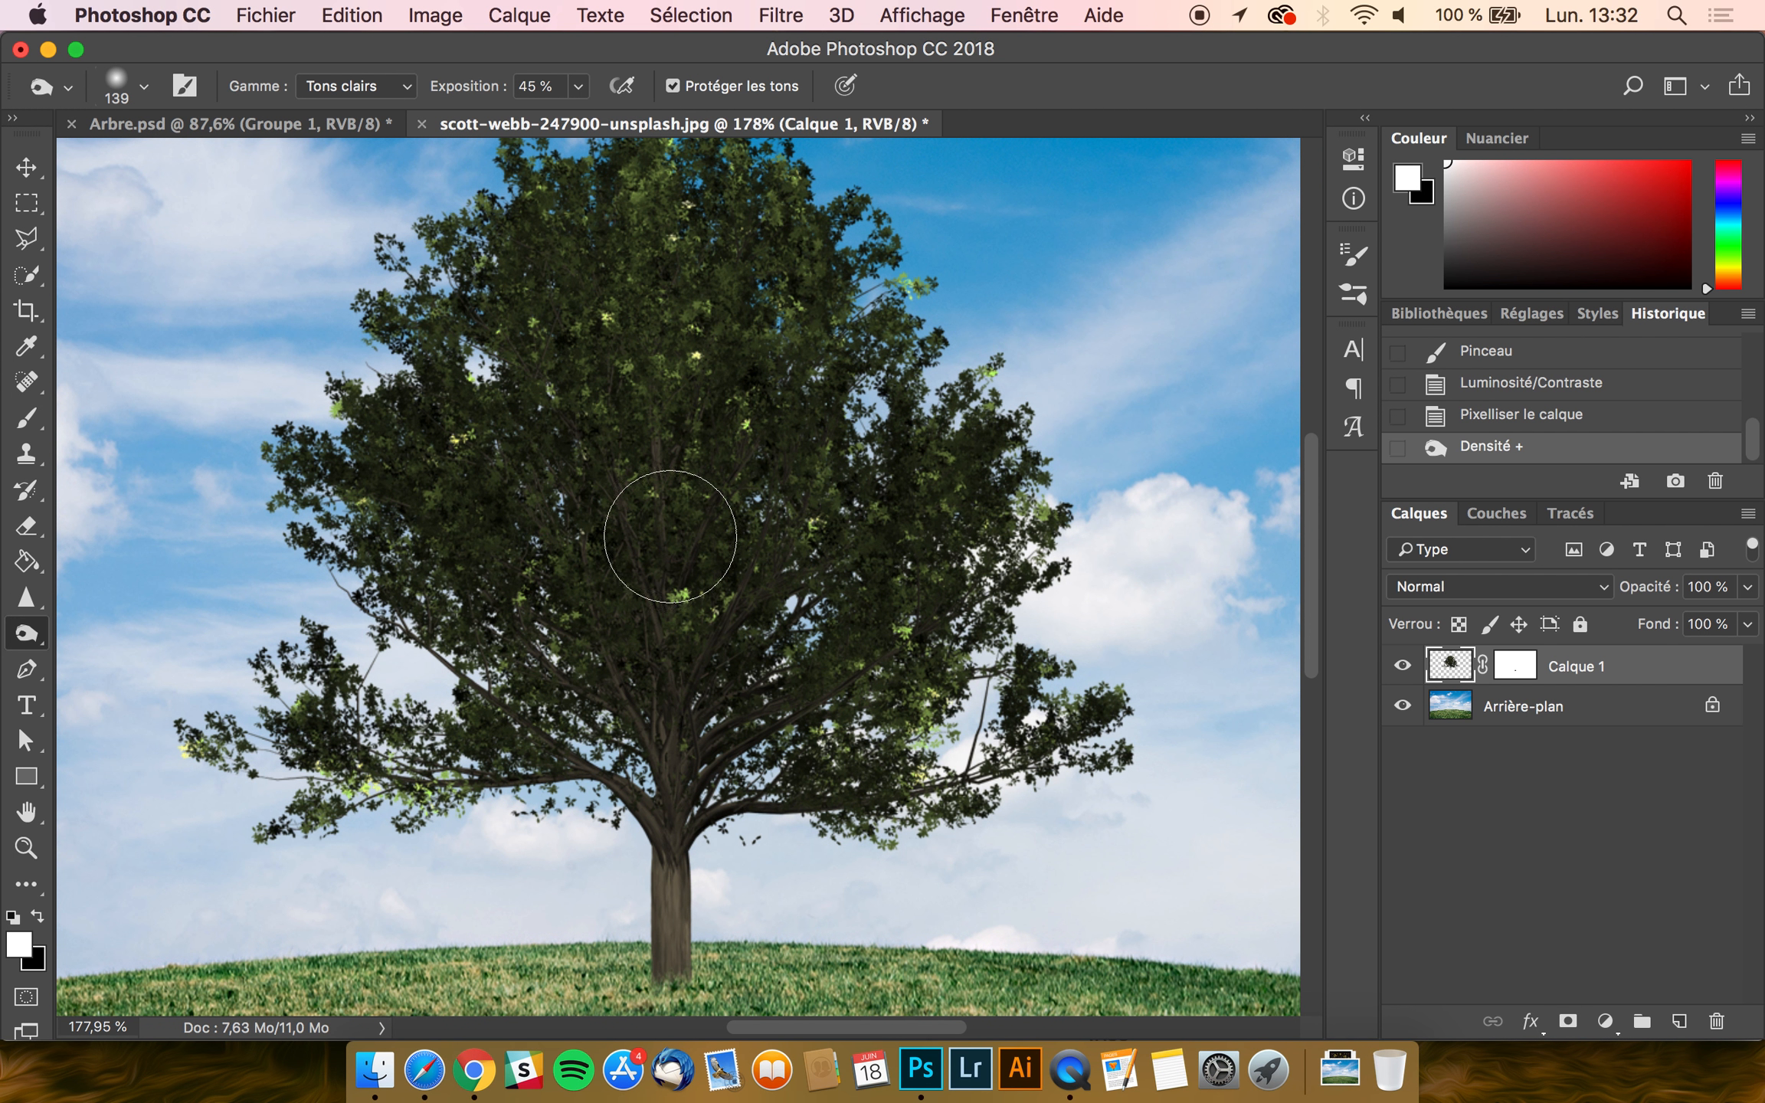
- Raise the Burn tool's exposure to 75 % and darken the bright leaves across the tree's crown
left_click(578, 86)
left_click_drag(586, 122, 625, 123)
left_click(580, 69)
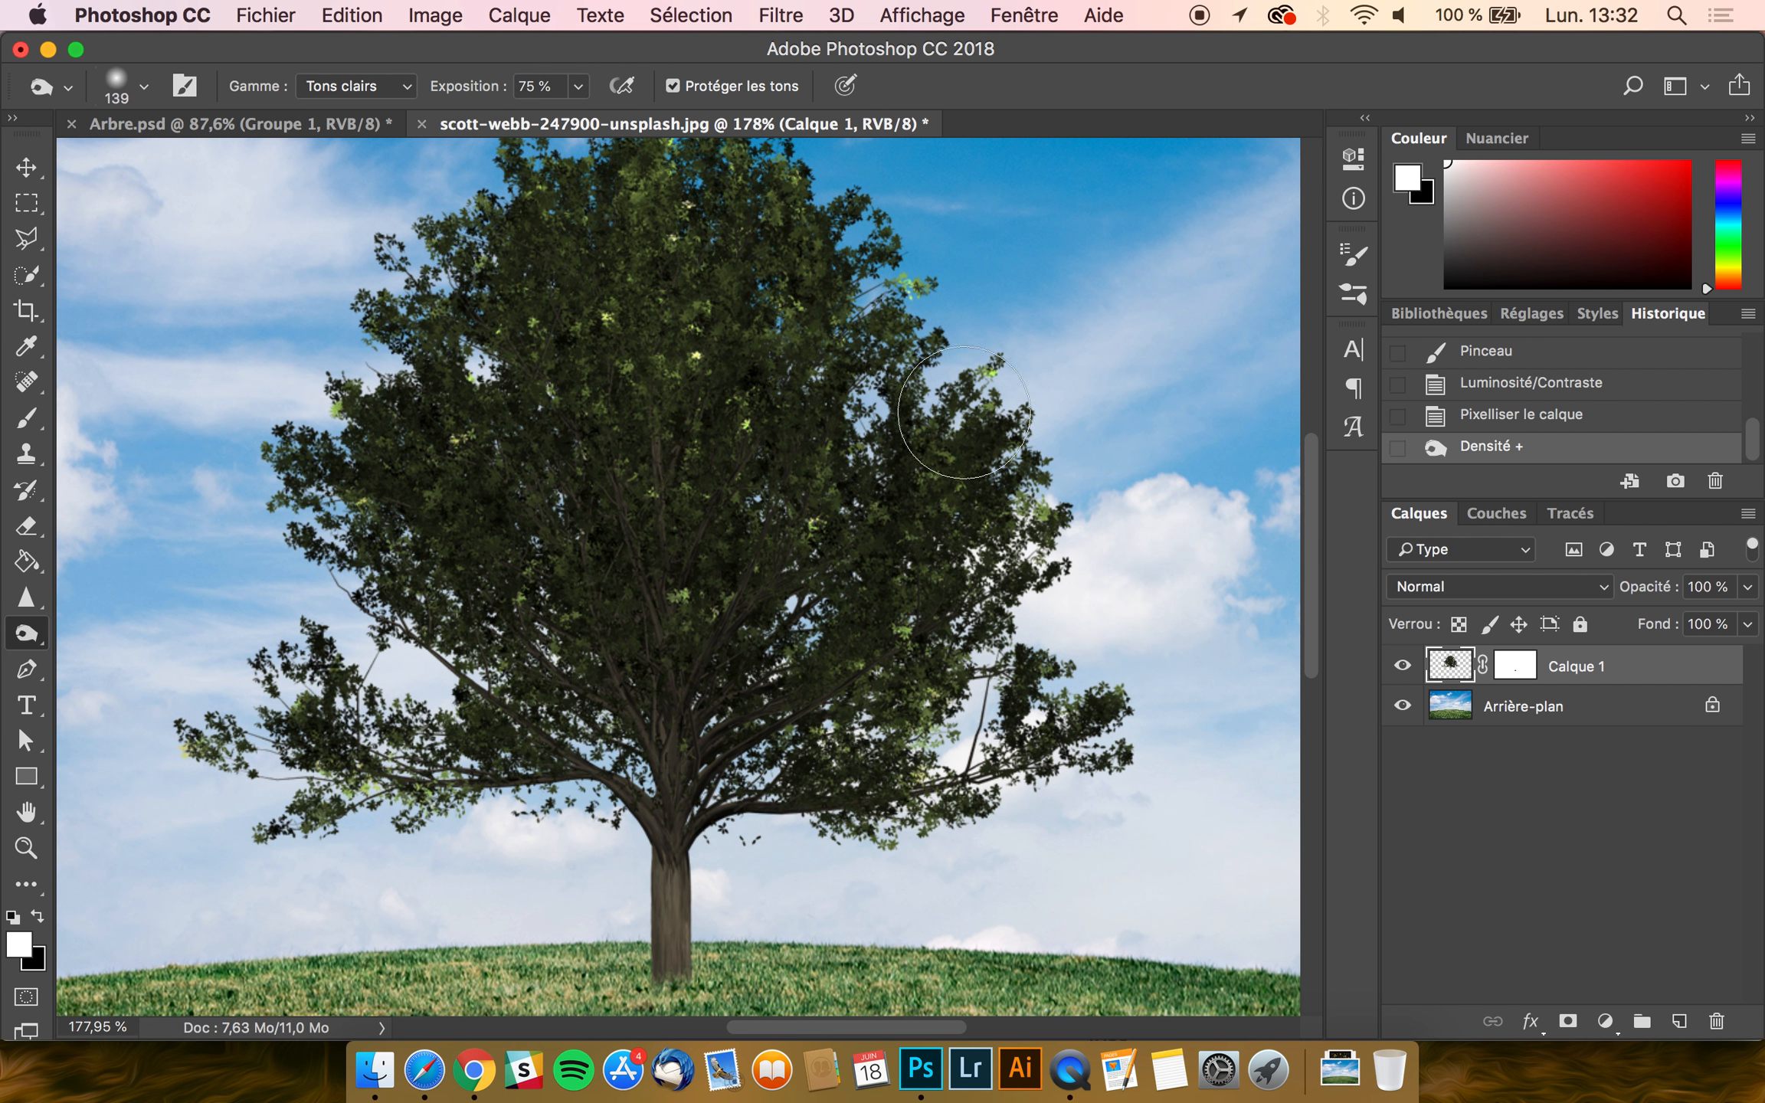
left_click_drag(690, 342, 691, 270)
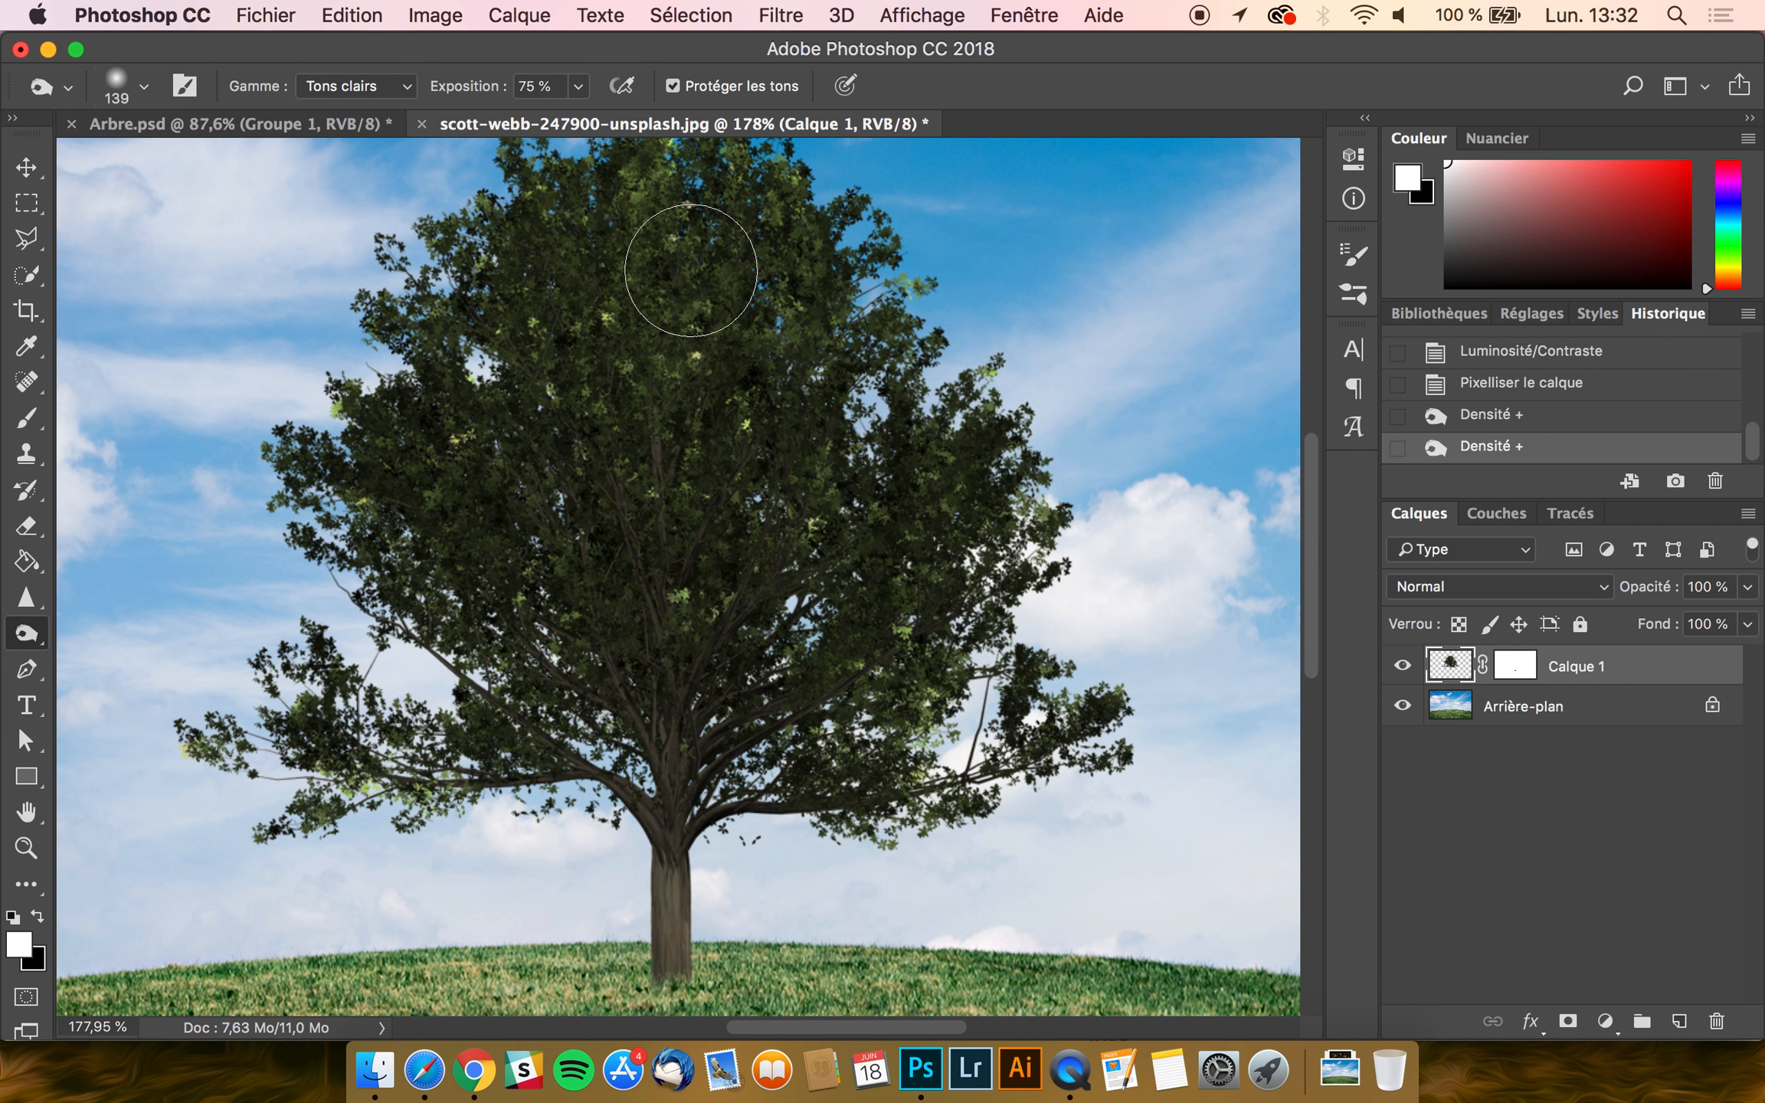
scroll(692, 269, "up", 3)
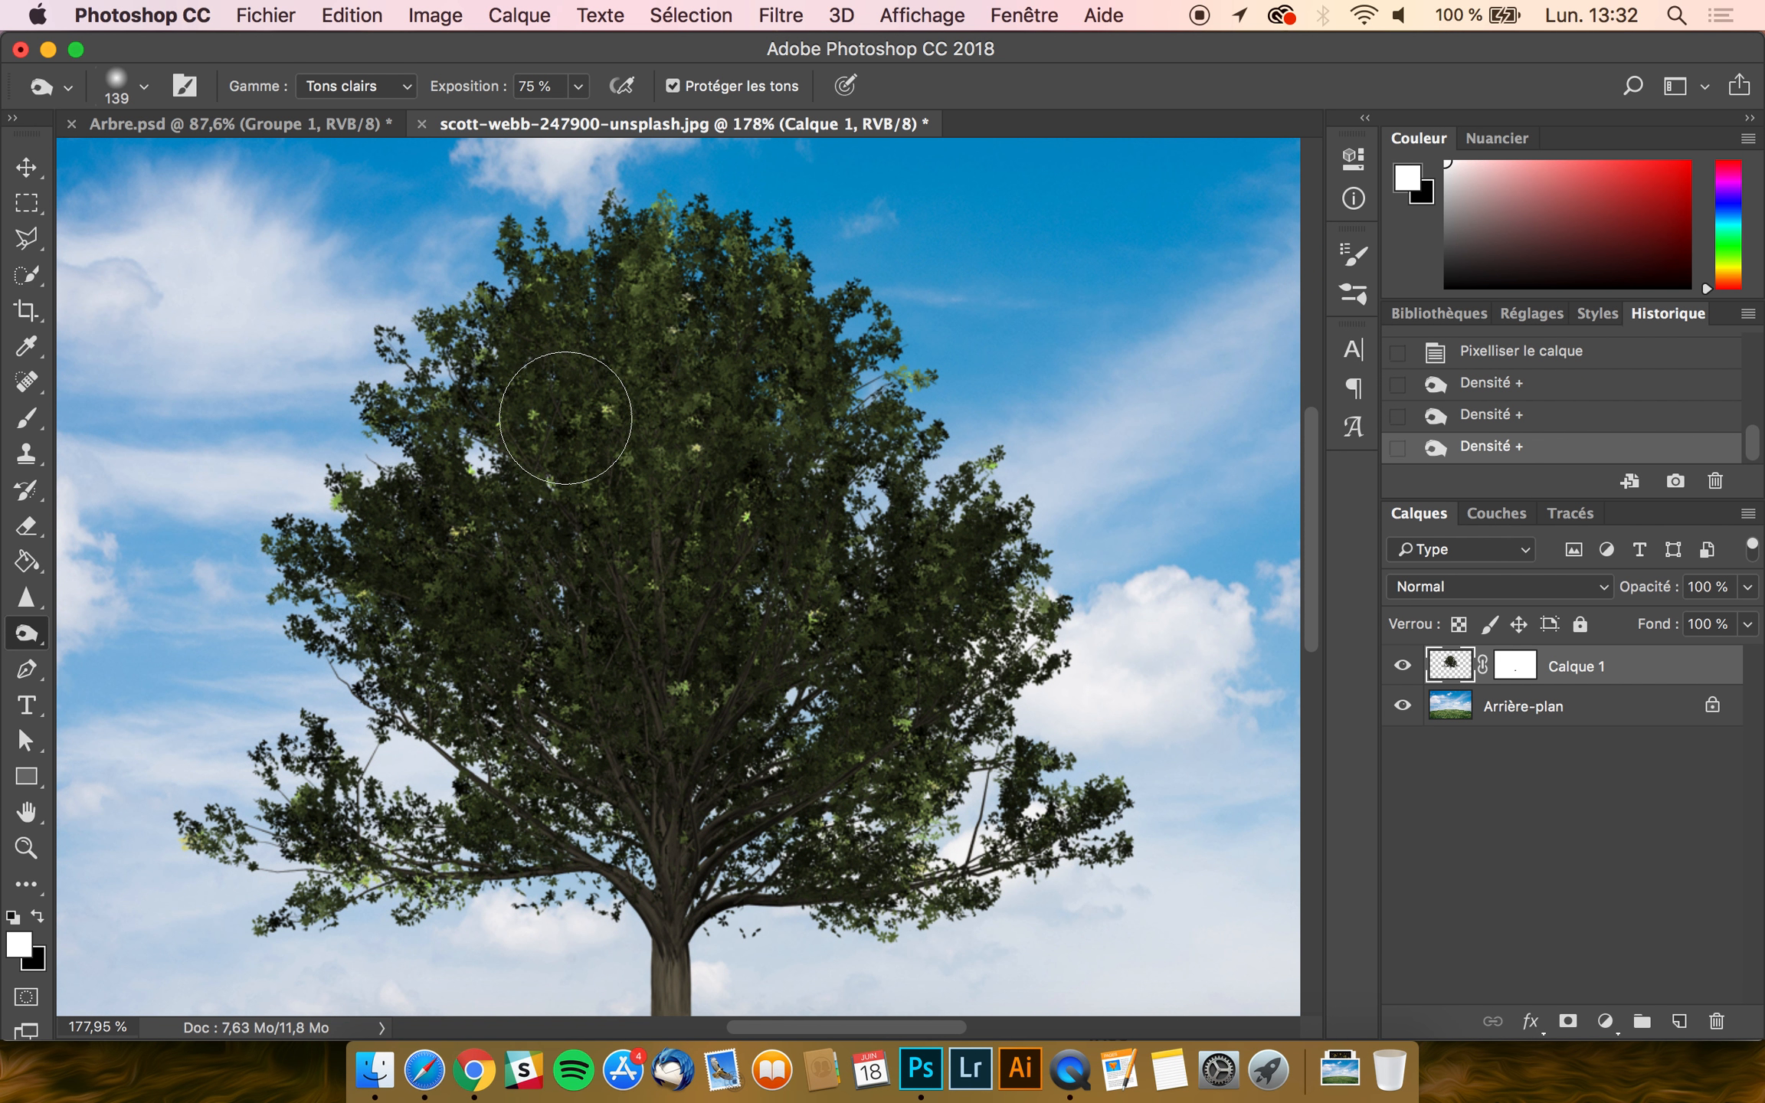
left_click(287, 549)
scroll(291, 547, "down", 10)
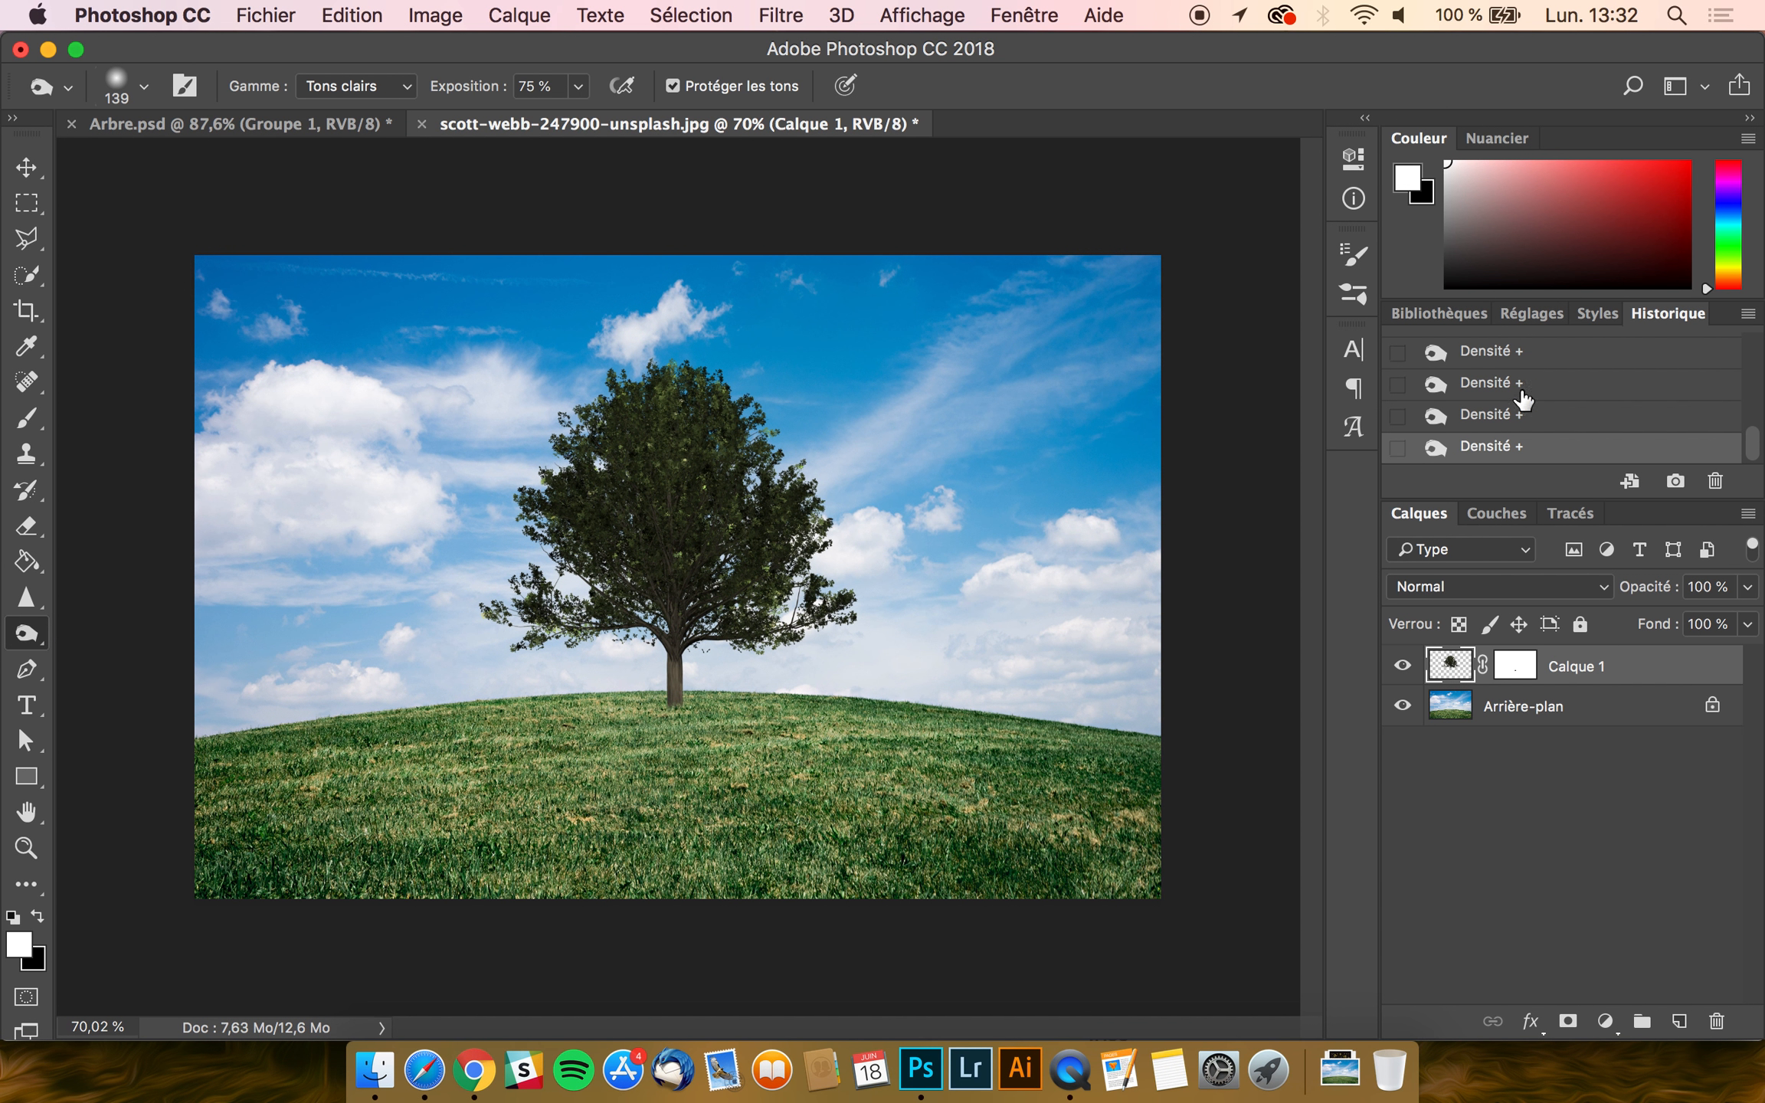
- Undo the burn strokes, rasterizing and brightness adjustment by stepping back to the Pinceau history state
left_click(1542, 355)
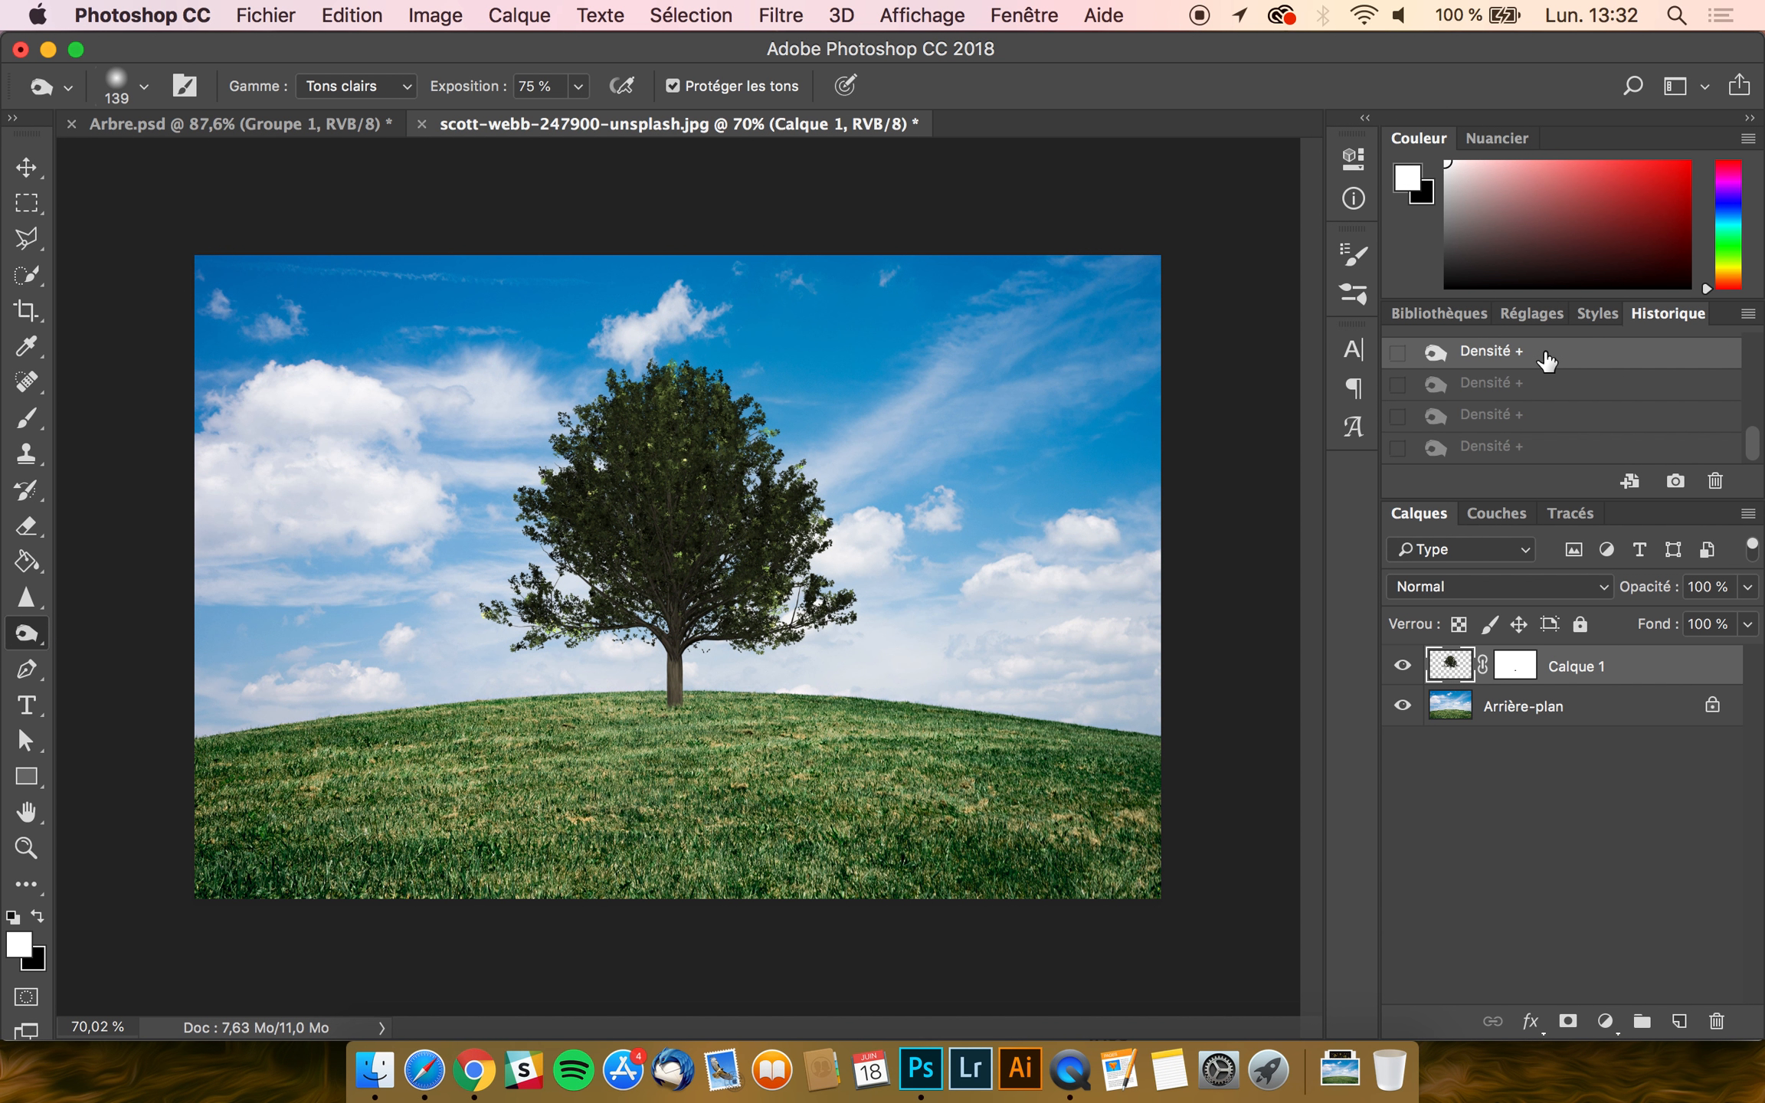
left_click(1534, 395)
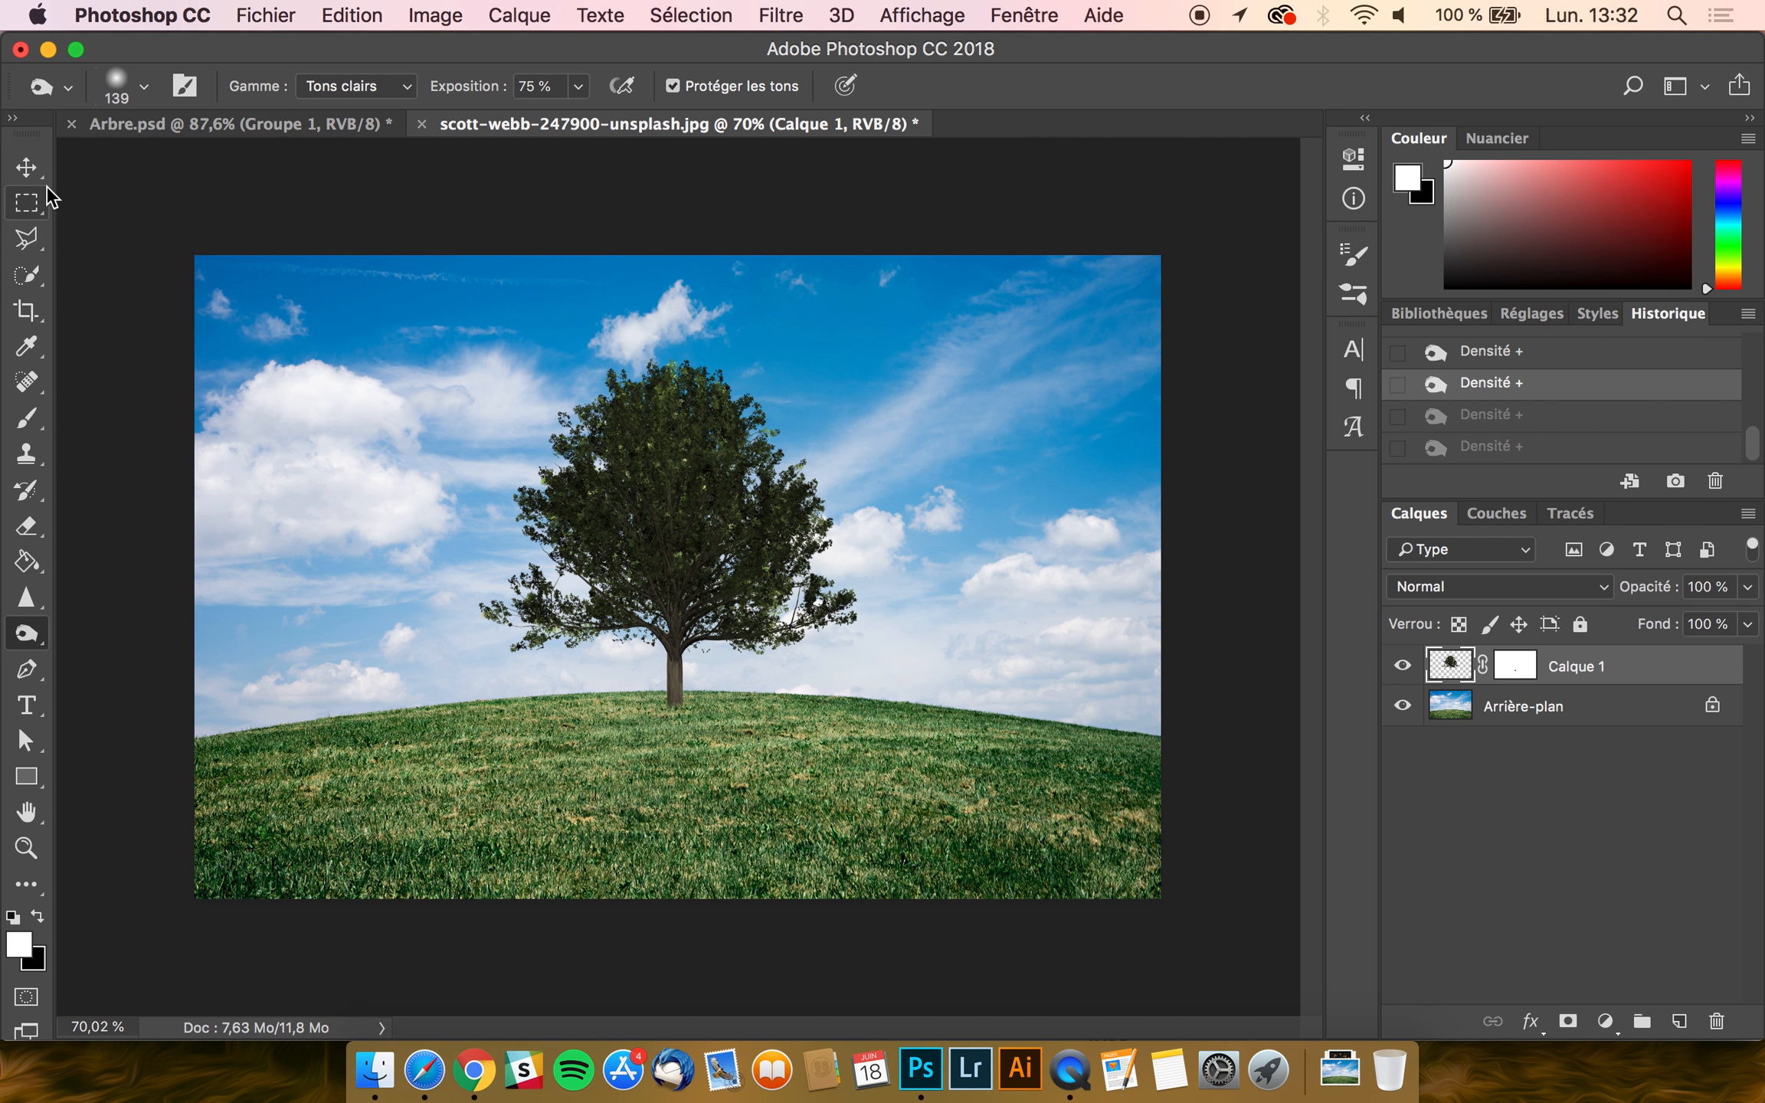
left_click(26, 167)
scroll(441, 368, "up", 1)
scroll(442, 368, "up", 1)
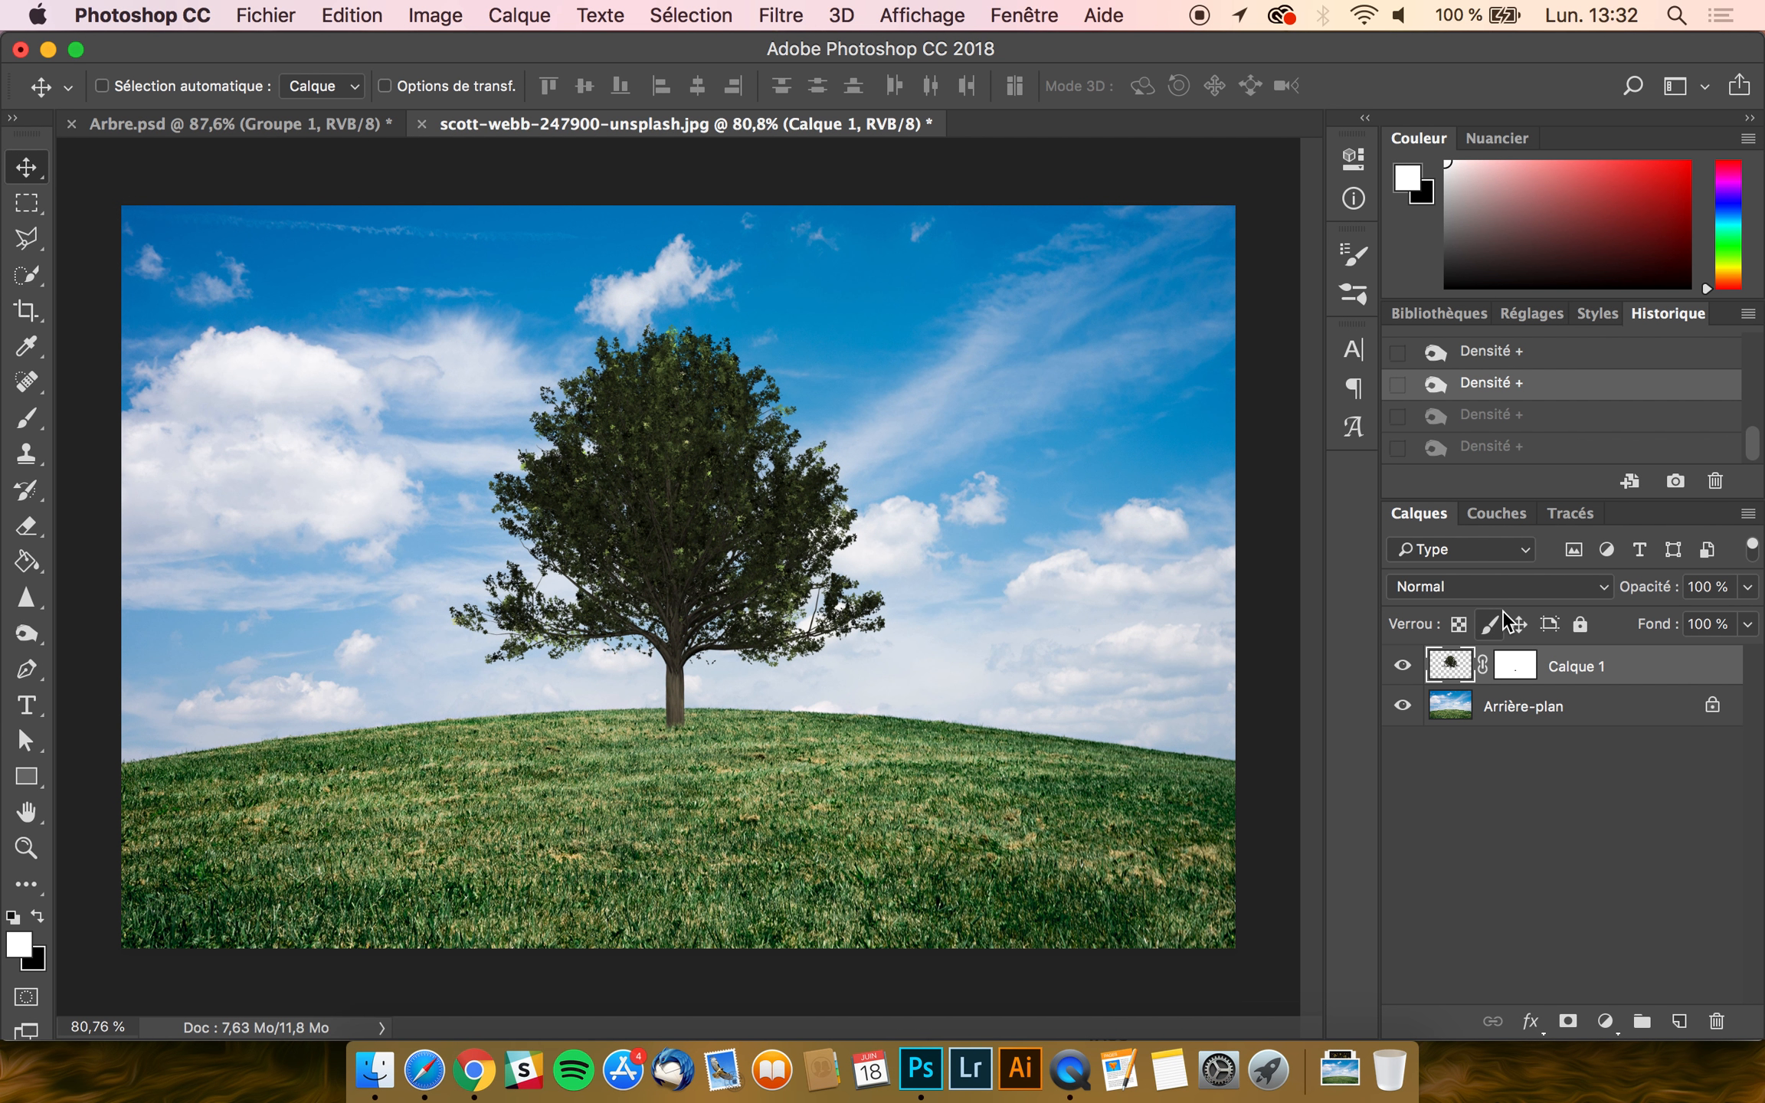
scroll(1524, 387, "up", 3)
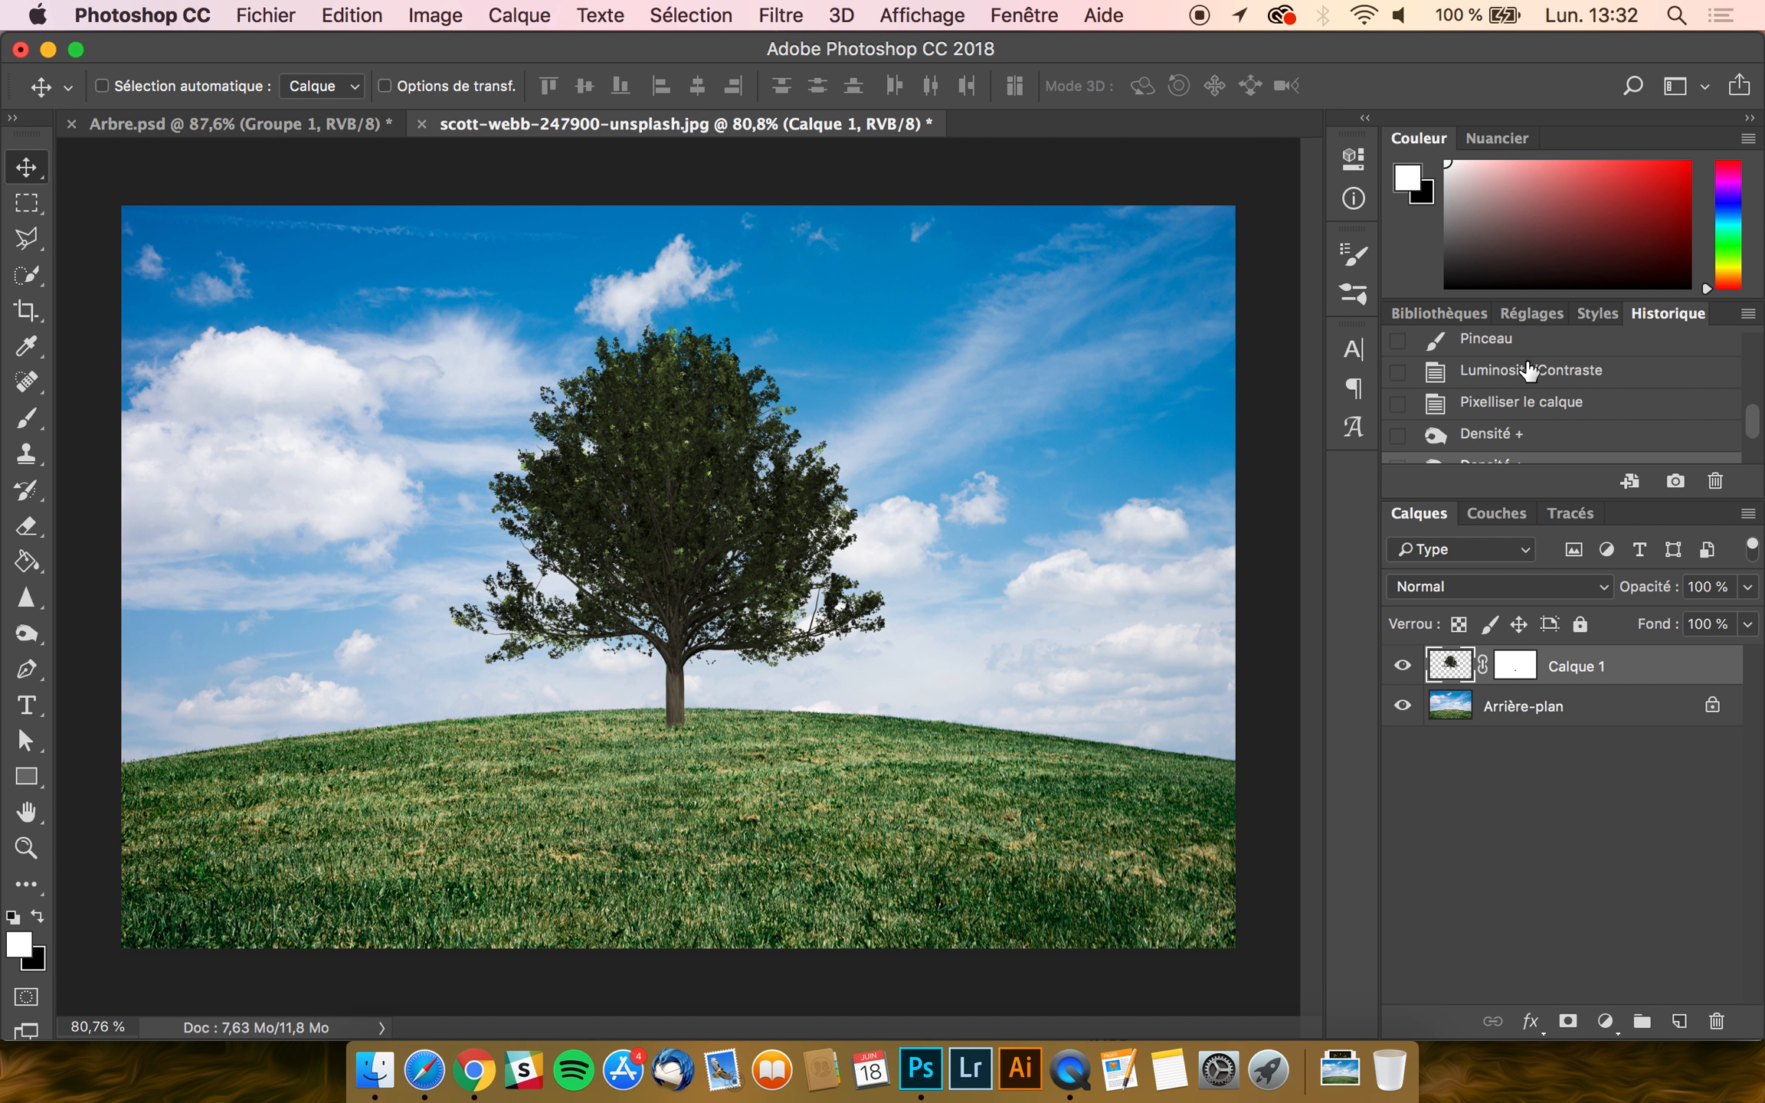
left_click(1527, 376)
left_click(1529, 347)
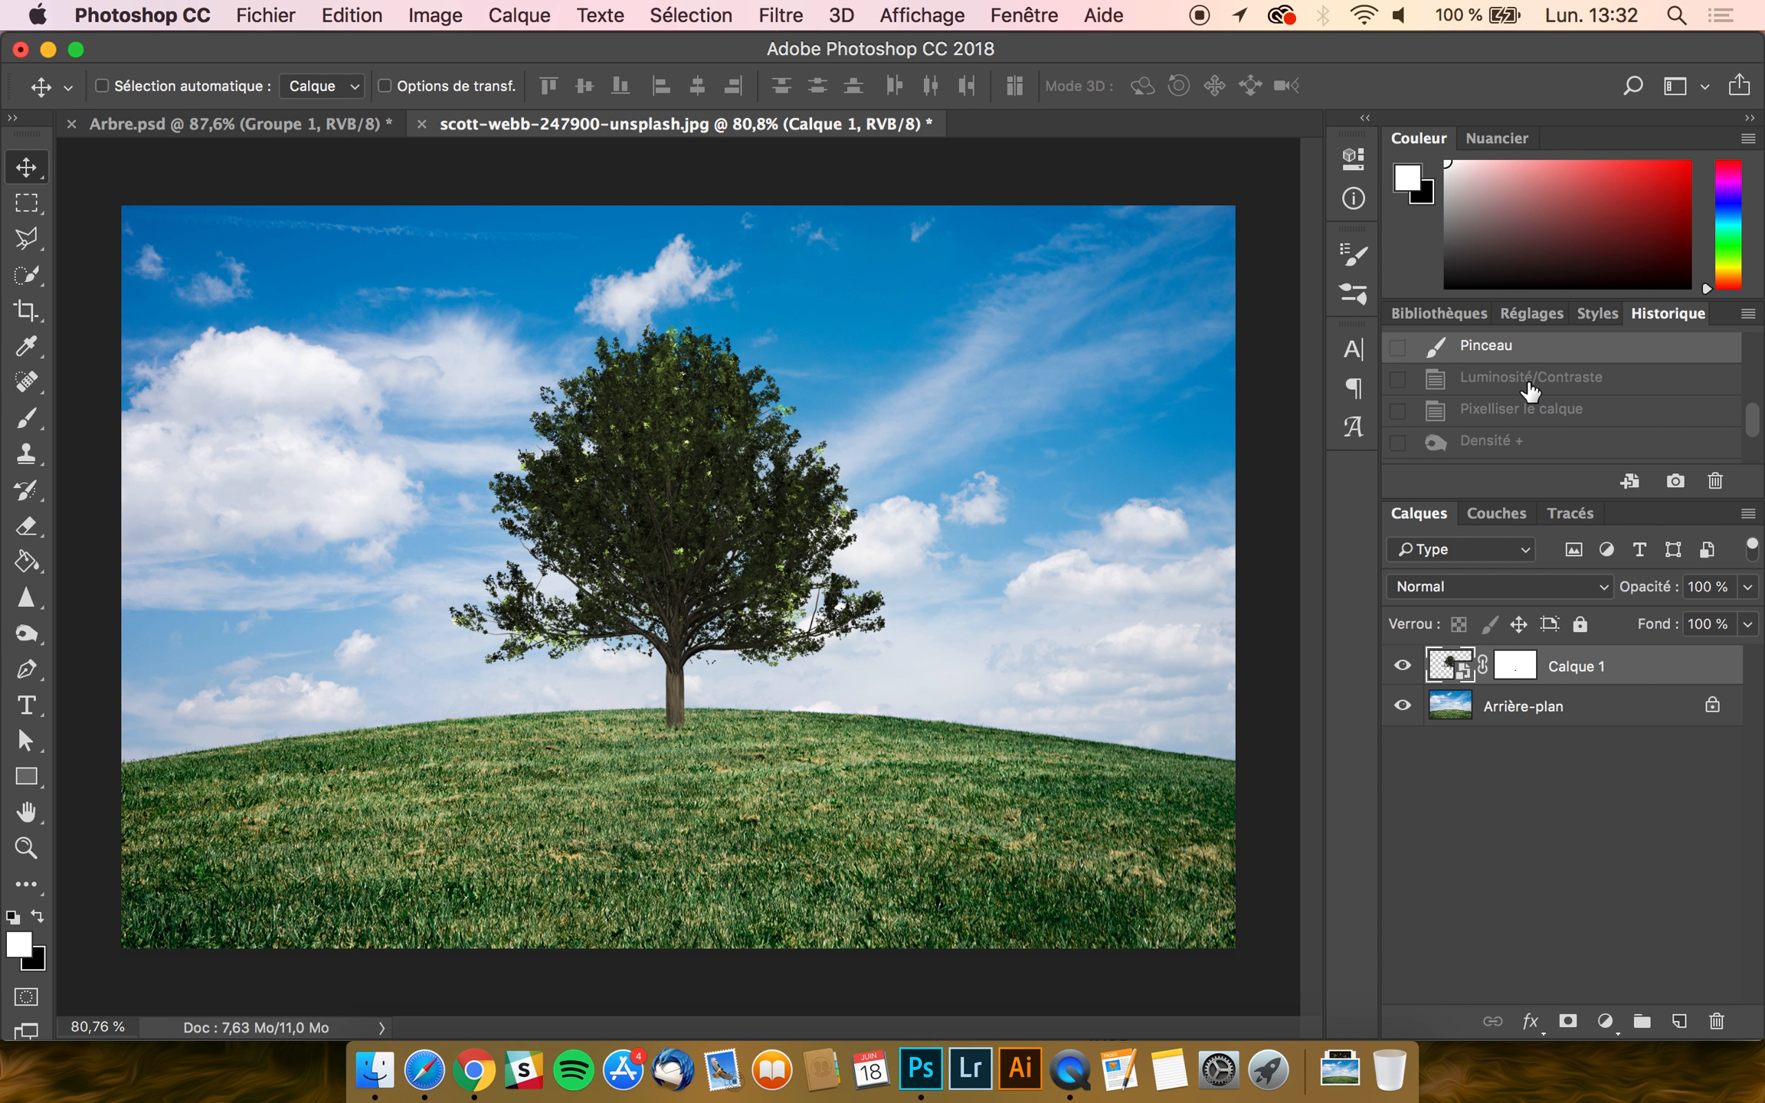
scroll(983, 560, "down", 2)
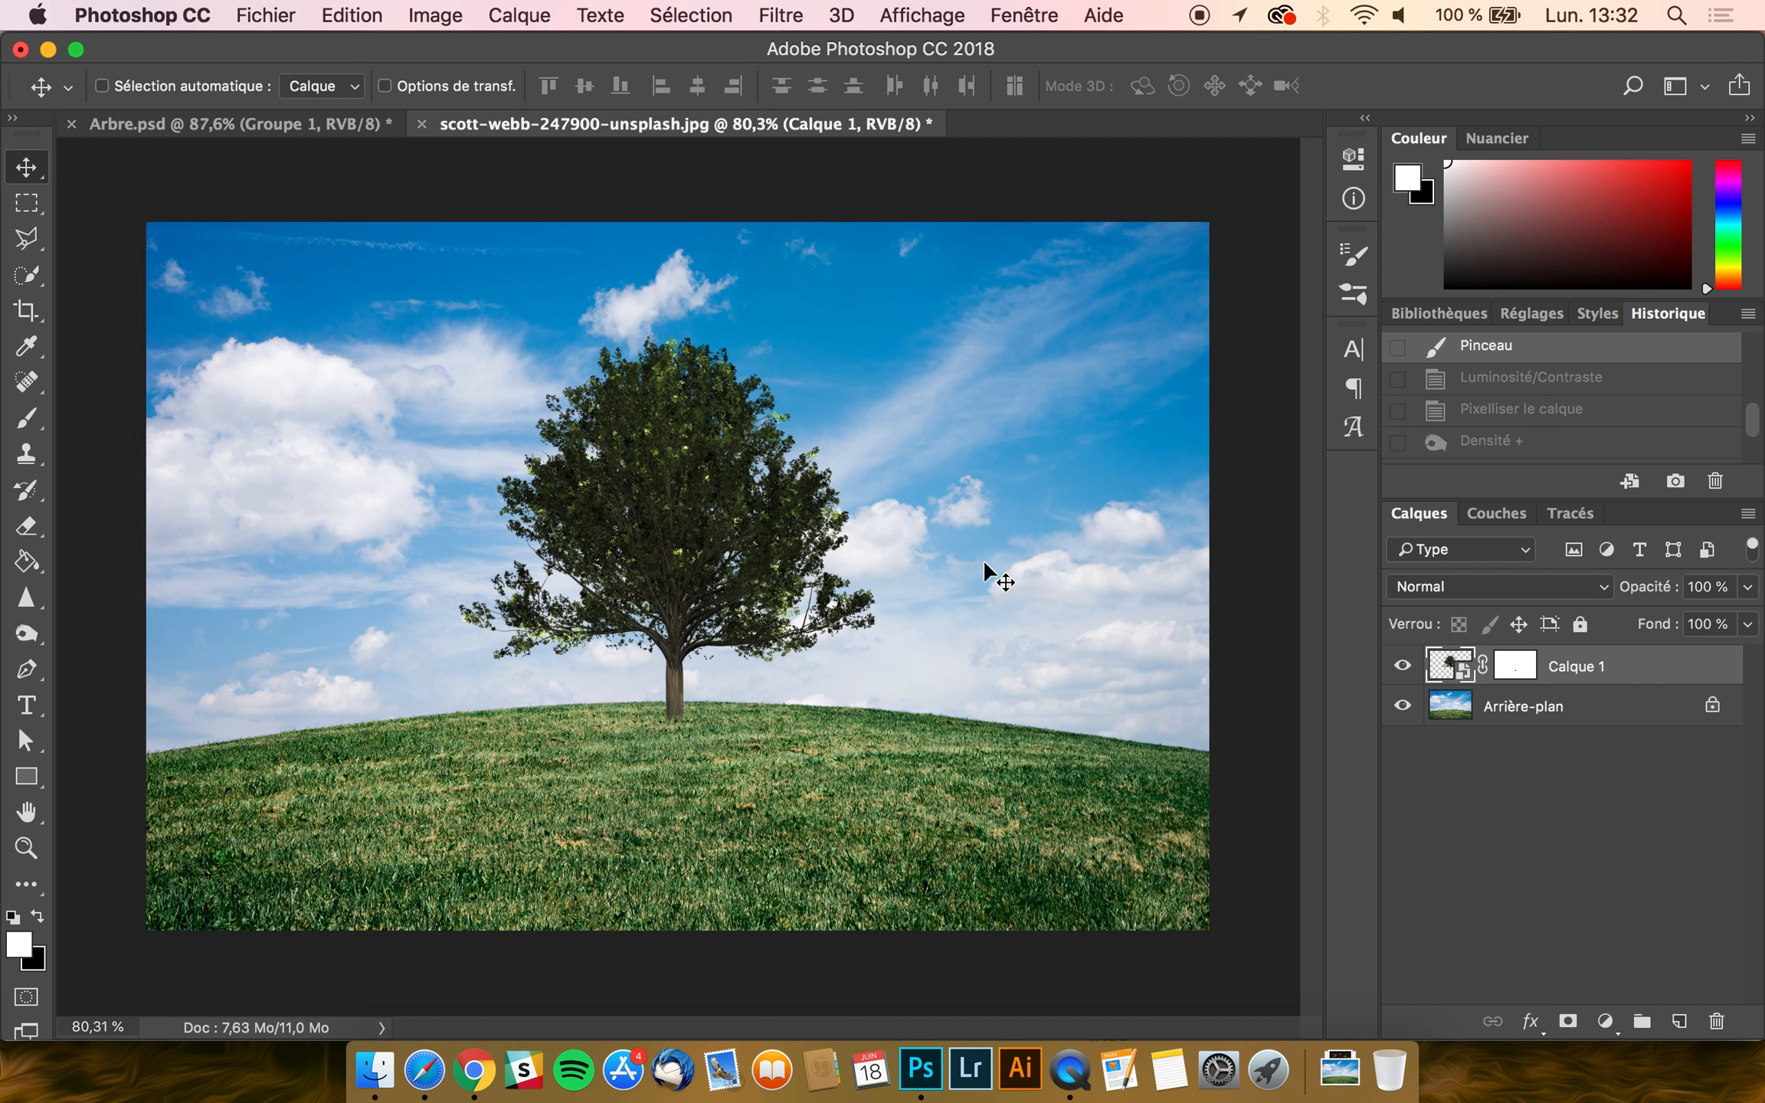